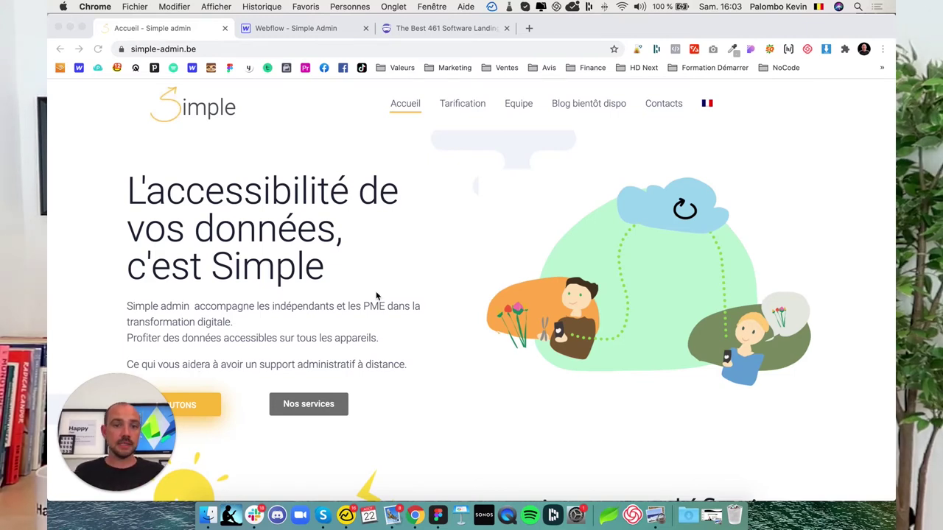
Scroll through the simple-admin.be reference page to study its hero layout.
{"action": "scroll", "coordinate": [427, 289], "scroll_direction": "down", "scroll_amount": 5}
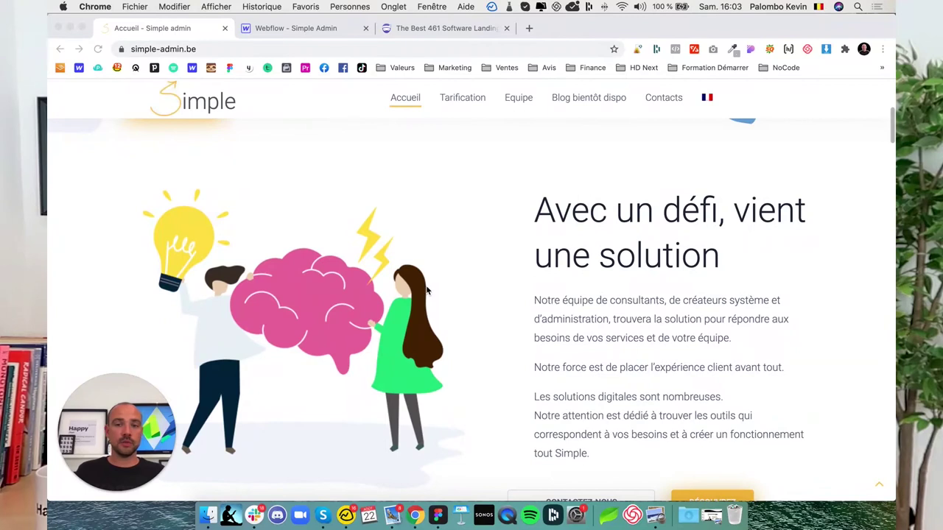
{"action": "scroll", "coordinate": [419, 291], "scroll_direction": "down", "scroll_amount": 1}
{"action": "scroll", "coordinate": [368, 302], "scroll_direction": "up", "scroll_amount": 6}
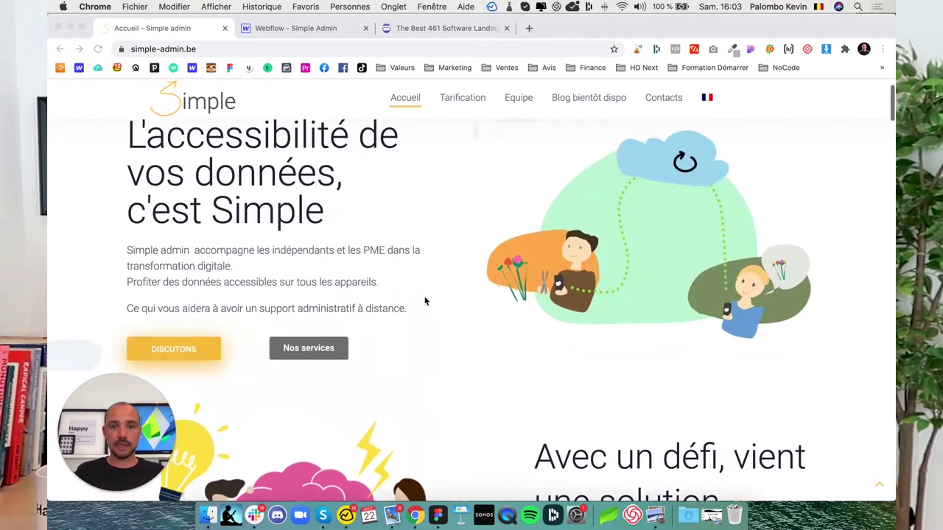
{"action": "scroll", "coordinate": [462, 376], "scroll_direction": "down", "scroll_amount": 4}
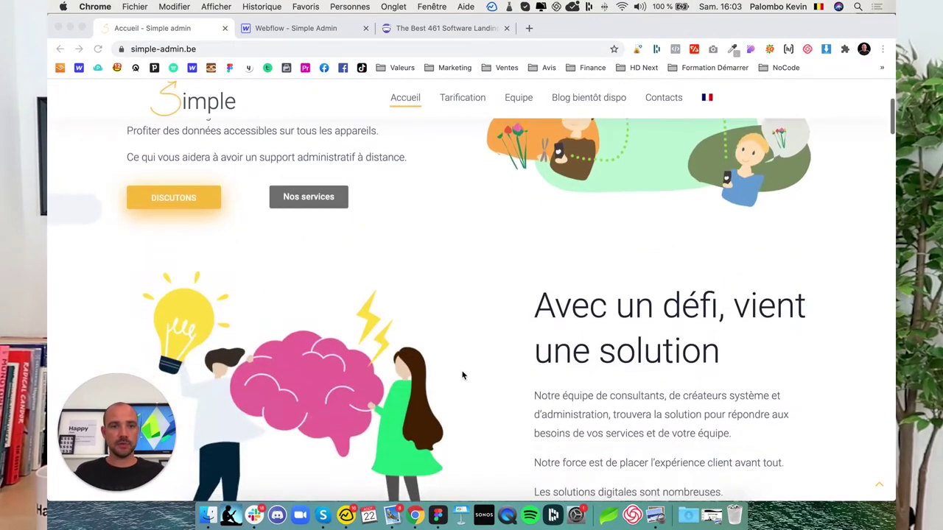
{"action": "scroll", "coordinate": [402, 377], "scroll_direction": "down", "scroll_amount": 3}
{"action": "scroll", "coordinate": [398, 378], "scroll_direction": "down", "scroll_amount": 3}
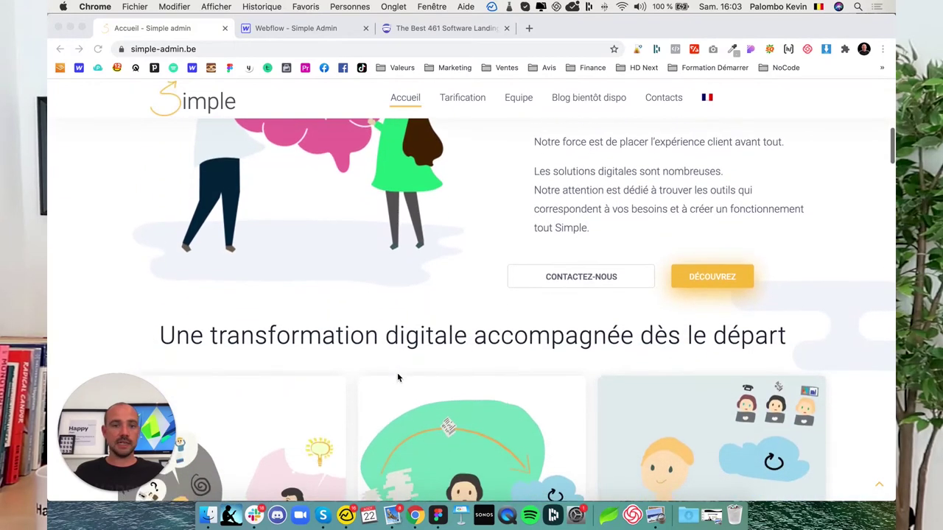
{"action": "scroll", "coordinate": [391, 379], "scroll_direction": "down", "scroll_amount": 4}
{"action": "scroll", "coordinate": [376, 385], "scroll_direction": "down", "scroll_amount": 2}
{"action": "scroll", "coordinate": [371, 388], "scroll_direction": "down", "scroll_amount": 4}
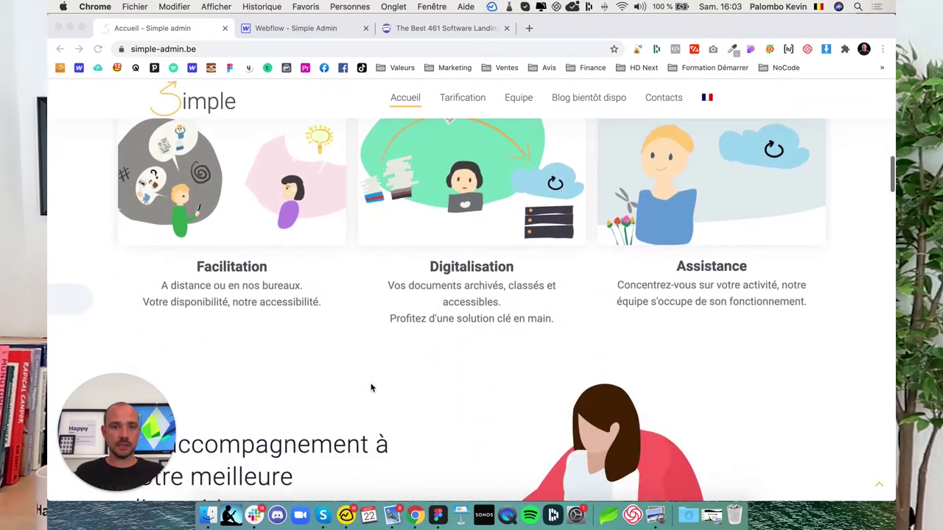
{"action": "scroll", "coordinate": [371, 388], "scroll_direction": "down", "scroll_amount": 3}
{"action": "scroll", "coordinate": [371, 388], "scroll_direction": "down", "scroll_amount": 3}
{"action": "scroll", "coordinate": [371, 388], "scroll_direction": "down", "scroll_amount": 2}
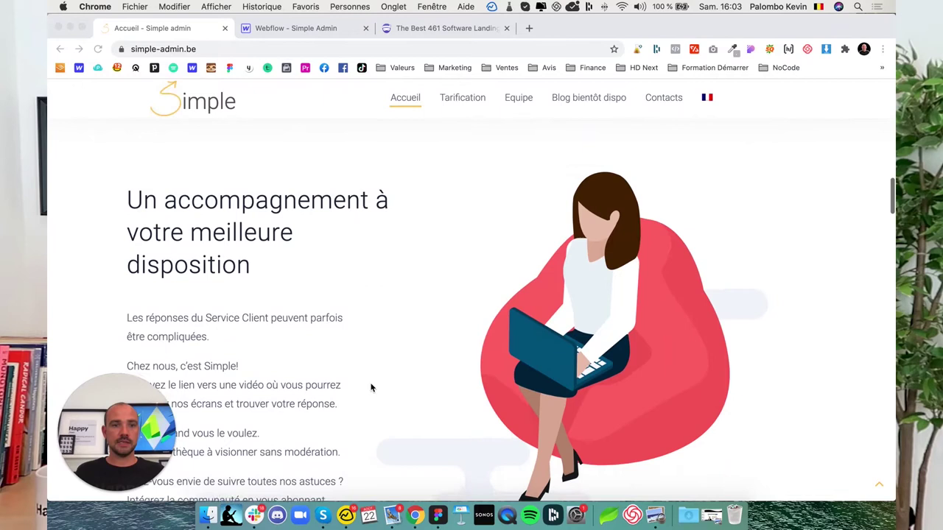
{"action": "scroll", "coordinate": [371, 388], "scroll_direction": "down", "scroll_amount": 3}
{"action": "scroll", "coordinate": [371, 388], "scroll_direction": "down", "scroll_amount": 5}
{"action": "scroll", "coordinate": [372, 388], "scroll_direction": "down", "scroll_amount": 4}
{"action": "scroll", "coordinate": [371, 389], "scroll_direction": "down", "scroll_amount": 4}
{"action": "scroll", "coordinate": [372, 388], "scroll_direction": "down", "scroll_amount": 4}
{"action": "scroll", "coordinate": [371, 388], "scroll_direction": "down", "scroll_amount": 5}
{"action": "scroll", "coordinate": [372, 388], "scroll_direction": "down", "scroll_amount": 2}
{"action": "scroll", "coordinate": [371, 389], "scroll_direction": "down", "scroll_amount": 2}
{"action": "scroll", "coordinate": [371, 388], "scroll_direction": "down", "scroll_amount": 4}
{"action": "scroll", "coordinate": [371, 388], "scroll_direction": "down", "scroll_amount": 5}
{"action": "scroll", "coordinate": [371, 388], "scroll_direction": "down", "scroll_amount": 3}
{"action": "scroll", "coordinate": [371, 388], "scroll_direction": "down", "scroll_amount": 7}
{"action": "scroll", "coordinate": [371, 388], "scroll_direction": "down", "scroll_amount": 2}
{"action": "scroll", "coordinate": [372, 388], "scroll_direction": "up", "scroll_amount": 15}
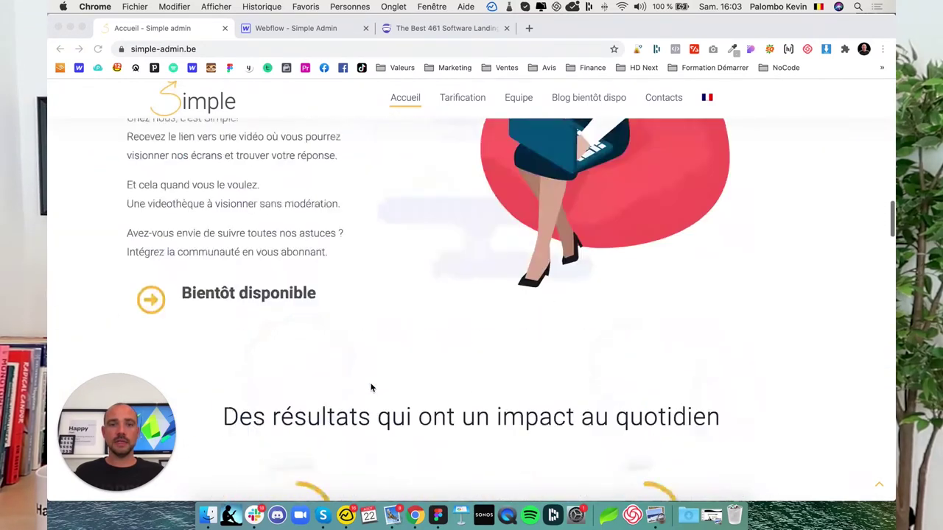
{"action": "scroll", "coordinate": [371, 388], "scroll_direction": "up", "scroll_amount": 5}
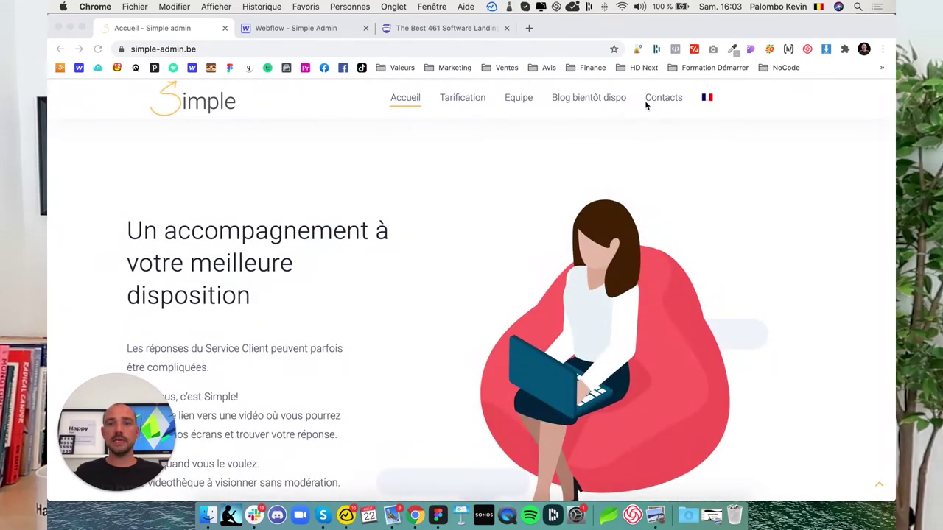
{"action": "scroll", "coordinate": [419, 380], "scroll_direction": "up", "scroll_amount": 5}
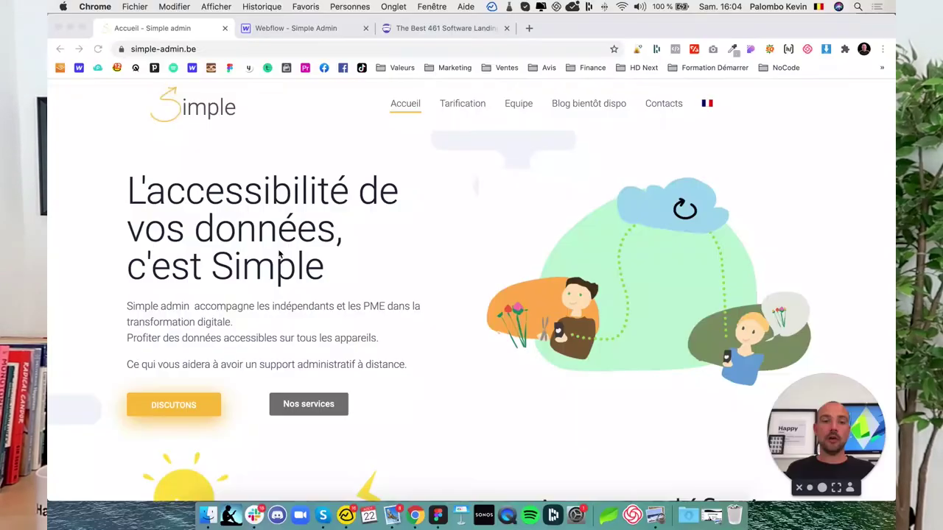
{"action": "scroll", "coordinate": [463, 272], "scroll_direction": "down", "scroll_amount": 5}
{"action": "scroll", "coordinate": [463, 272], "scroll_direction": "down", "scroll_amount": 5}
{"action": "scroll", "coordinate": [463, 272], "scroll_direction": "down", "scroll_amount": 5}
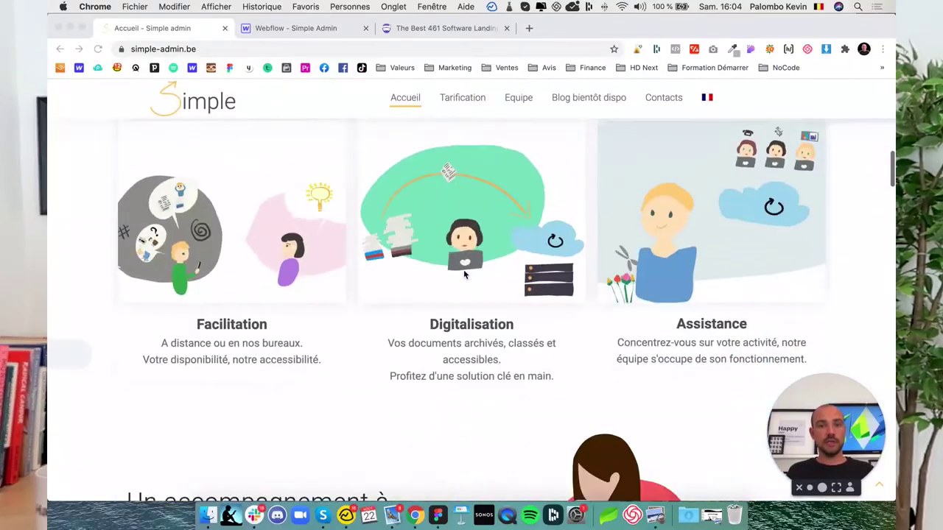
{"action": "scroll", "coordinate": [463, 275], "scroll_direction": "up", "scroll_amount": 15}
{"action": "scroll", "coordinate": [464, 275], "scroll_direction": "down", "scroll_amount": 1}
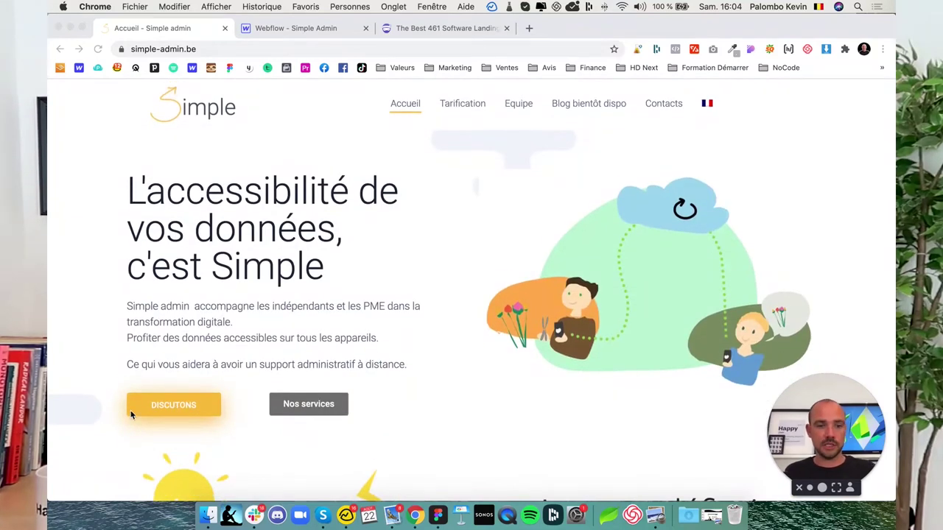
{"action": "left_click", "coordinate": [179, 365]}
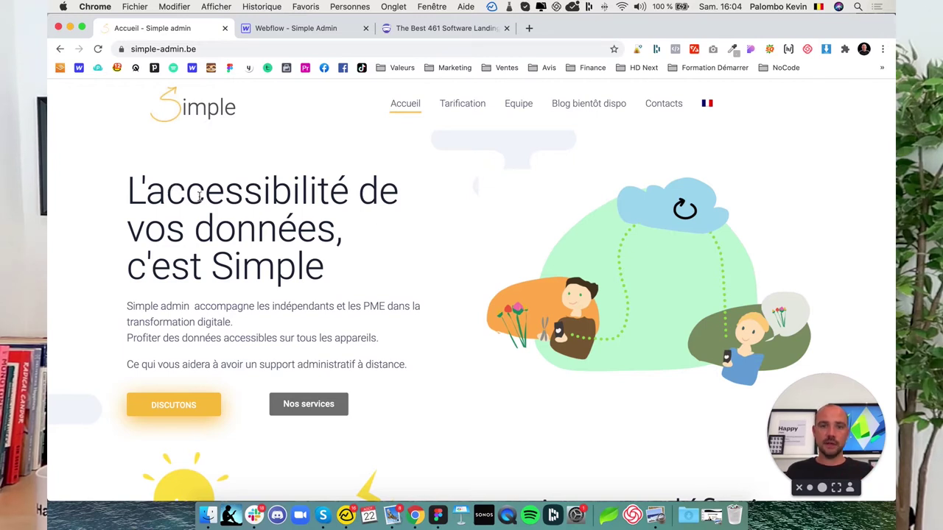
Save the hero illustration to the Desktop as a PNG and select the heading text.
{"action": "right_click", "coordinate": [636, 253]}
{"action": "left_click", "coordinate": [658, 274]}
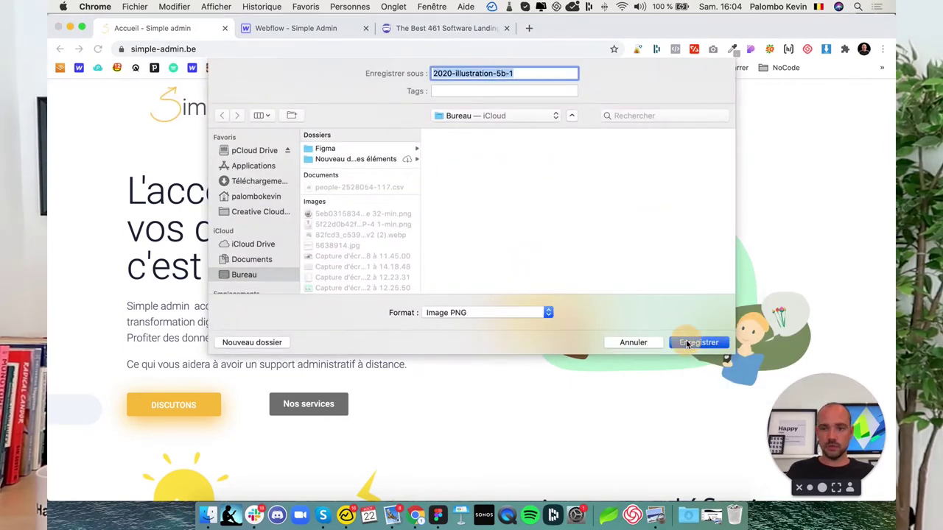
{"action": "left_click", "coordinate": [690, 343]}
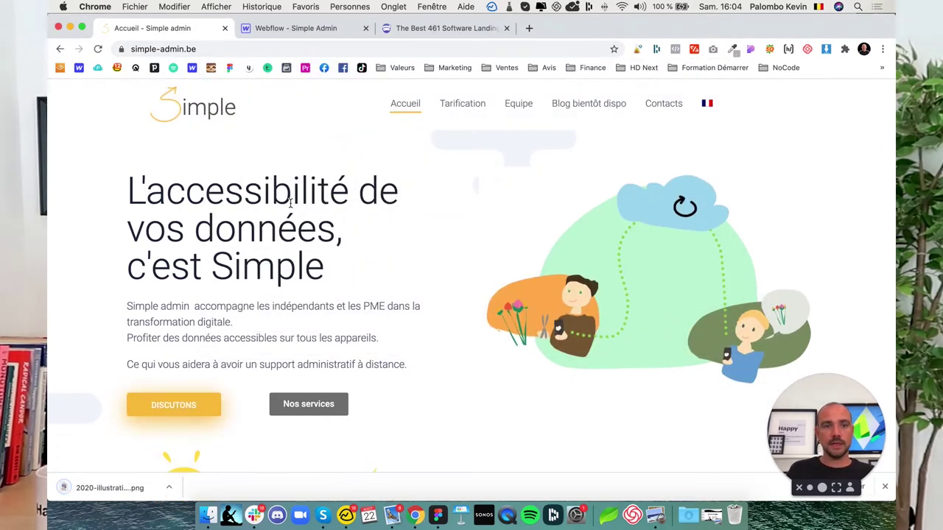
{"action": "left_click_drag", "start_coordinate": [129, 193], "coordinate": [262, 296]}
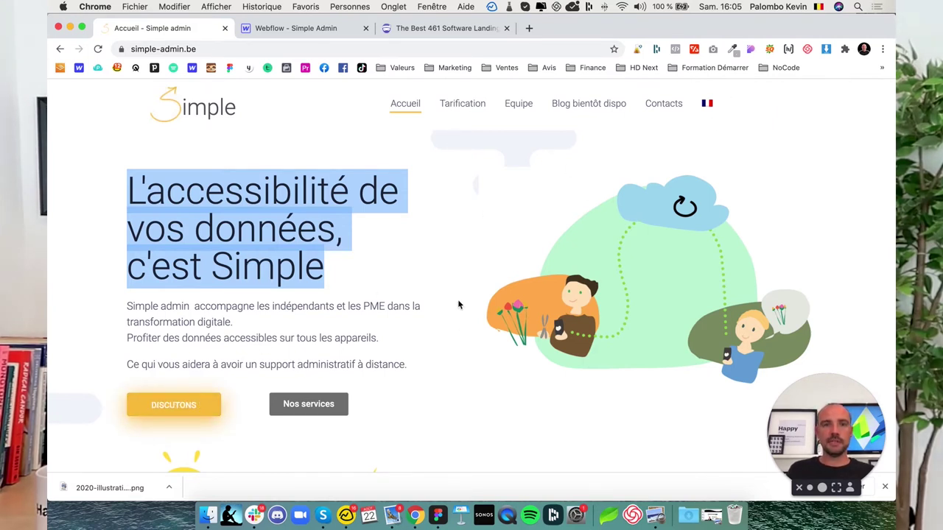
{"action": "left_click", "coordinate": [315, 29]}
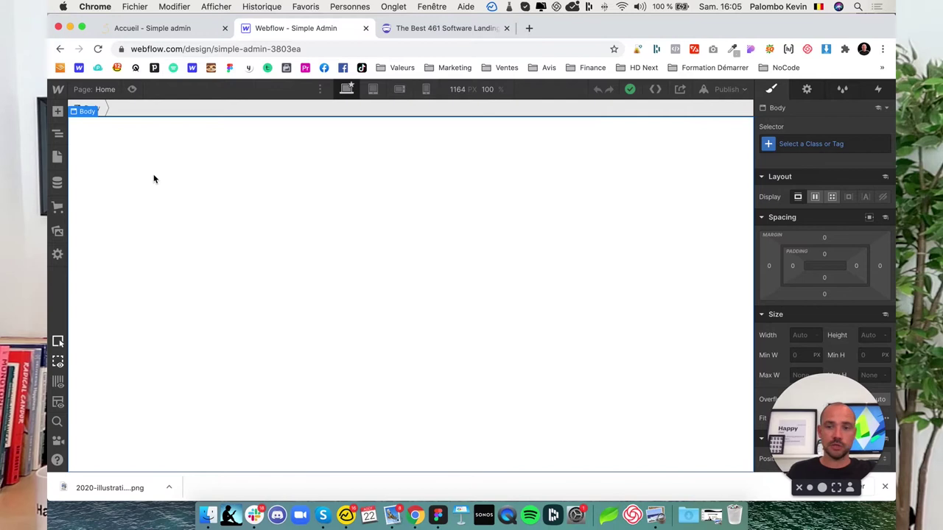
Add a Navbar to the top of the empty Home page.
{"action": "left_click", "coordinate": [58, 112]}
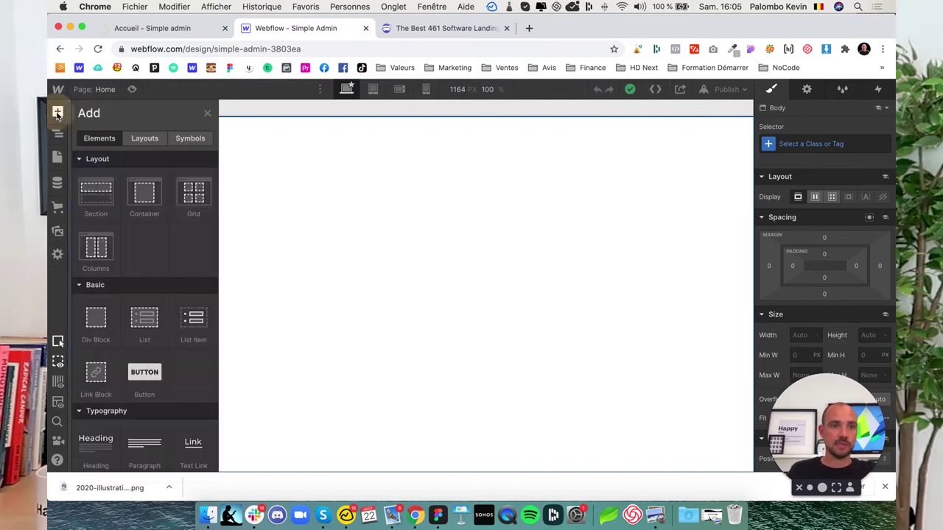
{"action": "scroll", "coordinate": [140, 354], "scroll_direction": "down", "scroll_amount": 5}
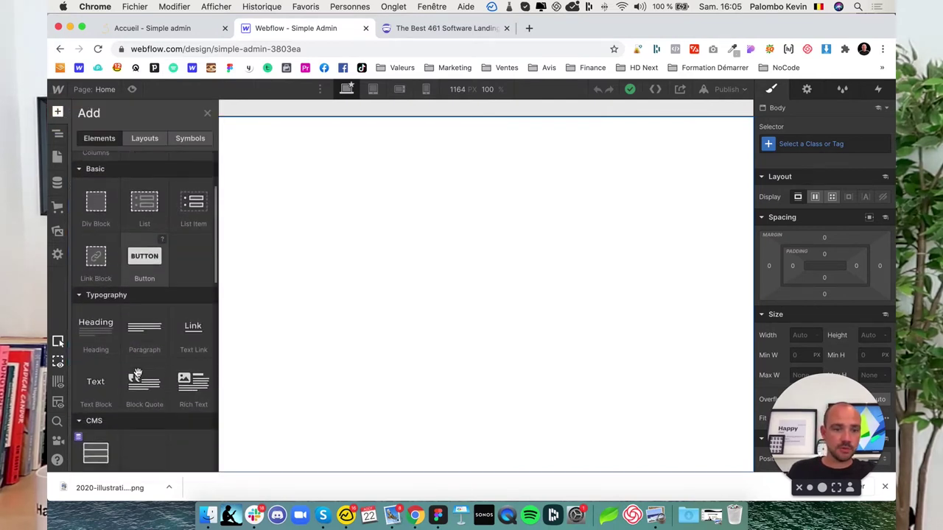
{"action": "scroll", "coordinate": [137, 377], "scroll_direction": "down", "scroll_amount": 3}
{"action": "scroll", "coordinate": [138, 376], "scroll_direction": "down", "scroll_amount": 3}
{"action": "scroll", "coordinate": [138, 374], "scroll_direction": "down", "scroll_amount": 2}
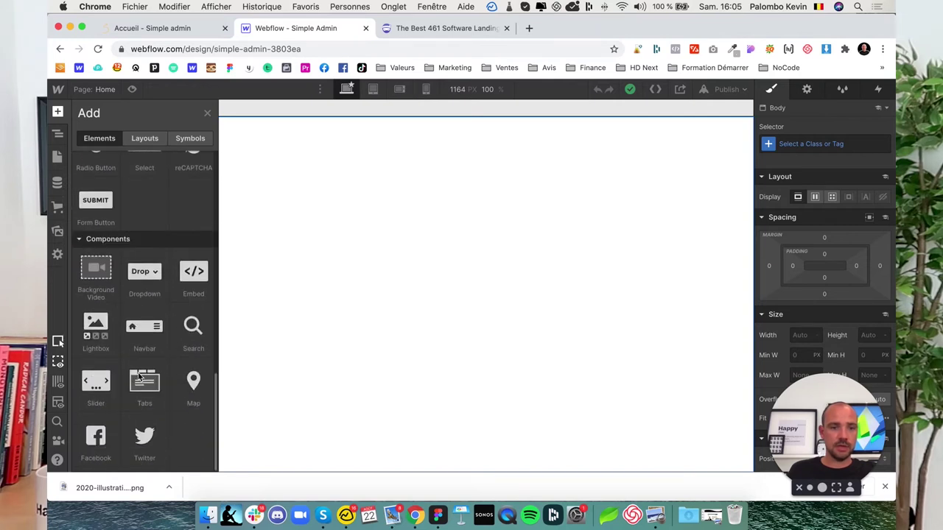
{"action": "left_click", "coordinate": [143, 335]}
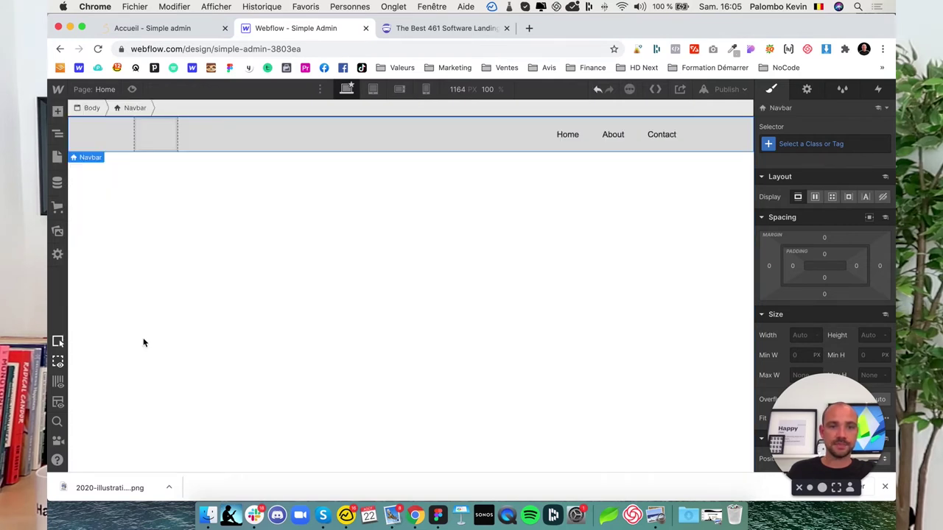
Add a Section below the navbar with a Container inside, then select the Section in the Navigator.
{"action": "left_click", "coordinate": [59, 113]}
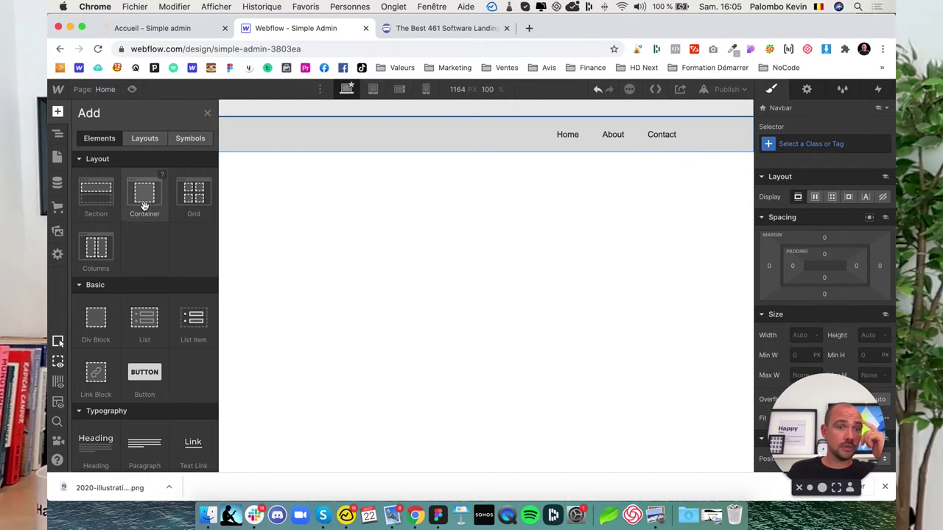
{"action": "left_click", "coordinate": [97, 193]}
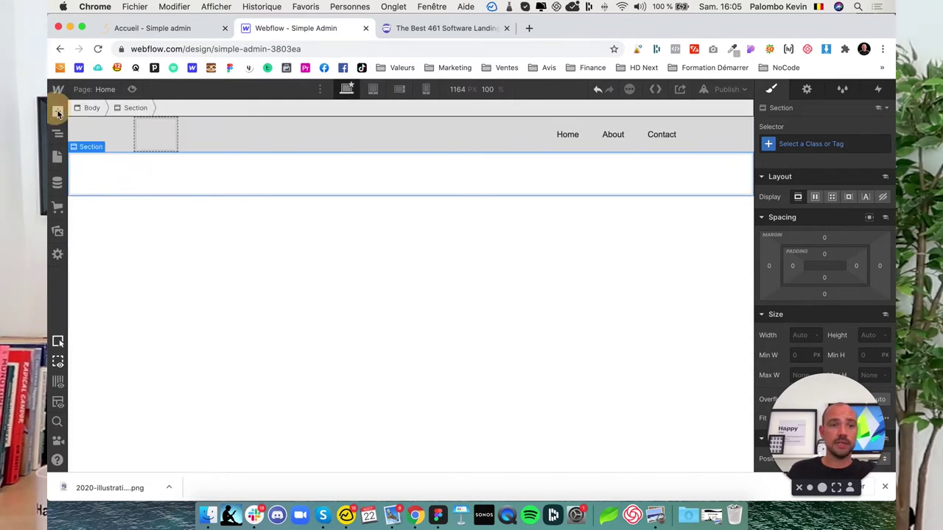
{"action": "left_click", "coordinate": [57, 113]}
{"action": "left_click", "coordinate": [145, 194]}
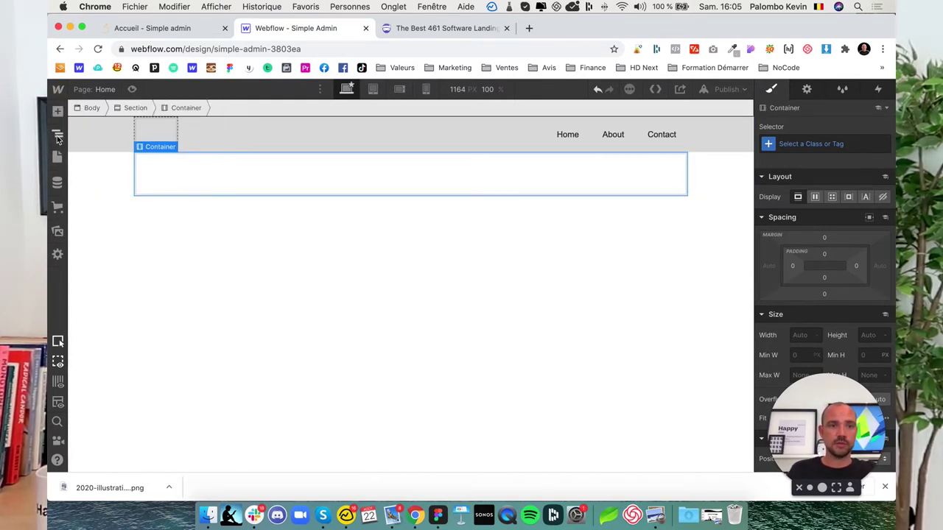
{"action": "left_click", "coordinate": [58, 134]}
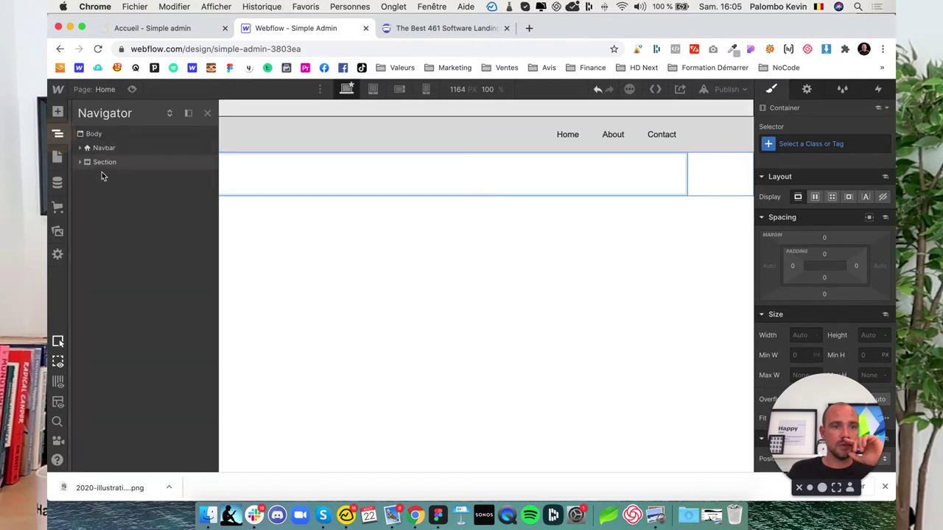
{"action": "left_click", "coordinate": [79, 162]}
{"action": "left_click", "coordinate": [118, 163]}
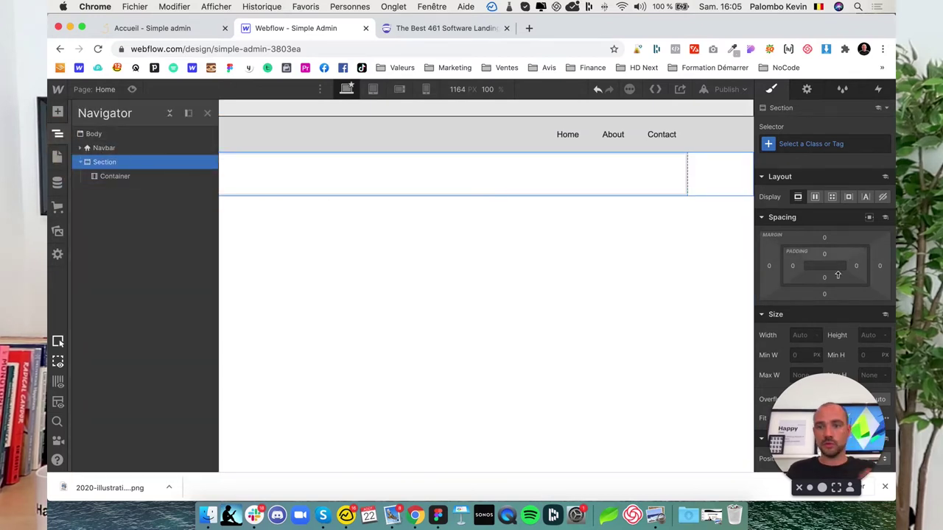
{"action": "left_click_drag", "start_coordinate": [830, 410], "coordinate": [772, 410]}
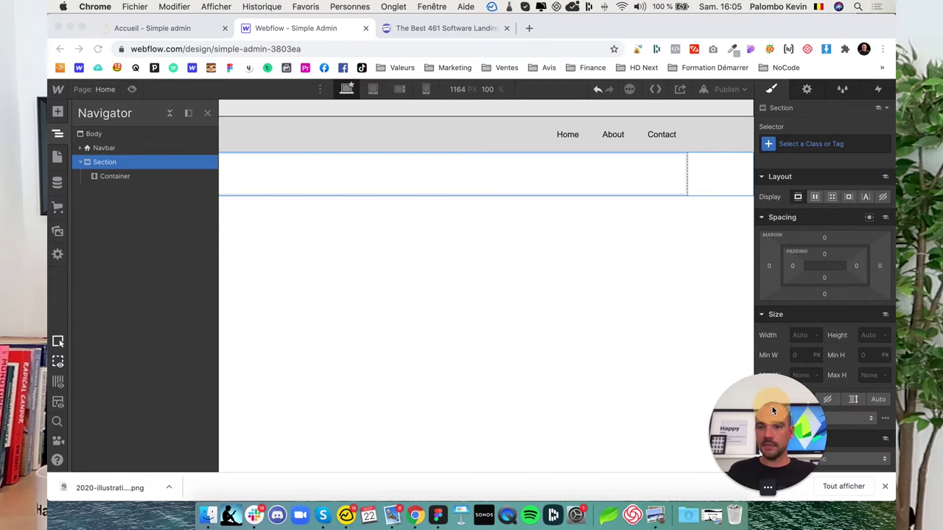
Set the Section height to 72vh and center the Container.
{"action": "left_click", "coordinate": [869, 335]}
{"action": "type", "text": "7"}
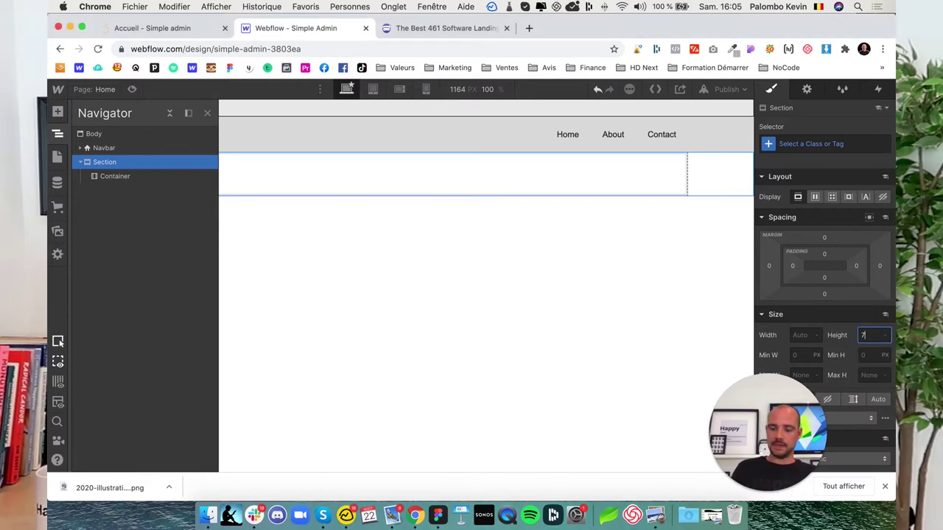
{"action": "type", "text": "2vh"}
{"action": "key", "text": "Return"}
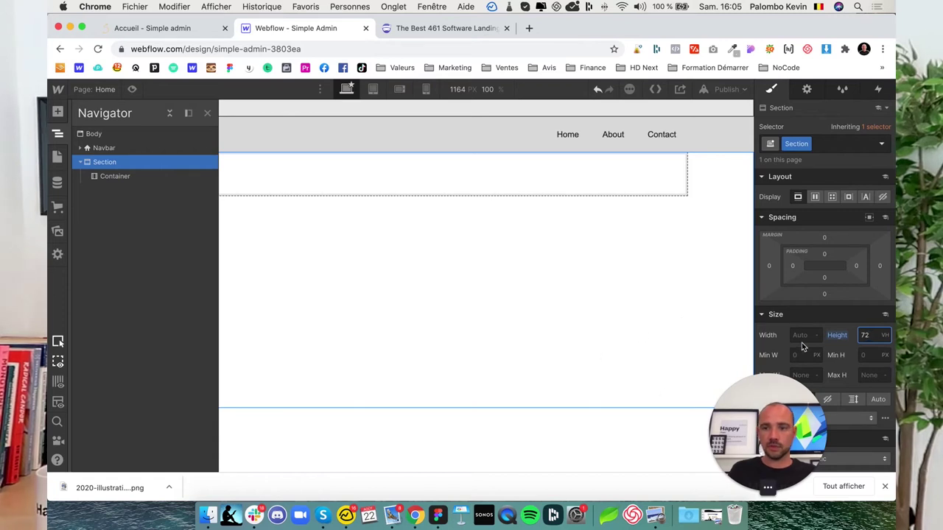
{"action": "double_click", "coordinate": [865, 335]}
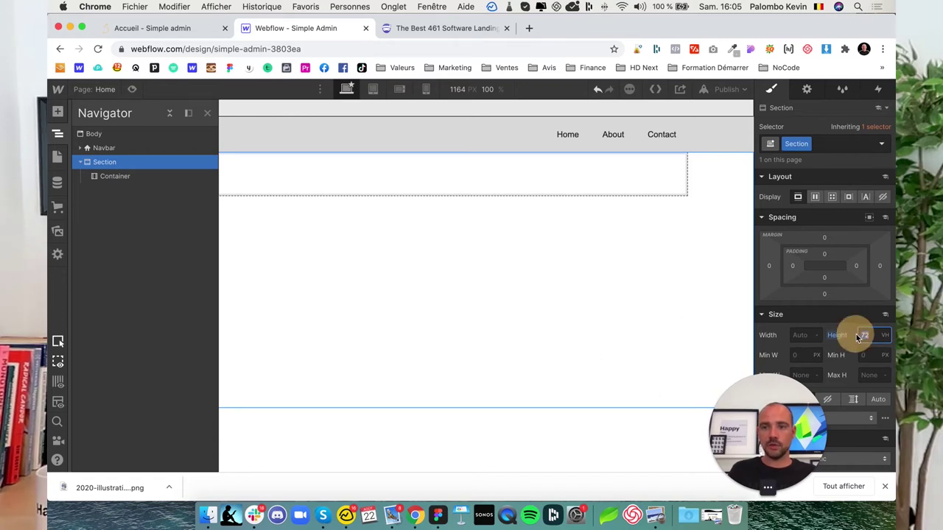
{"action": "left_click", "coordinate": [110, 176]}
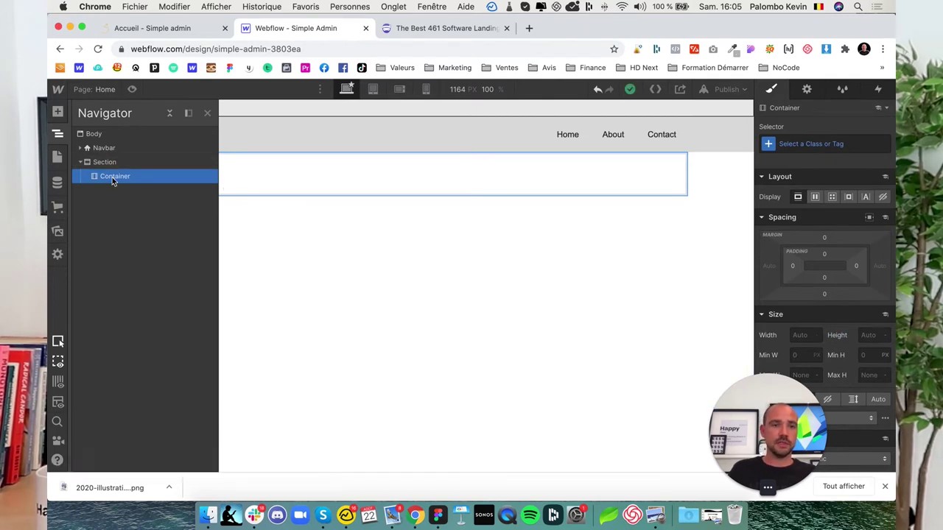
{"action": "left_click", "coordinate": [870, 218]}
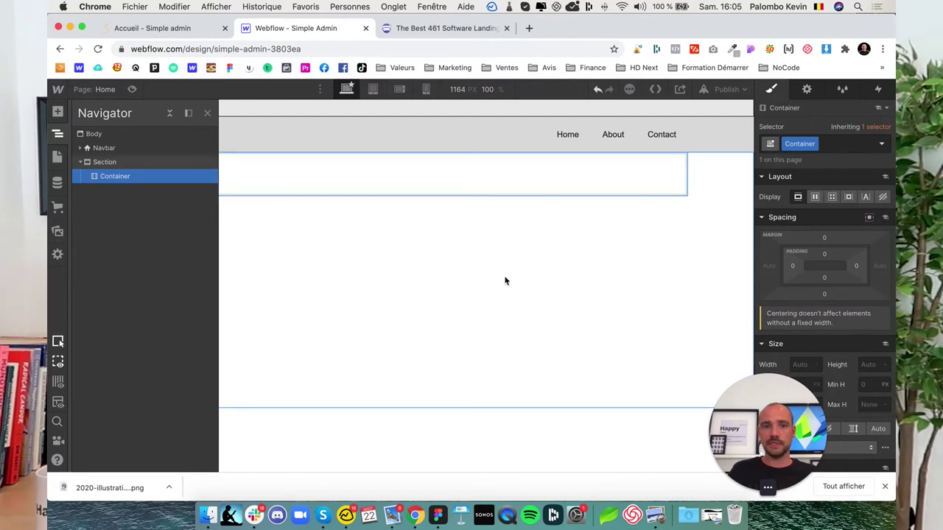
Give the Section 5% left and right padding and switch it to a flex layout.
{"action": "left_click", "coordinate": [117, 162]}
{"action": "left_click", "coordinate": [791, 267]}
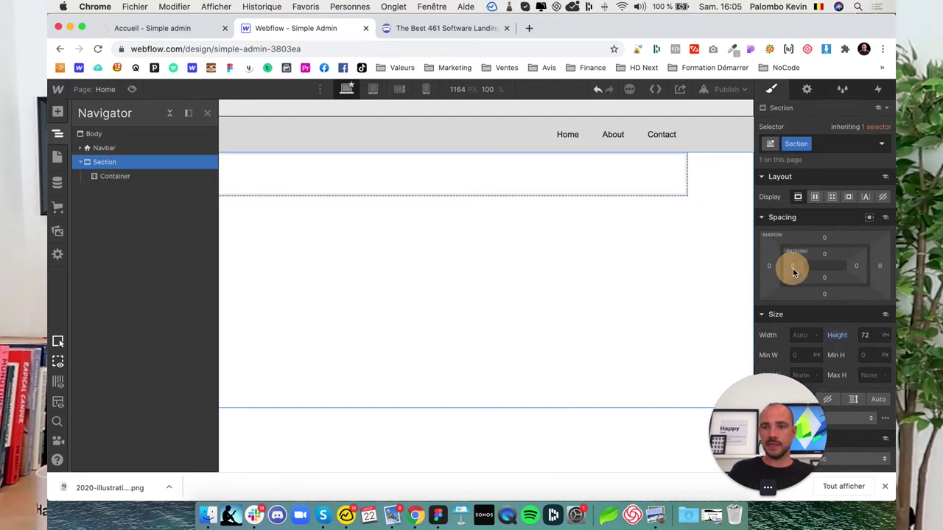
{"action": "type", "text": "5"}
{"action": "key", "text": "Return"}
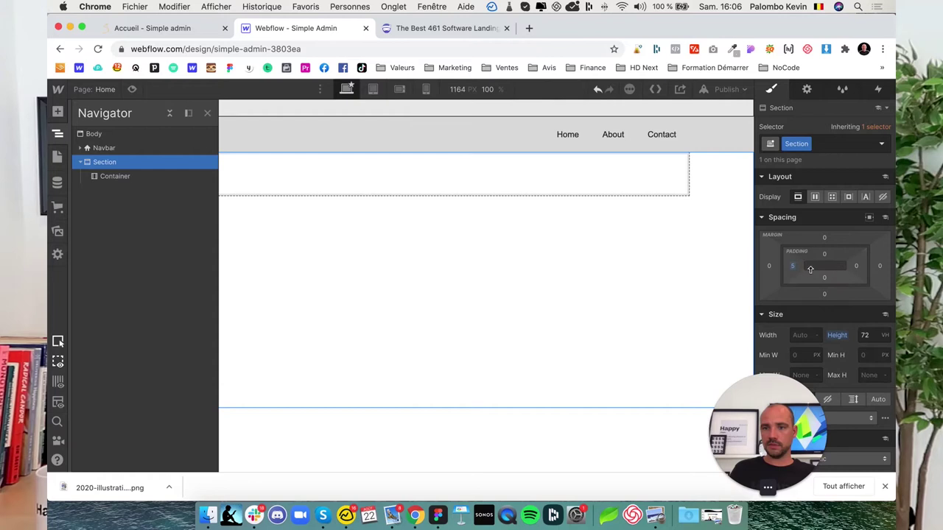
{"action": "left_click", "coordinate": [794, 267]}
{"action": "type", "text": "5%"}
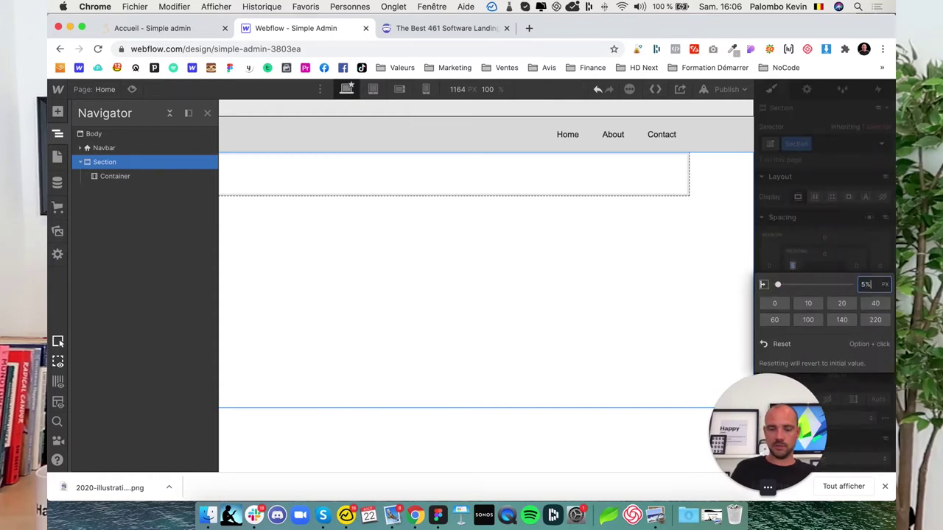
{"action": "key", "text": "Return"}
{"action": "left_click", "coordinate": [859, 267]}
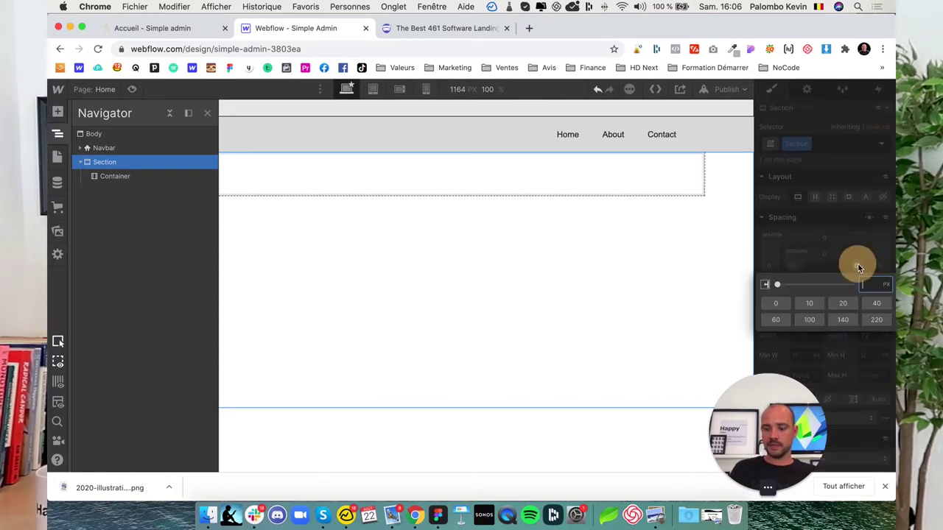
{"action": "type", "text": "5%"}
{"action": "key", "text": "Return"}
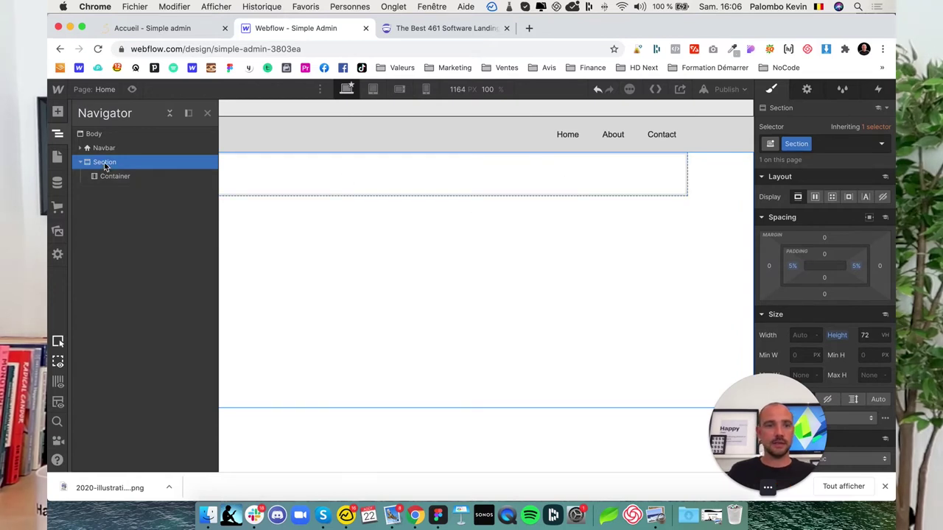
{"action": "left_click", "coordinate": [815, 197]}
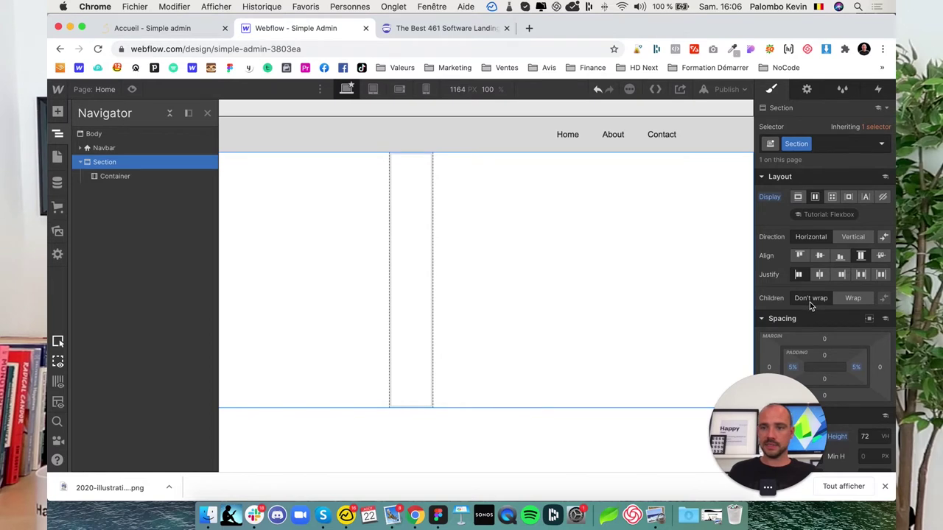
Undo the Section's flex layout and set the Container's Display to Flex instead.
{"action": "scroll", "coordinate": [810, 304], "scroll_direction": "down", "scroll_amount": 1}
{"action": "key", "text": "cmd+z"}
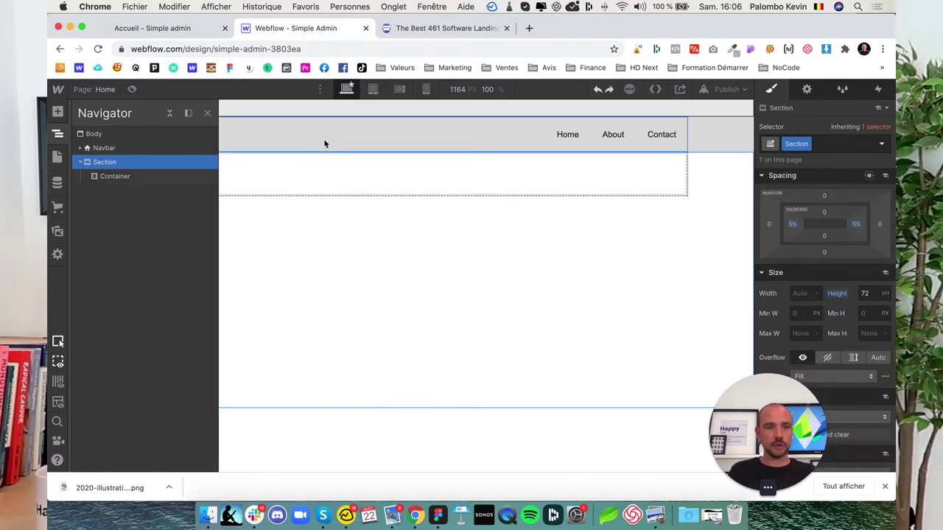
{"action": "left_click", "coordinate": [124, 177]}
{"action": "scroll", "coordinate": [807, 206], "scroll_direction": "up", "scroll_amount": 1}
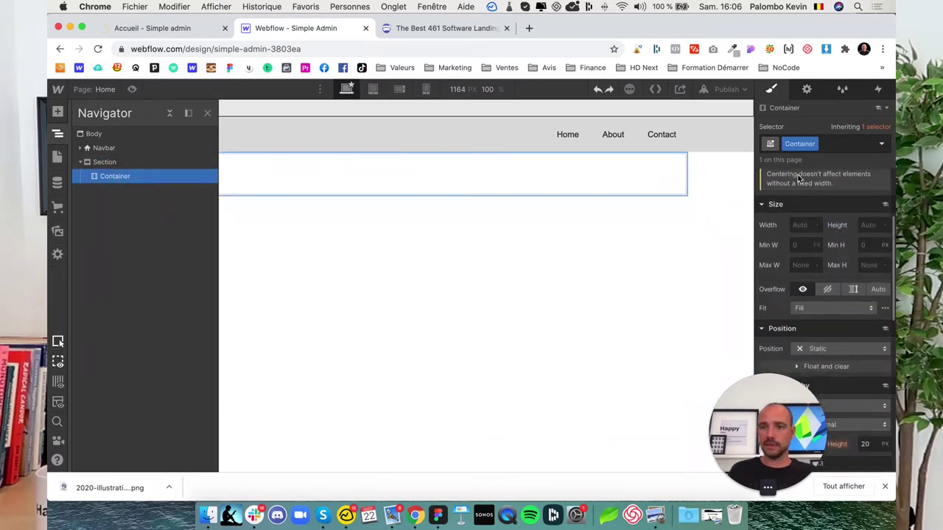
{"action": "left_click", "coordinate": [816, 197]}
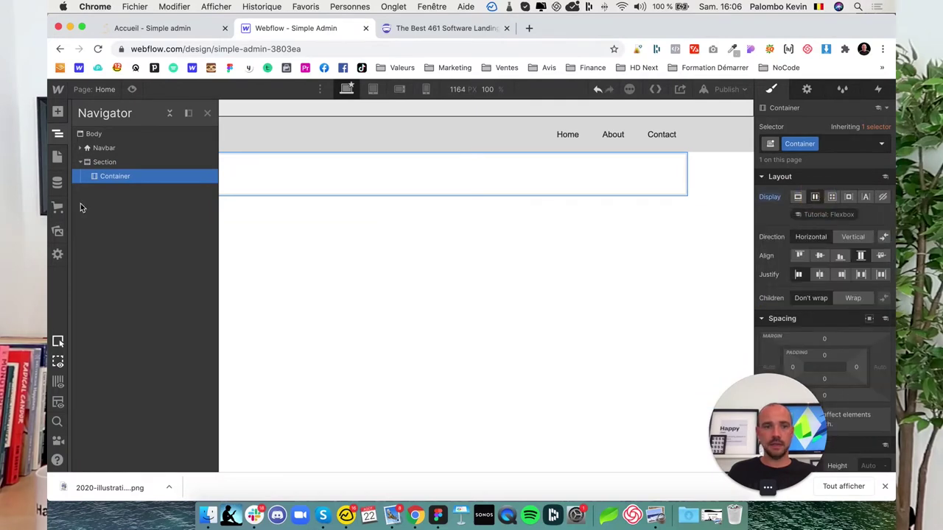
Add two Div Blocks inside the Container, checking the simple-admin.be reference.
{"action": "left_click", "coordinate": [58, 112]}
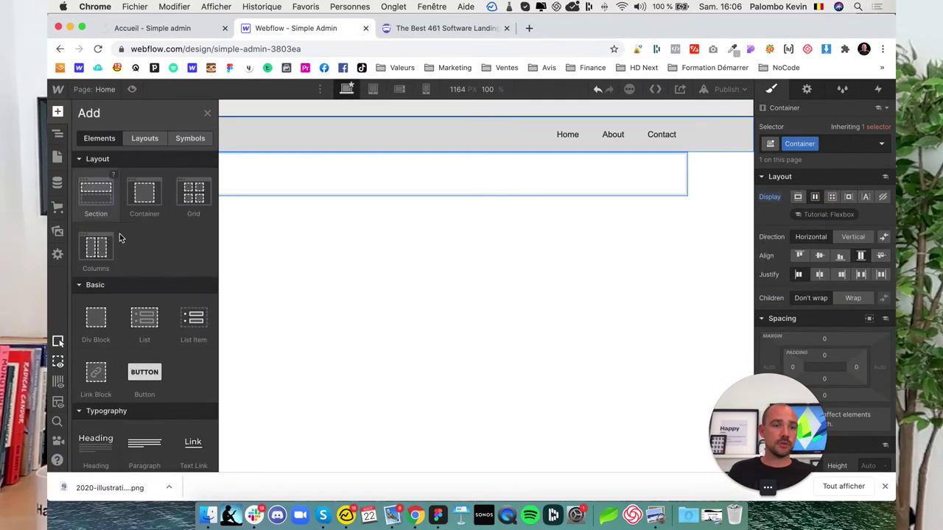
{"action": "left_click", "coordinate": [97, 327]}
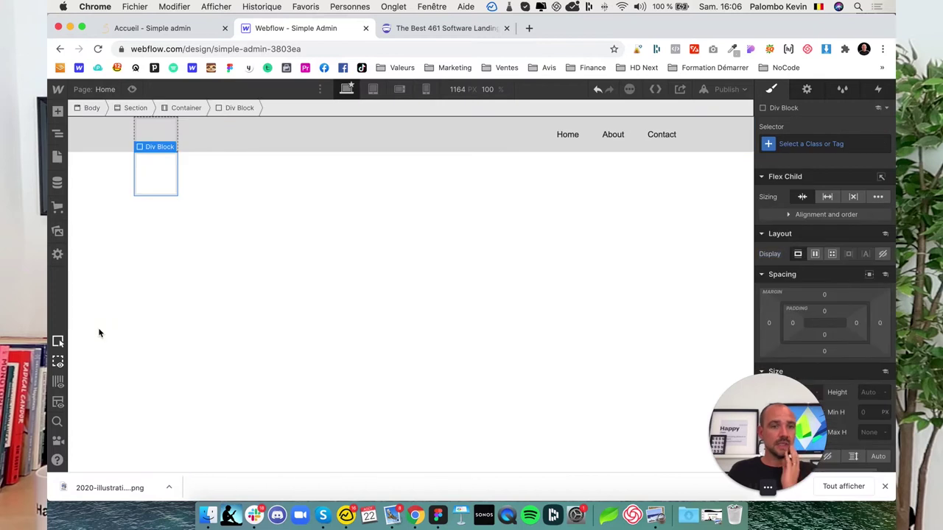
{"action": "left_click", "coordinate": [58, 111]}
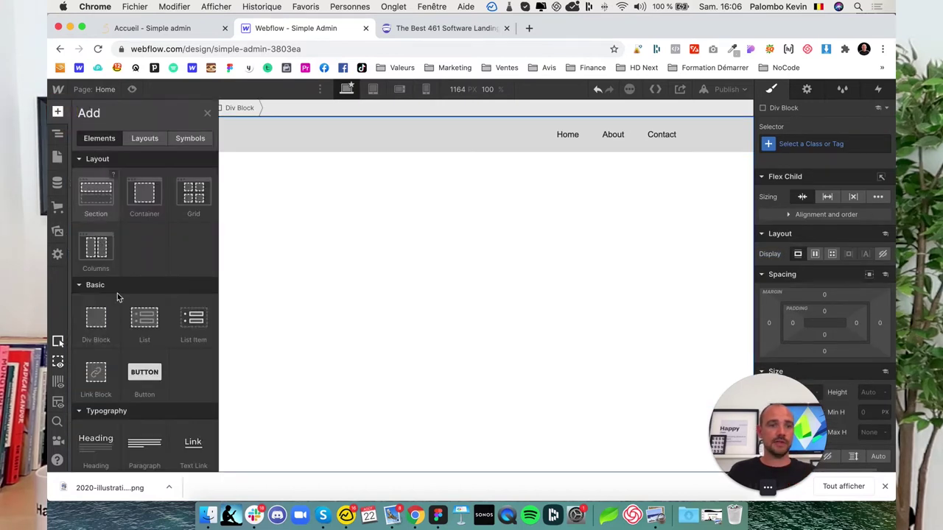
{"action": "left_click", "coordinate": [95, 326]}
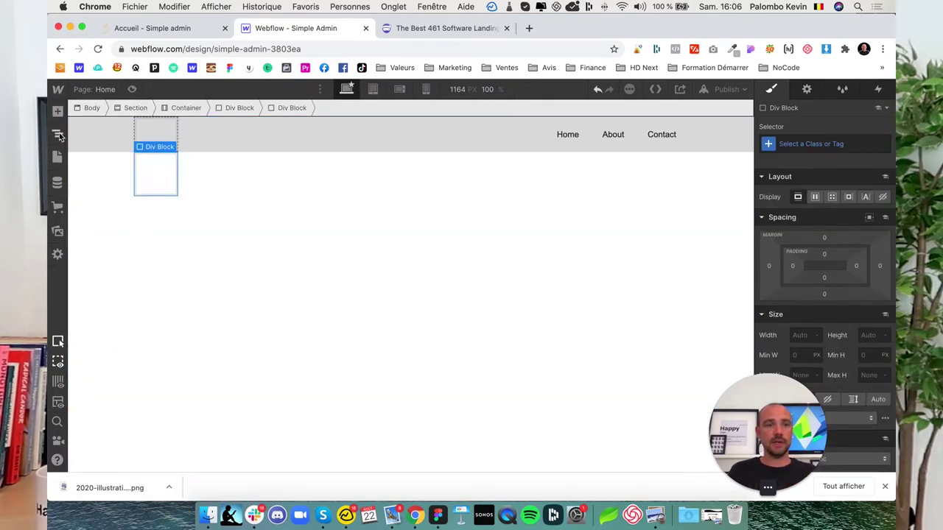
{"action": "left_click", "coordinate": [191, 28]}
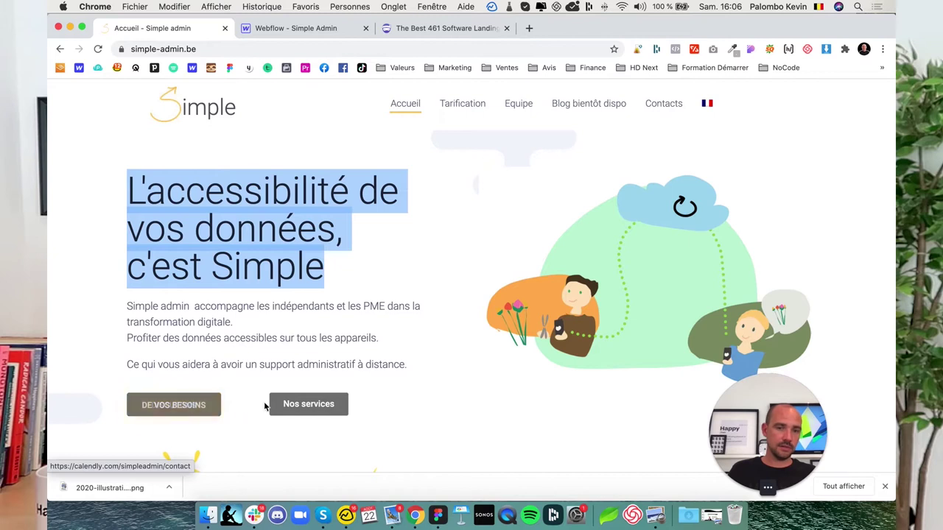
{"action": "left_click", "coordinate": [305, 28]}
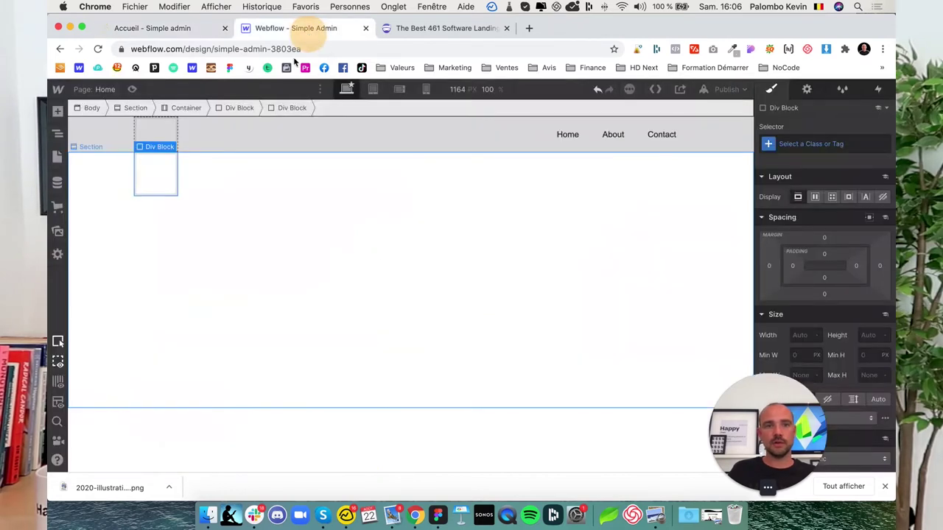
Move the nested Div Block up in the Navigator so both sit directly under Container.
{"action": "left_click", "coordinate": [57, 134]}
{"action": "left_click", "coordinate": [88, 179]}
{"action": "left_click", "coordinate": [94, 190]}
{"action": "left_click", "coordinate": [111, 203]}
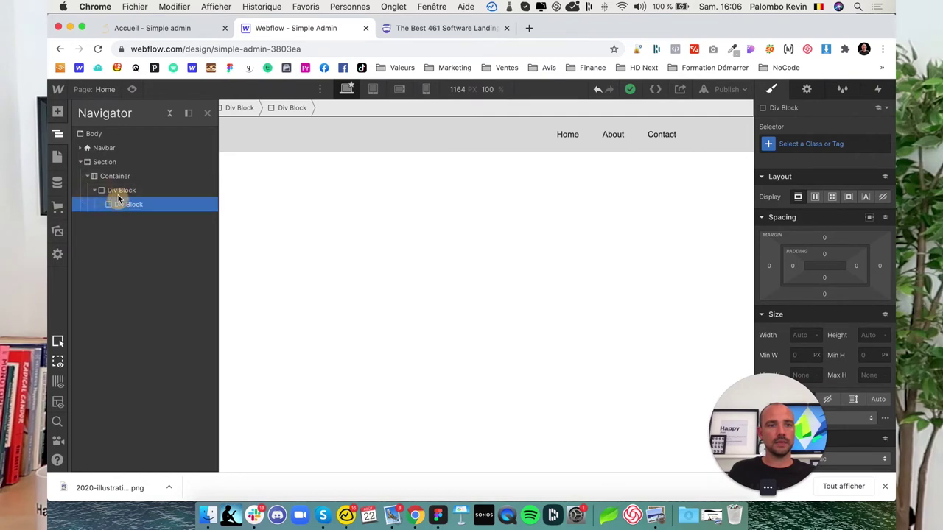
{"action": "left_click_drag", "start_coordinate": [118, 199], "coordinate": [115, 190]}
{"action": "left_click", "coordinate": [113, 179]}
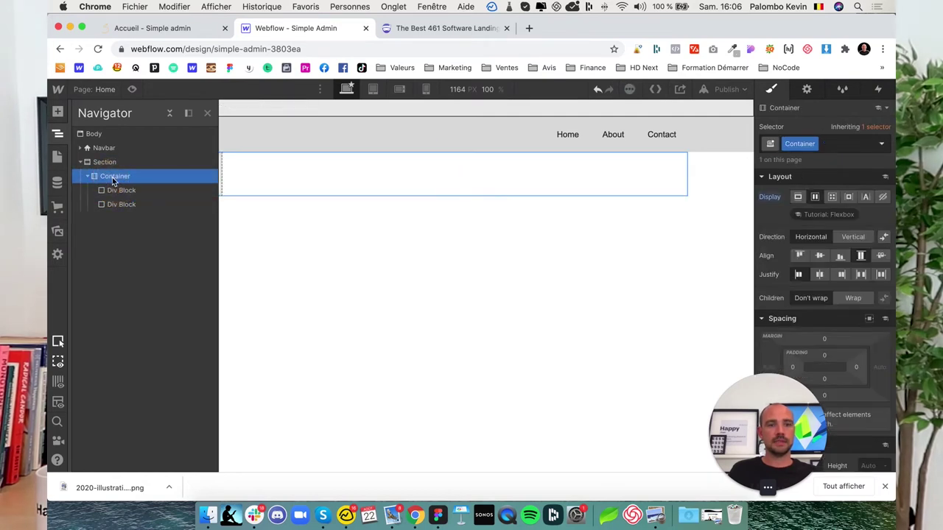
Give the first Div Block 50% width and a new class named Contenu 2c.
{"action": "left_click", "coordinate": [57, 133]}
{"action": "left_click", "coordinate": [58, 133]}
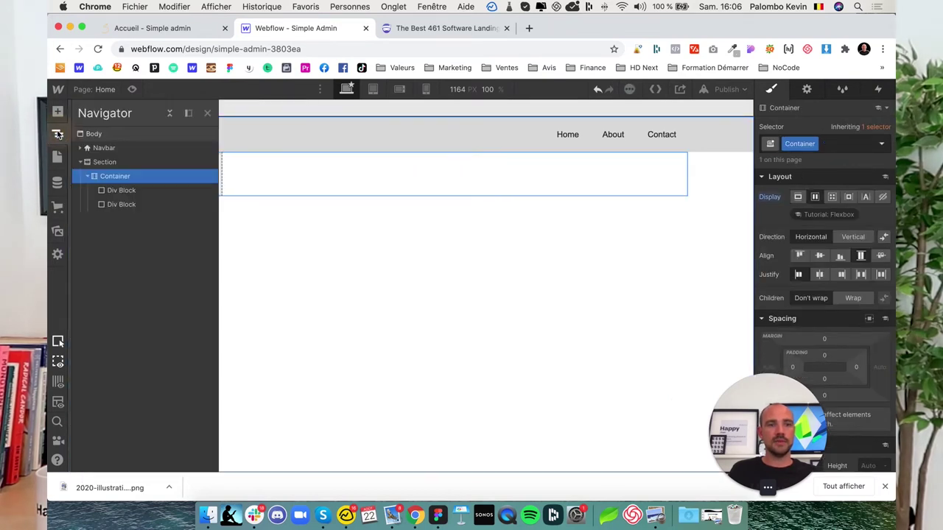
{"action": "left_click", "coordinate": [112, 190]}
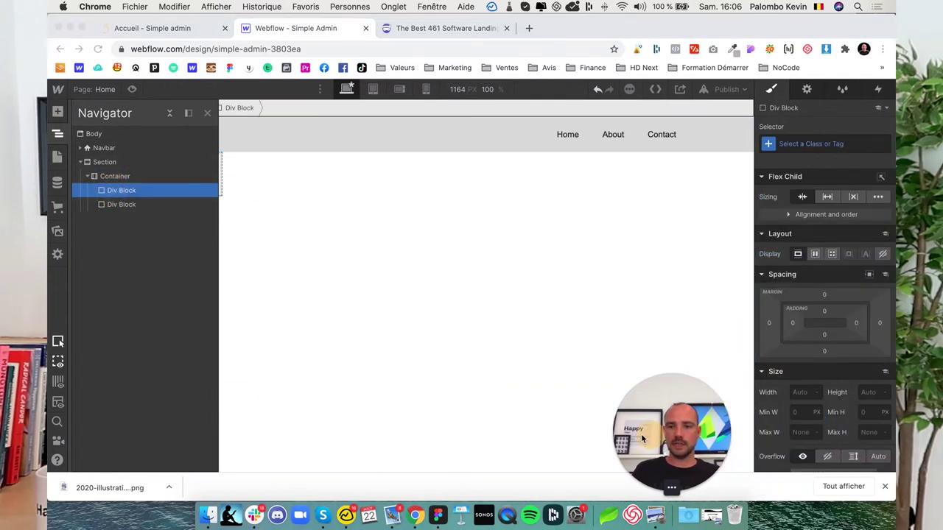
{"action": "left_click", "coordinate": [801, 393]}
{"action": "type", "text": "50"}
{"action": "key", "text": "Return"}
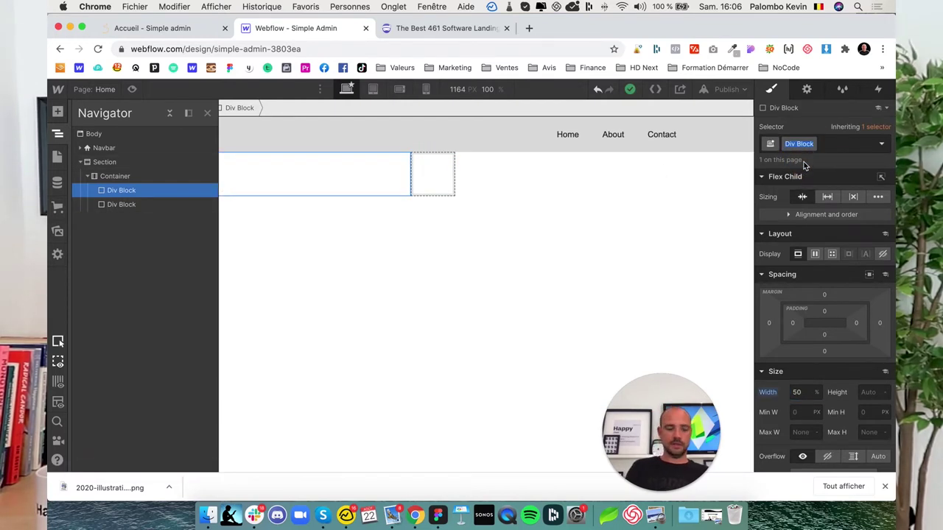
{"action": "key", "text": "BackSpace"}
{"action": "type", "text": "Contenu"}
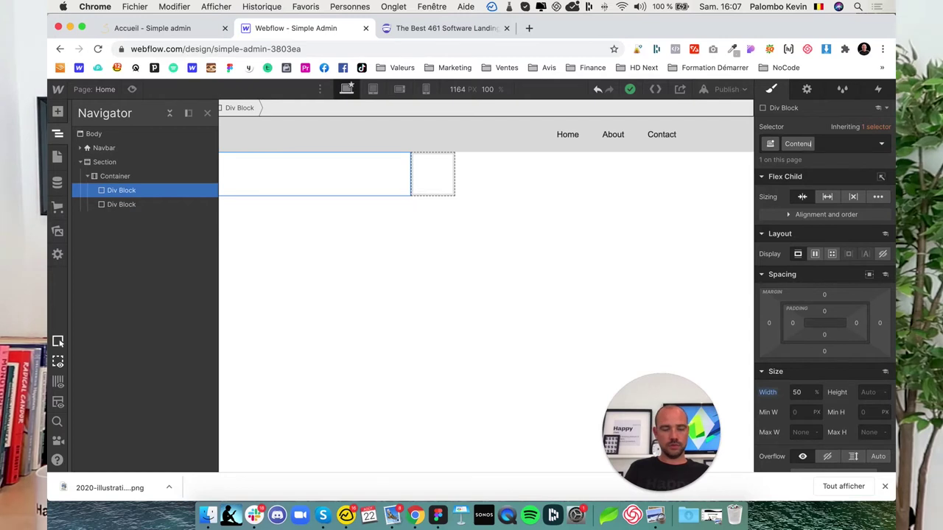
{"action": "type", "text": " 2c"}
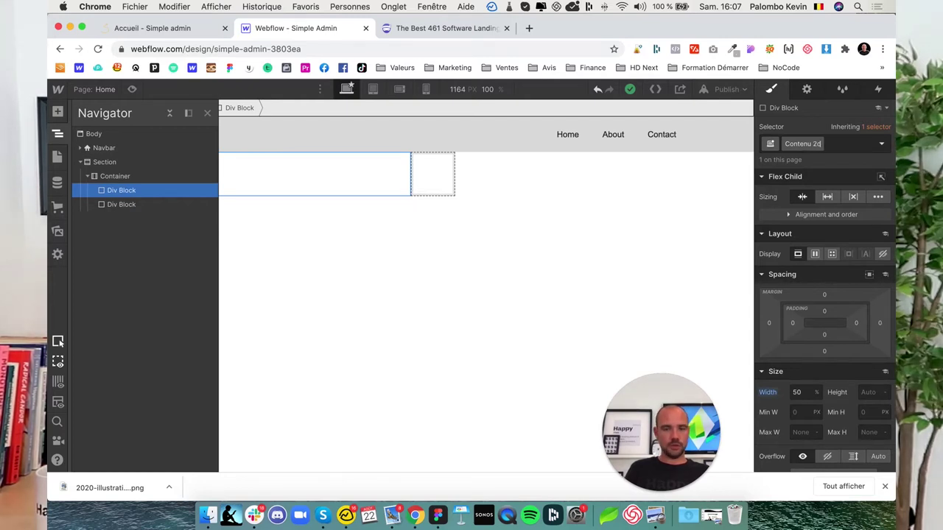
{"action": "key", "text": "Return"}
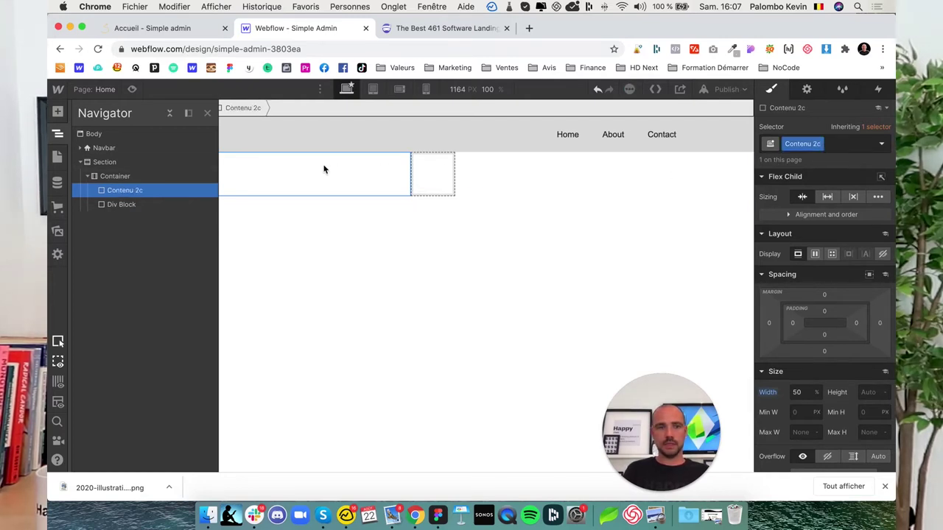
Apply the existing Contenu 2c class to the second Div Block.
{"action": "left_click", "coordinate": [147, 204]}
{"action": "left_click", "coordinate": [807, 144]}
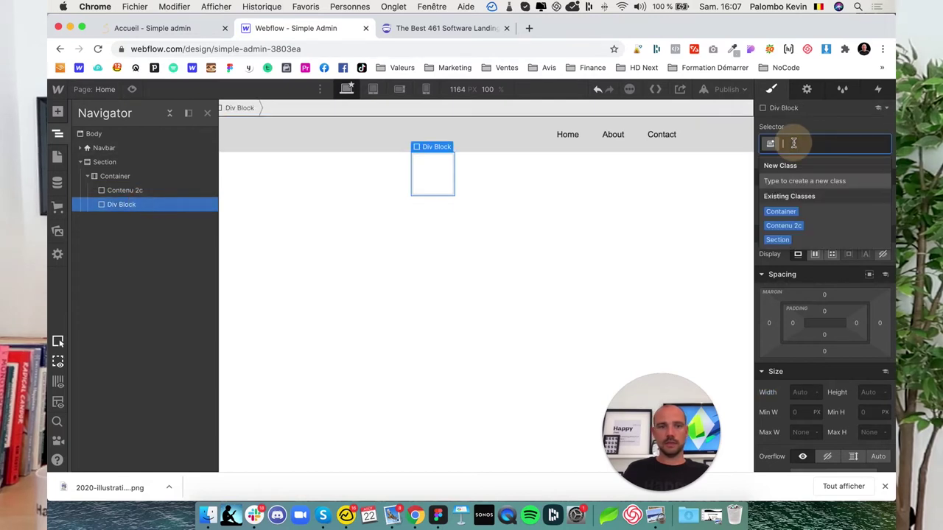
{"action": "type", "text": "Conten"}
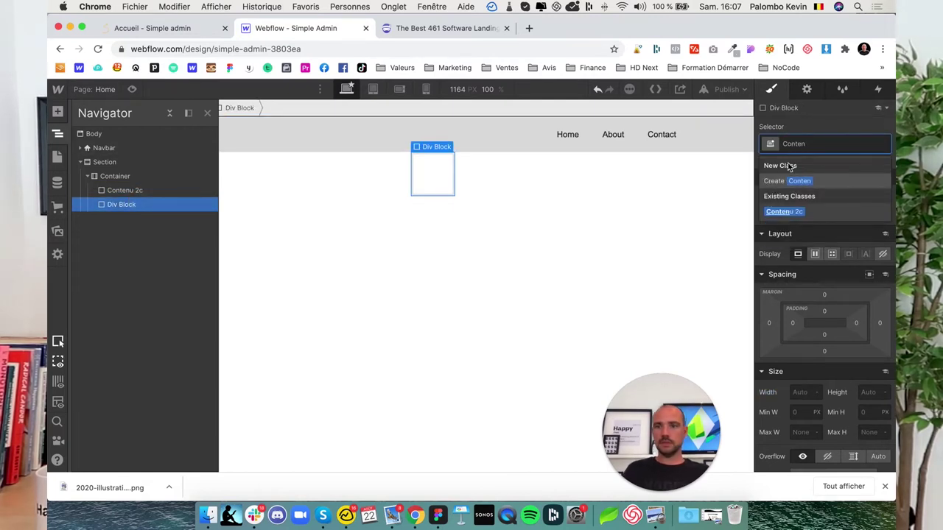
{"action": "left_click", "coordinate": [784, 212]}
{"action": "left_click", "coordinate": [114, 176]}
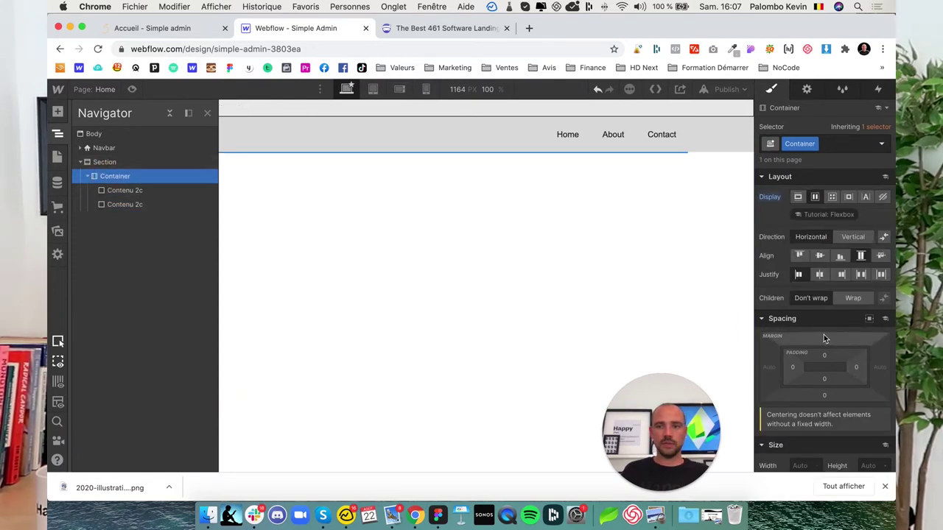
{"action": "scroll", "coordinate": [824, 334], "scroll_direction": "down", "scroll_amount": 2}
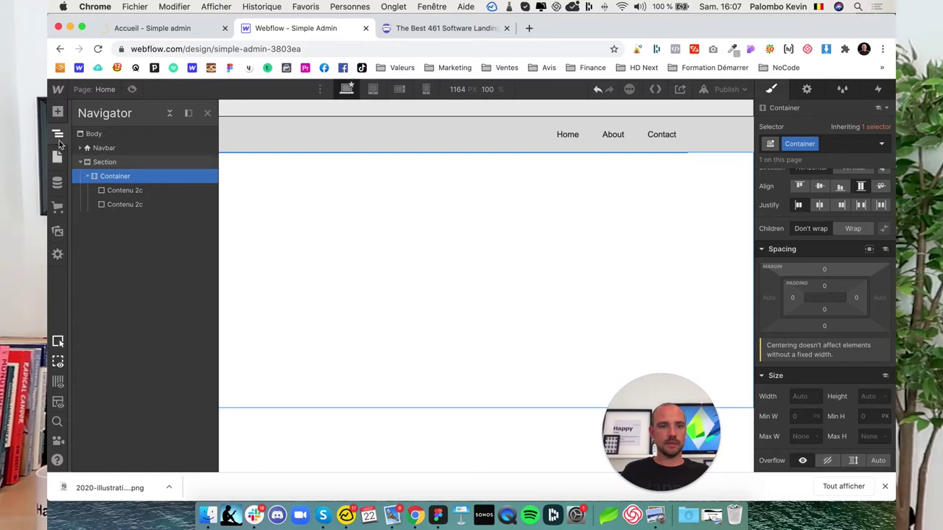
Add an H1 heading to the first Contenu 2c column.
{"action": "left_click", "coordinate": [58, 139]}
{"action": "left_click", "coordinate": [58, 139]}
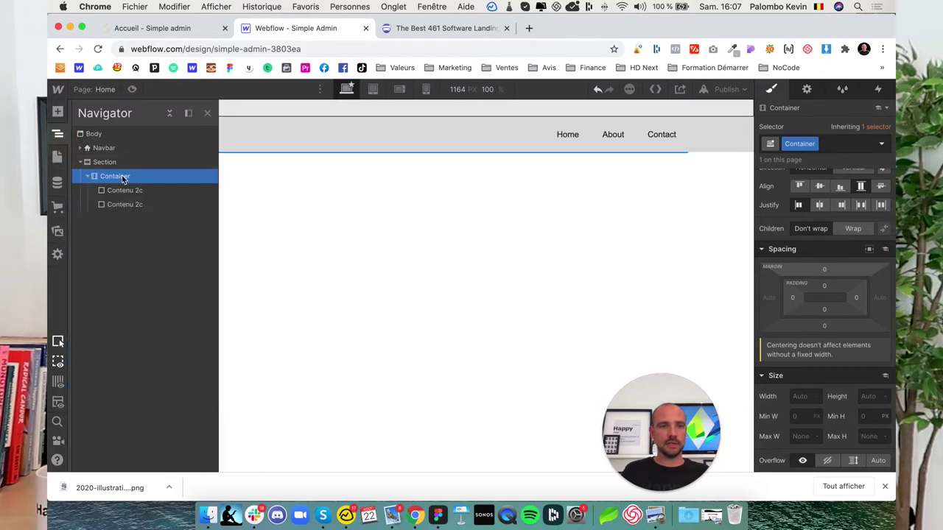
{"action": "left_click", "coordinate": [118, 190]}
{"action": "left_click", "coordinate": [57, 111]}
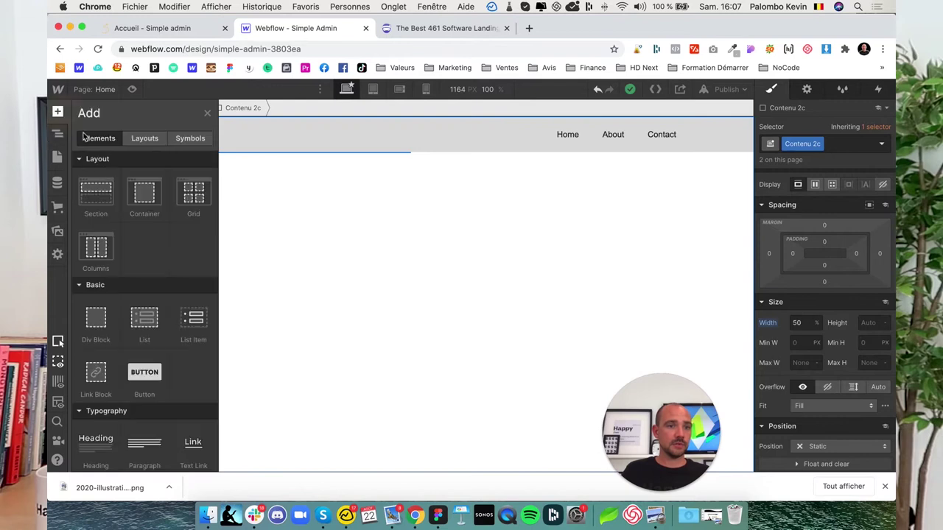
{"action": "scroll", "coordinate": [100, 257], "scroll_direction": "down", "scroll_amount": 4}
{"action": "scroll", "coordinate": [100, 258], "scroll_direction": "down", "scroll_amount": 1}
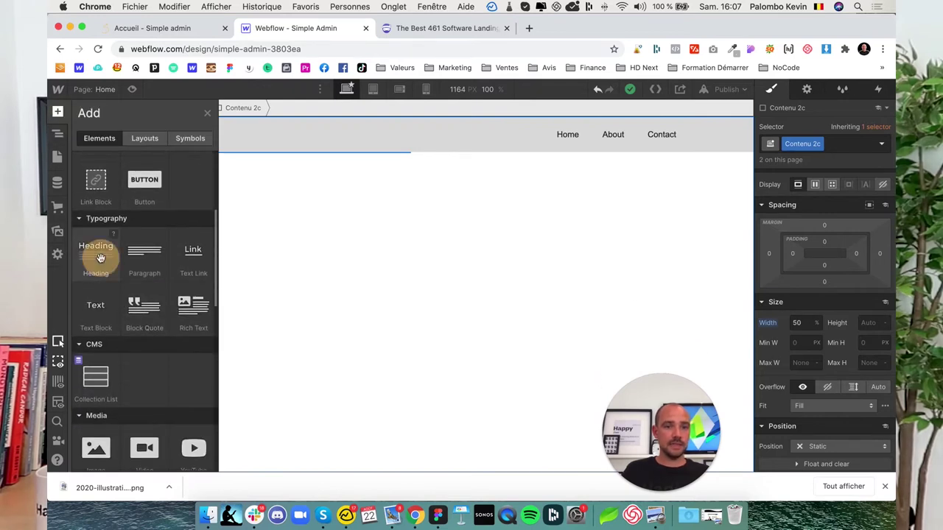
{"action": "left_click", "coordinate": [100, 257]}
Add a second heading below the first and set it to H2.
{"action": "left_click", "coordinate": [57, 111]}
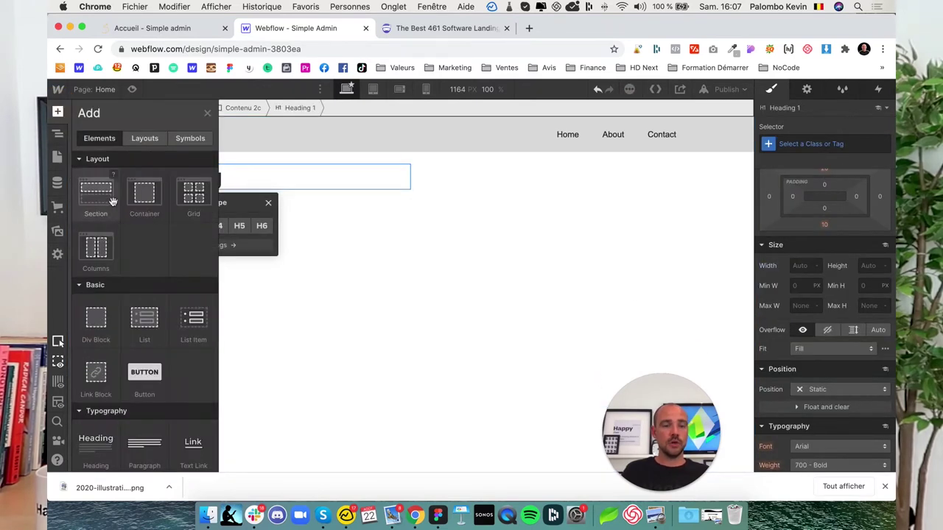
{"action": "scroll", "coordinate": [98, 332], "scroll_direction": "down", "scroll_amount": 3}
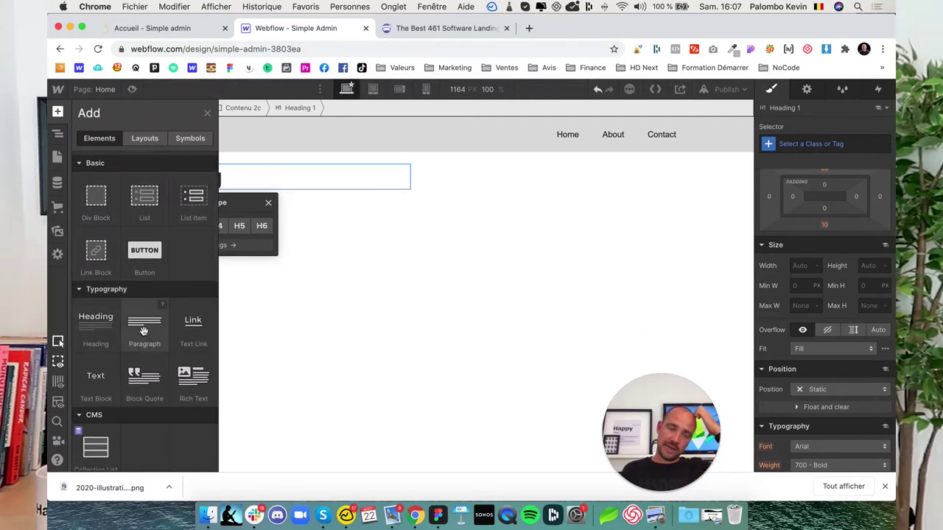
{"action": "left_click", "coordinate": [94, 334]}
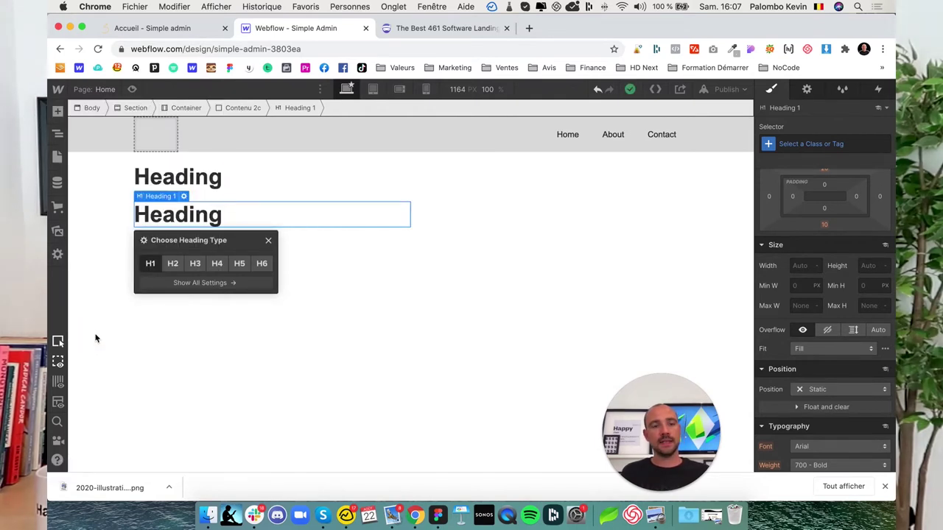
{"action": "left_click", "coordinate": [180, 265]}
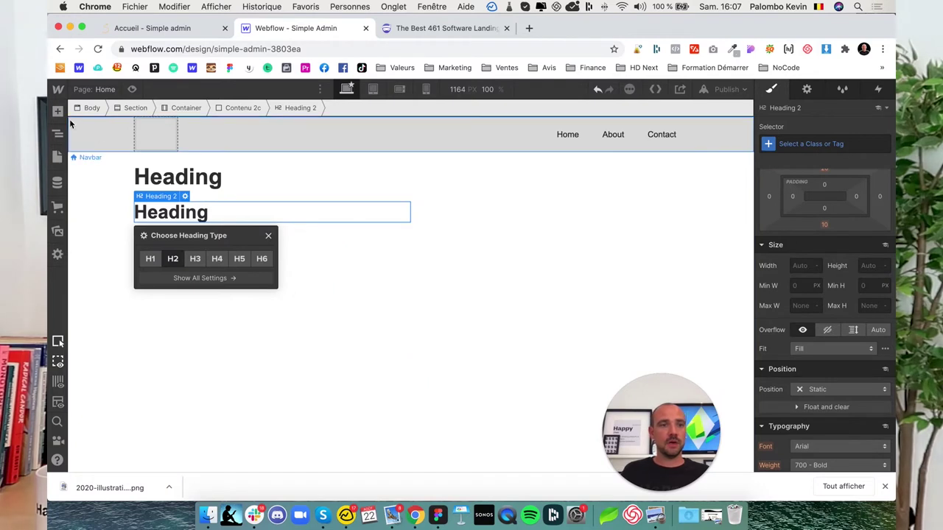
{"action": "left_click", "coordinate": [408, 29]}
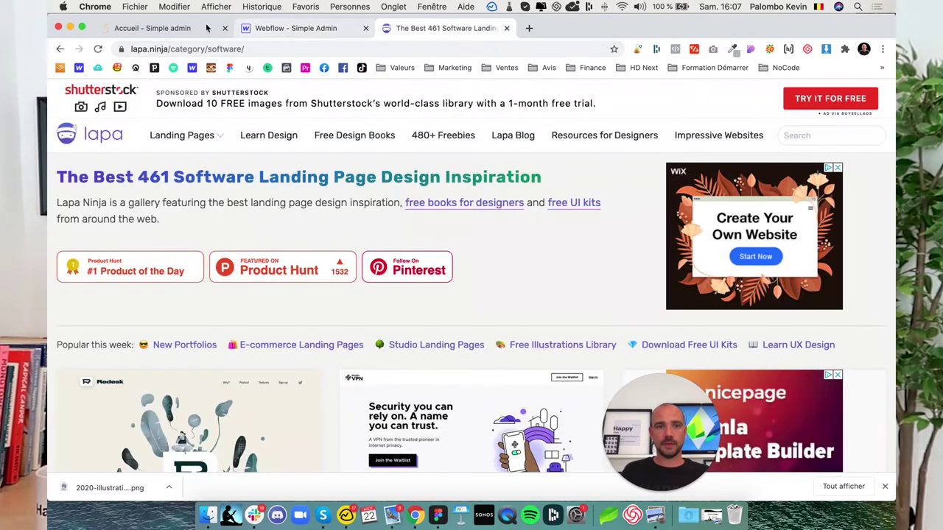
Close the lapa.ninja tab, view the Accueil - Simple admin page, and return to Webflow.
{"action": "left_click", "coordinate": [207, 28]}
{"action": "left_click", "coordinate": [427, 28]}
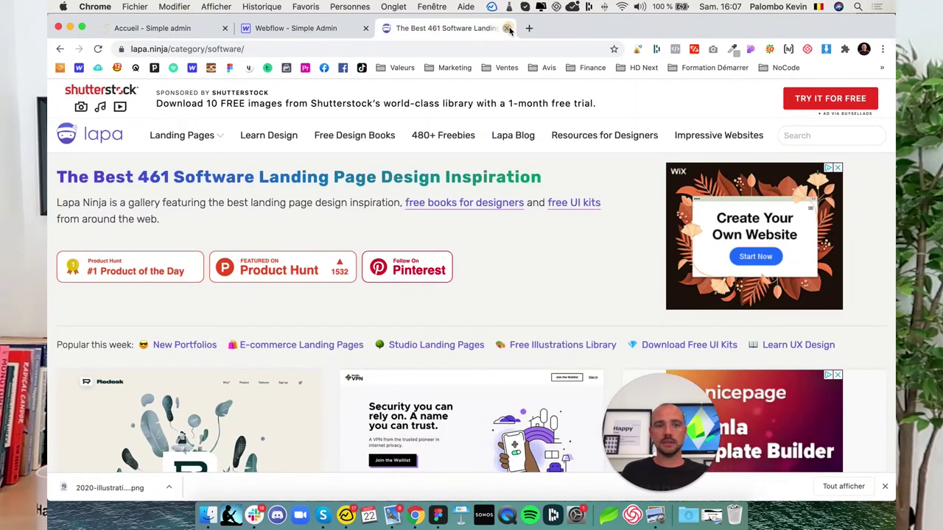
{"action": "left_click", "coordinate": [507, 28]}
{"action": "left_click", "coordinate": [151, 28]}
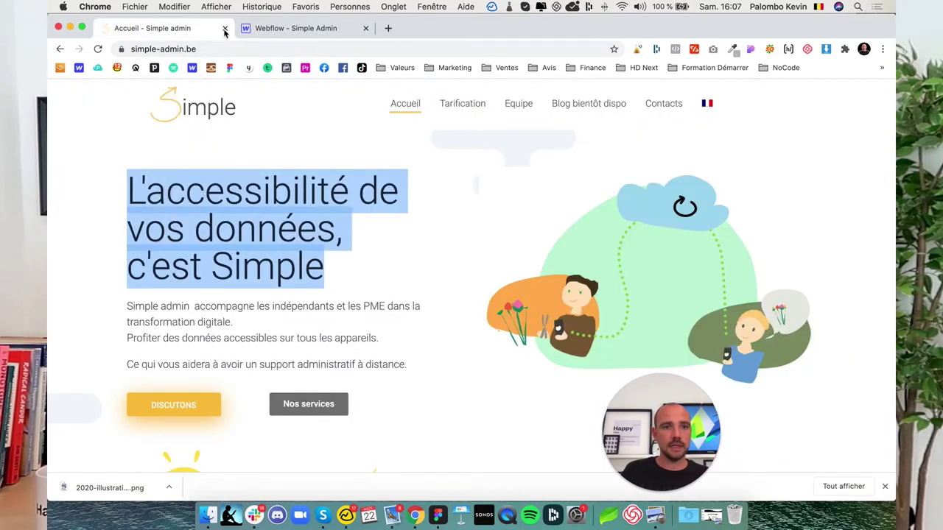
{"action": "left_click", "coordinate": [301, 29]}
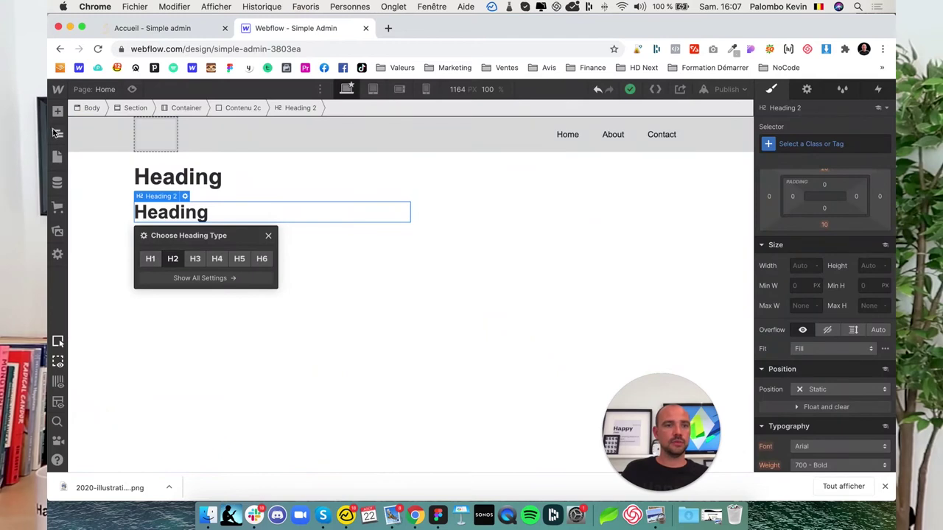
Add a Div Block inside the first Contenu 2c column and nest two Div Blocks in it.
{"action": "left_click", "coordinate": [56, 132]}
{"action": "left_click", "coordinate": [95, 190]}
{"action": "left_click", "coordinate": [102, 180]}
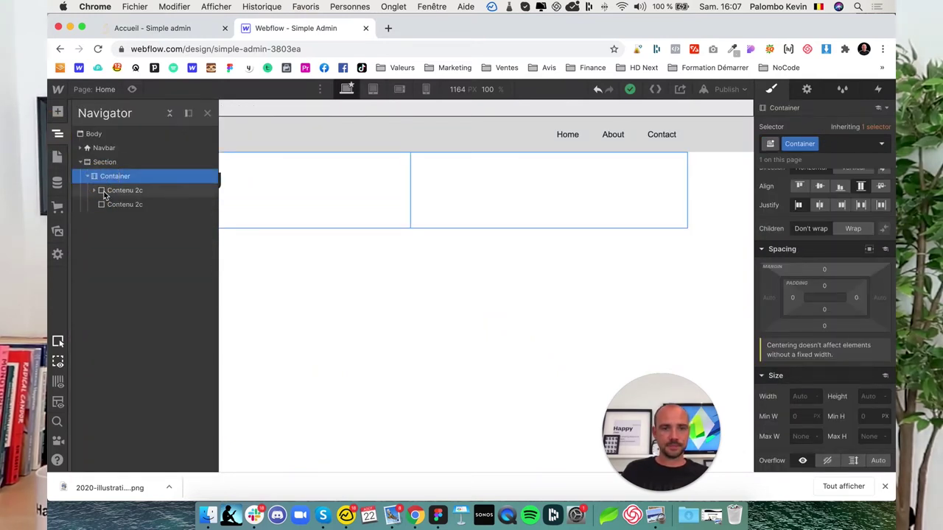
{"action": "left_click", "coordinate": [103, 193]}
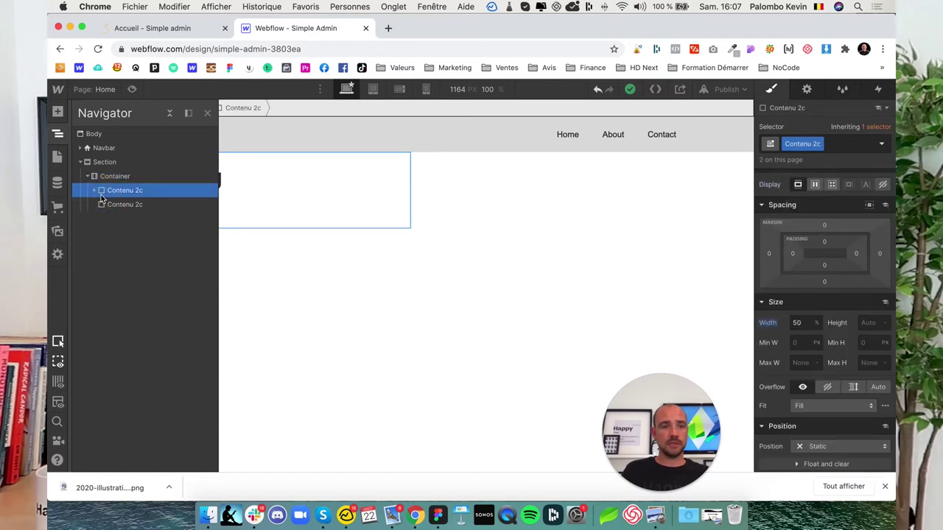
{"action": "left_click", "coordinate": [58, 112]}
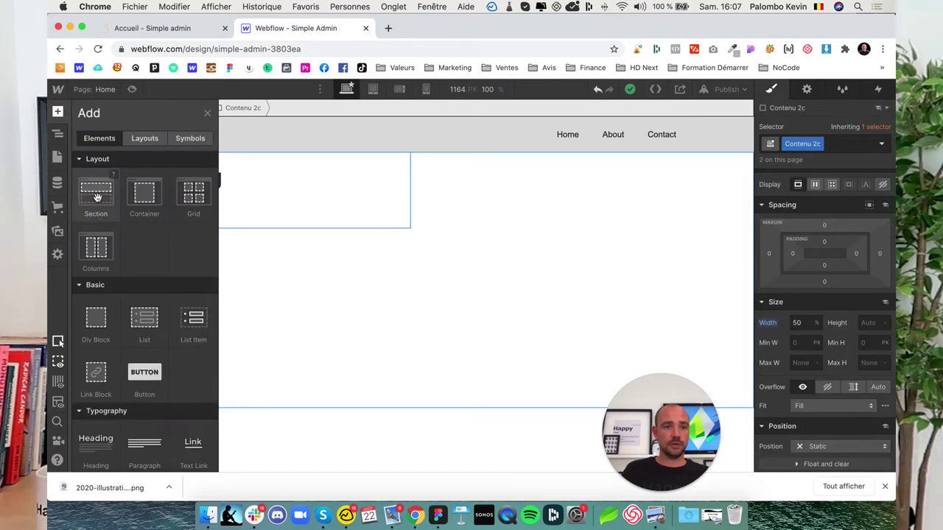
{"action": "left_click", "coordinate": [99, 318]}
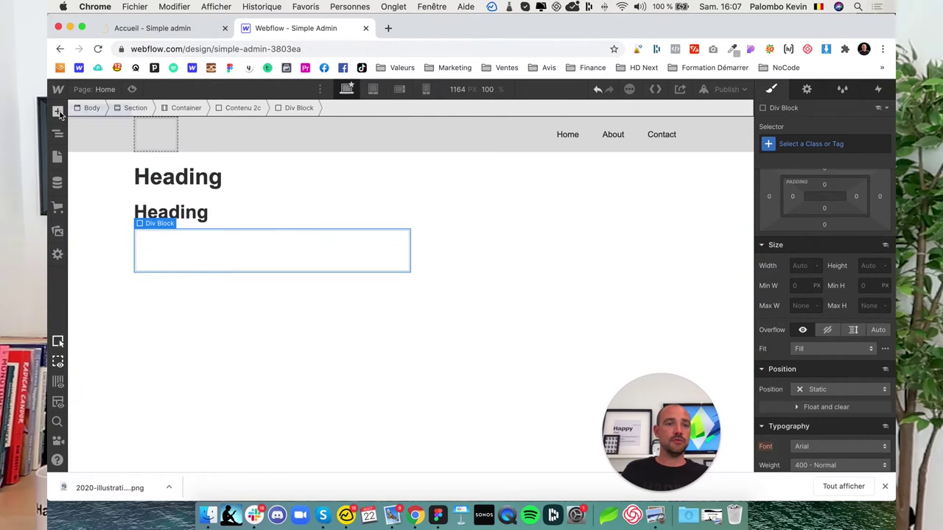
{"action": "left_click", "coordinate": [59, 113]}
{"action": "left_click", "coordinate": [96, 318]}
{"action": "left_click", "coordinate": [58, 112]}
{"action": "left_click", "coordinate": [96, 318]}
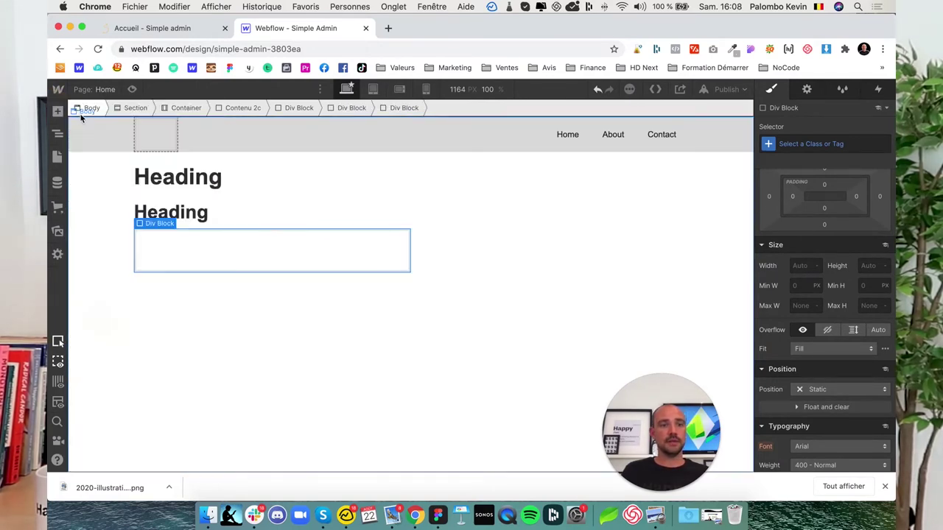
Set the outer Div Block to Display Flex with its two inner boxes spread across the row.
{"action": "left_click", "coordinate": [57, 134]}
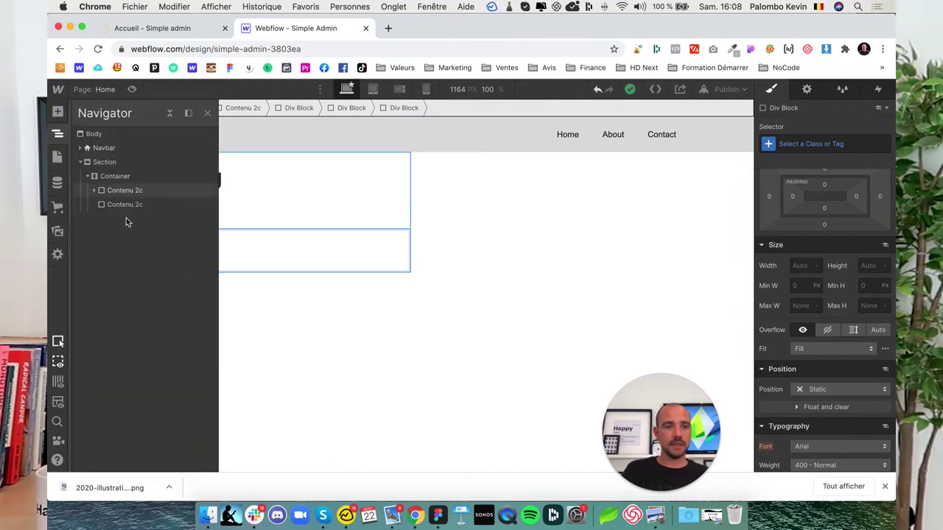
{"action": "left_click", "coordinate": [115, 205]}
{"action": "left_click", "coordinate": [93, 190]}
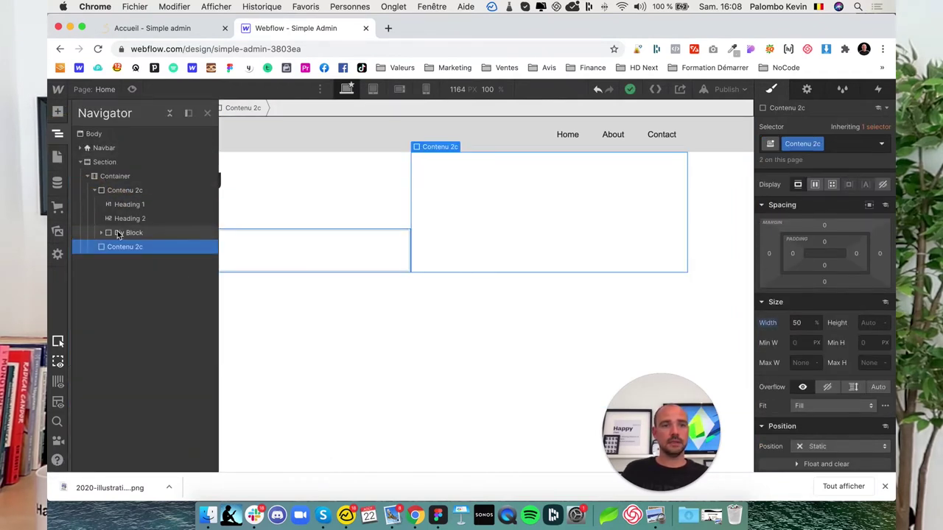
{"action": "left_click", "coordinate": [101, 231]}
{"action": "left_click", "coordinate": [110, 247]}
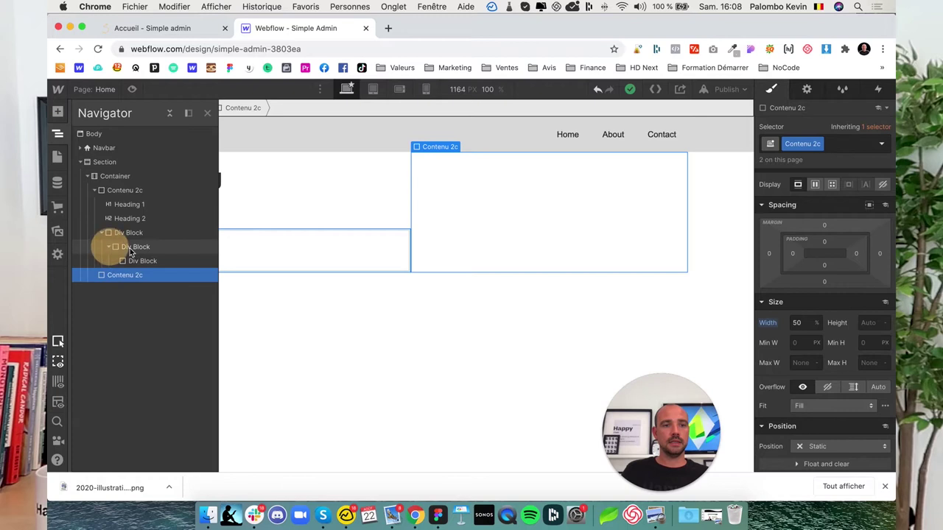
{"action": "left_click", "coordinate": [130, 246]}
{"action": "left_click", "coordinate": [109, 246]}
{"action": "left_click", "coordinate": [133, 243]}
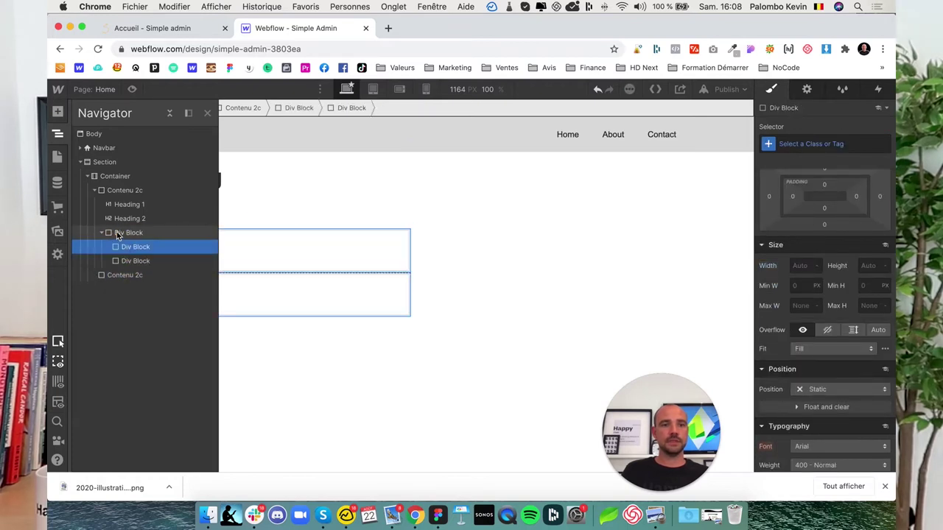
{"action": "left_click", "coordinate": [116, 231]}
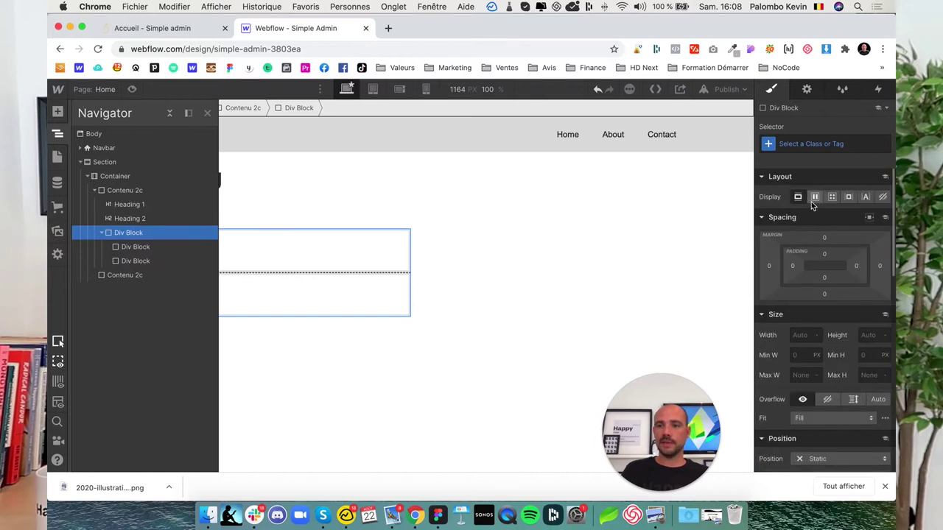
{"action": "left_click", "coordinate": [814, 197]}
{"action": "left_click", "coordinate": [800, 276]}
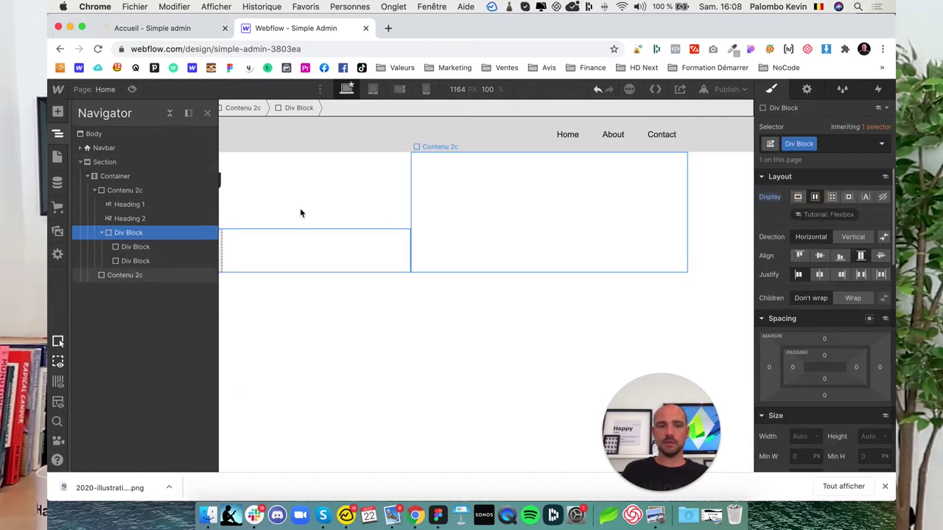
{"action": "left_click", "coordinate": [59, 135]}
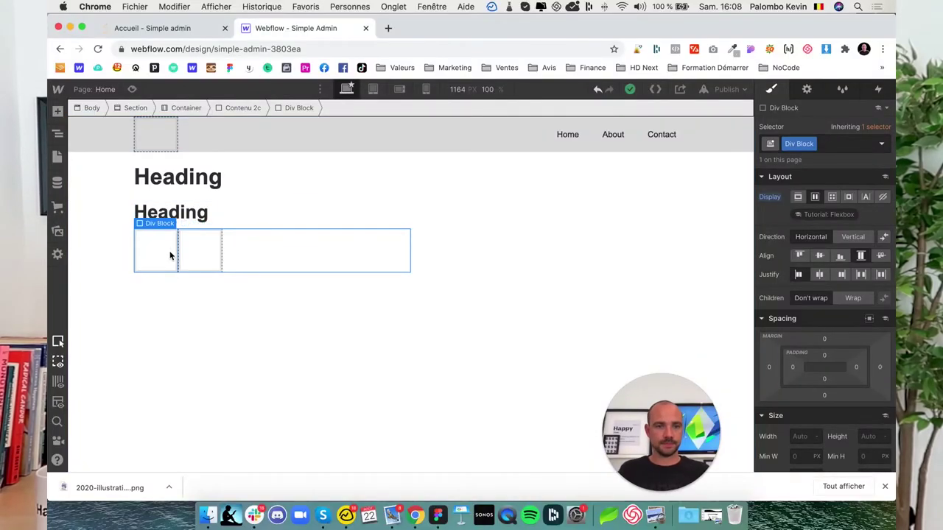
{"action": "key", "text": "z"}
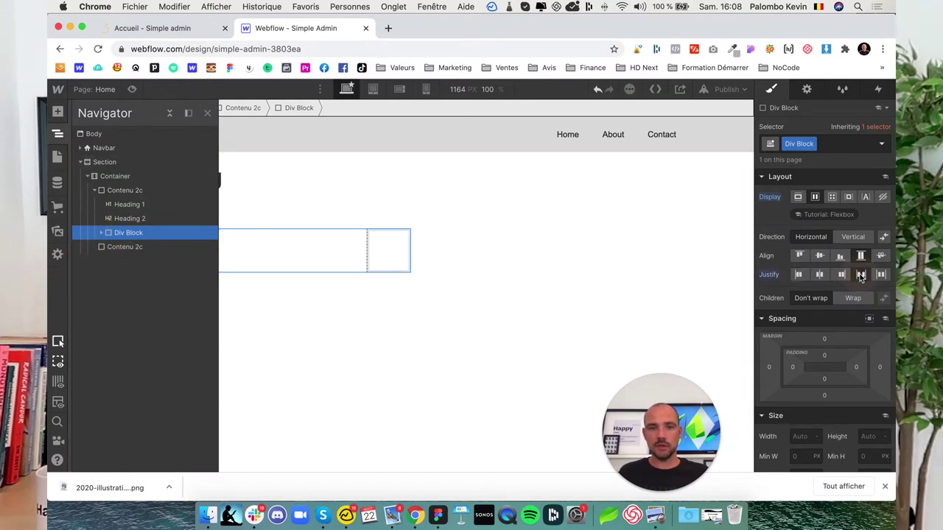
{"action": "left_click", "coordinate": [881, 274]}
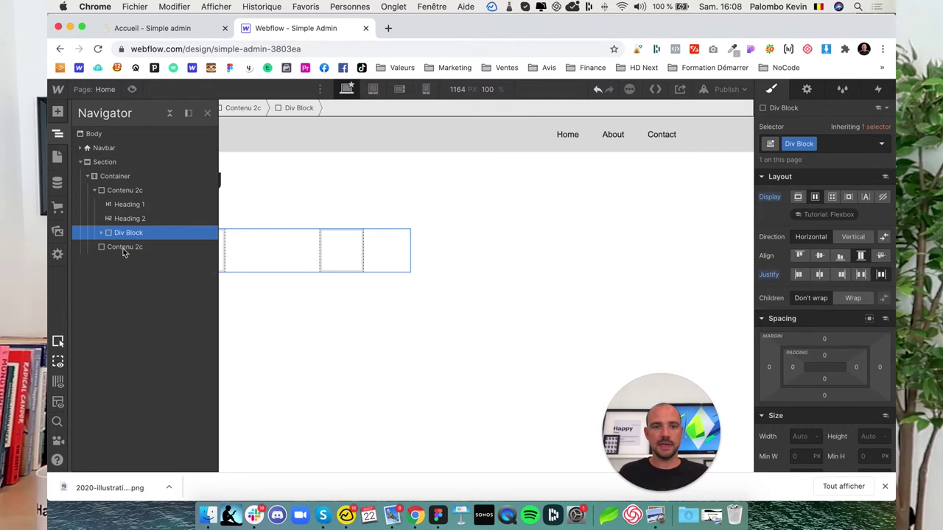
{"action": "left_click", "coordinate": [58, 133]}
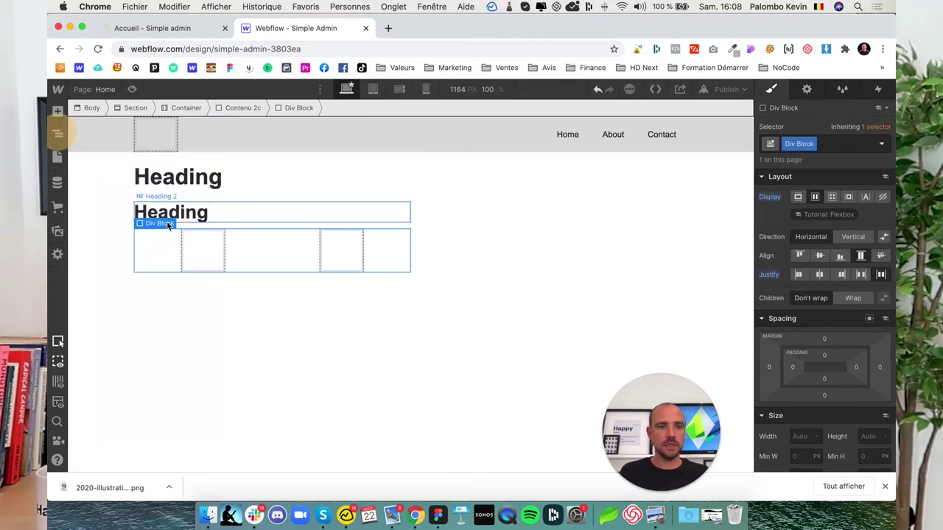
Add a Button inside the first inner Div Block.
{"action": "left_click", "coordinate": [193, 255]}
{"action": "left_click", "coordinate": [59, 111]}
{"action": "scroll", "coordinate": [96, 391], "scroll_direction": "down", "scroll_amount": 5}
{"action": "scroll", "coordinate": [147, 346], "scroll_direction": "down", "scroll_amount": 10}
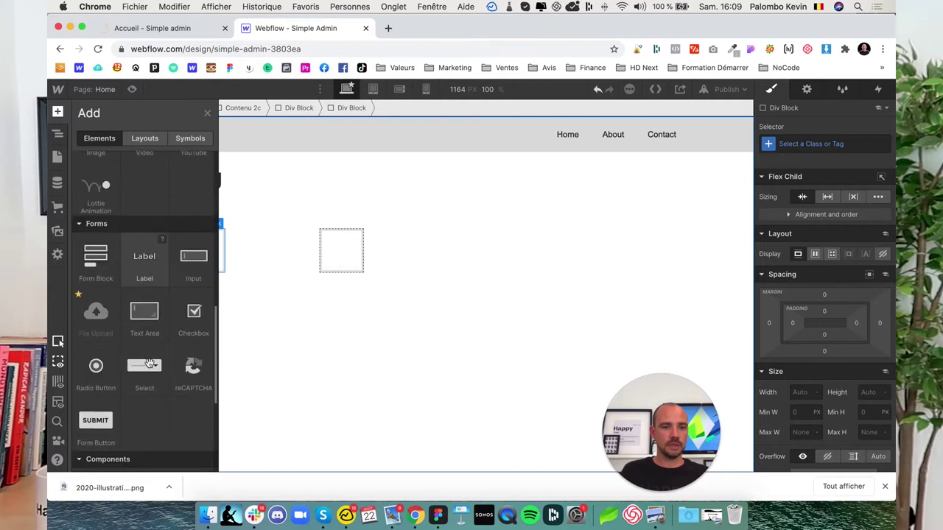
{"action": "left_click_drag", "start_coordinate": [96, 371], "coordinate": [96, 374]}
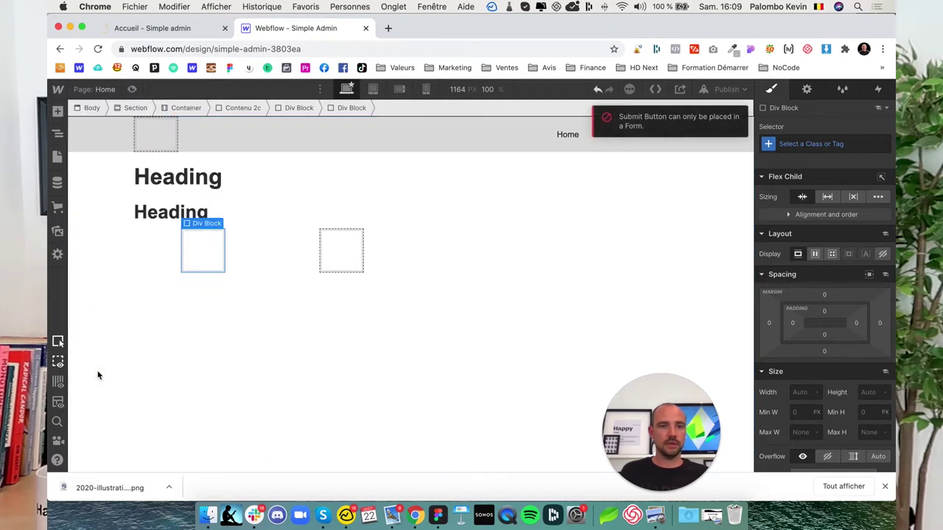
{"action": "scroll", "coordinate": [147, 302], "scroll_direction": "down", "scroll_amount": 8}
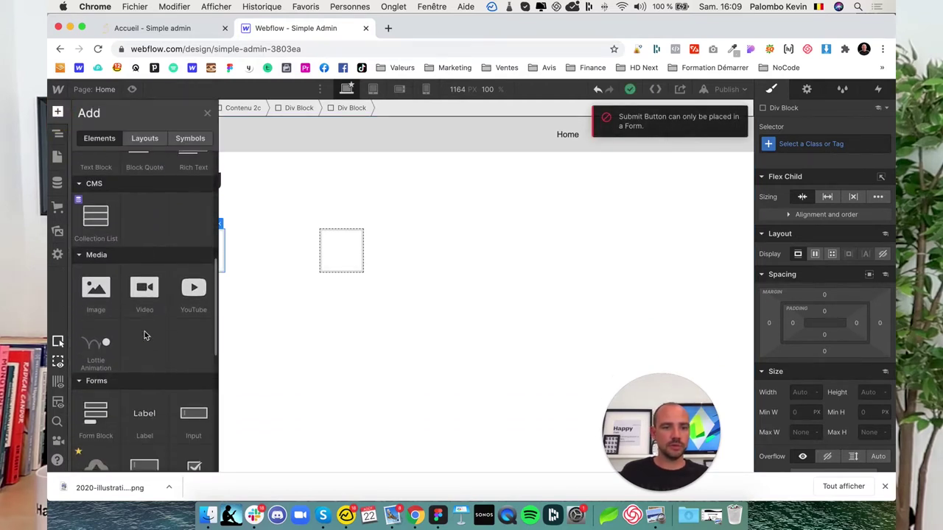
{"action": "scroll", "coordinate": [144, 331], "scroll_direction": "up", "scroll_amount": 3}
{"action": "scroll", "coordinate": [145, 331], "scroll_direction": "up", "scroll_amount": 3}
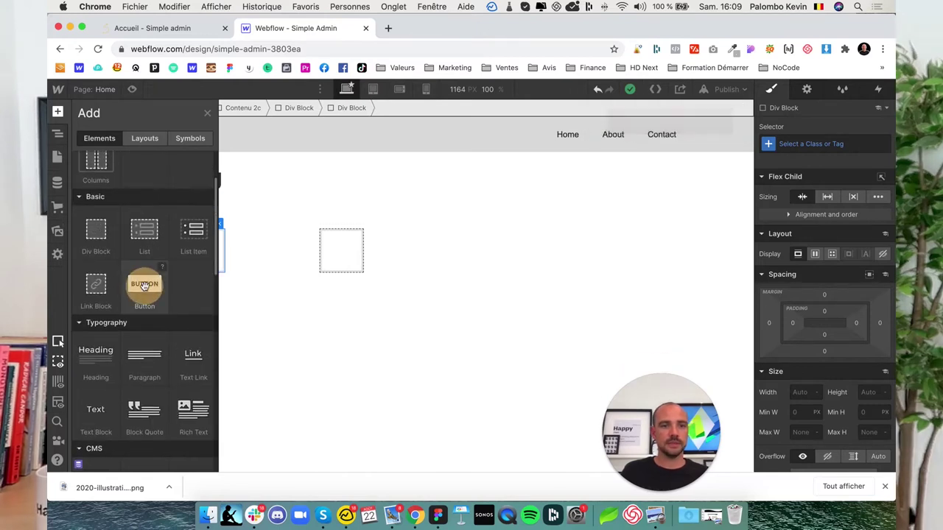
{"action": "left_click", "coordinate": [145, 284]}
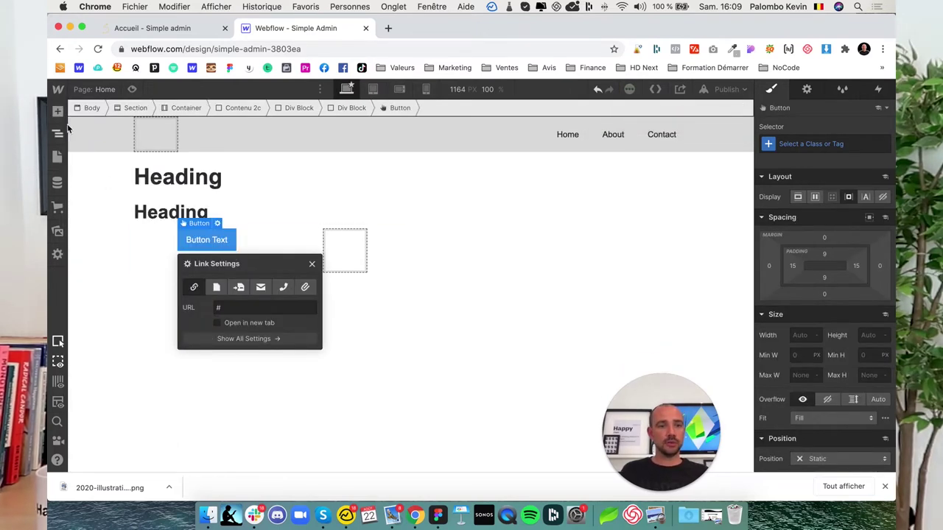
Add a second Button inside the other inner Div Block, then deselect by picking the empty column.
{"action": "left_click", "coordinate": [337, 245]}
{"action": "left_click", "coordinate": [58, 111]}
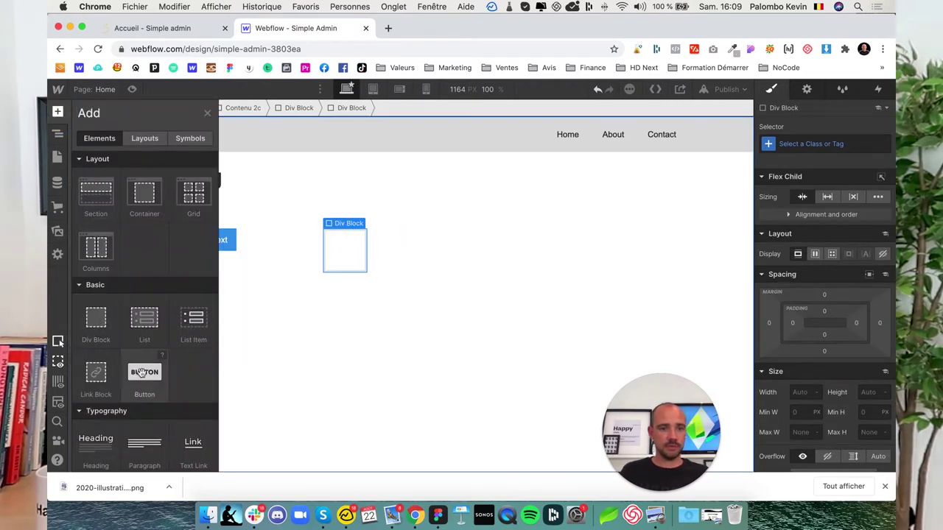
{"action": "left_click", "coordinate": [142, 374]}
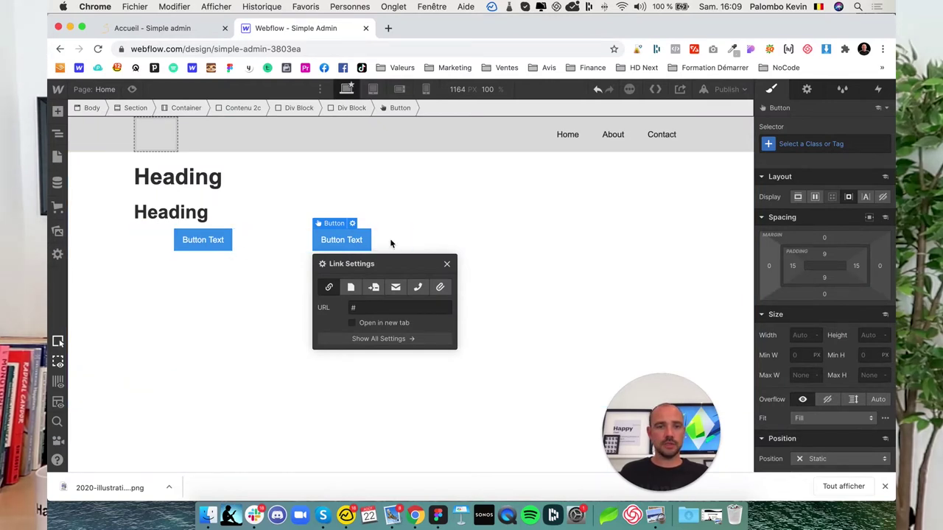
{"action": "left_click", "coordinate": [506, 215]}
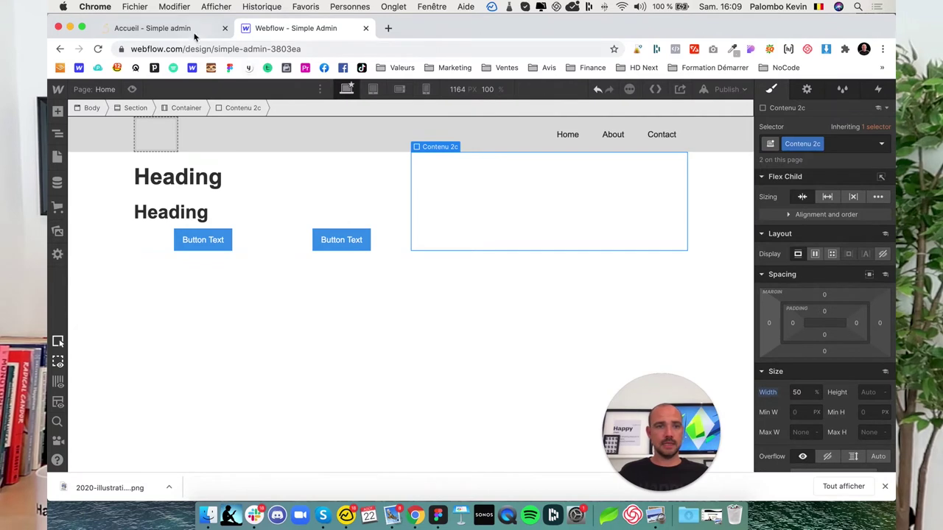
{"action": "left_click", "coordinate": [169, 28]}
Open the downloaded 2020-illustration-5b-1.png in Aperçu, move its window aside, and return to the reference site.
{"action": "left_click", "coordinate": [314, 30]}
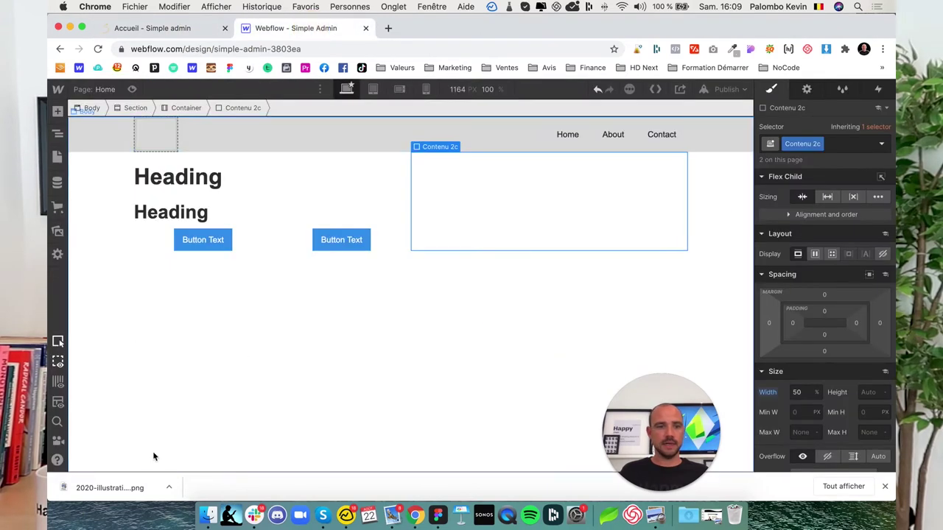
{"action": "left_click", "coordinate": [103, 488]}
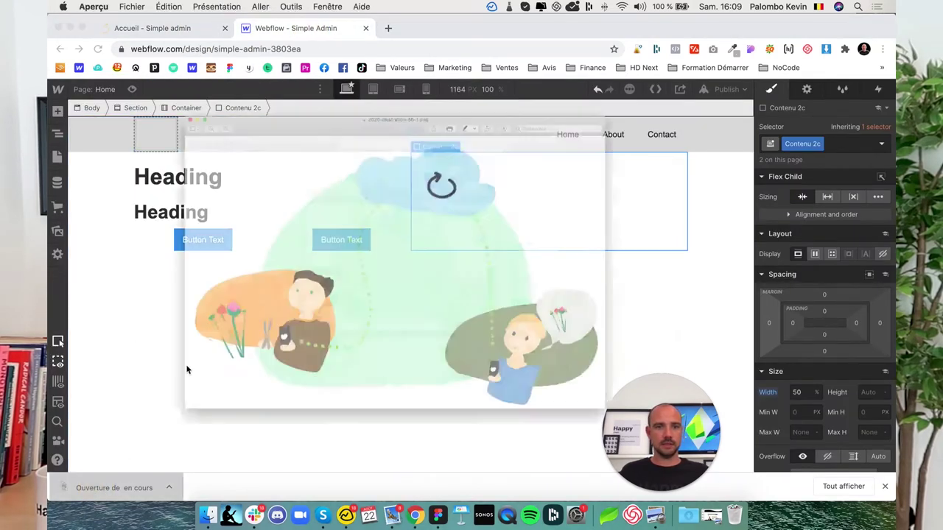
{"action": "left_click_drag", "start_coordinate": [171, 45], "coordinate": [204, 42]}
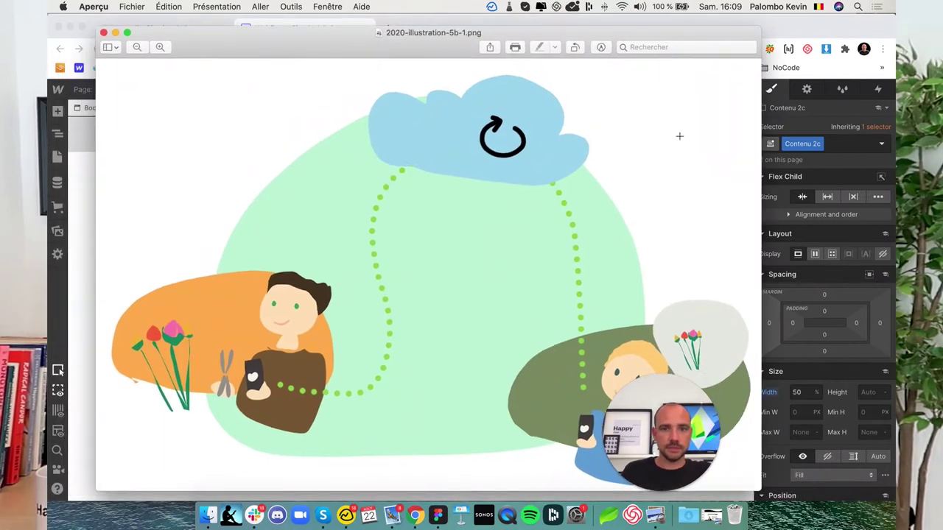
{"action": "left_click_drag", "start_coordinate": [645, 48], "coordinate": [650, 71]}
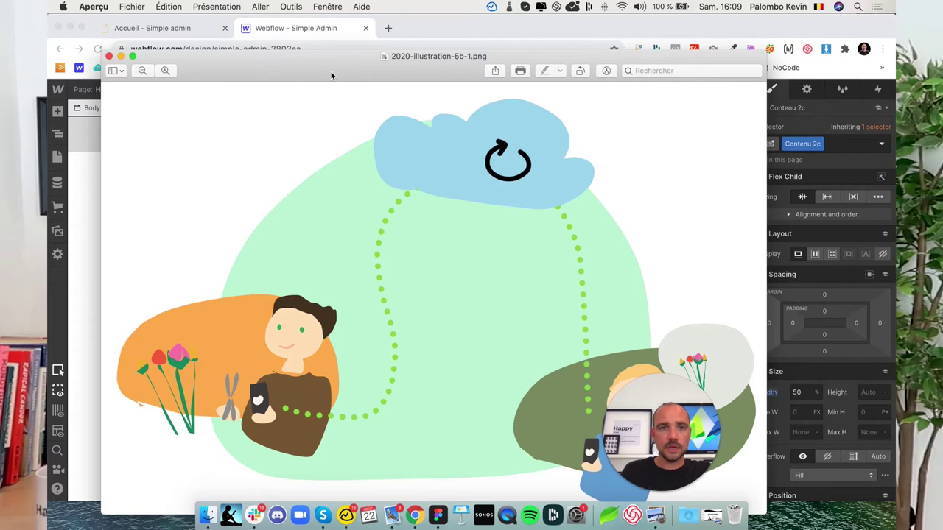
{"action": "left_click_drag", "start_coordinate": [324, 68], "coordinate": [377, 90]}
{"action": "left_click", "coordinate": [295, 28]}
{"action": "left_click", "coordinate": [152, 28]}
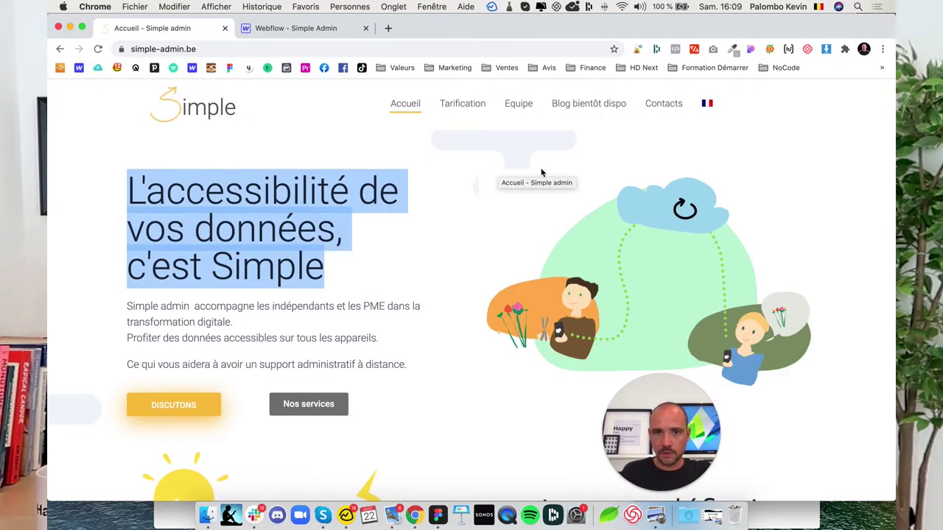
Search Google for 'removebg' in a new tab and open the remove.bg site.
{"action": "left_click", "coordinate": [388, 28]}
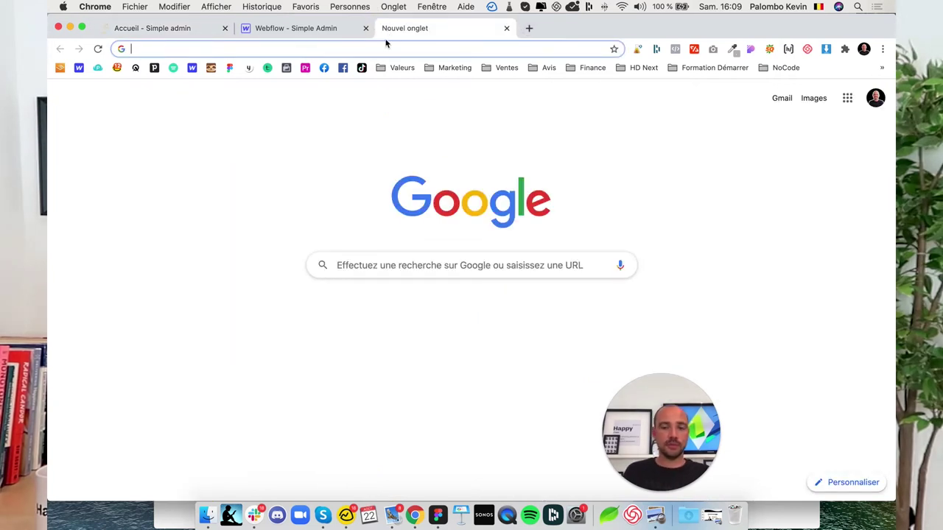
{"action": "type", "text": "remov"}
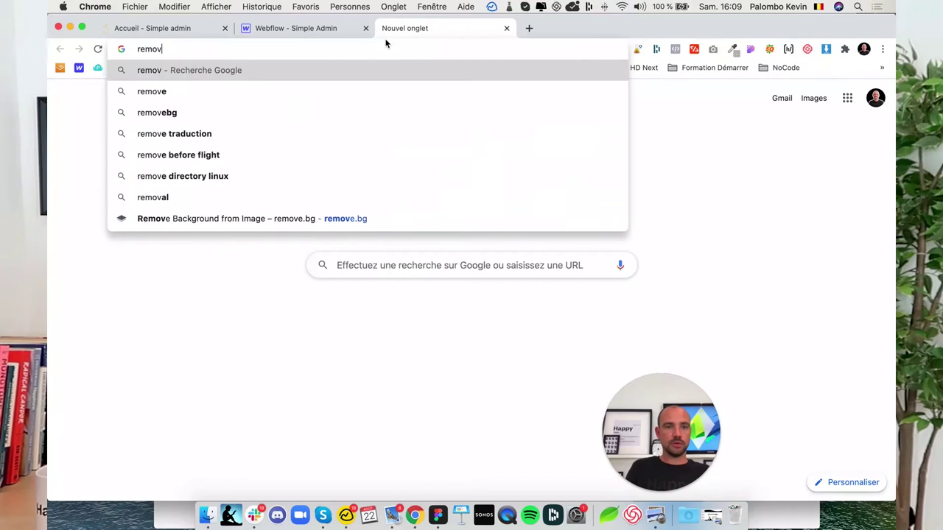
{"action": "type", "text": "ebg"}
{"action": "key", "text": "Return"}
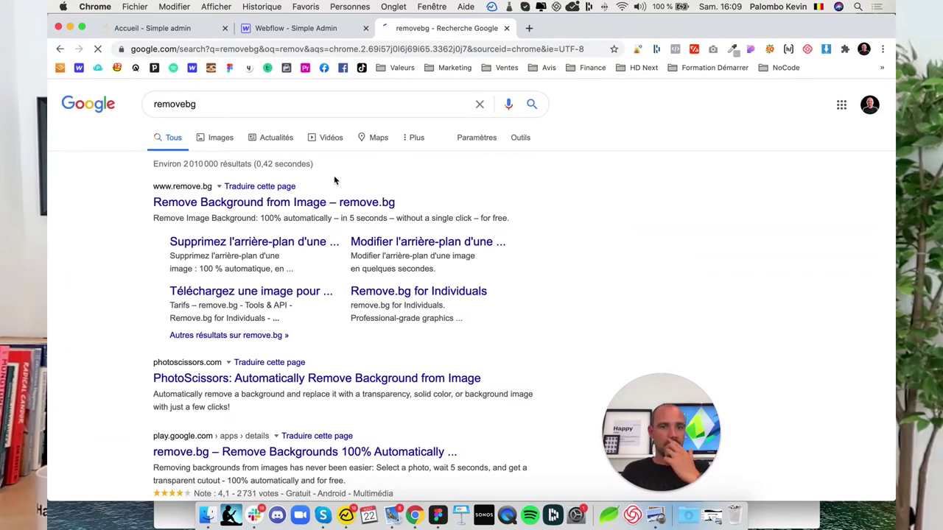
{"action": "left_click", "coordinate": [276, 202]}
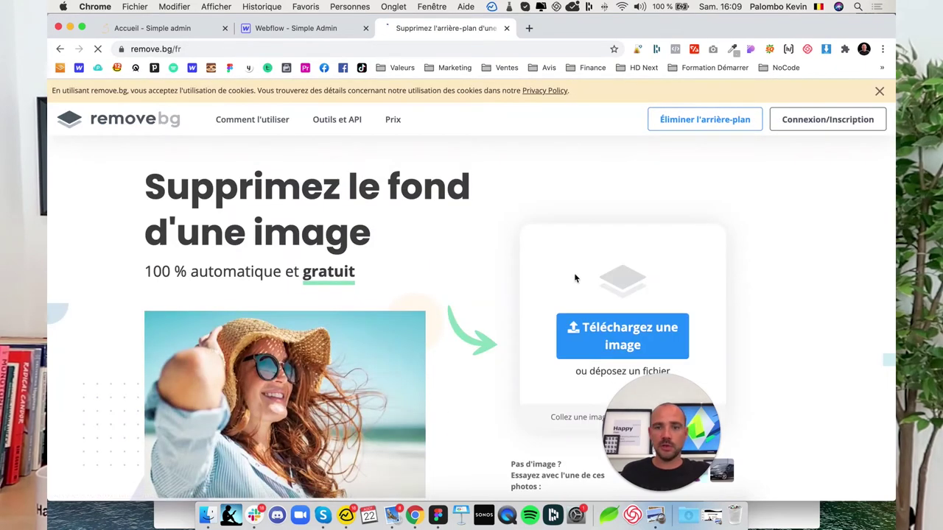
Upload 2020-illustration-5b-1.png from Bureau to remove.bg and download the background-free PNG.
{"action": "left_click", "coordinate": [600, 335]}
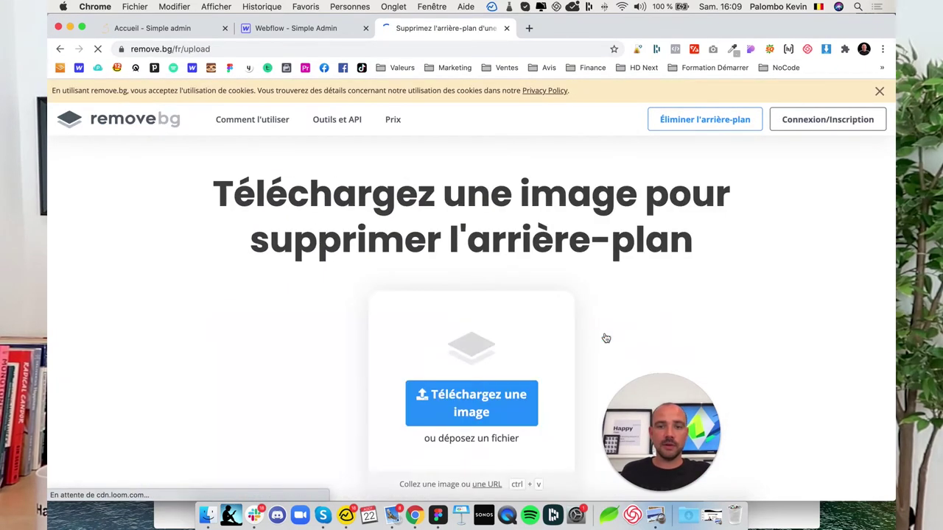
{"action": "left_click", "coordinate": [471, 413]}
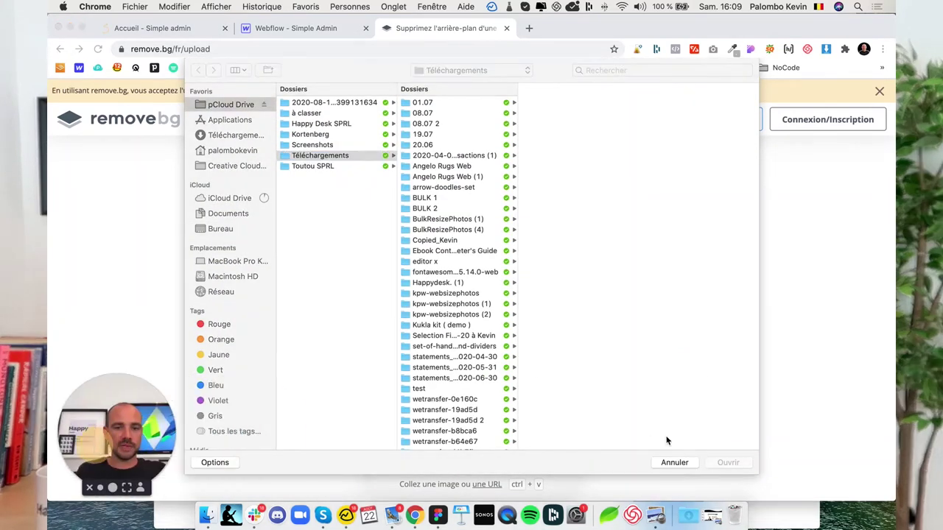
{"action": "left_click", "coordinate": [672, 462]}
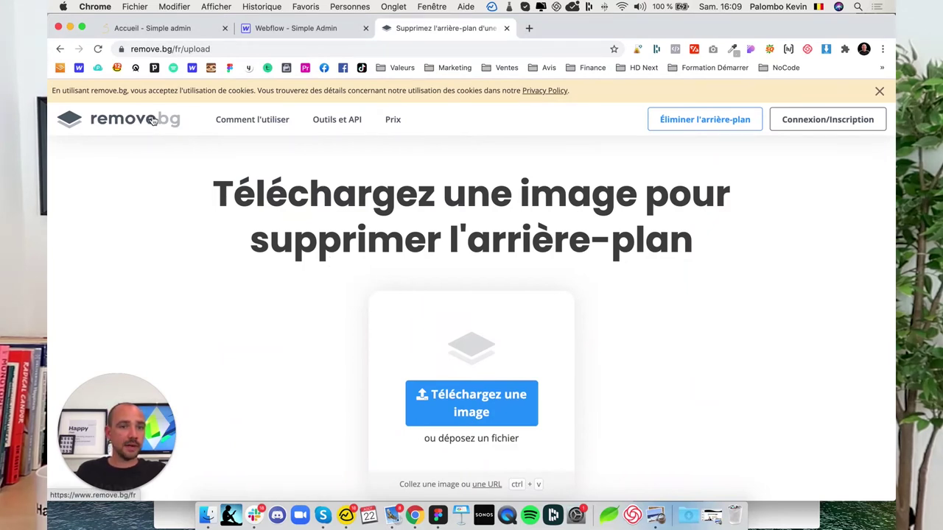
{"action": "left_click", "coordinate": [476, 406]}
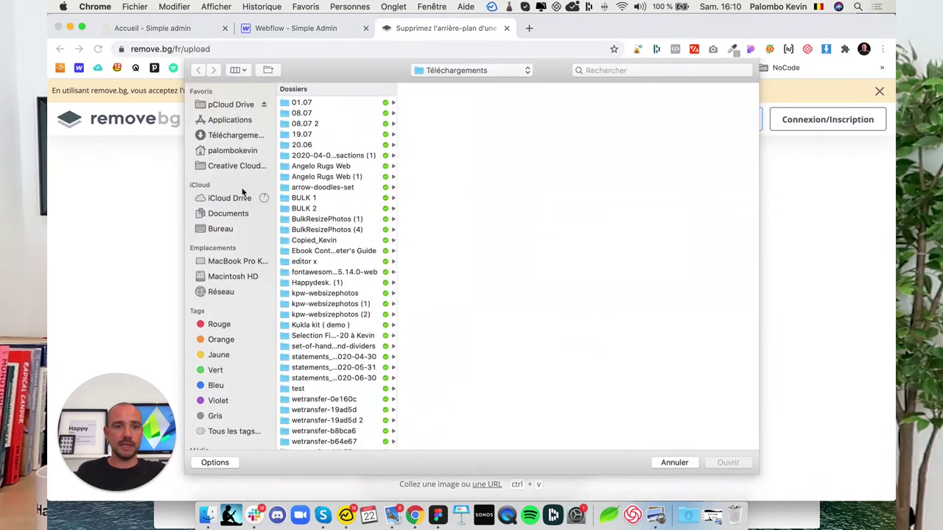
{"action": "left_click", "coordinate": [220, 230]}
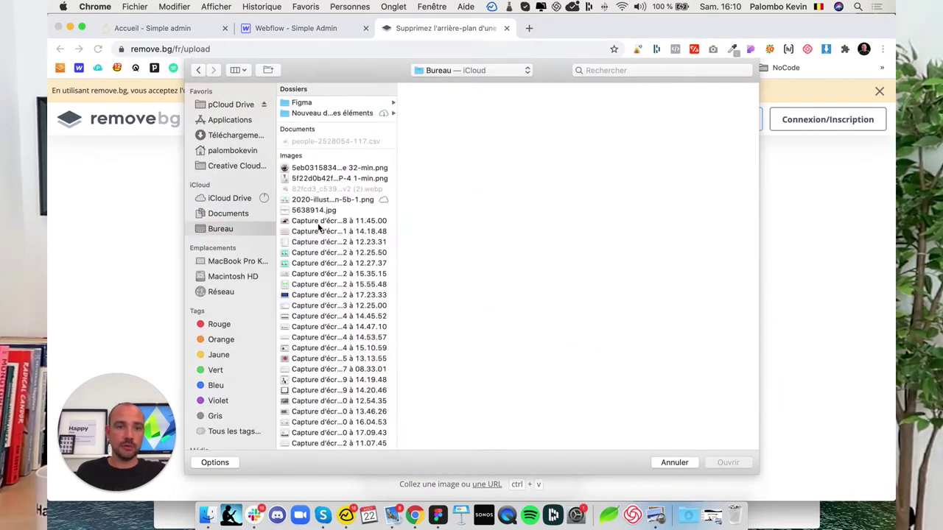
{"action": "left_click", "coordinate": [311, 203]}
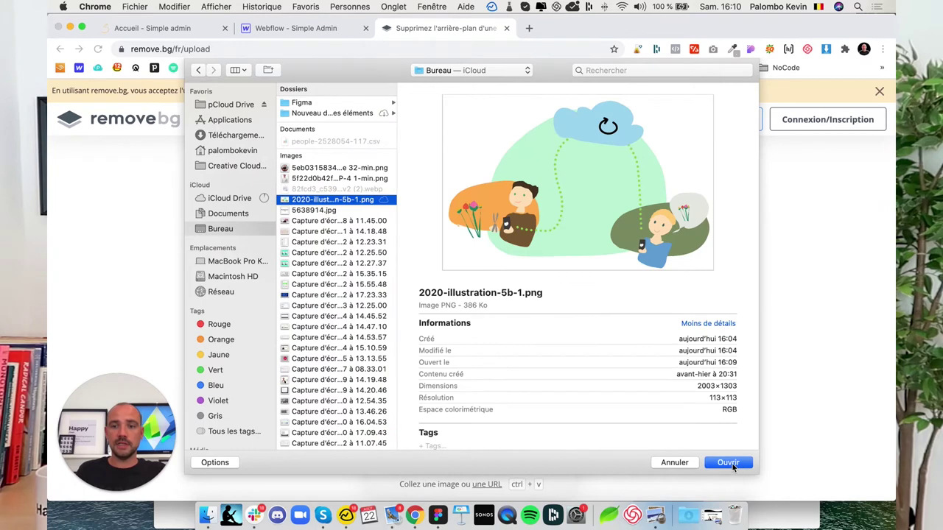
{"action": "left_click", "coordinate": [731, 462]}
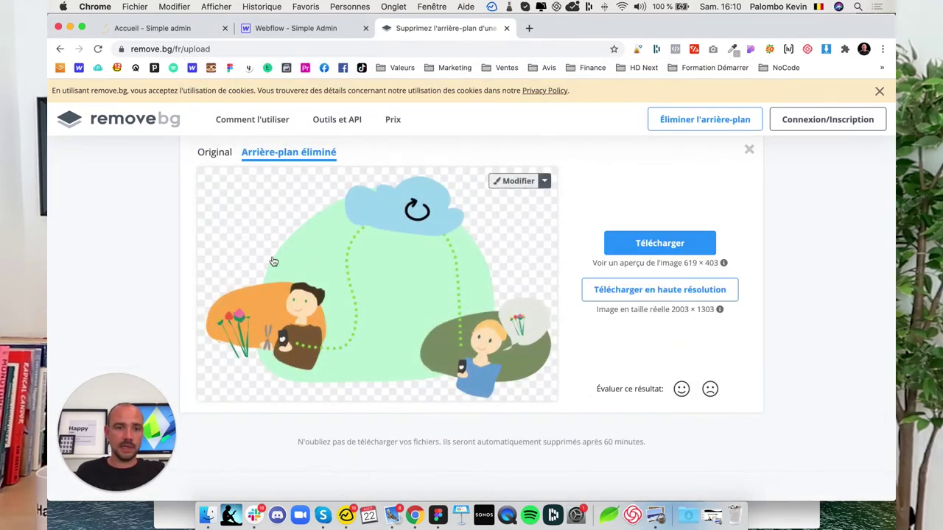
{"action": "left_click", "coordinate": [655, 243]}
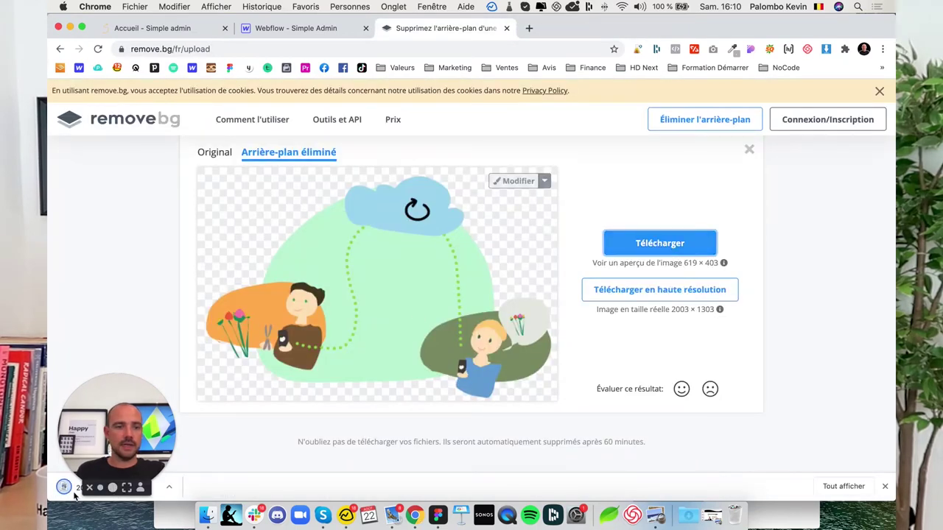
{"action": "mouse_move", "coordinate": [69, 484]}
{"action": "left_mouse_down"}
{"action": "mouse_move", "coordinate": [249, 422]}
{"action": "mouse_move", "coordinate": [869, 431]}
{"action": "left_mouse_up"}
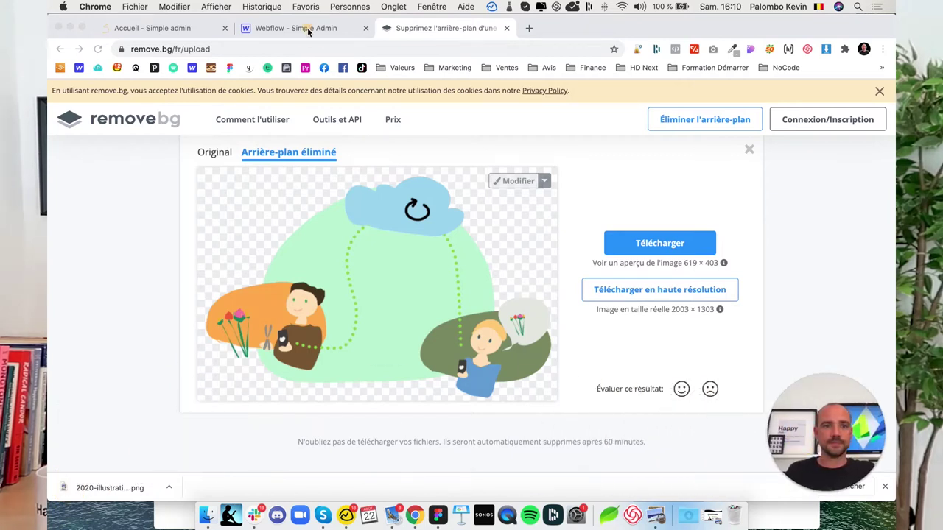
{"action": "left_click", "coordinate": [309, 31]}
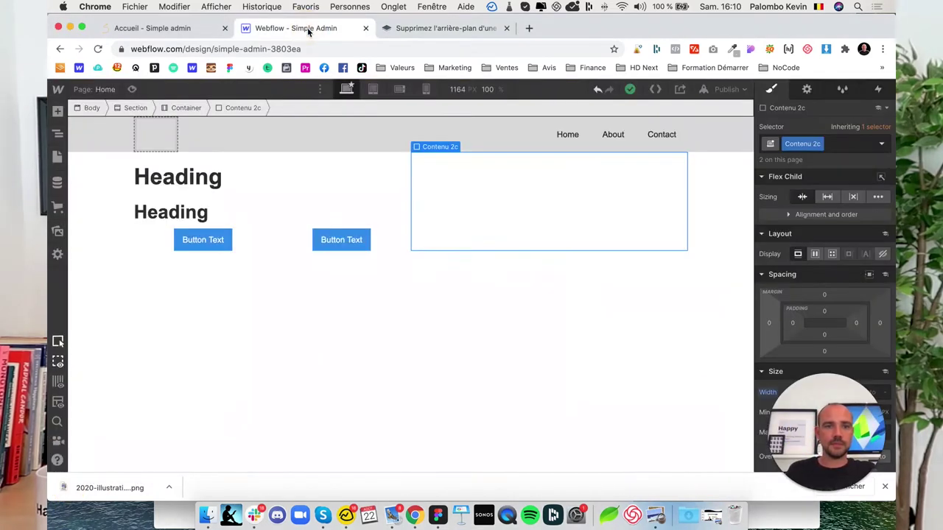
Insert a Div Block in the right Contenu 2c column with an Image element inside it.
{"action": "left_click", "coordinate": [58, 136]}
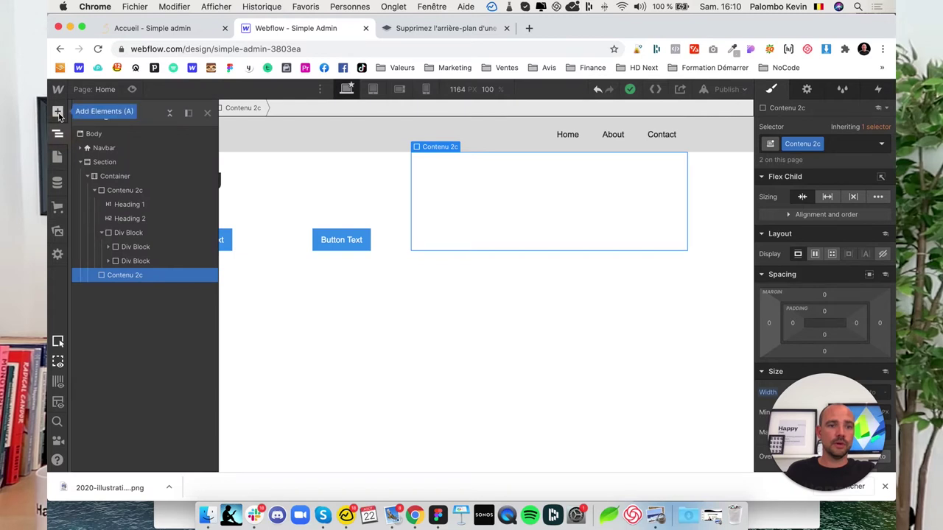
{"action": "left_click", "coordinate": [58, 112]}
{"action": "left_click", "coordinate": [100, 326]}
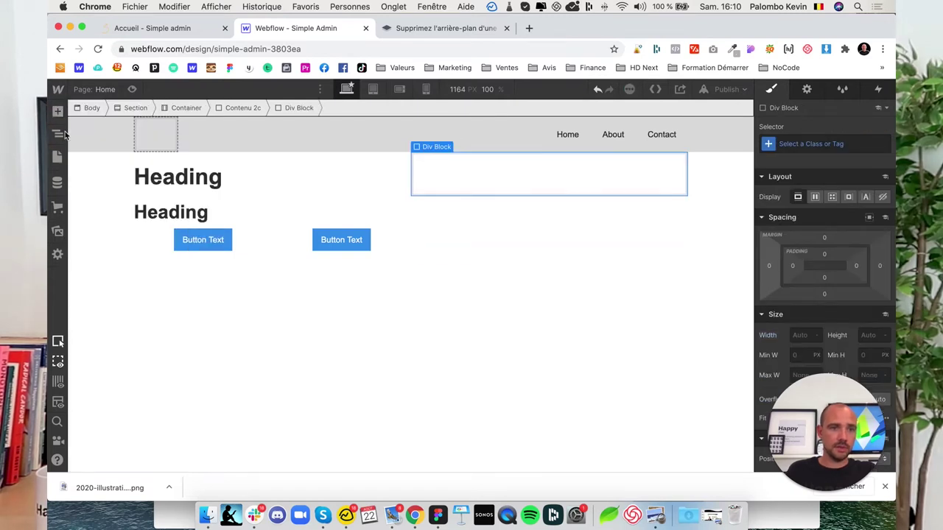
{"action": "left_click", "coordinate": [58, 112]}
{"action": "scroll", "coordinate": [116, 368], "scroll_direction": "down", "scroll_amount": 3}
{"action": "scroll", "coordinate": [117, 368], "scroll_direction": "down", "scroll_amount": 3}
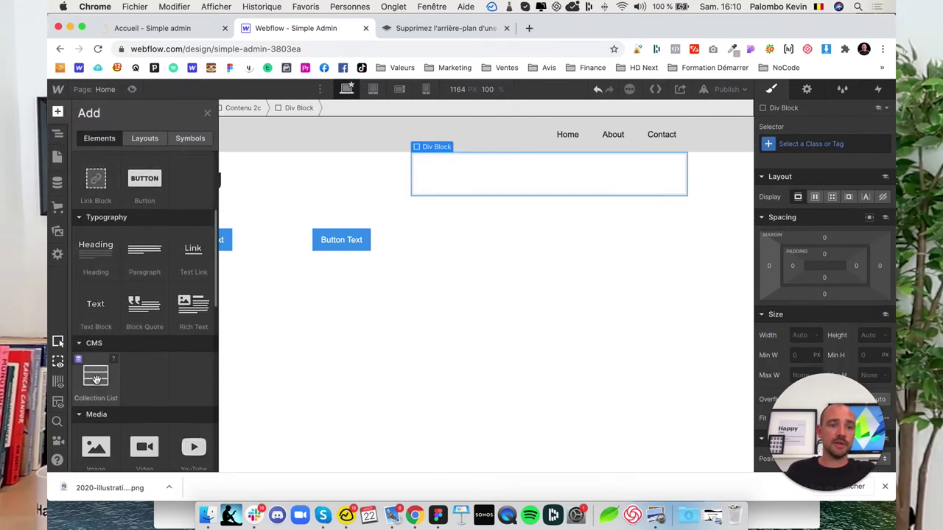
{"action": "scroll", "coordinate": [116, 375], "scroll_direction": "down", "scroll_amount": 2}
{"action": "left_click", "coordinate": [92, 347]}
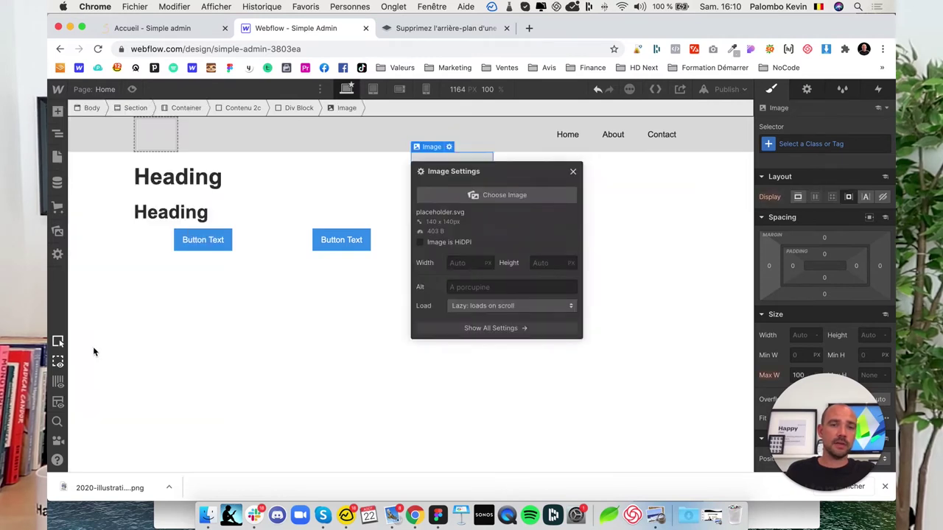
Set the image to the uploaded 2020-illustration-5b-1-removebg-preview.png and verify it in the Navigator.
{"action": "left_click", "coordinate": [494, 272]}
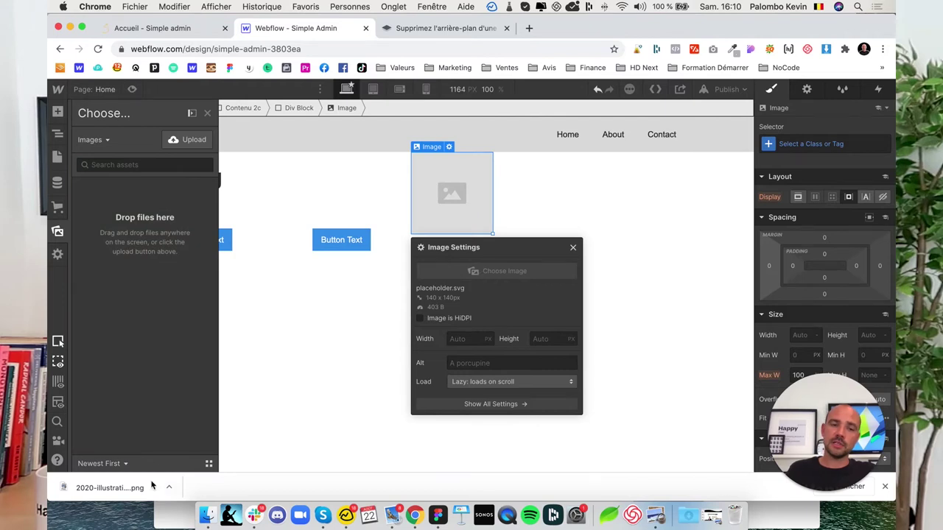
{"action": "left_click_drag", "start_coordinate": [109, 487], "coordinate": [138, 350]}
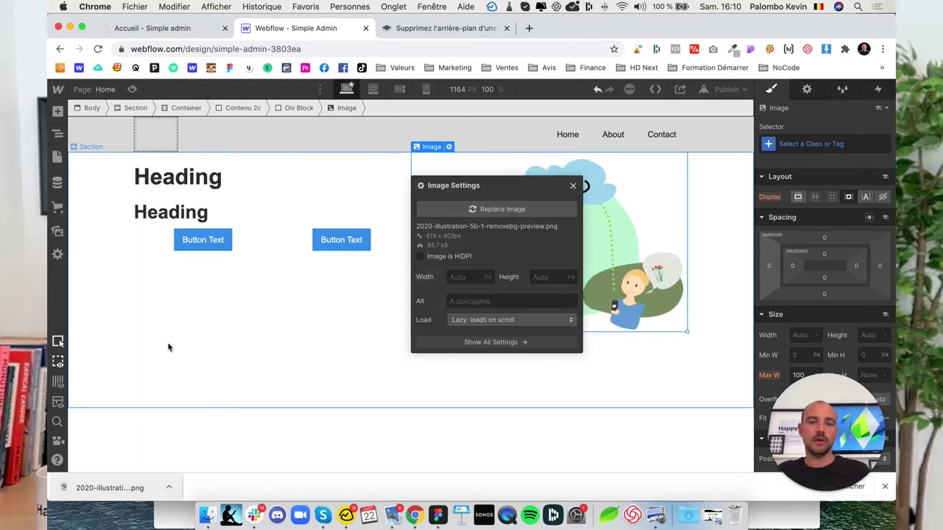
{"action": "left_click", "coordinate": [58, 135]}
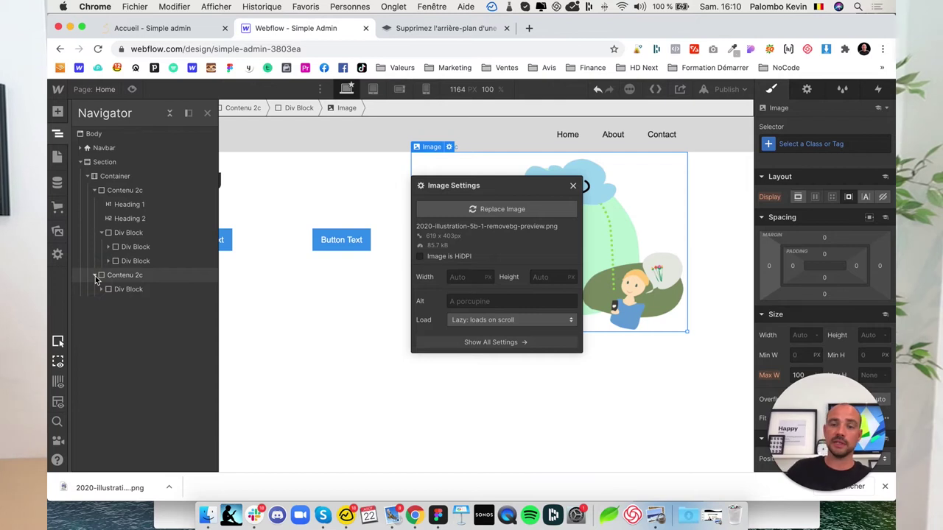
{"action": "left_click", "coordinate": [100, 289]}
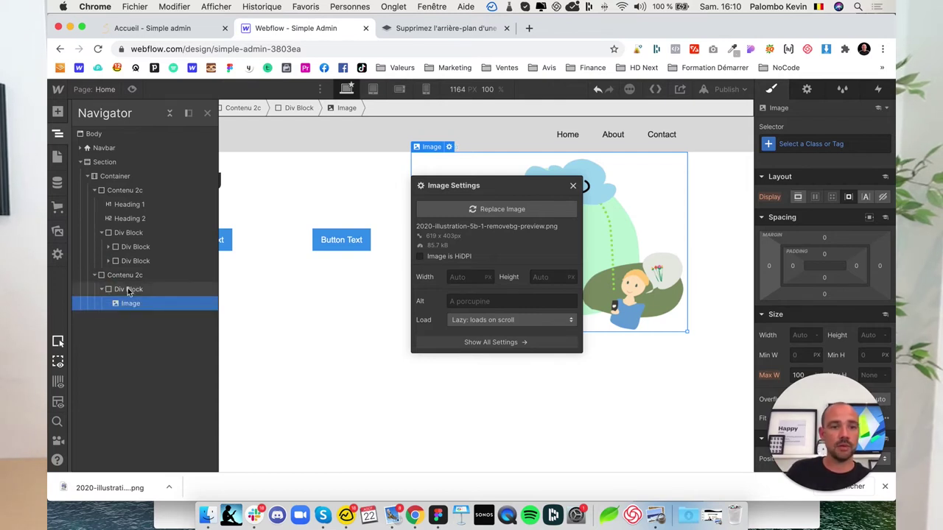
{"action": "left_click", "coordinate": [128, 290]}
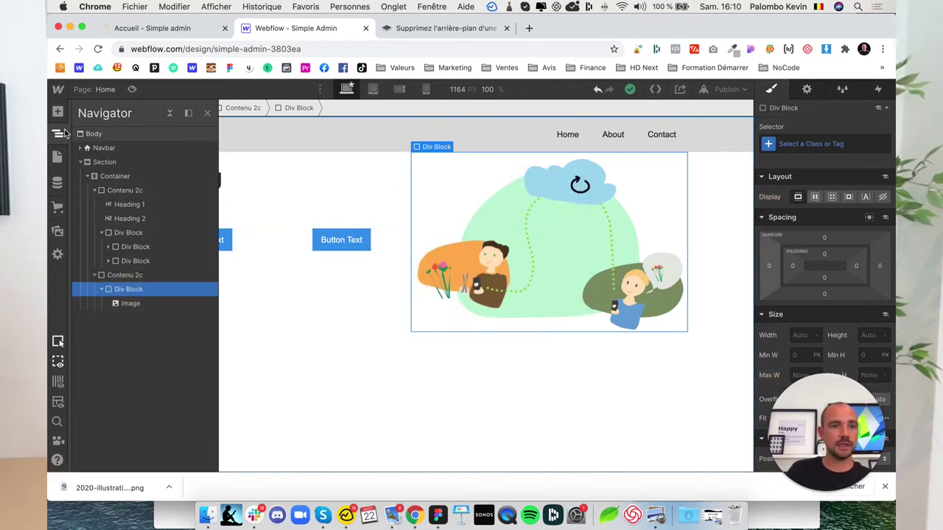
{"action": "left_click", "coordinate": [64, 132]}
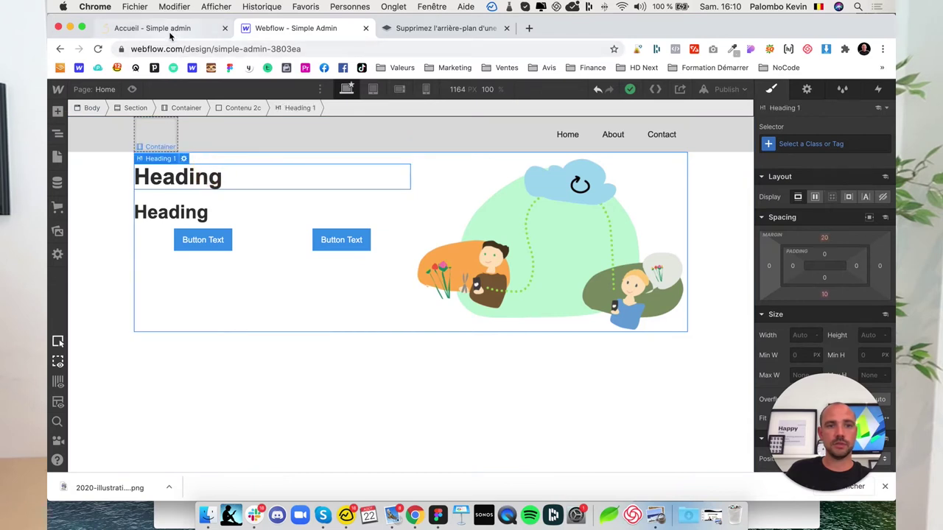
Paste the reference tagline "L'accessibilité de vos données, c'est Simple" into Heading 1.
{"action": "left_click", "coordinate": [169, 31]}
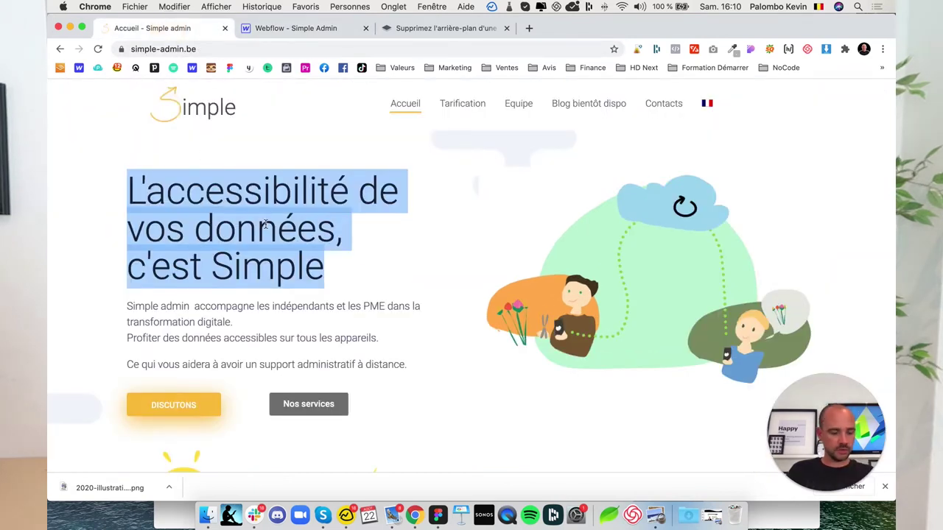
{"action": "left_click", "coordinate": [294, 28]}
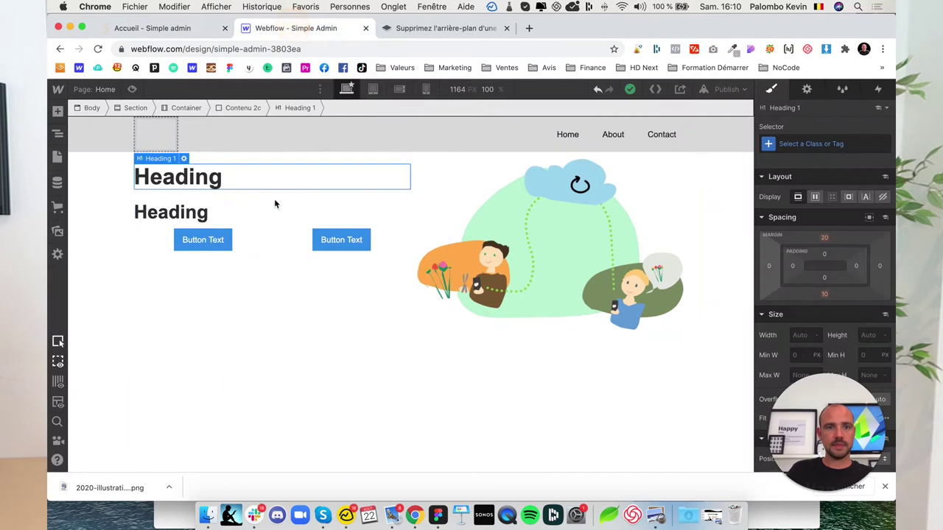
{"action": "double_click", "coordinate": [206, 177]}
{"action": "type", "text": "L'accessibilité de vos données, c'est Simple"}
{"action": "left_click", "coordinate": [265, 313]}
Copy the reference site's intro paragraph and paste it into Heading 2.
{"action": "left_click", "coordinate": [168, 28]}
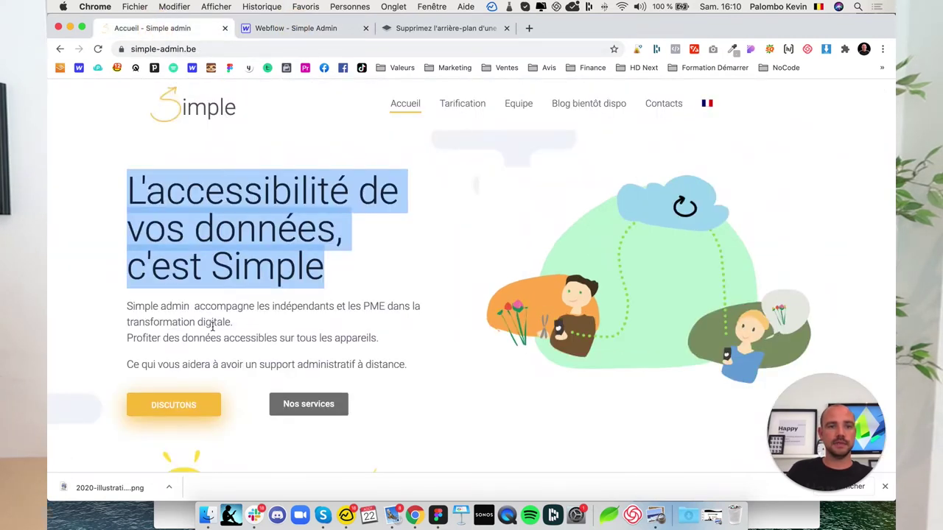
{"action": "left_click_drag", "start_coordinate": [407, 363], "coordinate": [127, 304]}
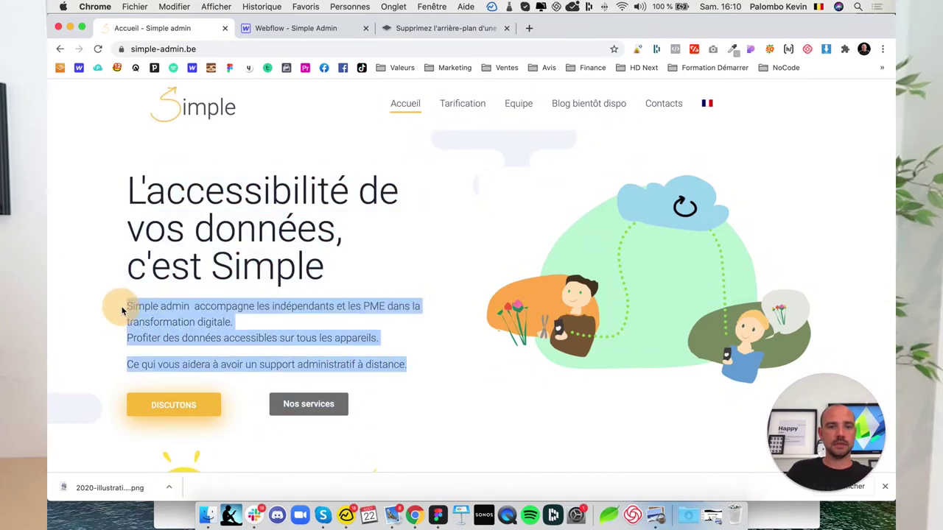
{"action": "left_click", "coordinate": [287, 26]}
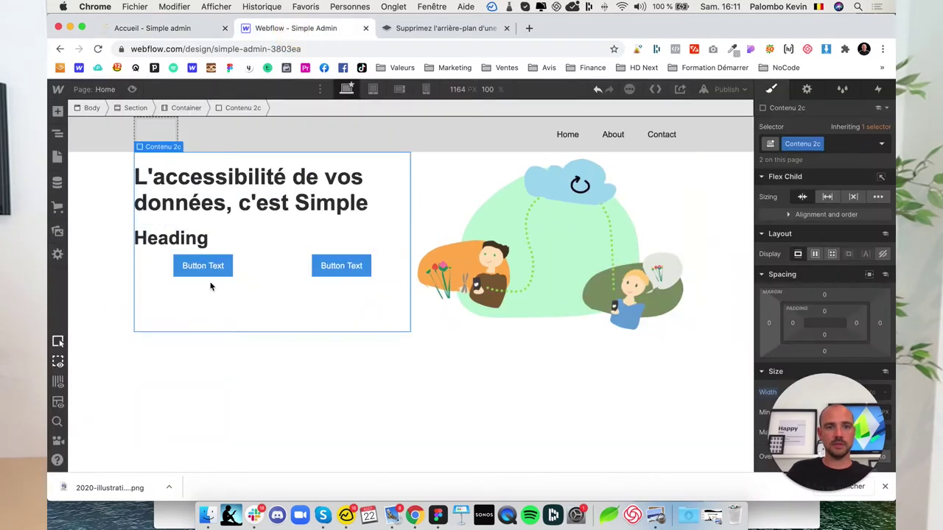
{"action": "double_click", "coordinate": [234, 240]}
{"action": "type", "text": "Simple admin  accompagne les indépendants et les PME dans la transformation digitale. Profiter des données accessibles sur tous les appareils.Ce qui vous aidera à avoir un support administratif à distance."}
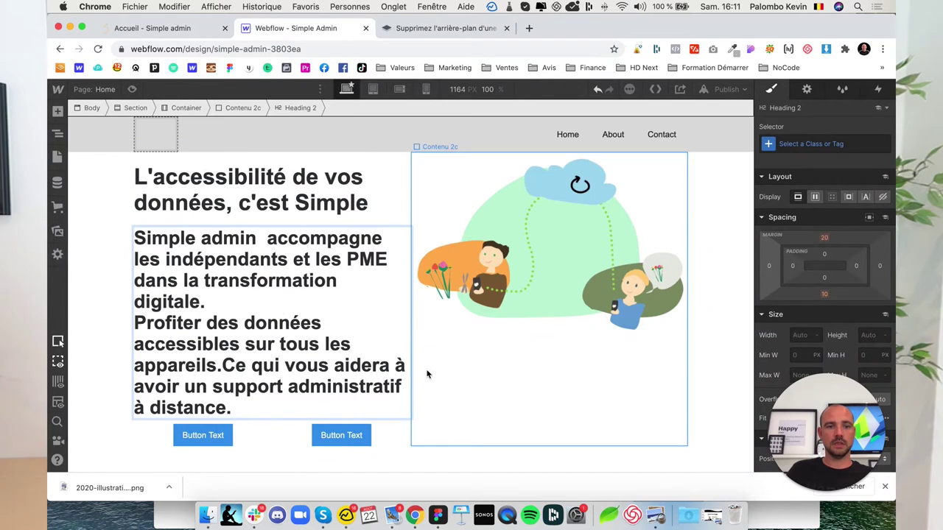
{"action": "key", "text": "Escape"}
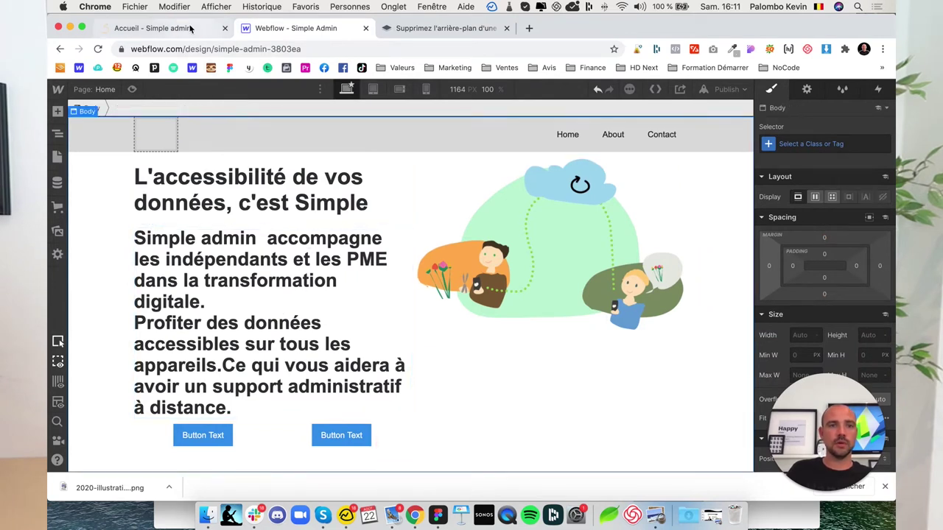
Relabel the two buttons "Discutons" and "Nos Services".
{"action": "left_click", "coordinate": [154, 28]}
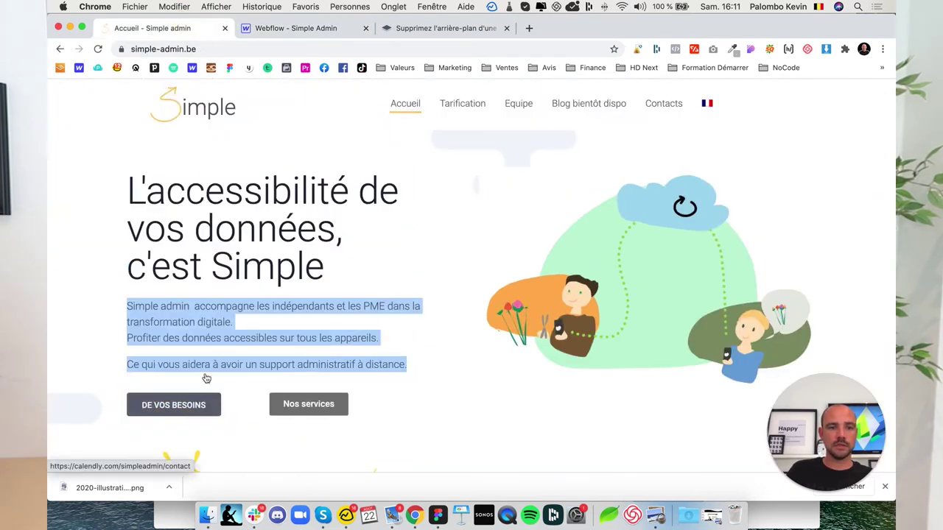
{"action": "left_click", "coordinate": [280, 29]}
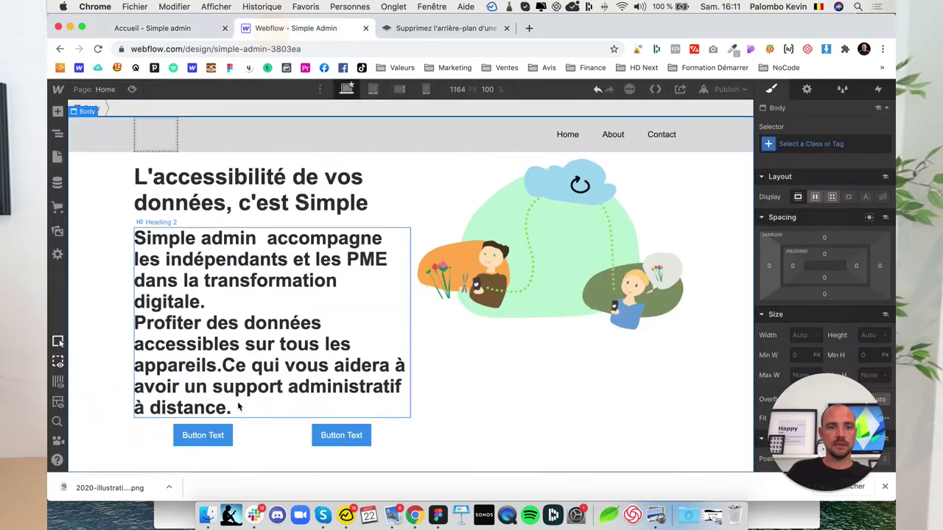
{"action": "left_click", "coordinate": [197, 440]}
{"action": "double_click", "coordinate": [197, 440]}
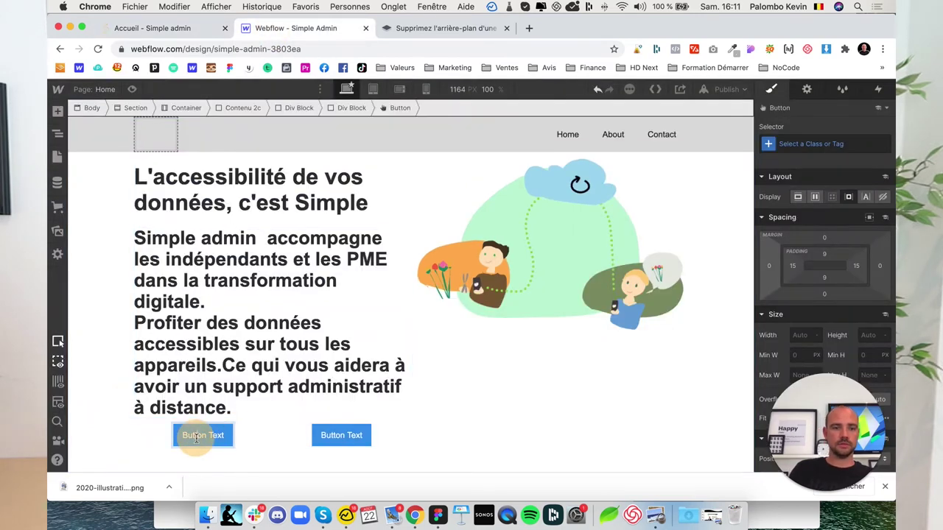
{"action": "type", "text": "Discutons"}
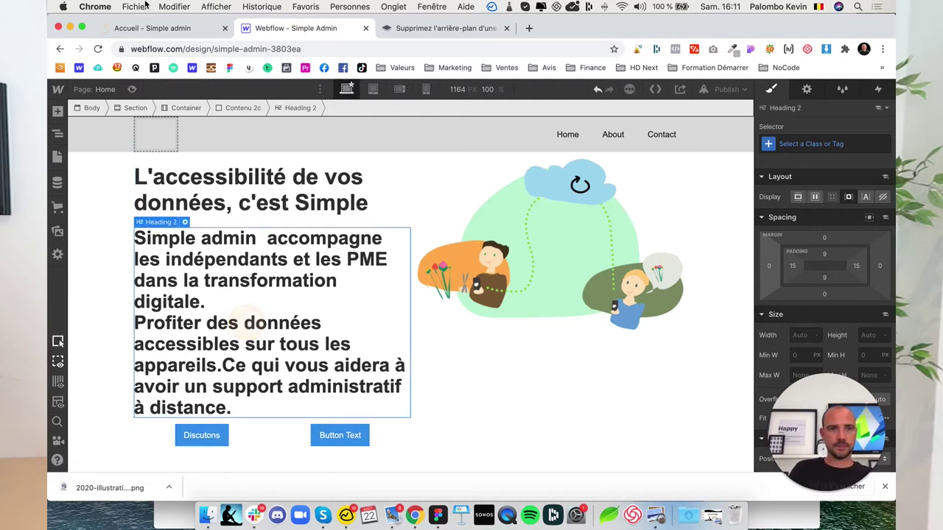
{"action": "left_click", "coordinate": [157, 29]}
{"action": "left_click", "coordinate": [273, 32]}
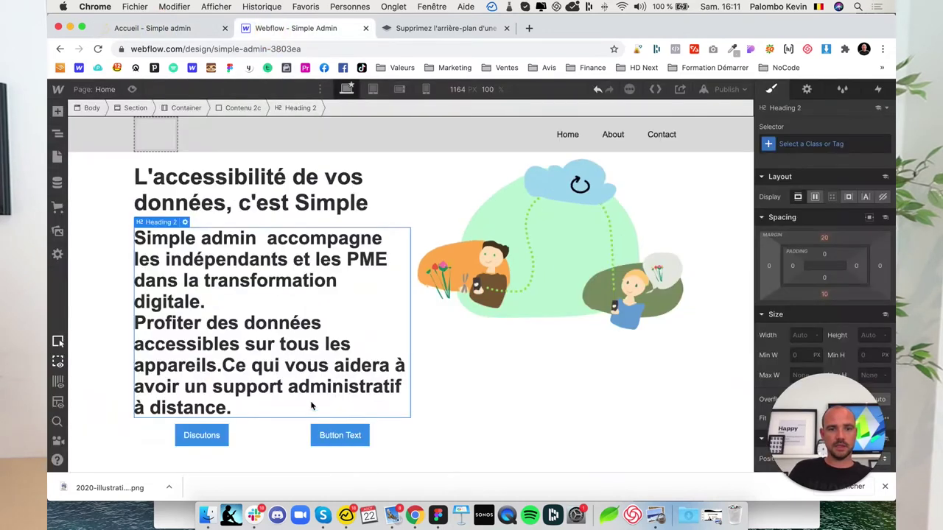
{"action": "double_click", "coordinate": [347, 436]}
{"action": "type", "text": "Nos Services"}
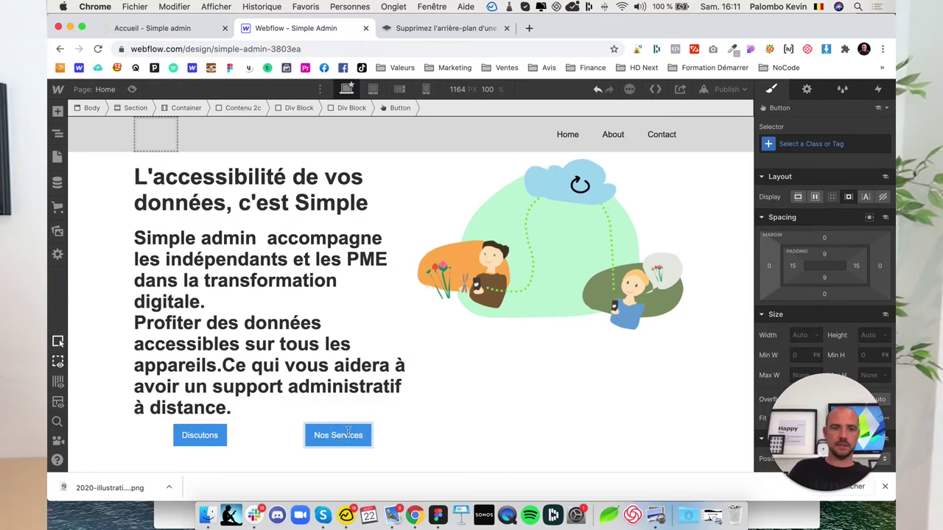
{"action": "left_click", "coordinate": [251, 331]}
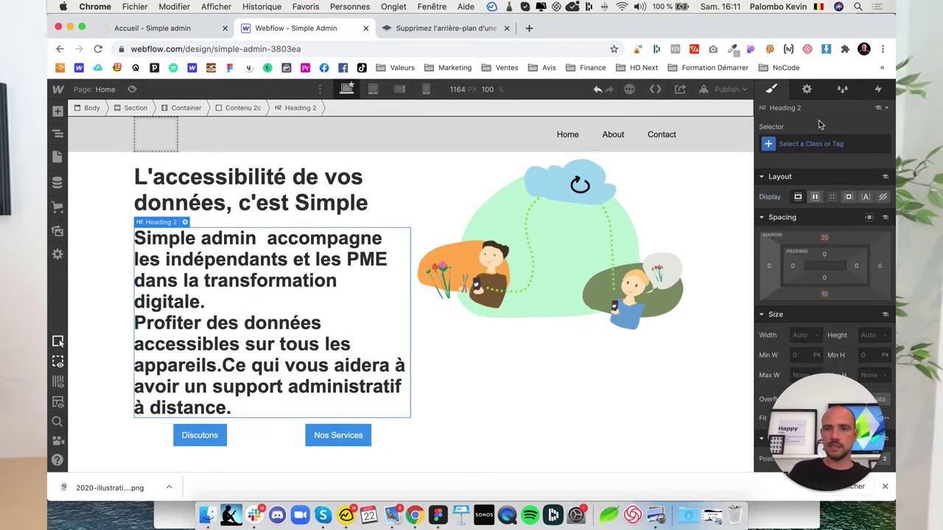
{"action": "left_click", "coordinate": [253, 203]}
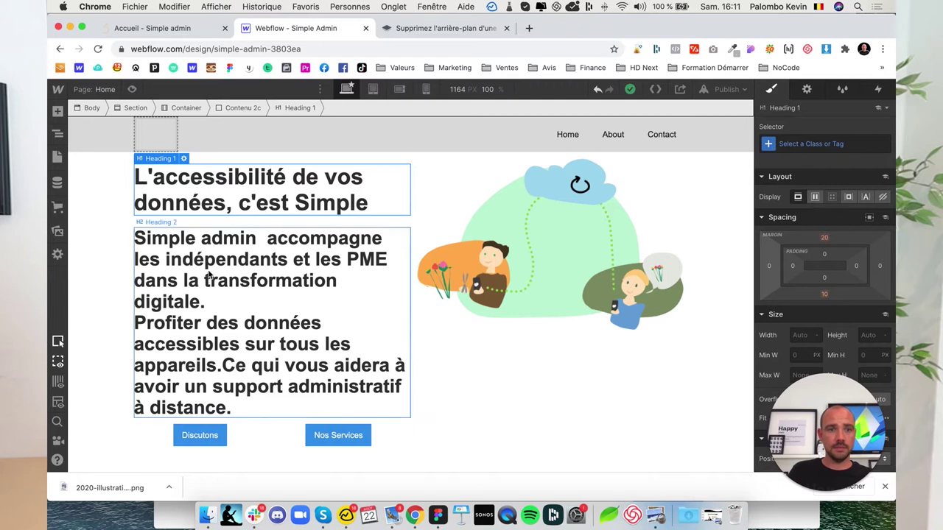
Switch the heading's selector to All H1 Headings and check the reference site's fonts.
{"action": "left_click_drag", "start_coordinate": [818, 463], "coordinate": [102, 458]}
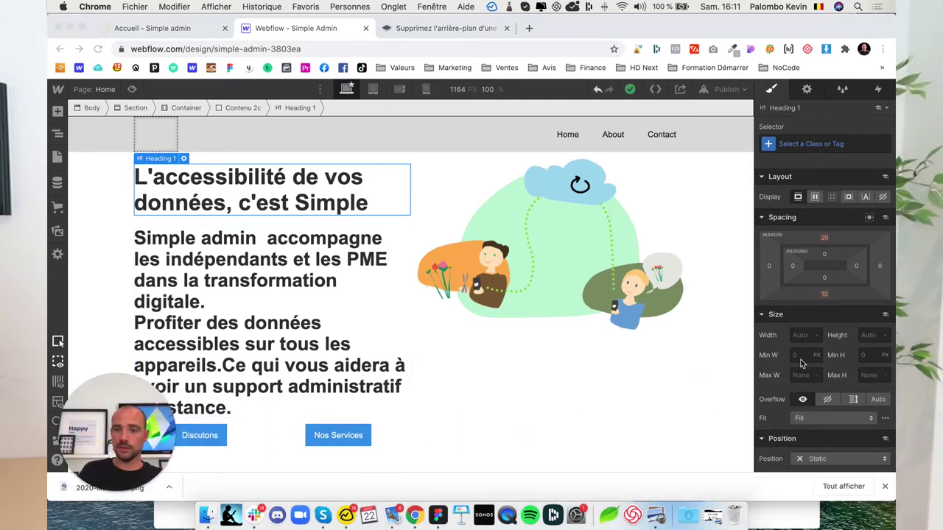
{"action": "scroll", "coordinate": [811, 354], "scroll_direction": "down", "scroll_amount": 5}
{"action": "scroll", "coordinate": [844, 358], "scroll_direction": "up", "scroll_amount": 5}
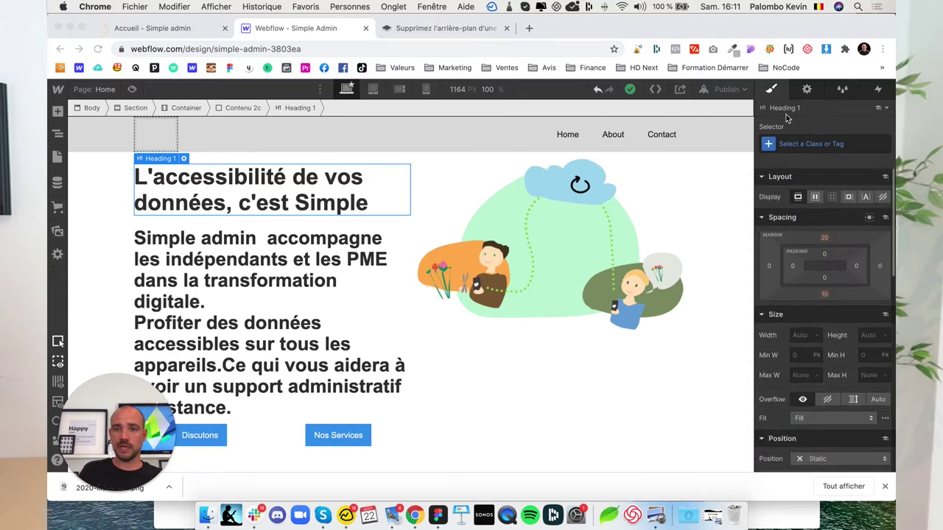
{"action": "left_click", "coordinate": [805, 147]}
{"action": "left_click", "coordinate": [804, 148]}
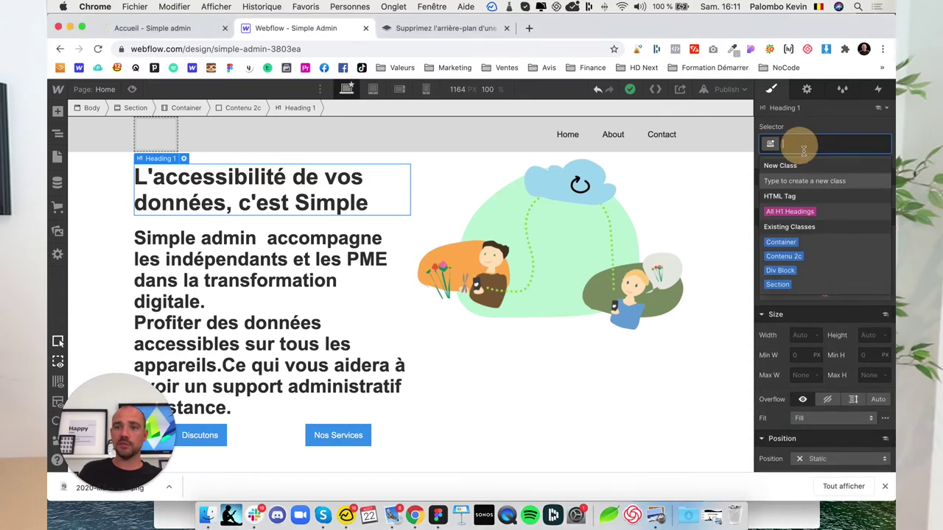
{"action": "left_click", "coordinate": [795, 213]}
{"action": "scroll", "coordinate": [780, 354], "scroll_direction": "down", "scroll_amount": 5}
{"action": "scroll", "coordinate": [777, 357], "scroll_direction": "up", "scroll_amount": 5}
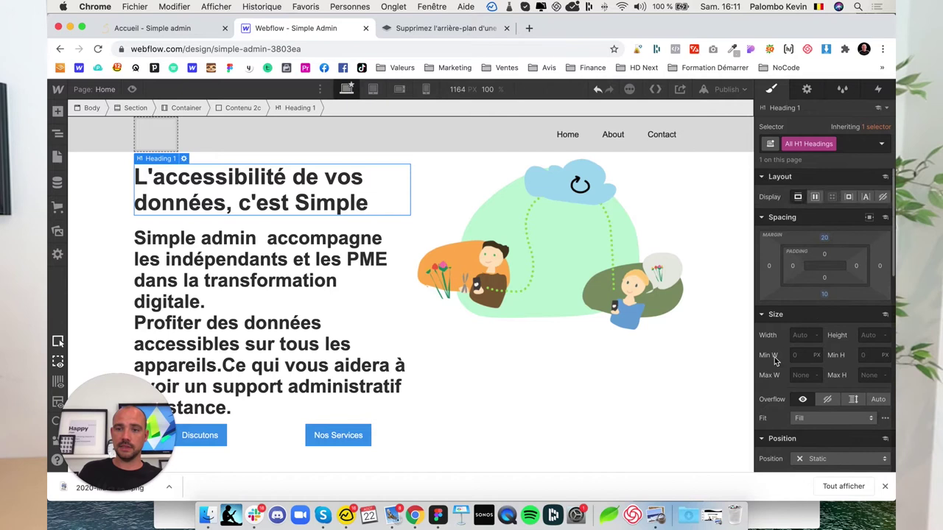
{"action": "scroll", "coordinate": [774, 357], "scroll_direction": "down", "scroll_amount": 5}
{"action": "scroll", "coordinate": [831, 351], "scroll_direction": "down", "scroll_amount": 3}
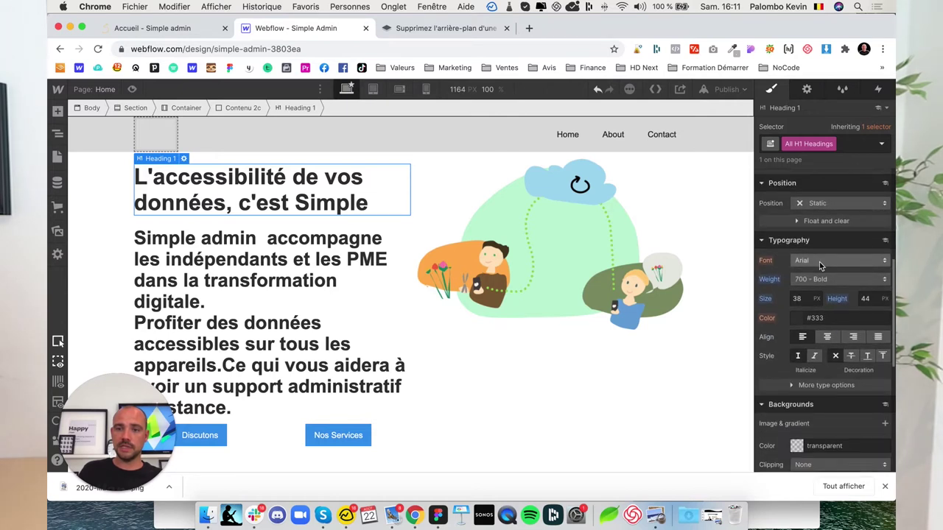
{"action": "left_click", "coordinate": [185, 30]}
{"action": "left_click", "coordinate": [335, 193]}
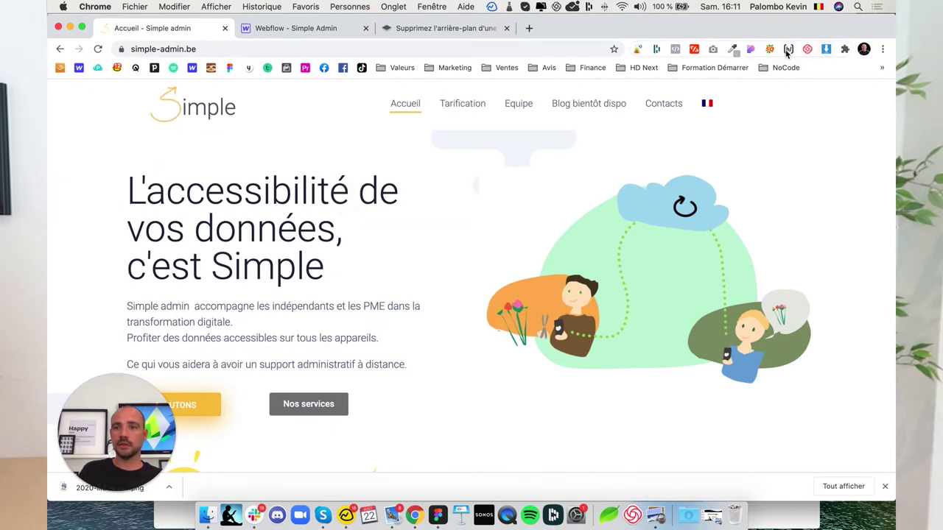
{"action": "left_click", "coordinate": [751, 50]}
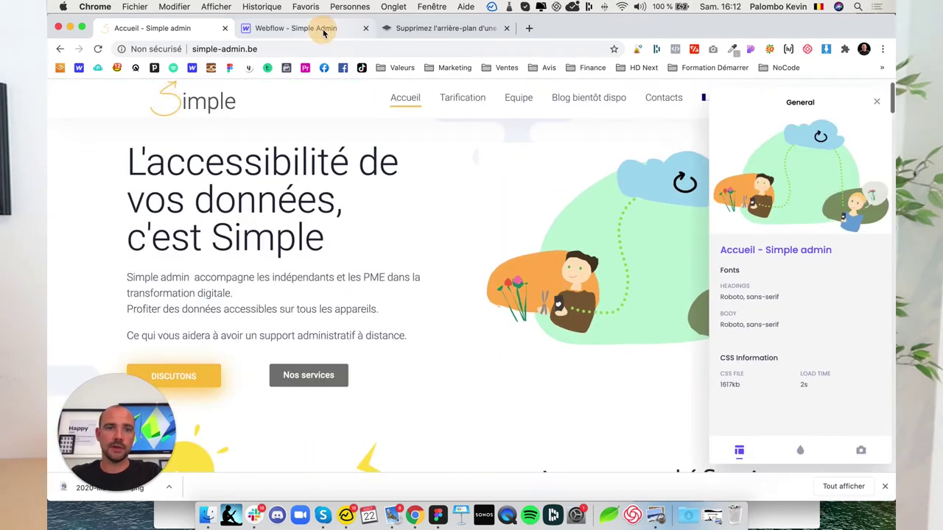
{"action": "left_click", "coordinate": [324, 29]}
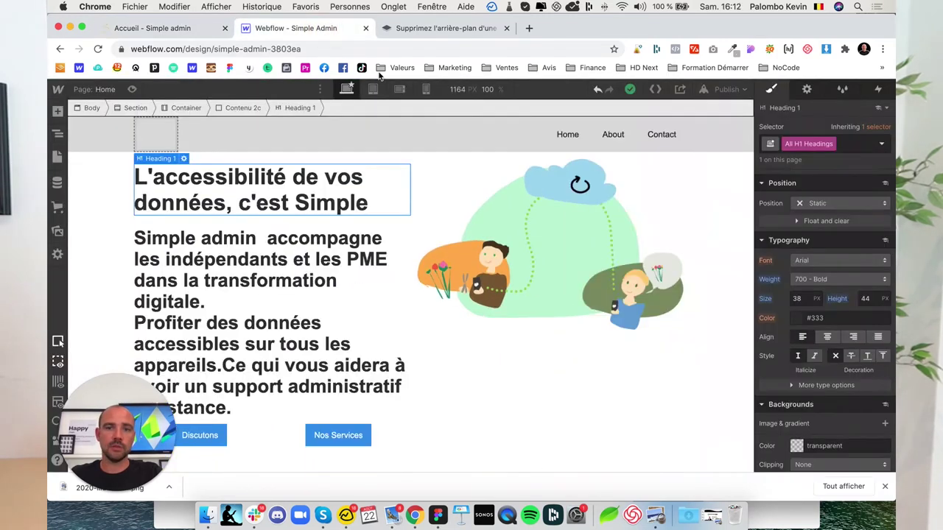
Set the H1 font to Montserrat 800 Extra Bold, size 44 px, line height 48 px.
{"action": "left_click", "coordinate": [819, 262]}
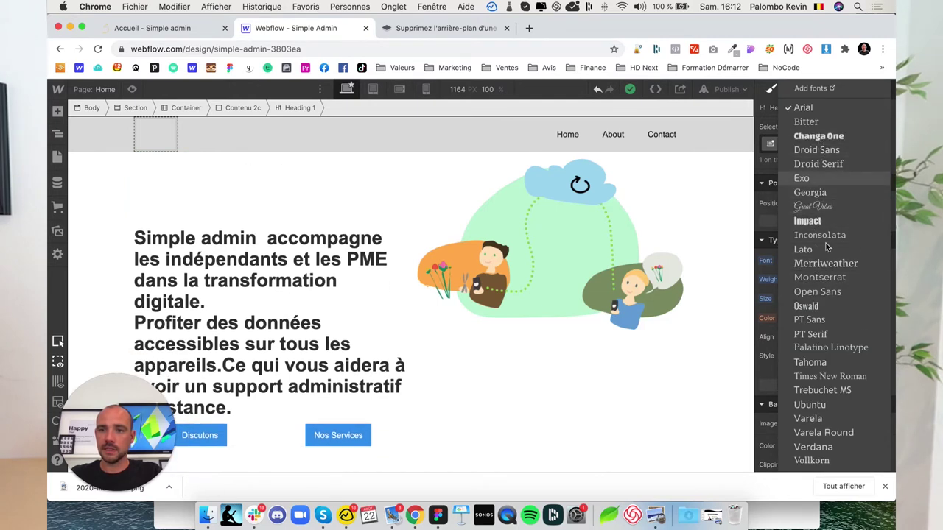
{"action": "scroll", "coordinate": [825, 361], "scroll_direction": "down", "scroll_amount": 1}
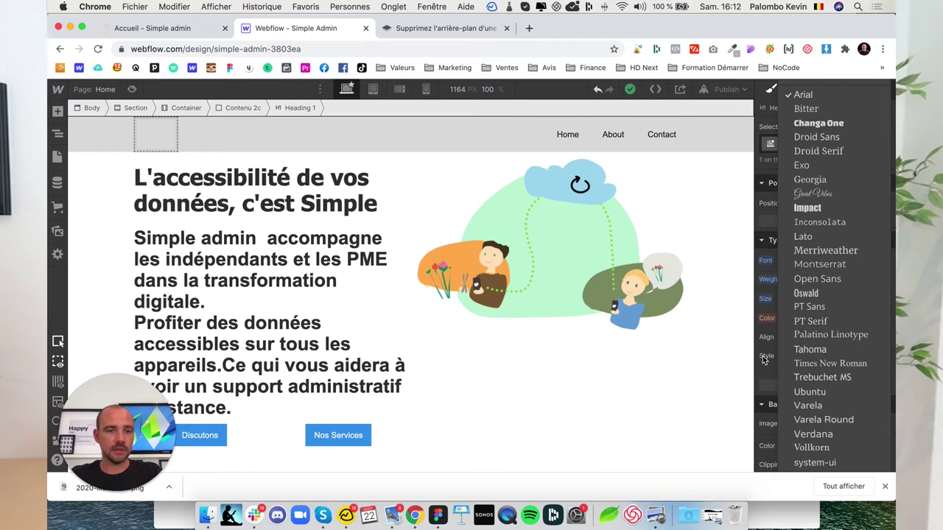
{"action": "left_click", "coordinate": [819, 265]}
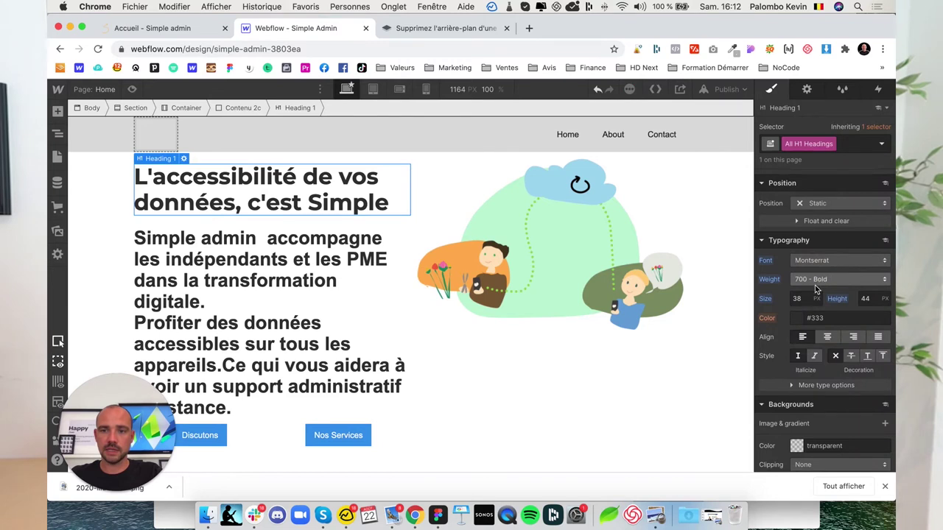
{"action": "left_click", "coordinate": [819, 283]}
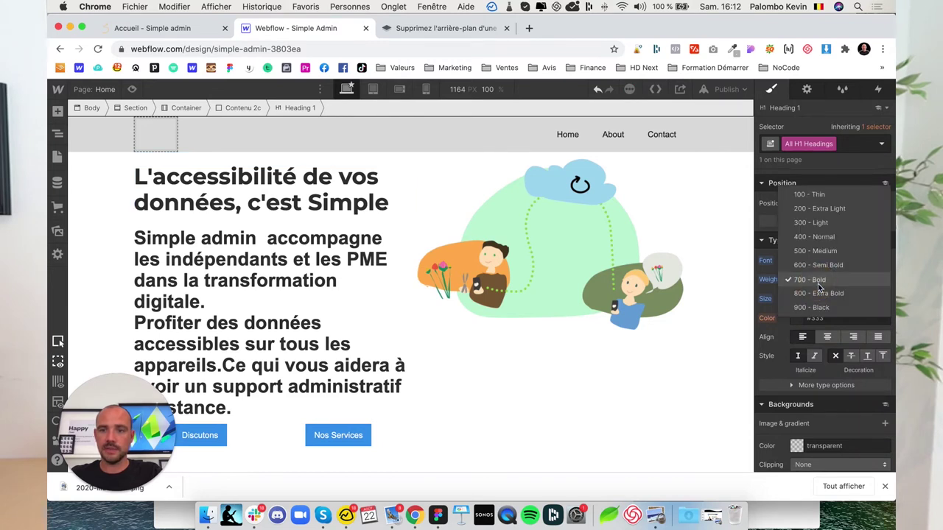
{"action": "left_click", "coordinate": [817, 296]}
{"action": "double_click", "coordinate": [796, 298]}
{"action": "type", "text": "44"}
{"action": "key", "text": "Return"}
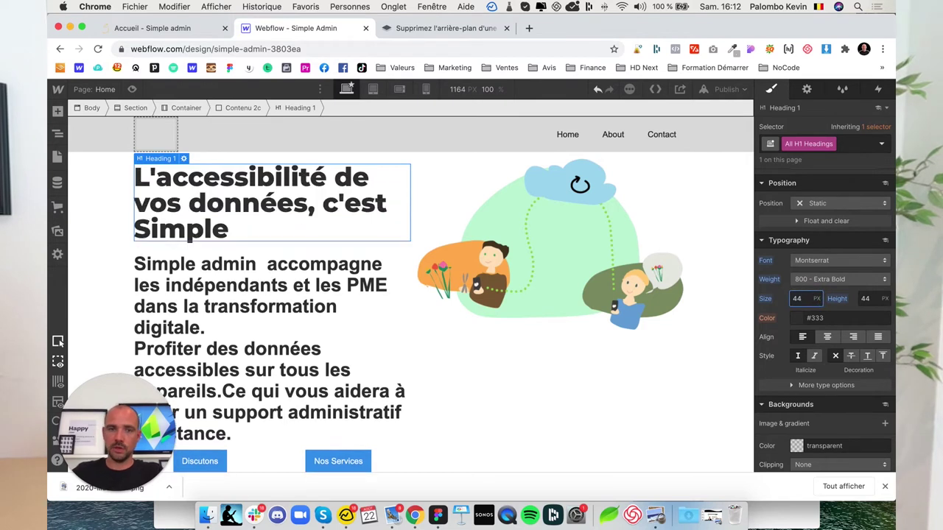
{"action": "double_click", "coordinate": [865, 298]}
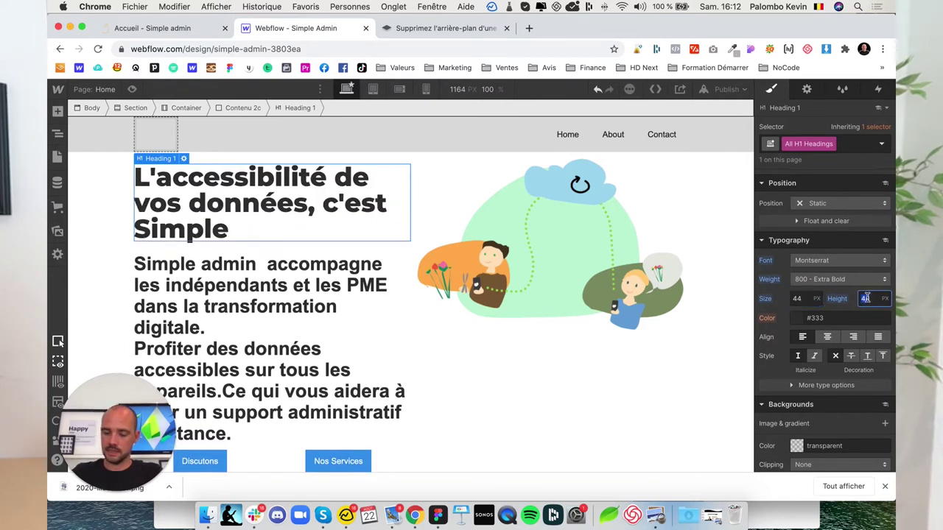
{"action": "type", "text": "48"}
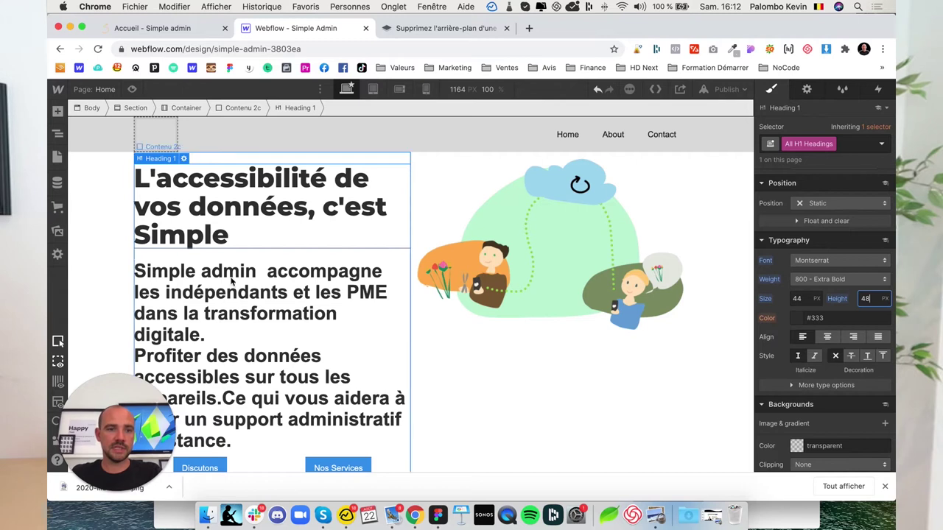
Remove the Heading class from the hero paragraph so styling targets All H2 Headings.
{"action": "left_click", "coordinate": [257, 293]}
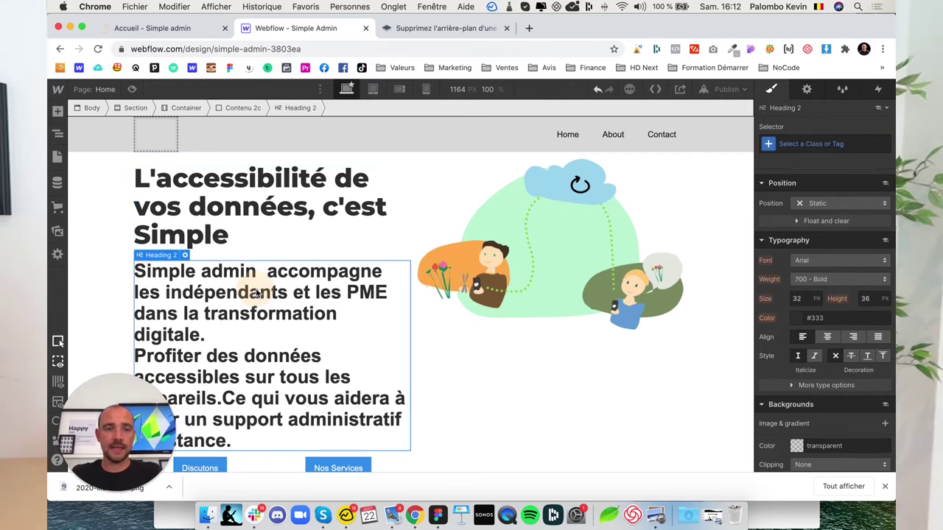
{"action": "left_click", "coordinate": [836, 262]}
{"action": "left_click", "coordinate": [836, 269]}
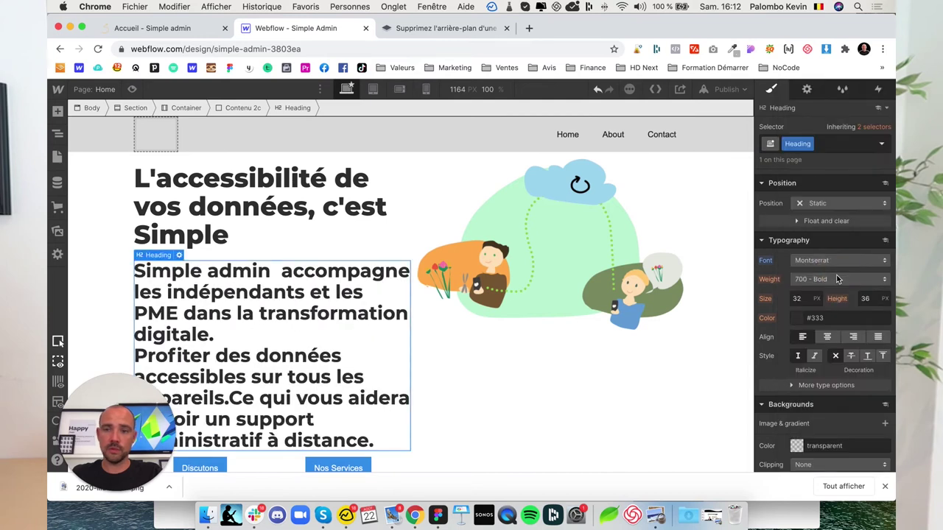
{"action": "left_click", "coordinate": [826, 279]}
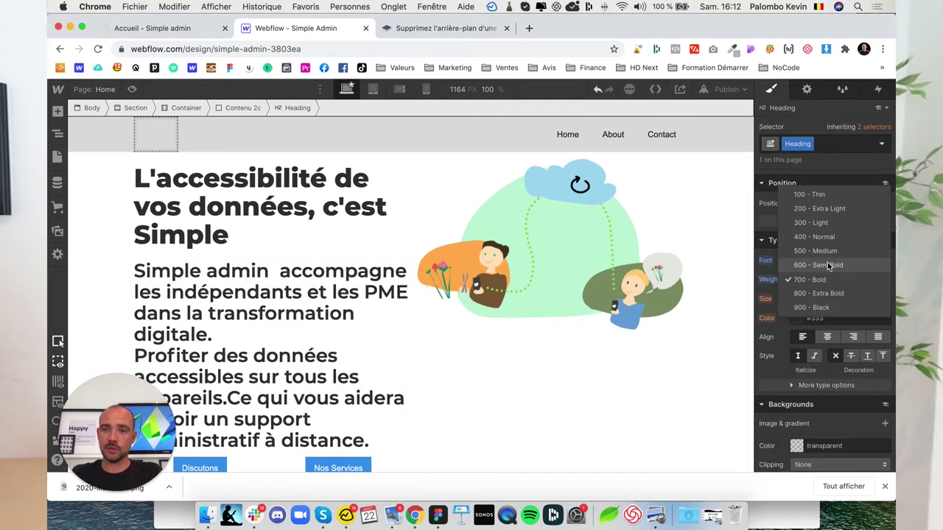
{"action": "left_click", "coordinate": [810, 279]}
{"action": "left_click", "coordinate": [826, 144]}
{"action": "key", "text": "BackSpace"}
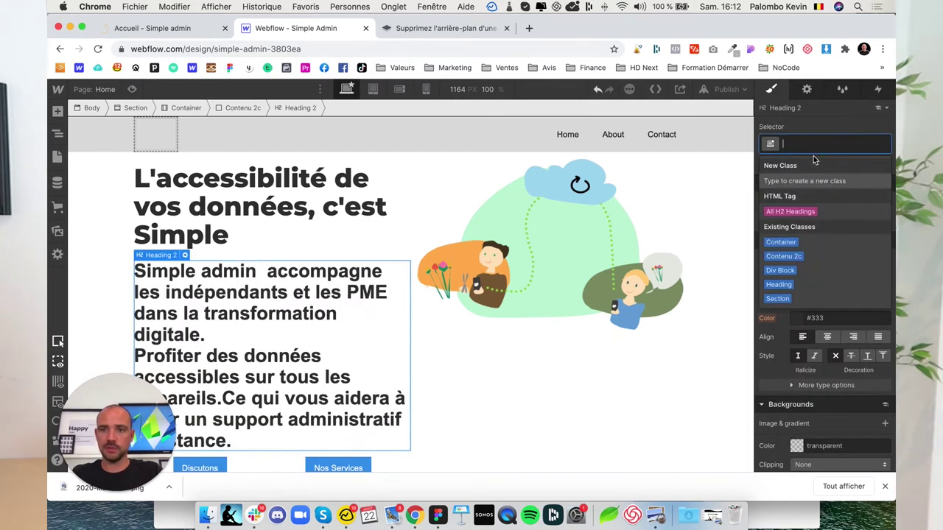
{"action": "left_click", "coordinate": [790, 211]}
Set all H2 headings to Montserrat 400 Normal.
{"action": "left_click", "coordinate": [821, 264]}
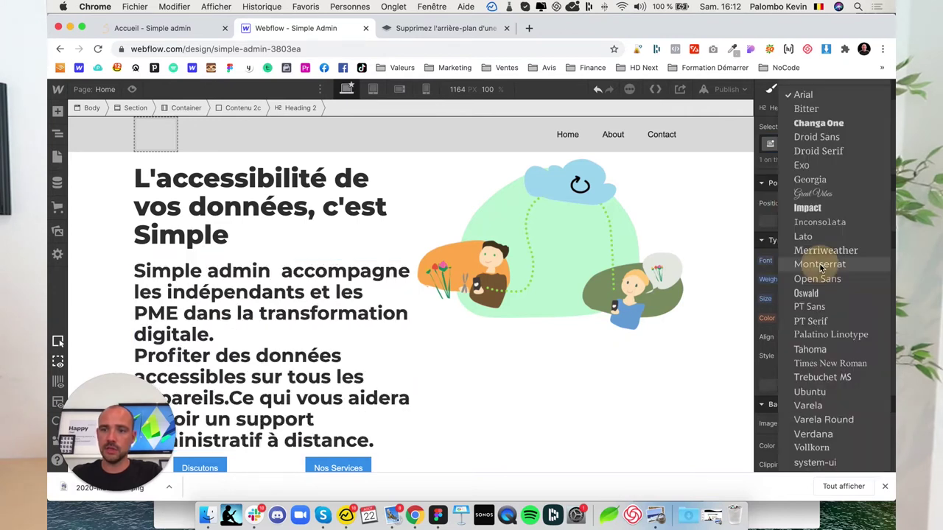
{"action": "left_click", "coordinate": [819, 266]}
{"action": "left_click", "coordinate": [819, 278]}
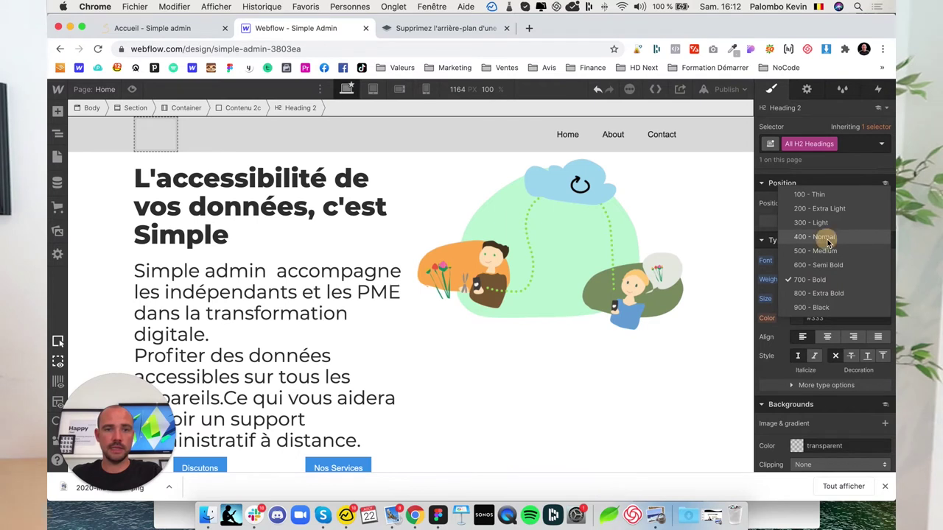
{"action": "left_click", "coordinate": [827, 237]}
Give the H2 headings an 18 px font size and 24 px line height.
{"action": "left_click", "coordinate": [799, 298]}
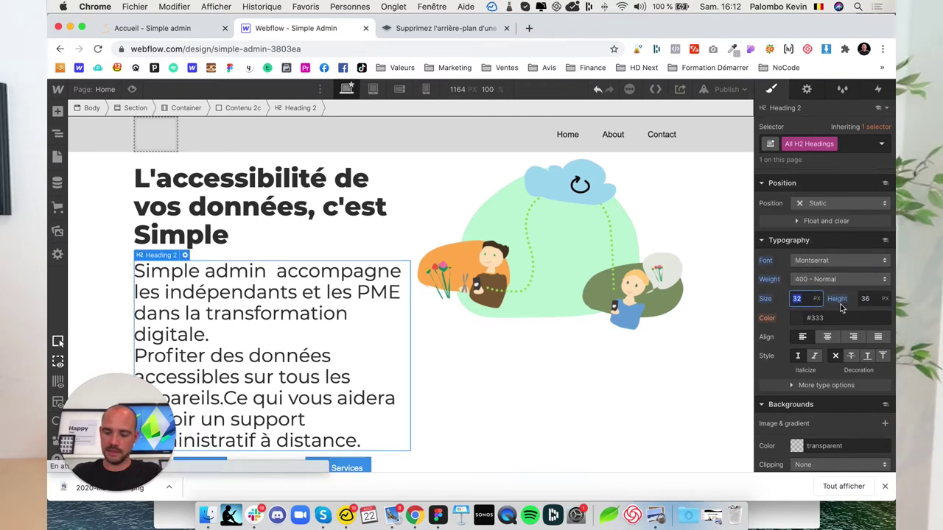
{"action": "type", "text": "24"}
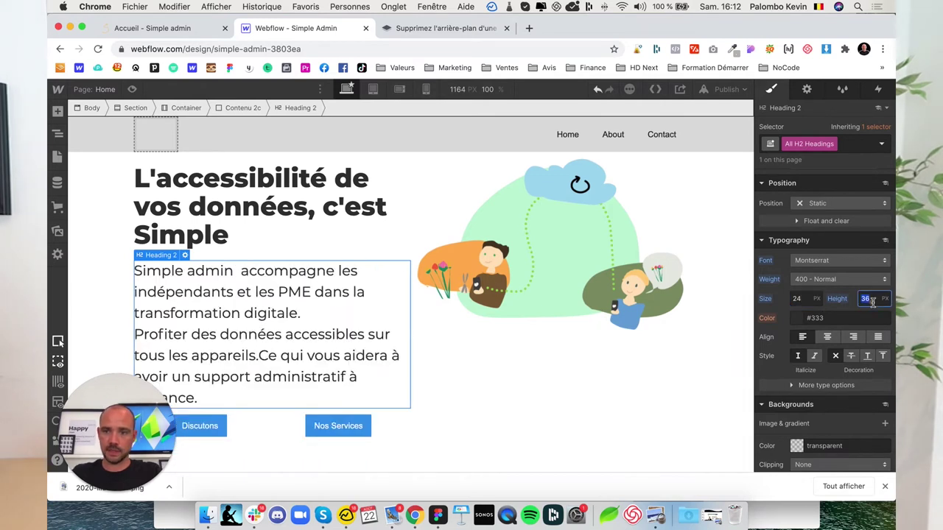
{"action": "key", "text": "Tab"}
{"action": "type", "text": "28"}
{"action": "key", "text": "Return"}
{"action": "scroll", "coordinate": [861, 305], "scroll_direction": "down", "scroll_amount": 1}
{"action": "left_click", "coordinate": [807, 295]}
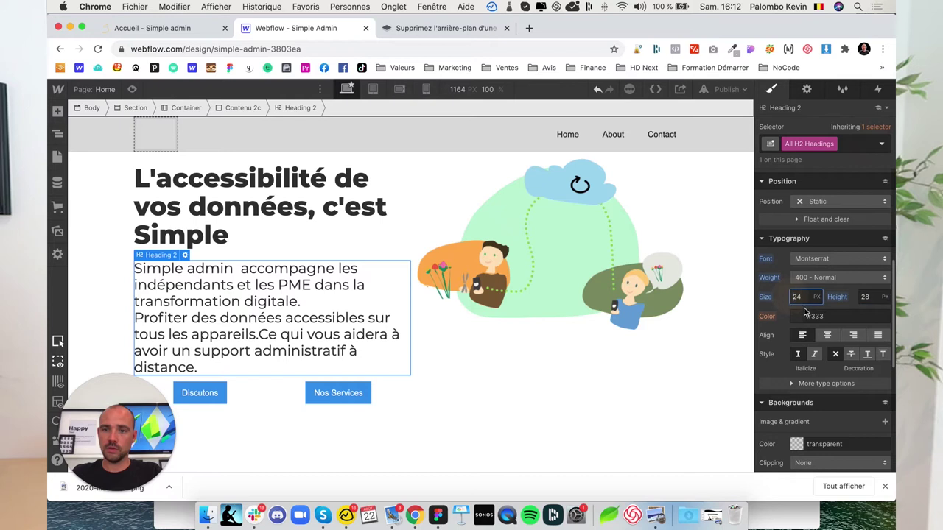
{"action": "double_click", "coordinate": [804, 297]}
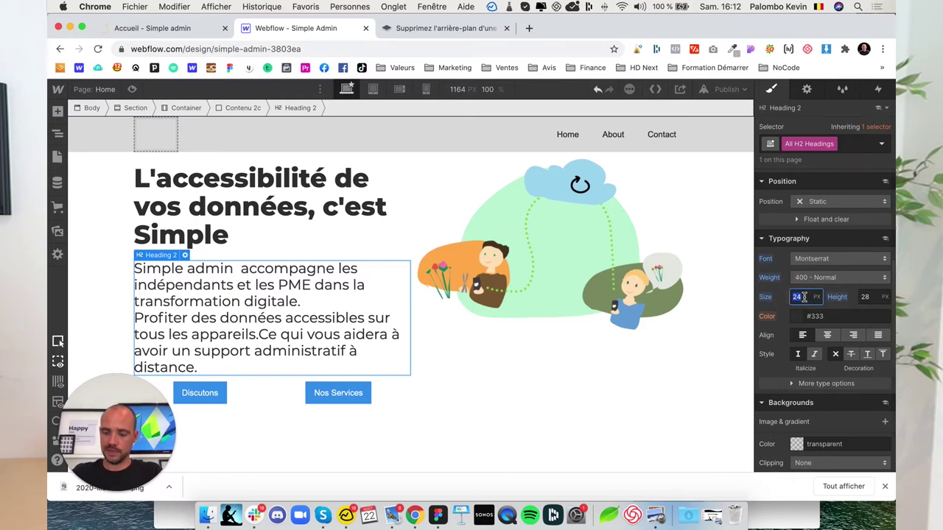
{"action": "type", "text": "18"}
{"action": "key", "text": "Return"}
{"action": "type", "text": "22"}
{"action": "key", "text": "Return"}
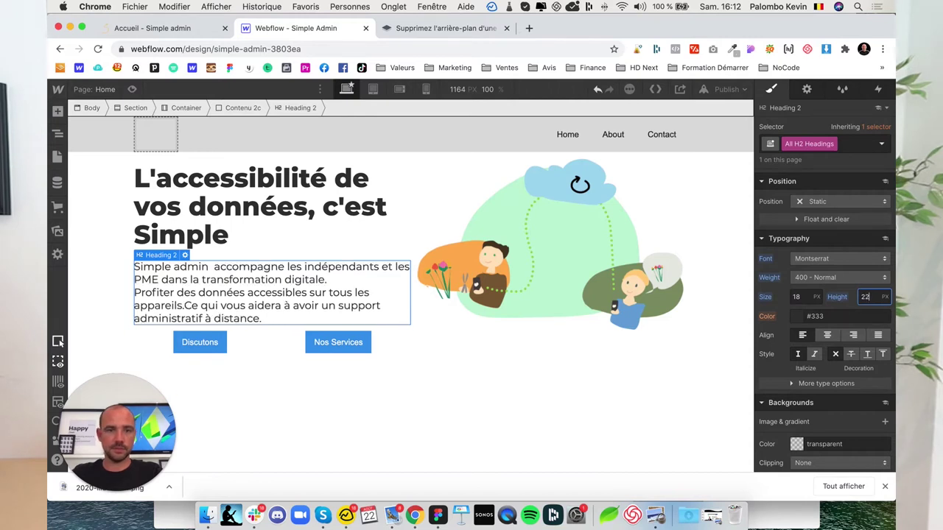
{"action": "double_click", "coordinate": [866, 296]}
{"action": "type", "text": "24"}
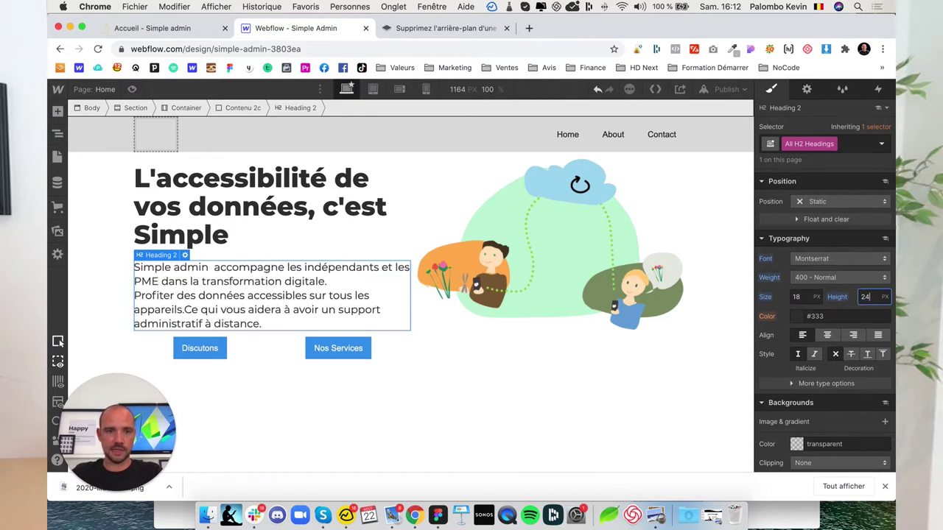
Delete the line break before 'Profiter', then compare with the live Simple admin site.
{"action": "double_click", "coordinate": [188, 310]}
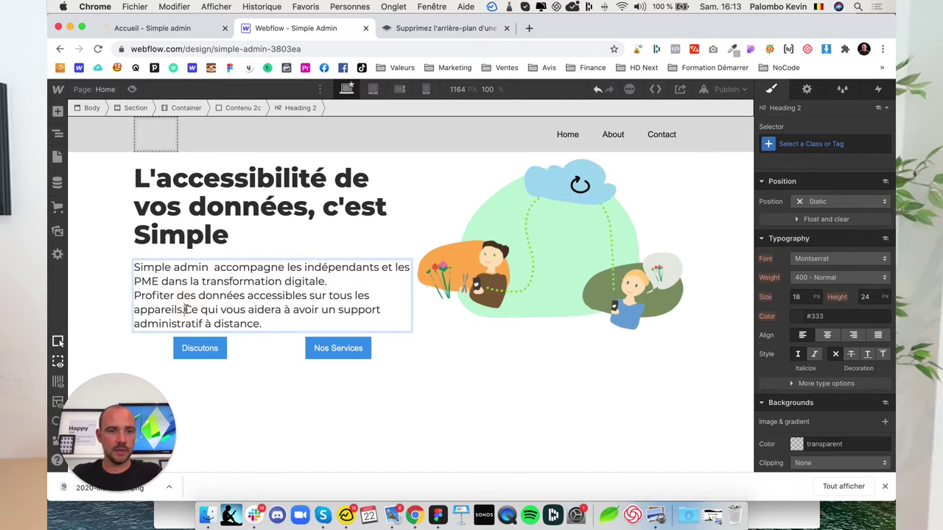
{"action": "left_click", "coordinate": [137, 297]}
{"action": "left_click", "coordinate": [137, 298]}
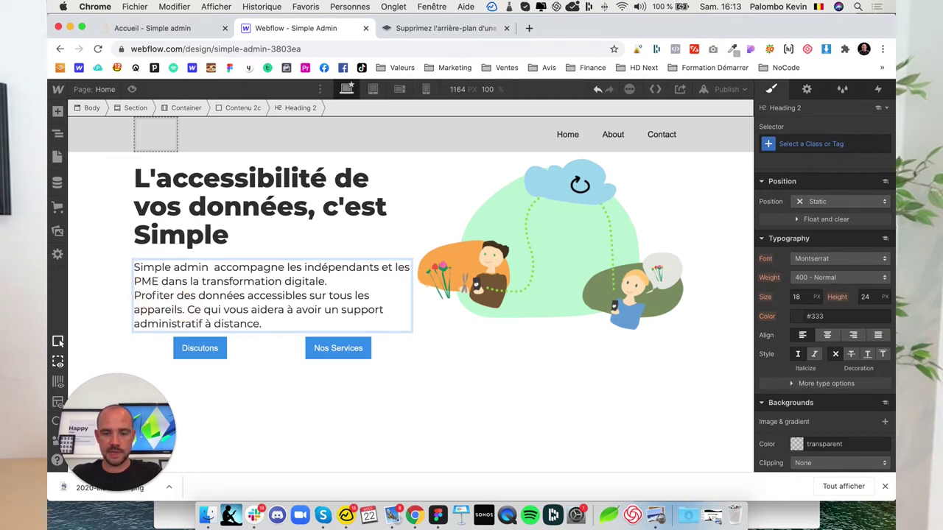
{"action": "key", "text": "BackSpace"}
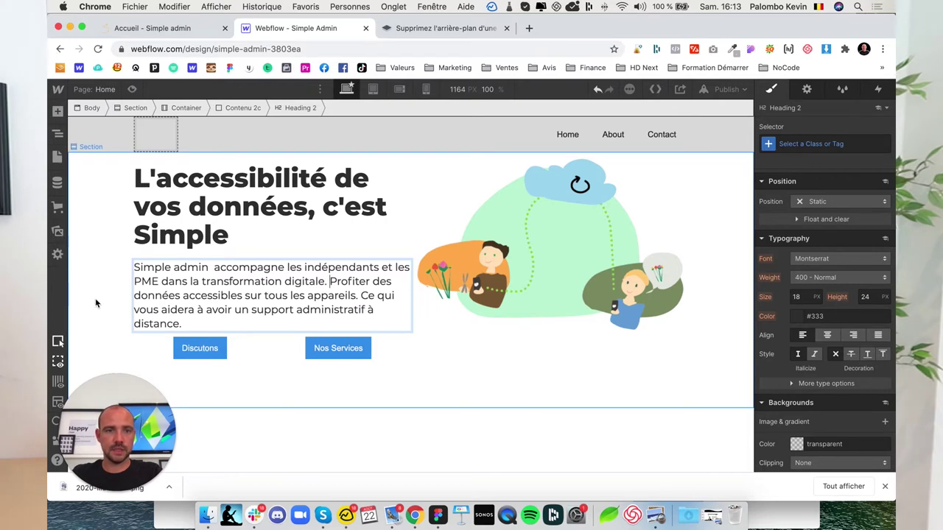
{"action": "left_click", "coordinate": [94, 298]}
{"action": "key", "text": "ctrl+shift+Tab"}
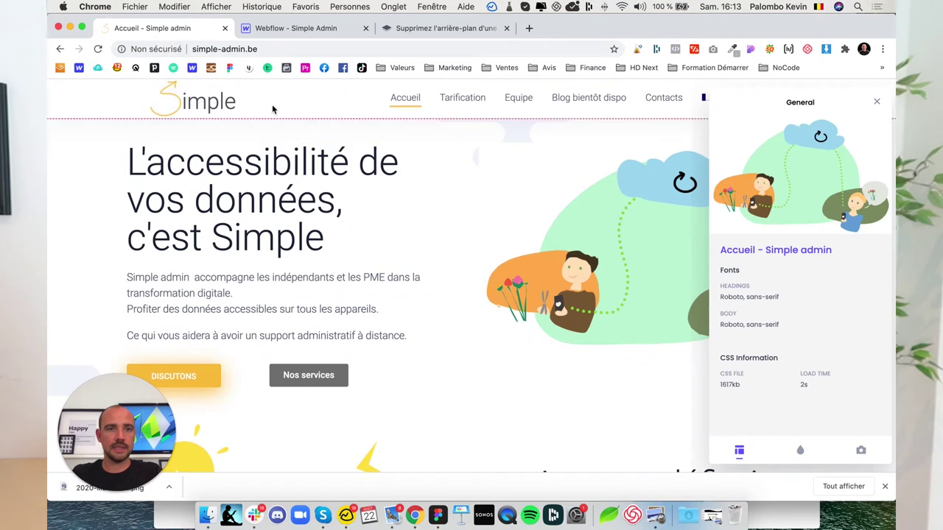
{"action": "left_click", "coordinate": [295, 28]}
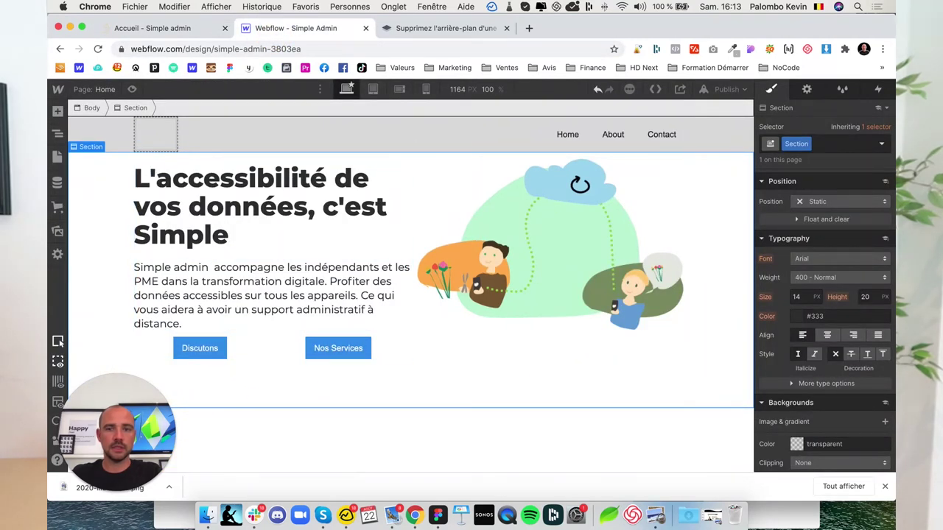
Select the Container in the Navigator and centre its two columns vertically.
{"action": "scroll", "coordinate": [843, 353], "scroll_direction": "up", "scroll_amount": 5}
{"action": "left_click", "coordinate": [867, 311]}
{"action": "type", "text": "1"}
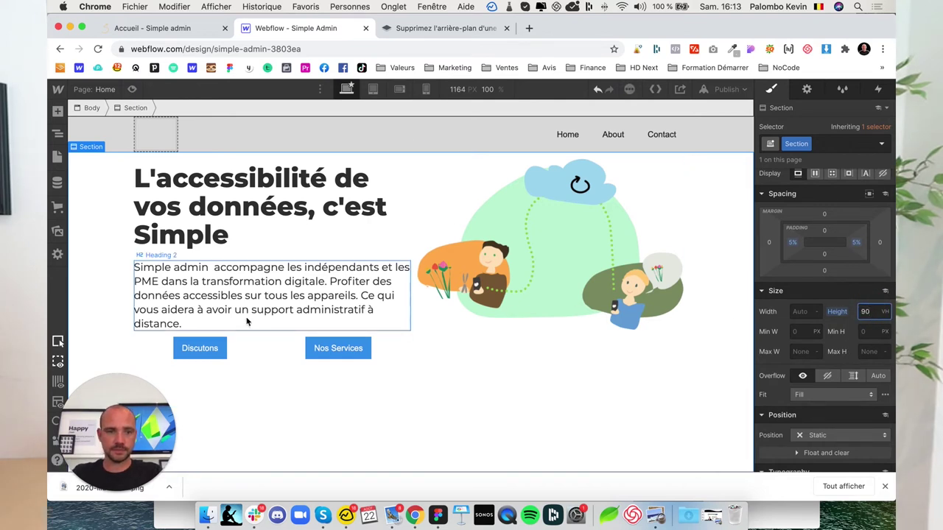
{"action": "left_click", "coordinate": [58, 134]}
{"action": "left_click_drag", "start_coordinate": [125, 205], "coordinate": [128, 195]}
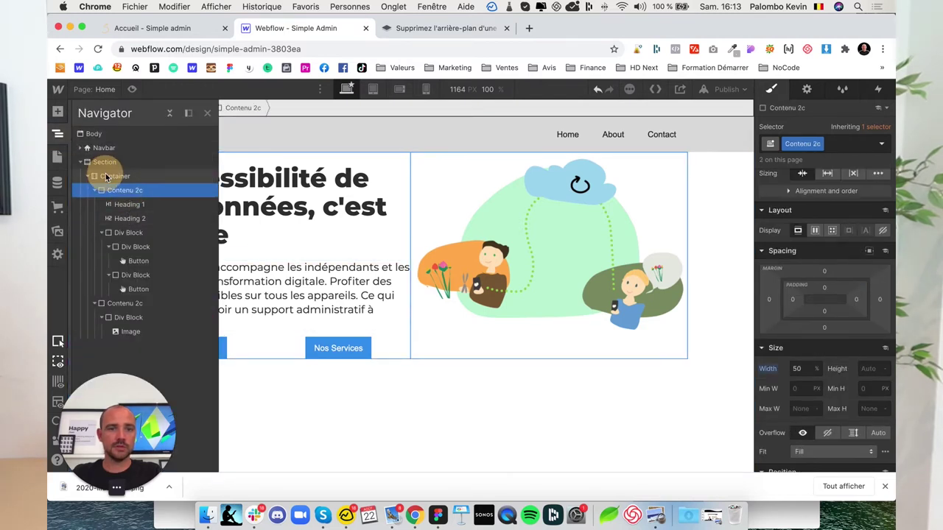
{"action": "left_click", "coordinate": [111, 176]}
{"action": "left_click", "coordinate": [820, 256]}
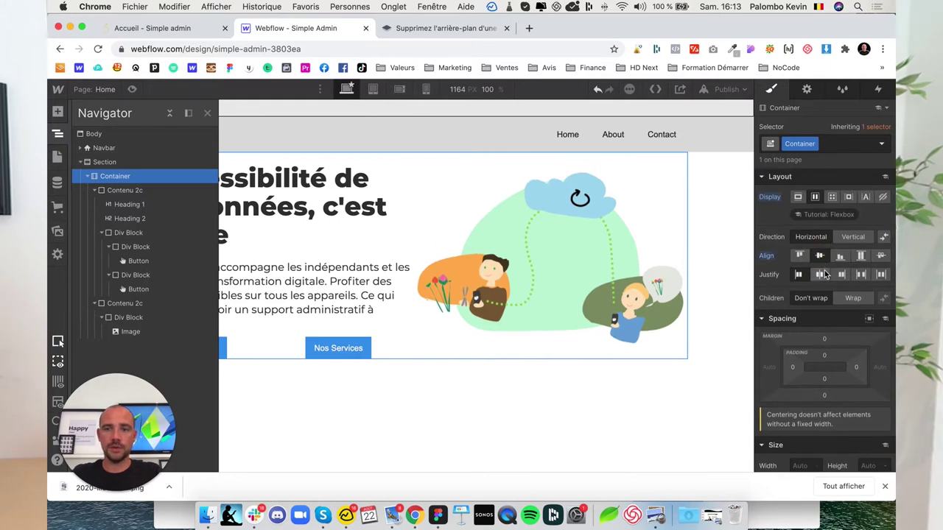
Try a 100 height on the left content column, then reset it to Auto.
{"action": "left_click", "coordinate": [121, 190]}
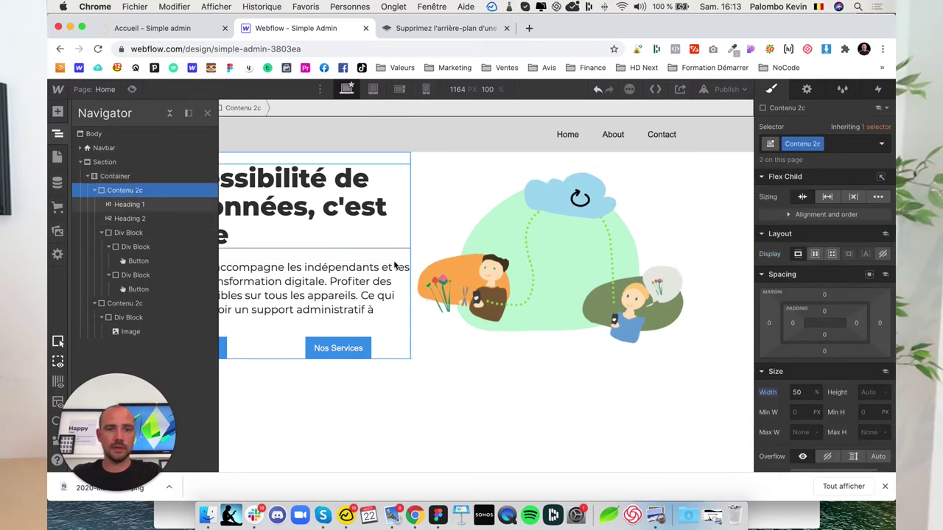
{"action": "left_click", "coordinate": [867, 392]}
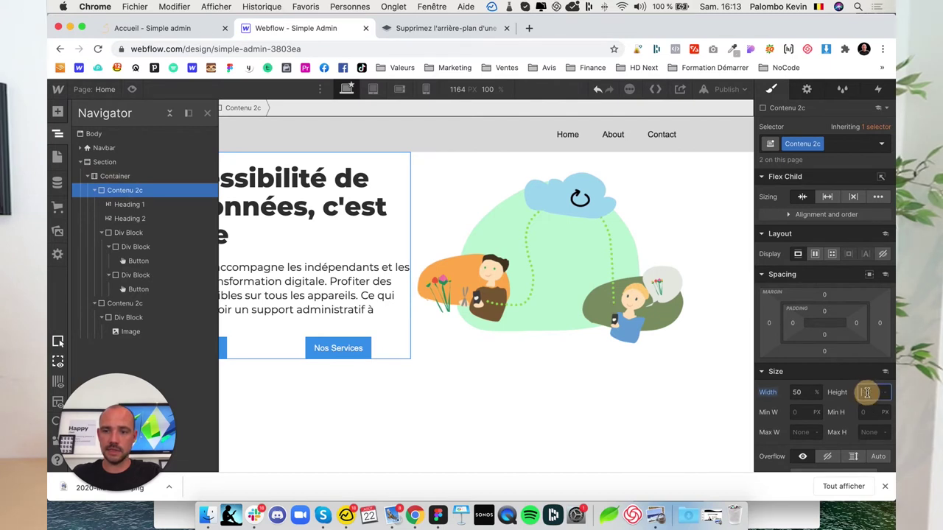
{"action": "type", "text": "100"}
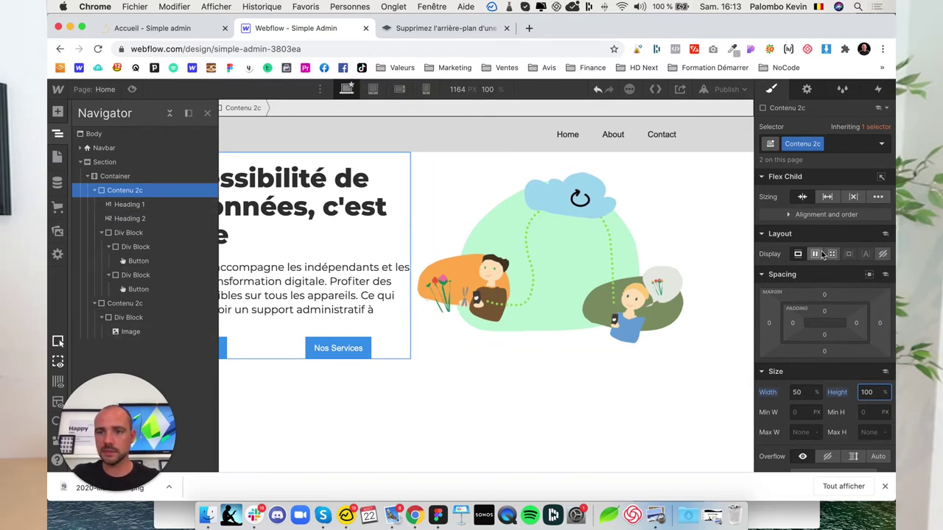
{"action": "left_click", "coordinate": [845, 393]}
{"action": "left_click", "coordinate": [874, 404]}
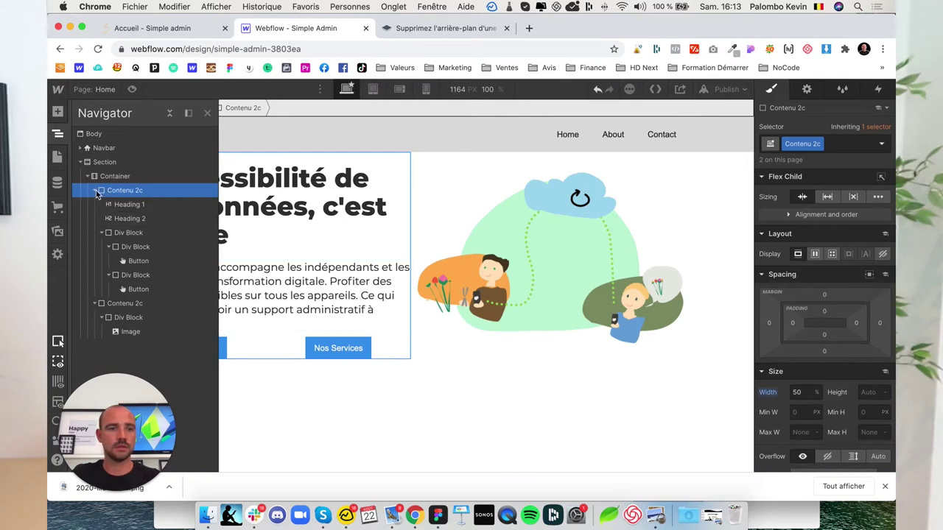
{"action": "left_click", "coordinate": [96, 193]}
{"action": "left_click", "coordinate": [93, 204]}
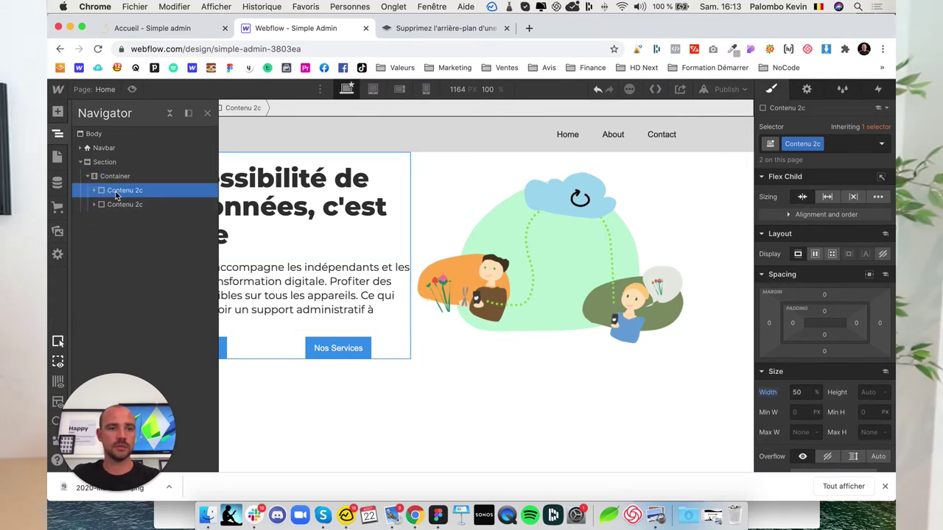
Set the Container's height to 100%.
{"action": "left_click", "coordinate": [114, 177]}
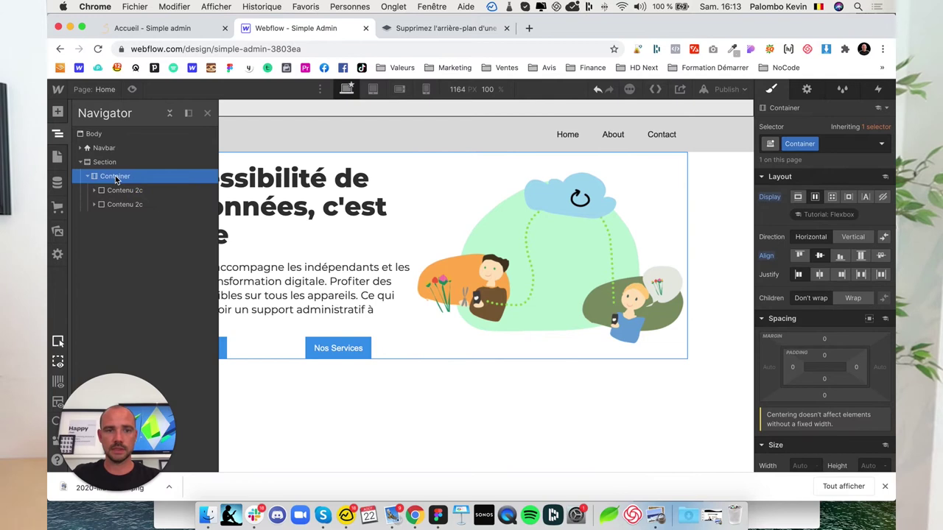
{"action": "scroll", "coordinate": [821, 306], "scroll_direction": "down", "scroll_amount": 5}
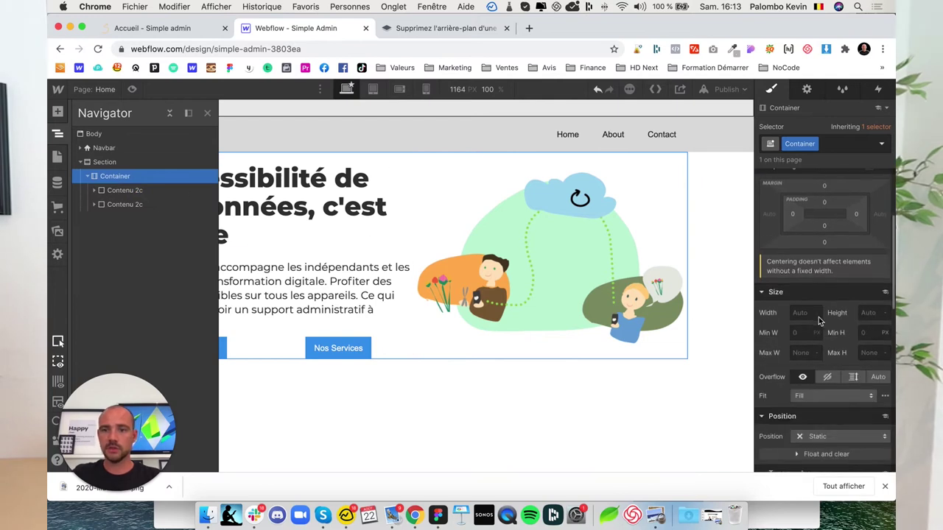
{"action": "mouse_move", "coordinate": [808, 319]}
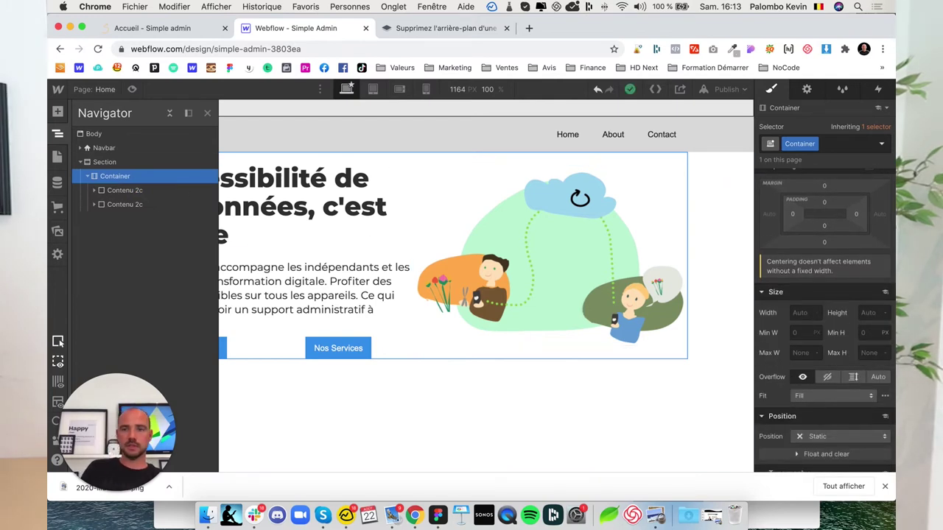
{"action": "scroll", "coordinate": [862, 317], "scroll_direction": "up", "scroll_amount": 5}
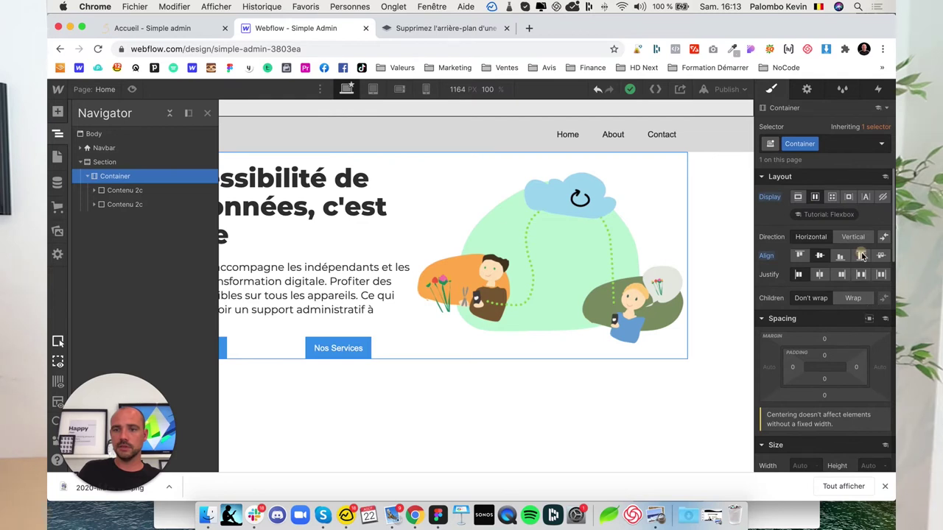
{"action": "scroll", "coordinate": [845, 374], "scroll_direction": "down", "scroll_amount": 5}
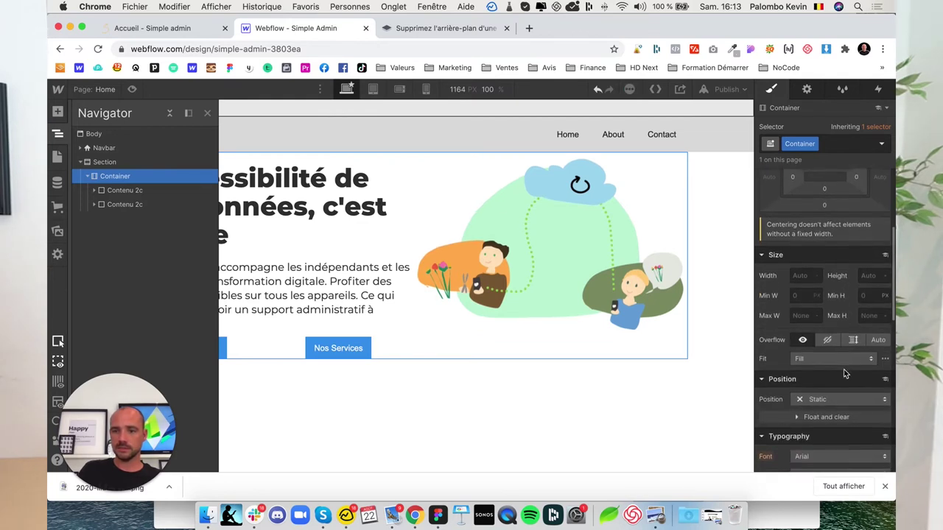
{"action": "left_click", "coordinate": [869, 275]}
{"action": "type", "text": "100"}
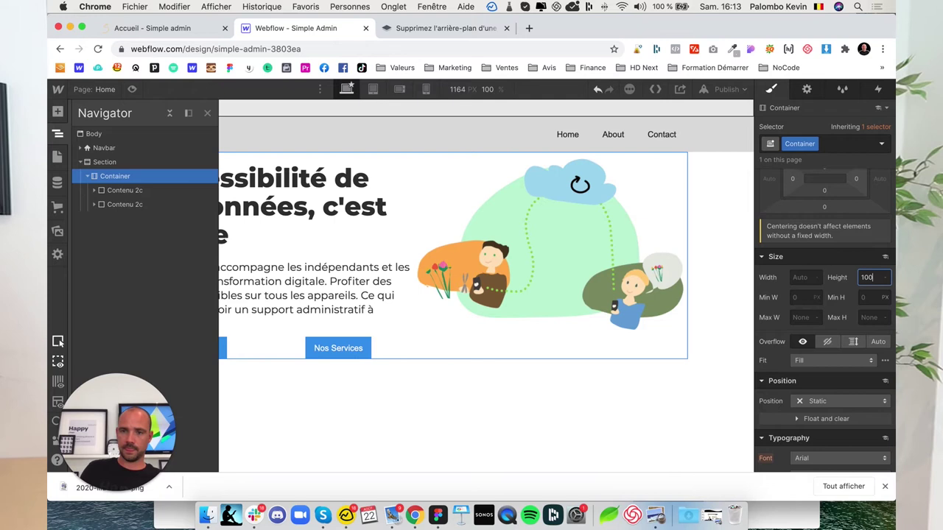
{"action": "key", "text": "Return"}
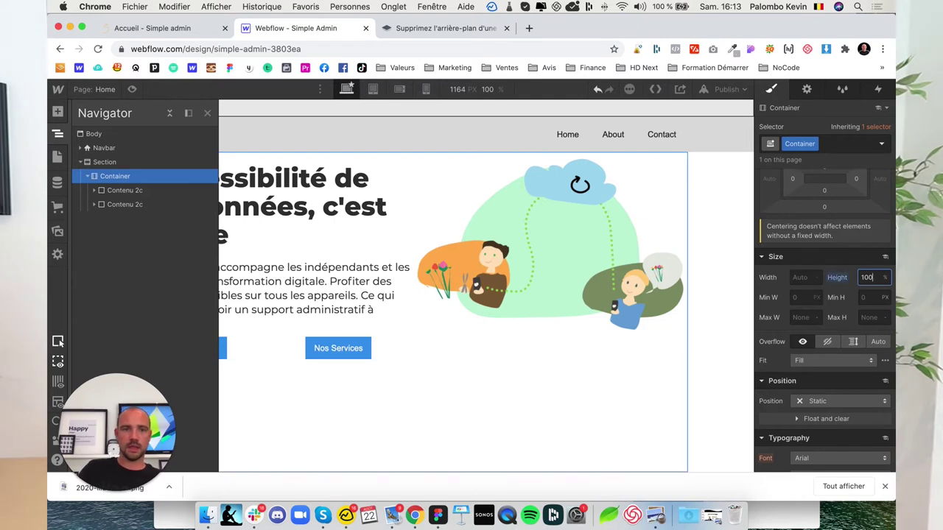
Make Contenu 2c a vertical flex layout justified to the centre.
{"action": "left_click", "coordinate": [129, 190]}
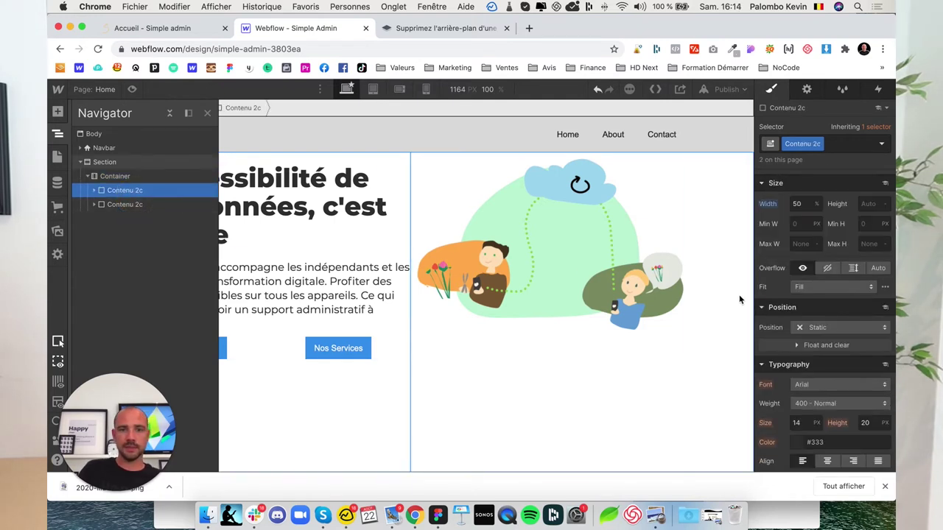
{"action": "scroll", "coordinate": [810, 261], "scroll_direction": "up", "scroll_amount": 3}
{"action": "scroll", "coordinate": [816, 235], "scroll_direction": "down", "scroll_amount": 3}
{"action": "scroll", "coordinate": [814, 251], "scroll_direction": "up", "scroll_amount": 3}
{"action": "left_click", "coordinate": [815, 254]}
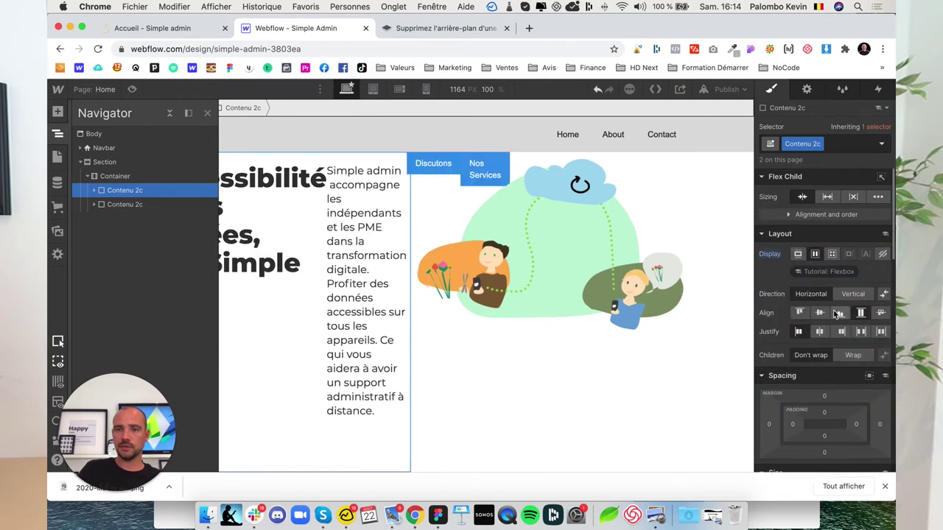
{"action": "left_click", "coordinate": [847, 293]}
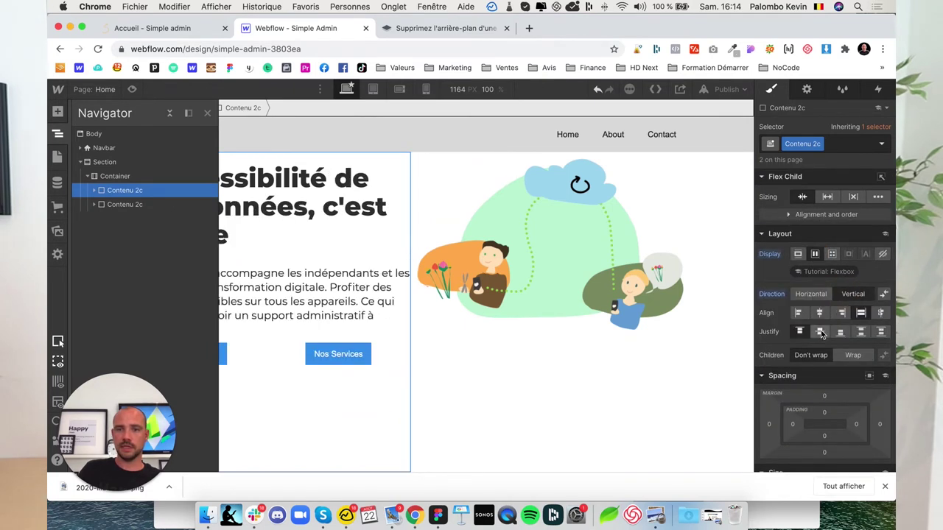
{"action": "left_click", "coordinate": [819, 333]}
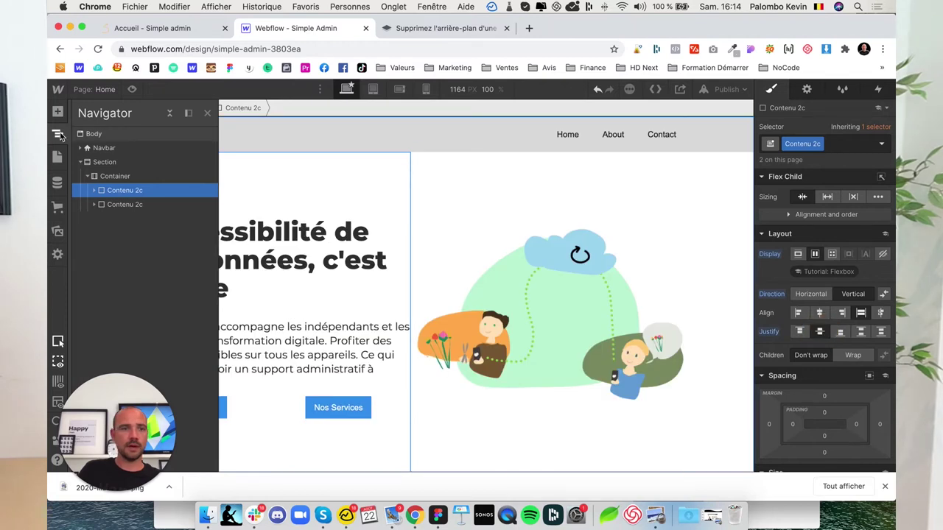
{"action": "left_click", "coordinate": [60, 135]}
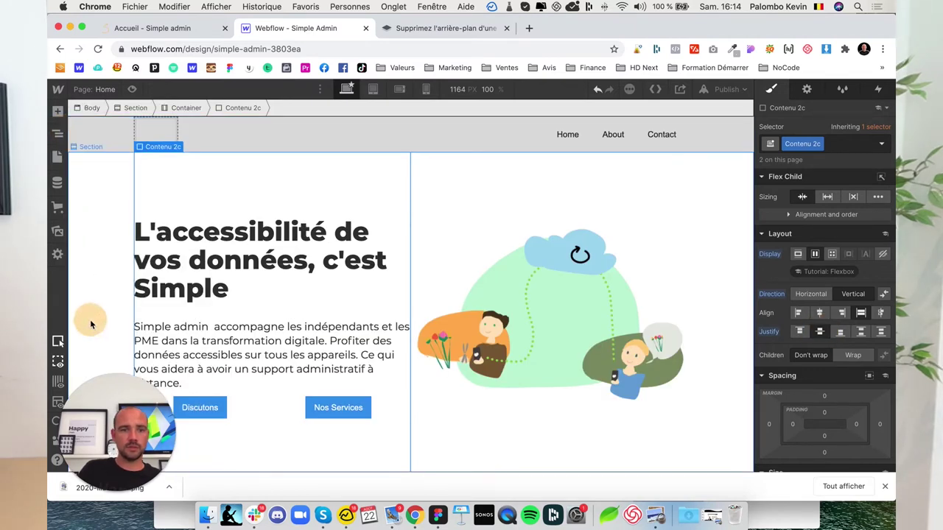
{"action": "left_click", "coordinate": [91, 324]}
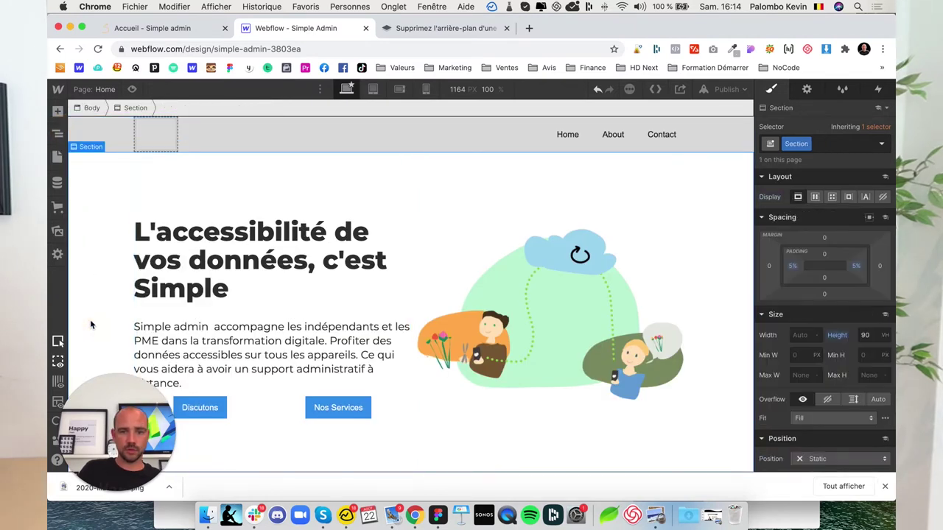
Create the image-hero class on the hero illustration.
{"action": "left_click", "coordinate": [587, 338]}
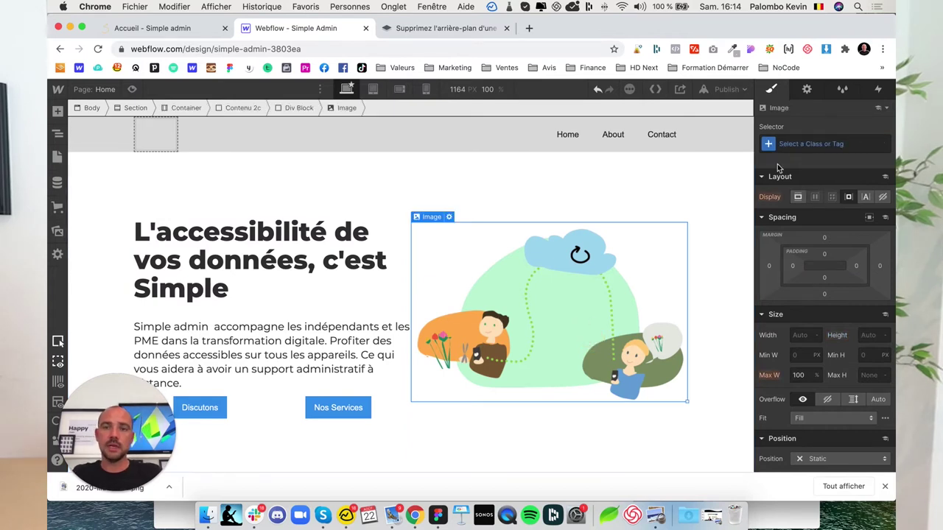
{"action": "left_click", "coordinate": [795, 144]}
{"action": "type", "text": "image-"}
{"action": "key", "text": "Return"}
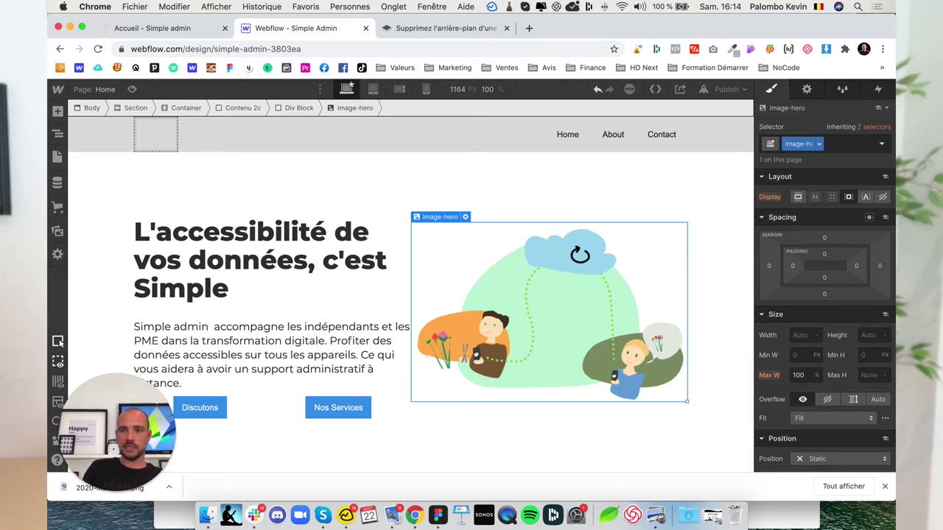
Set the illustration width to 500 px and reset its height to Auto.
{"action": "left_click", "coordinate": [802, 336]}
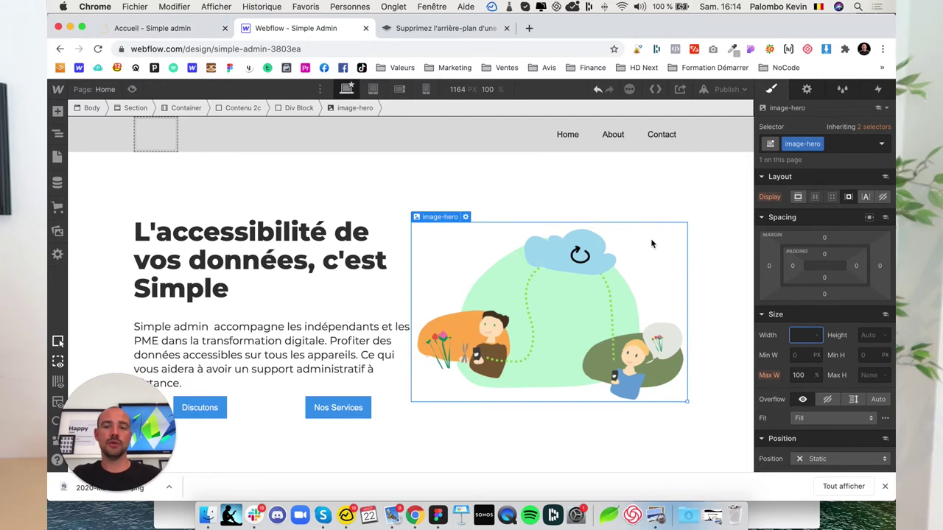
{"action": "type", "text": "500"}
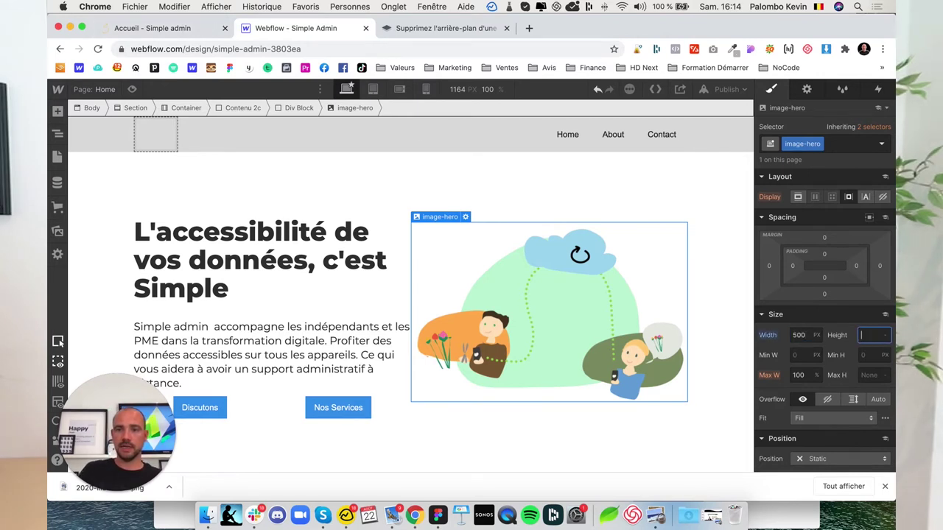
{"action": "type", "text": "50"}
{"action": "key", "text": "Return"}
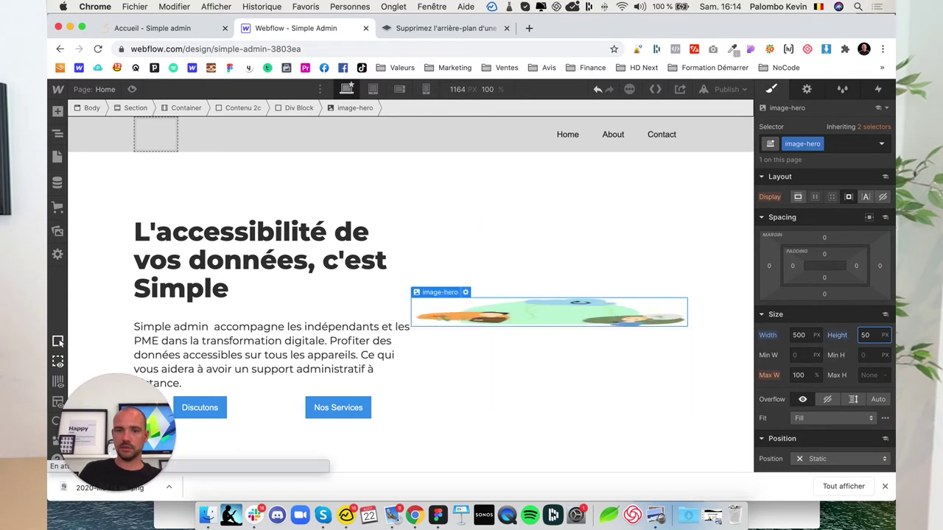
{"action": "left_click", "coordinate": [868, 337]}
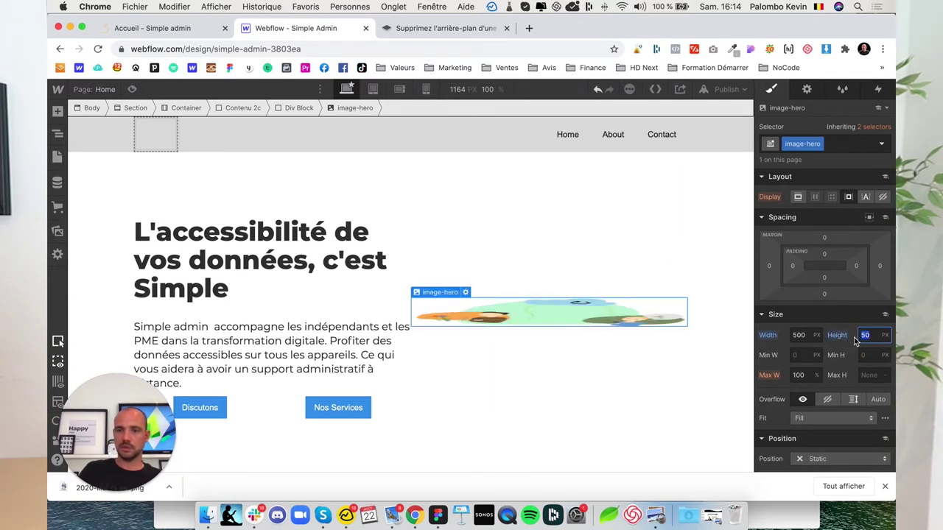
{"action": "left_click", "coordinate": [839, 337]}
{"action": "left_click", "coordinate": [825, 352]}
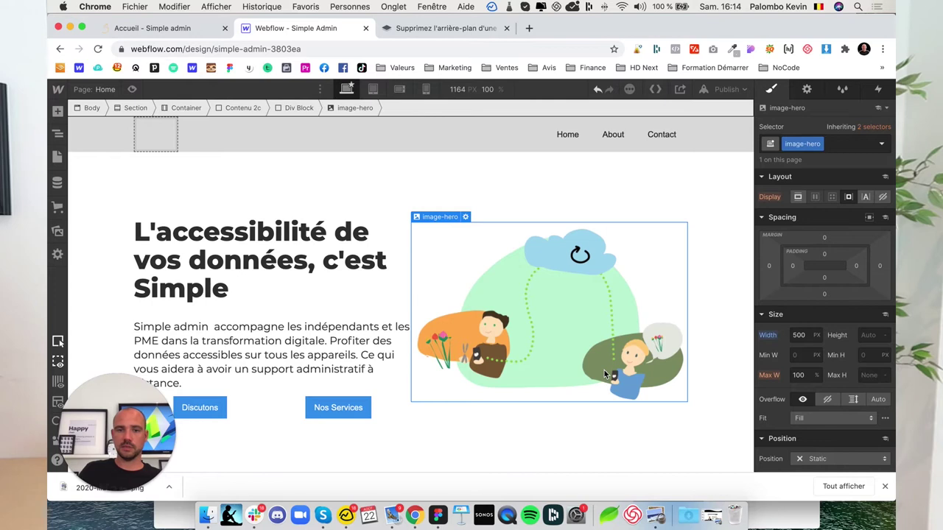
Set the hero Section's left and right padding to 2%.
{"action": "left_click", "coordinate": [132, 89]}
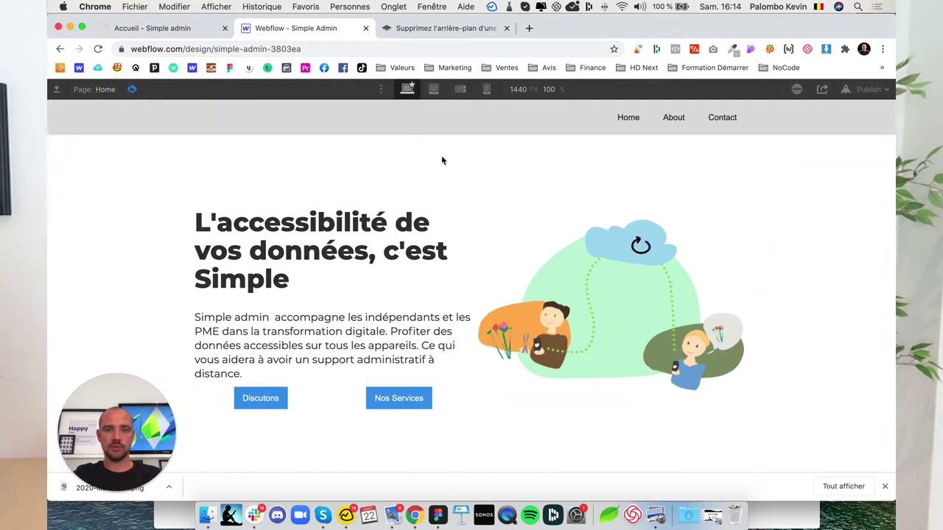
{"action": "left_click", "coordinate": [133, 89]}
{"action": "left_click", "coordinate": [95, 168]}
{"action": "left_click", "coordinate": [790, 270]}
{"action": "type", "text": "2"}
{"action": "key", "text": "Return"}
{"action": "left_click", "coordinate": [855, 265]}
{"action": "type", "text": "2"}
{"action": "key", "text": "Return"}
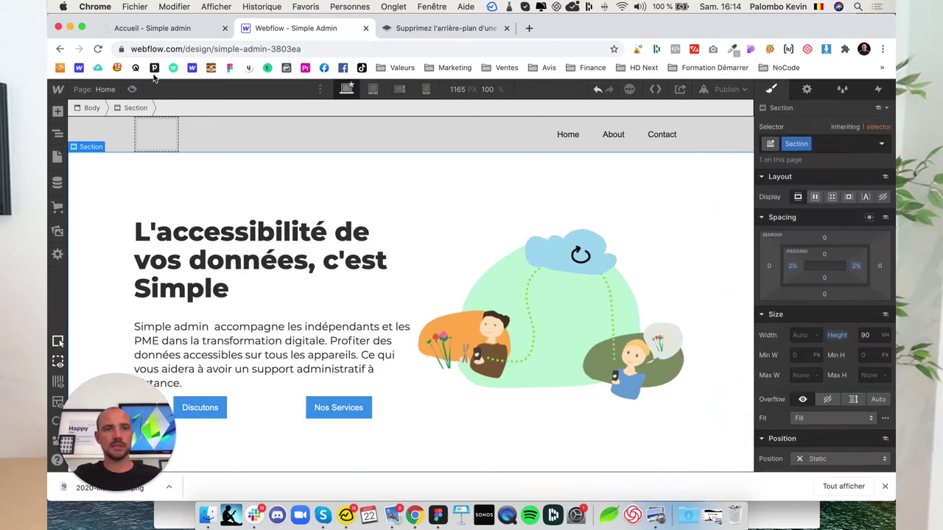
Preview the widened hero, then select the Section and the navbar Brand link.
{"action": "left_click", "coordinate": [132, 90]}
{"action": "left_click", "coordinate": [134, 90]}
{"action": "left_click", "coordinate": [193, 191]}
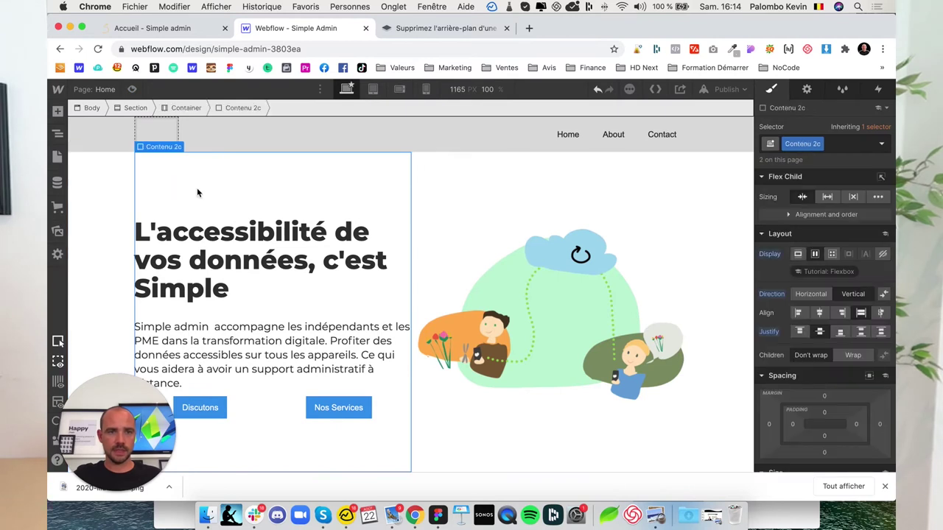
{"action": "scroll", "coordinate": [843, 341], "scroll_direction": "down", "scroll_amount": 3}
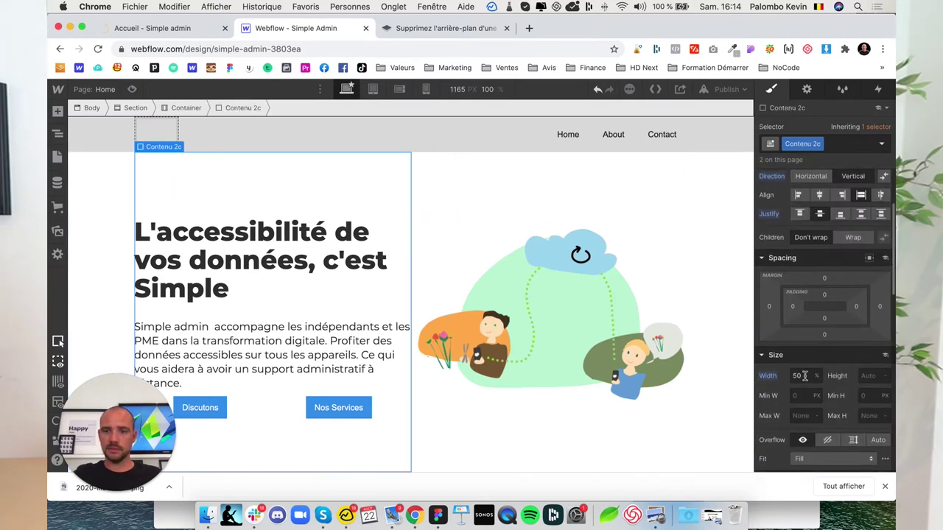
{"action": "left_click", "coordinate": [89, 174]}
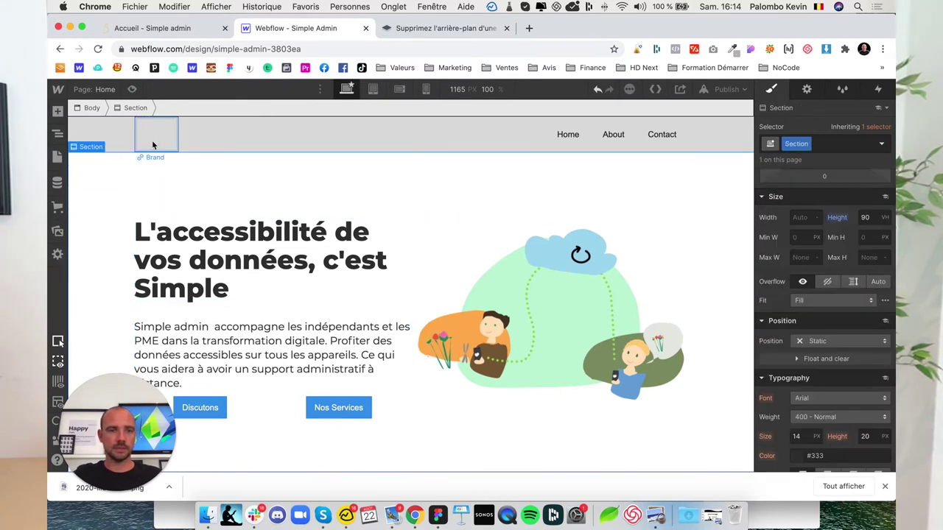
{"action": "left_click", "coordinate": [155, 137]}
On simple-admin.be, screenshot the Simple logo after trying the image downloader extension.
{"action": "left_click", "coordinate": [148, 28]}
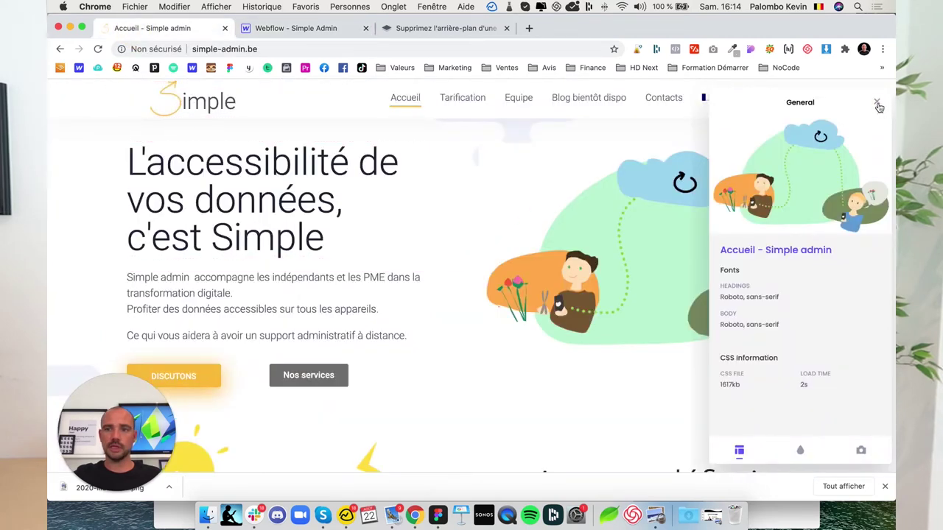
{"action": "left_click", "coordinate": [825, 49]}
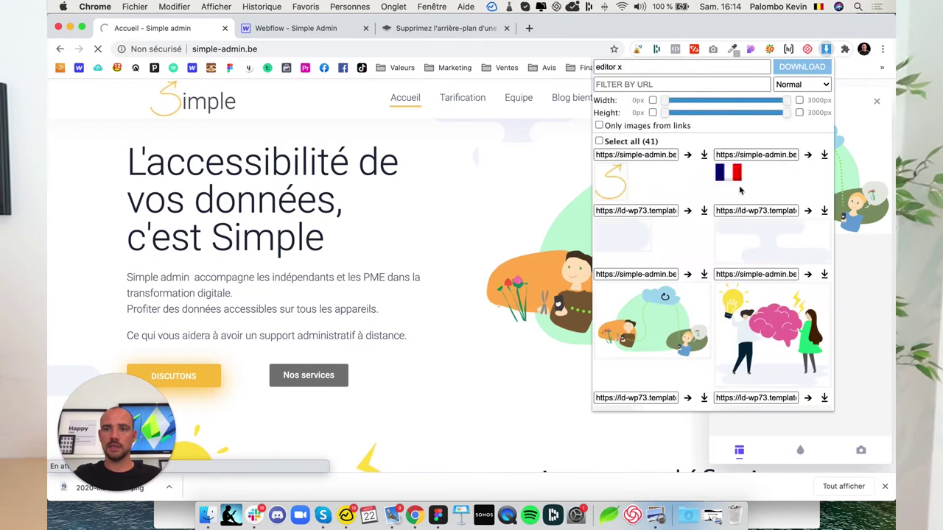
{"action": "scroll", "coordinate": [672, 205], "scroll_direction": "down", "scroll_amount": 2}
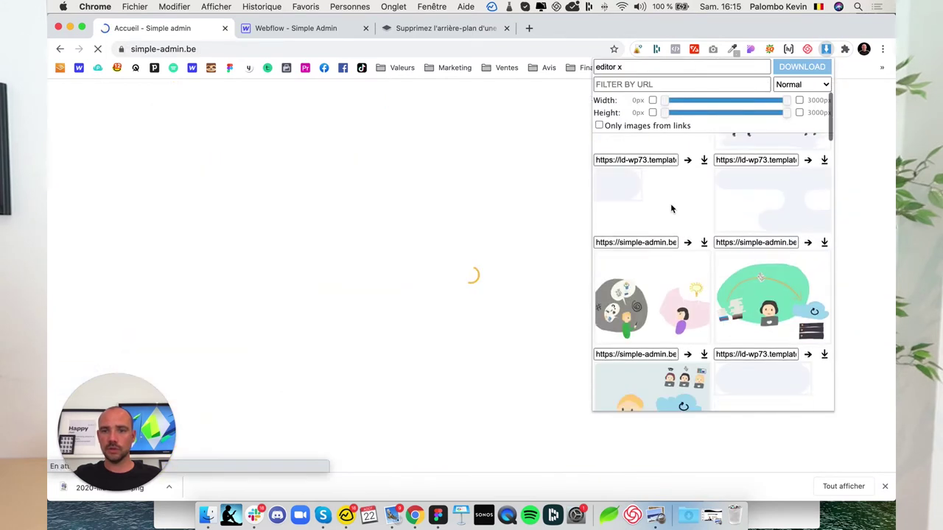
{"action": "left_click", "coordinate": [826, 49]}
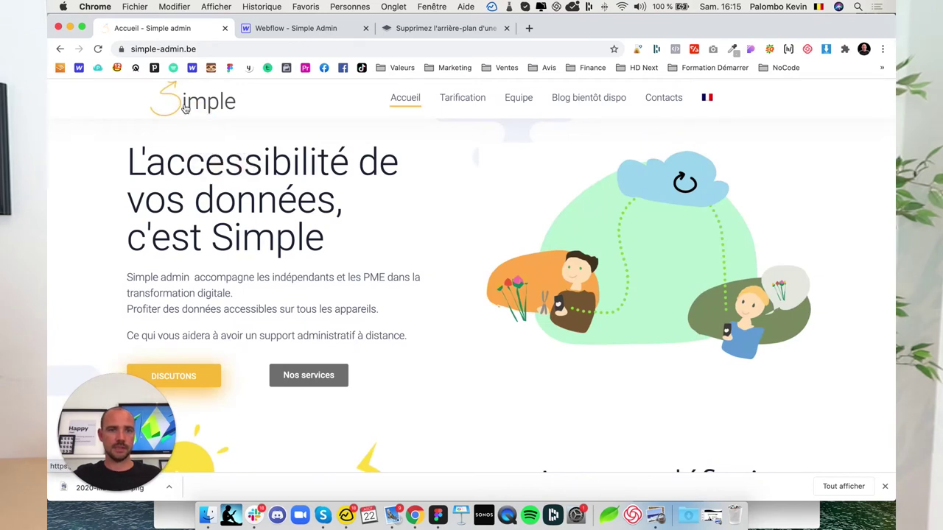
{"action": "right_click", "coordinate": [186, 108]}
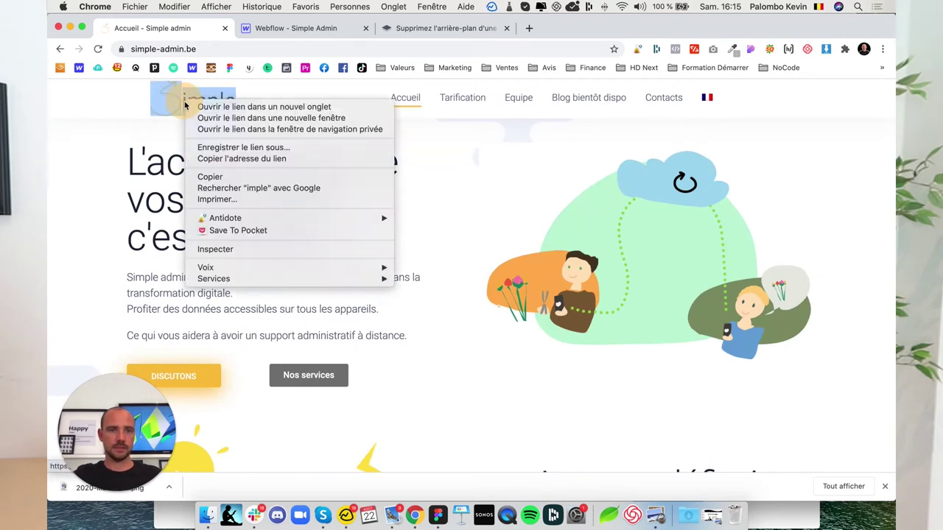
{"action": "left_click", "coordinate": [167, 159]}
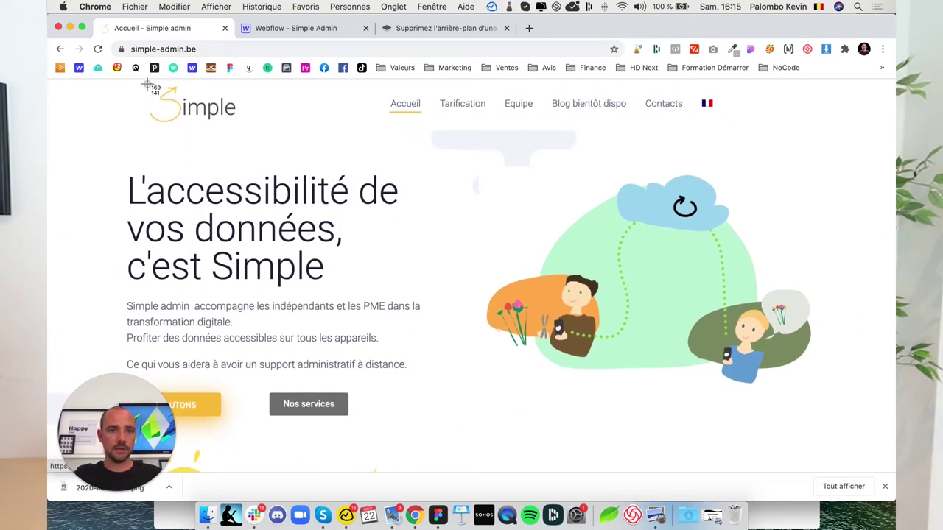
{"action": "left_click_drag", "start_coordinate": [145, 81], "coordinate": [236, 127]}
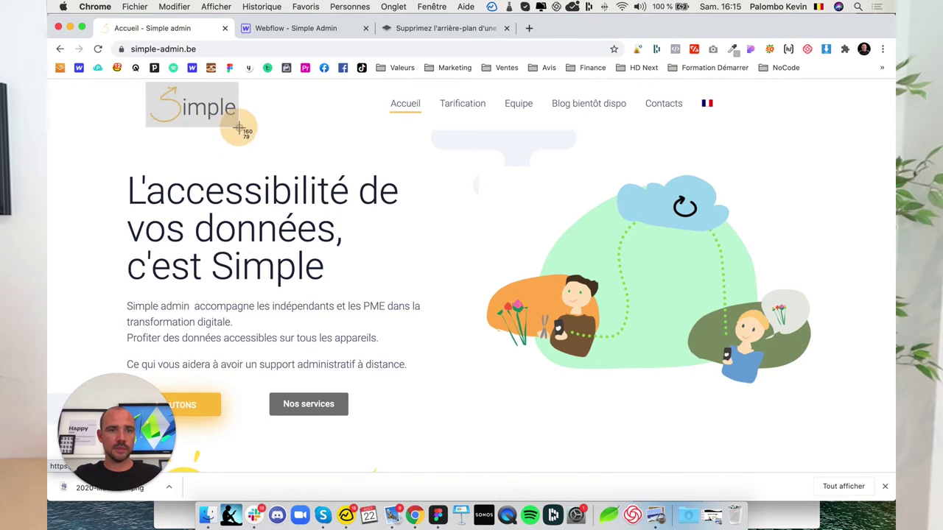
{"action": "left_click_drag", "start_coordinate": [239, 128], "coordinate": [238, 129]}
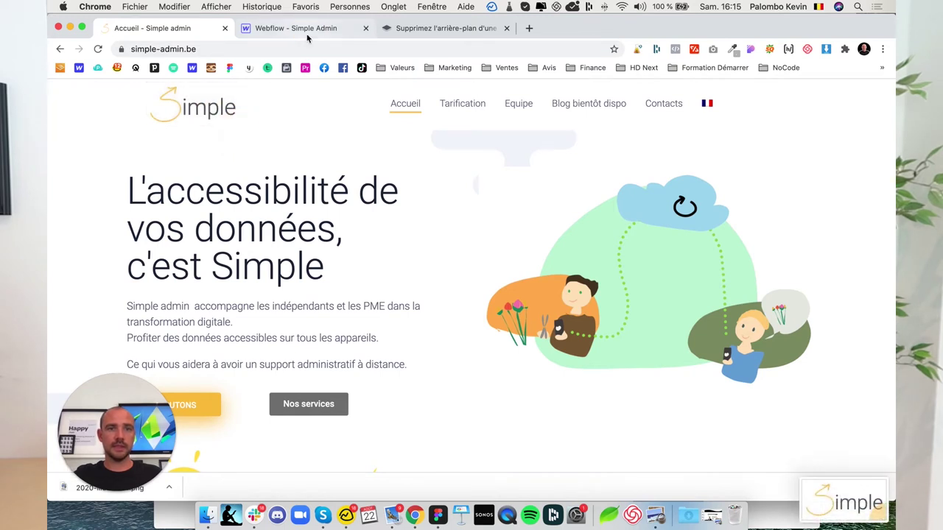
{"action": "left_click", "coordinate": [294, 28]}
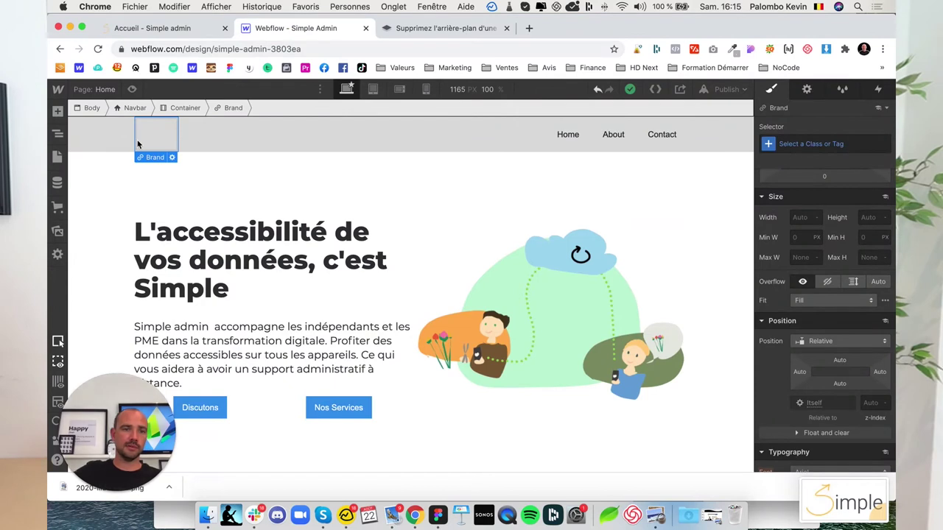
Change the Navbar background colour to white.
{"action": "left_click", "coordinate": [83, 135]}
{"action": "scroll", "coordinate": [840, 339], "scroll_direction": "down", "scroll_amount": 10}
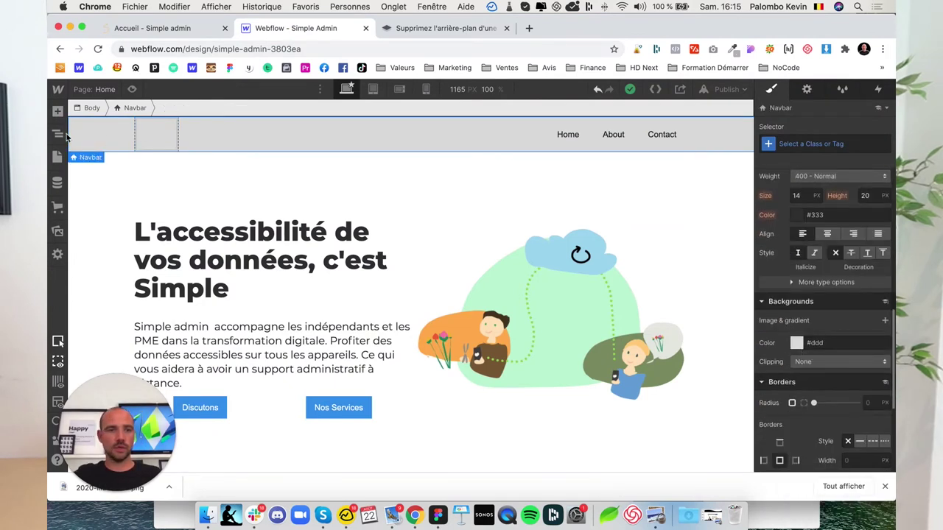
{"action": "left_click", "coordinate": [58, 134]}
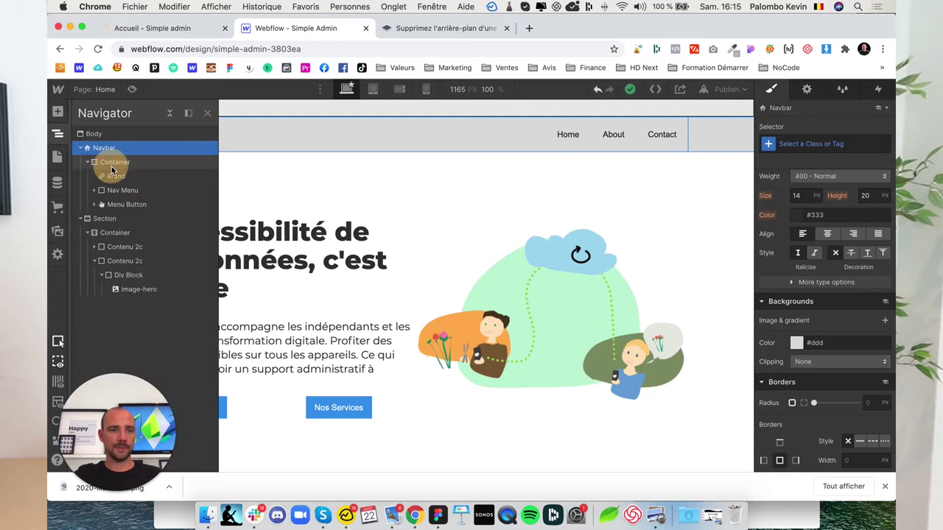
{"action": "left_click", "coordinate": [111, 164]}
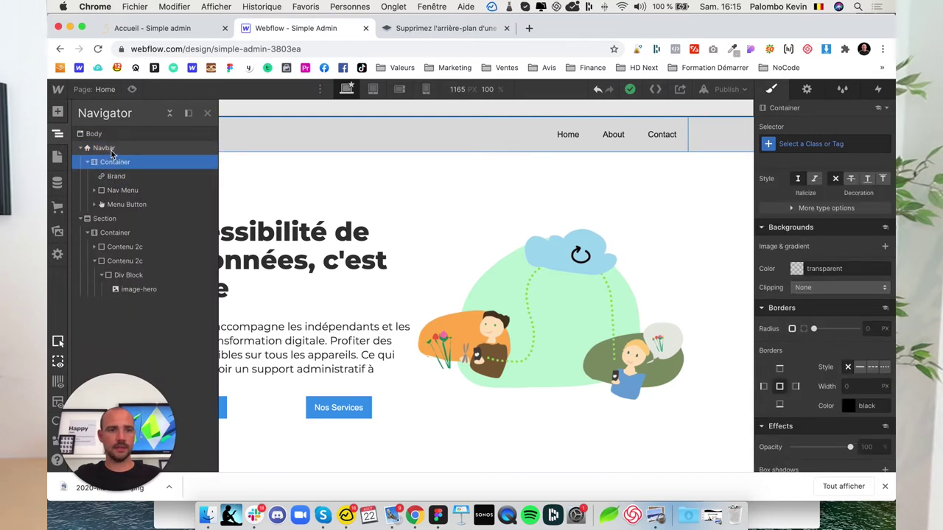
{"action": "left_click", "coordinate": [111, 149]}
{"action": "left_click", "coordinate": [797, 343]}
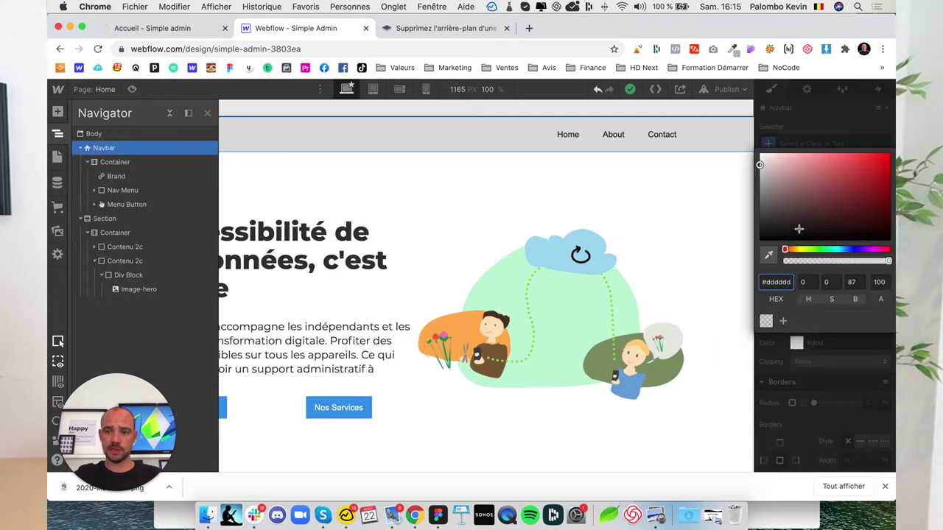
{"action": "left_click_drag", "start_coordinate": [790, 206], "coordinate": [760, 163]}
{"action": "left_click", "coordinate": [813, 403]}
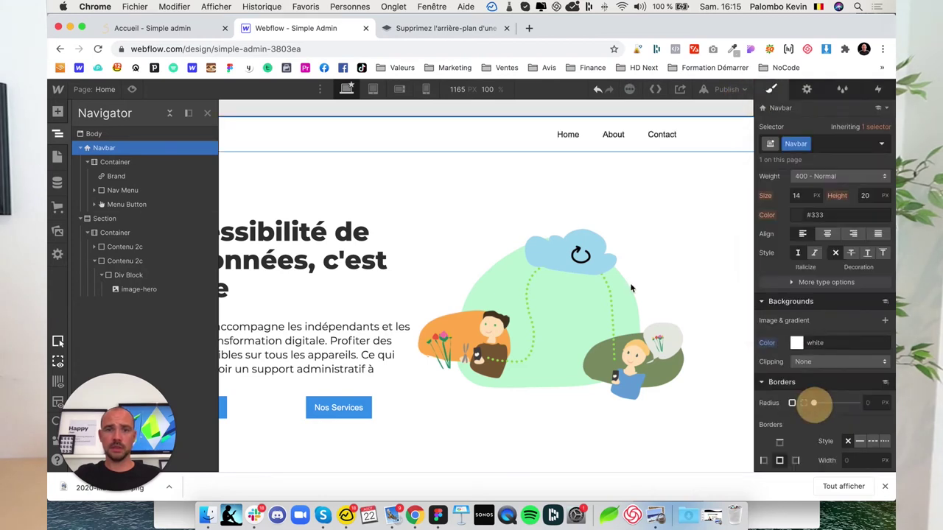
Select the Brand link in the navbar and open its settings.
{"action": "left_click", "coordinate": [57, 134]}
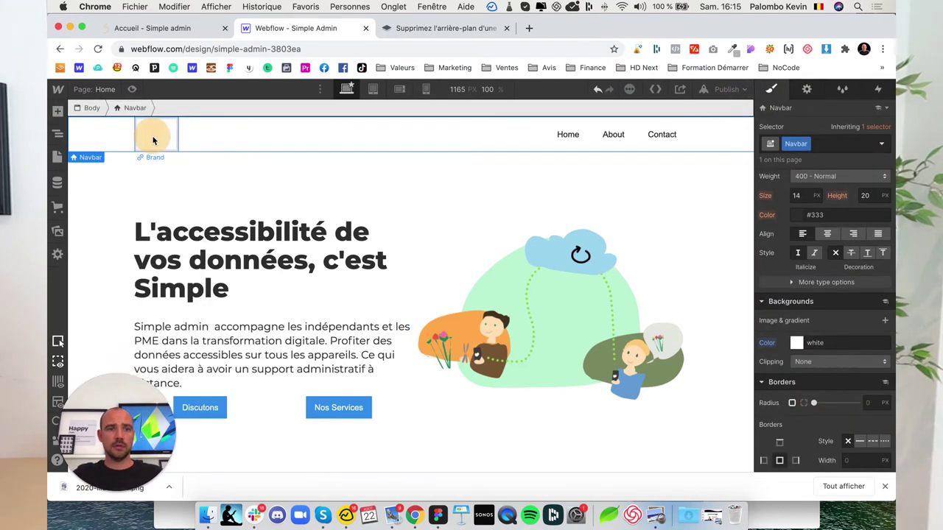
{"action": "left_click", "coordinate": [153, 139]}
{"action": "left_click", "coordinate": [56, 134]}
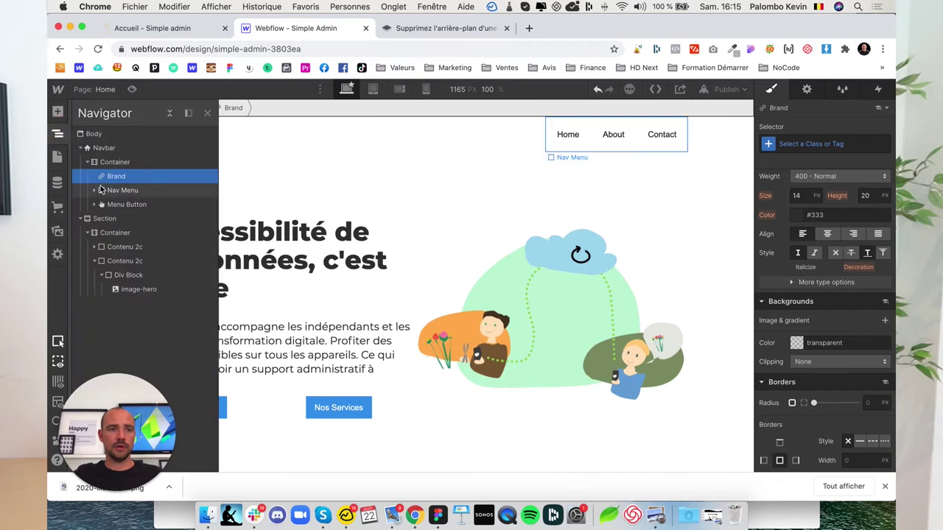
{"action": "left_click", "coordinate": [808, 90]}
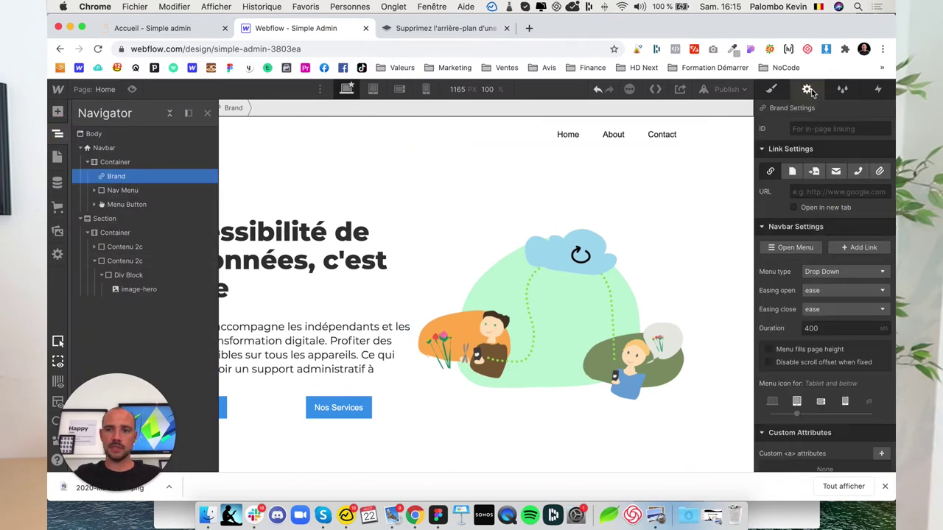
Insert an Image element into the Brand link and open the asset library.
{"action": "left_click", "coordinate": [58, 112]}
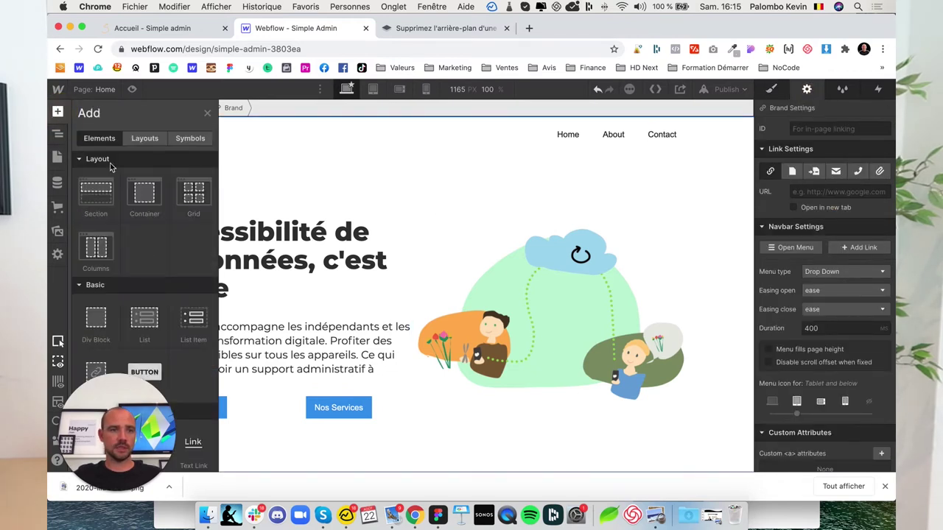
{"action": "scroll", "coordinate": [107, 295], "scroll_direction": "down", "scroll_amount": 4}
{"action": "scroll", "coordinate": [107, 309], "scroll_direction": "down", "scroll_amount": 4}
{"action": "scroll", "coordinate": [105, 326], "scroll_direction": "down", "scroll_amount": 4}
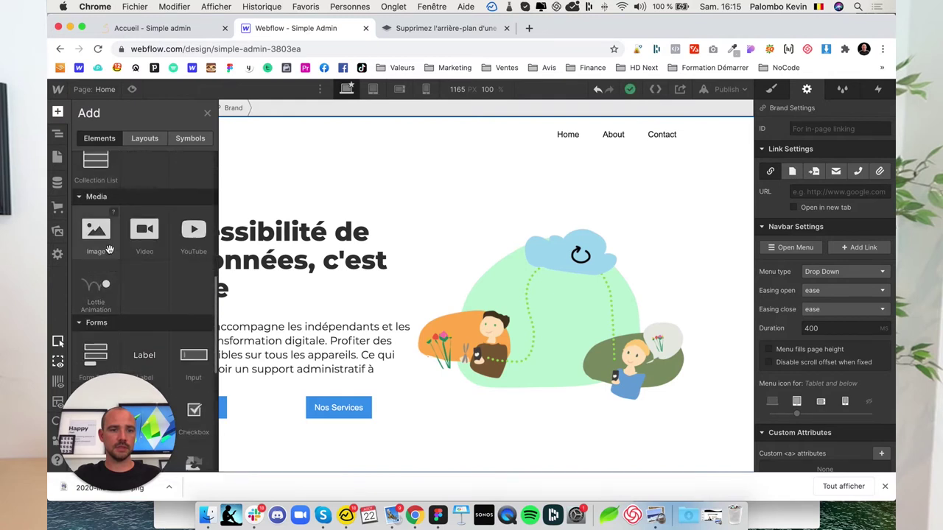
{"action": "left_click", "coordinate": [99, 237]}
{"action": "left_click", "coordinate": [247, 234]}
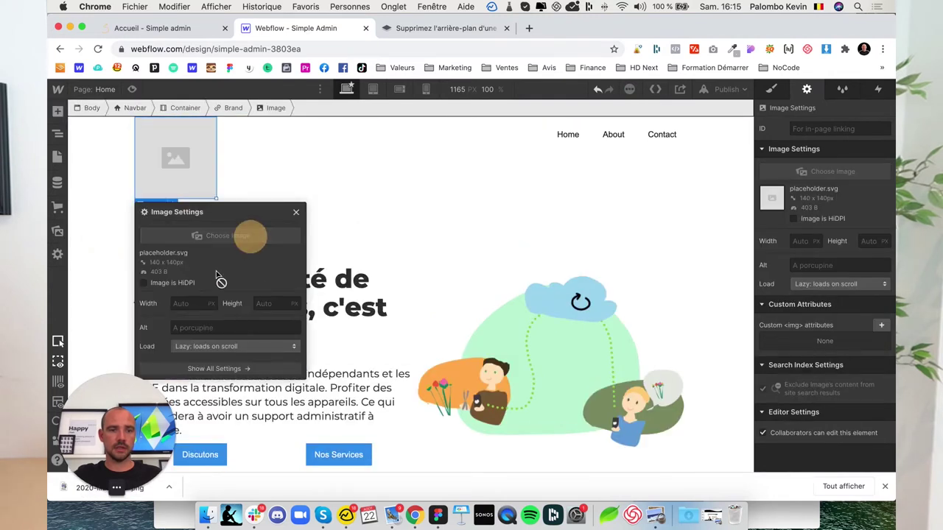
Upload the Simple logo screenshot, apply it, and shrink it to 121 px as HiDPI.
{"action": "mouse_move", "coordinate": [96, 442]}
{"action": "left_mouse_down"}
{"action": "mouse_move", "coordinate": [104, 297]}
{"action": "mouse_move", "coordinate": [157, 389]}
{"action": "left_mouse_up"}
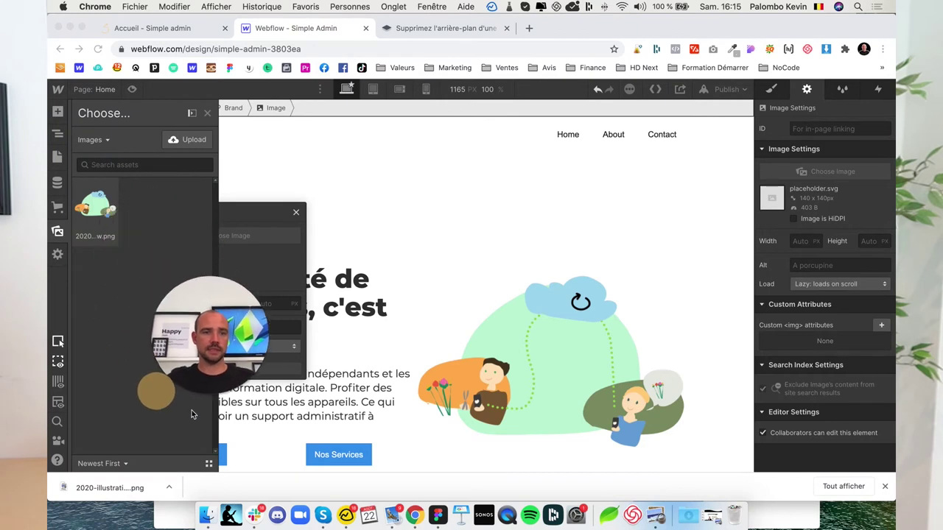
{"action": "left_click_drag", "start_coordinate": [103, 487], "coordinate": [136, 292]}
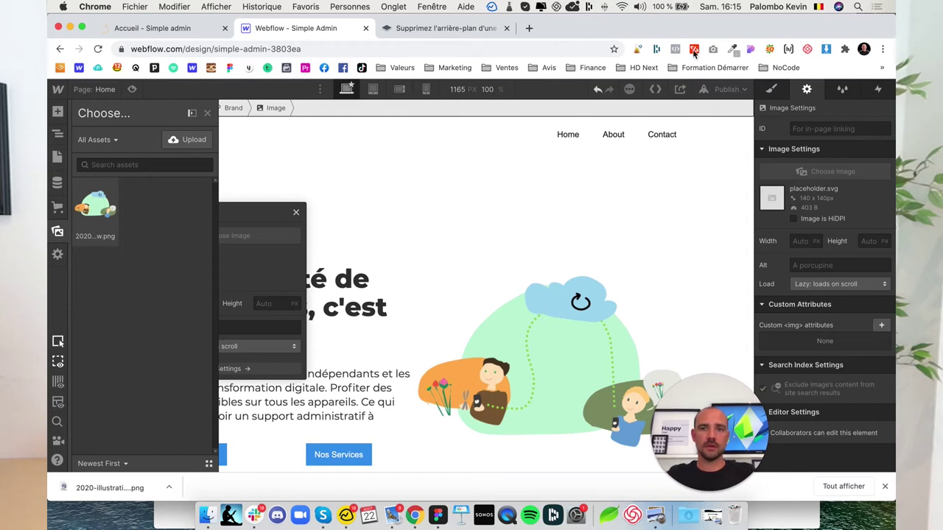
{"action": "left_click_drag", "start_coordinate": [847, 30], "coordinate": [789, 29]}
{"action": "left_click", "coordinate": [865, 256]}
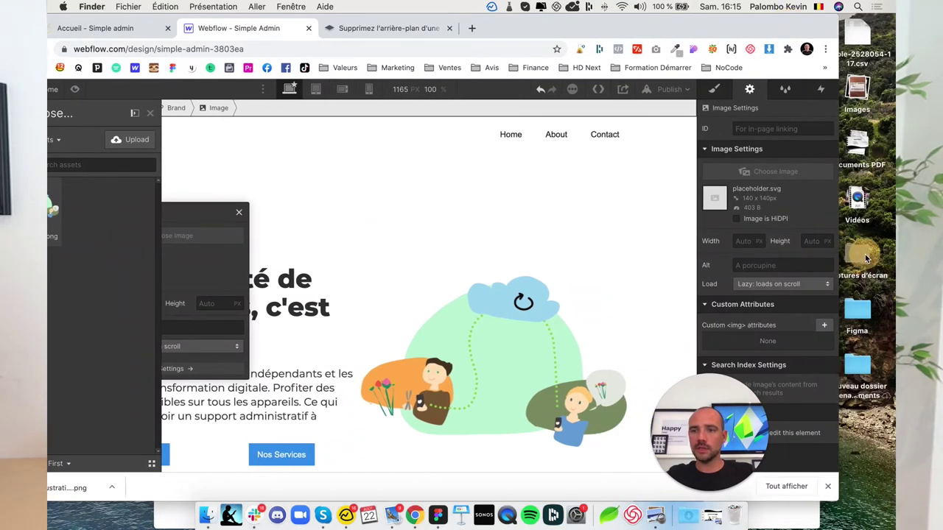
{"action": "left_click_drag", "start_coordinate": [656, 30], "coordinate": [679, 29]}
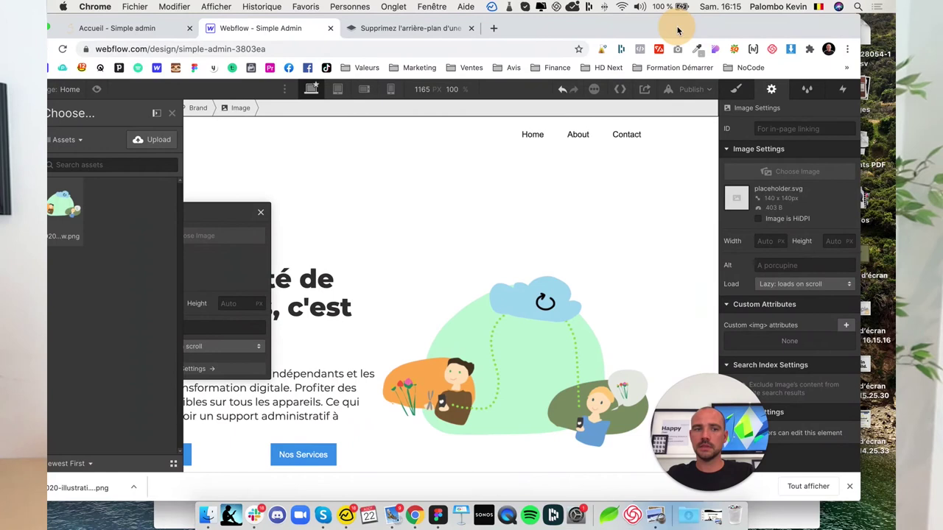
{"action": "left_click_drag", "start_coordinate": [877, 319], "coordinate": [186, 266]}
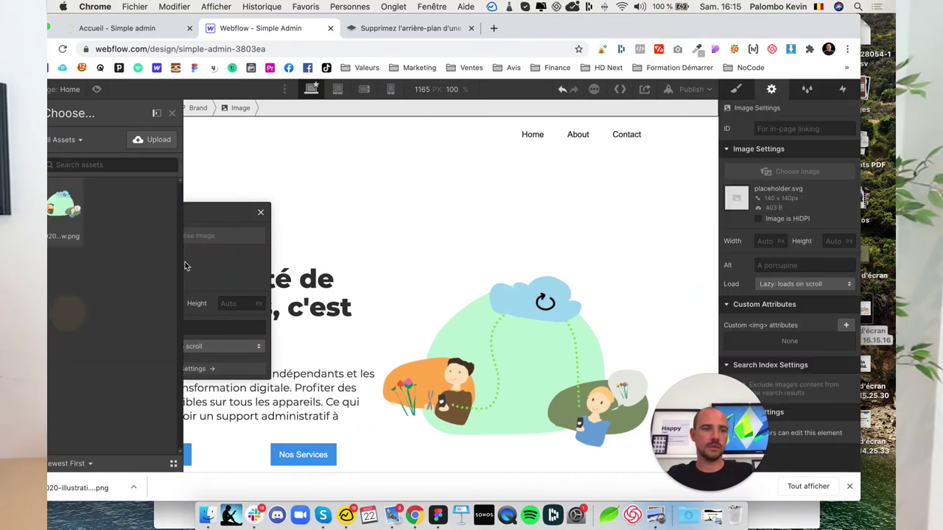
{"action": "left_click_drag", "start_coordinate": [538, 29], "coordinate": [574, 31]}
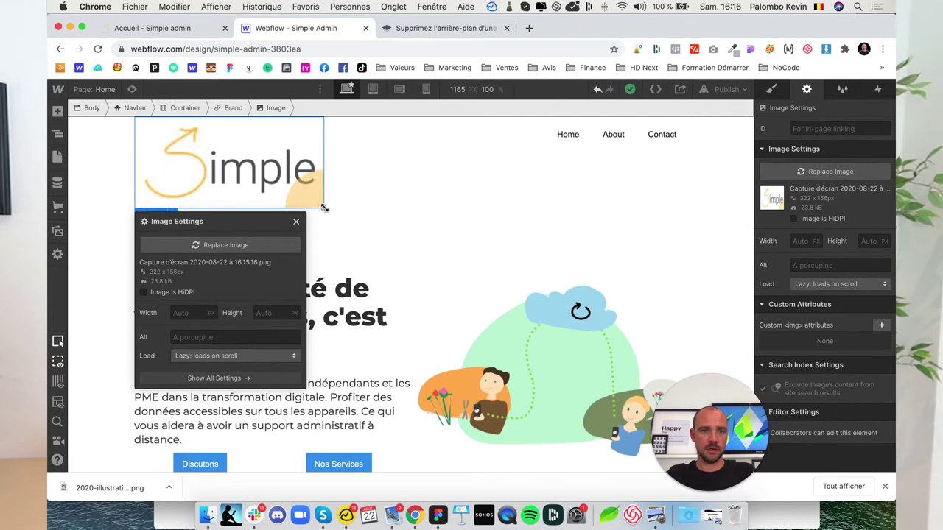
{"action": "left_click_drag", "start_coordinate": [324, 209], "coordinate": [206, 151]}
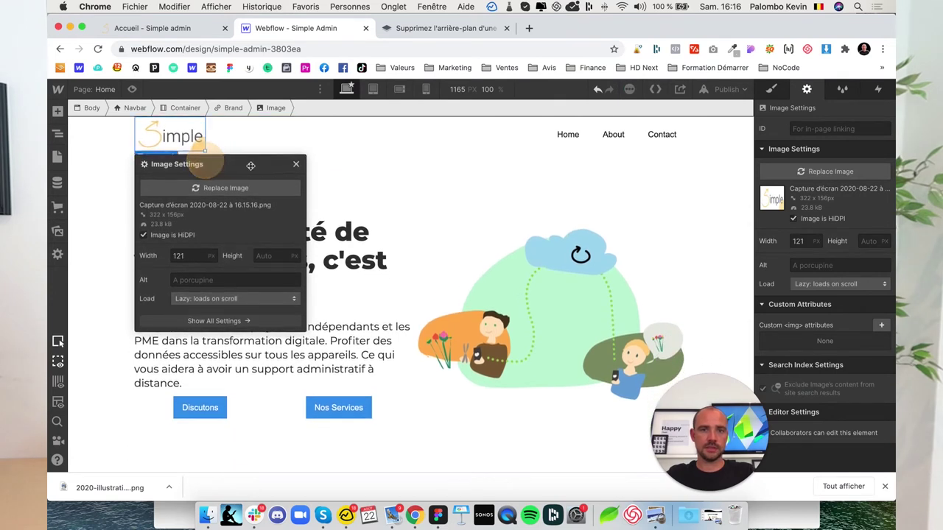
Style the Home nav link as Montserrat 600 Semi Bold at 16 px.
{"action": "left_click", "coordinate": [564, 135]}
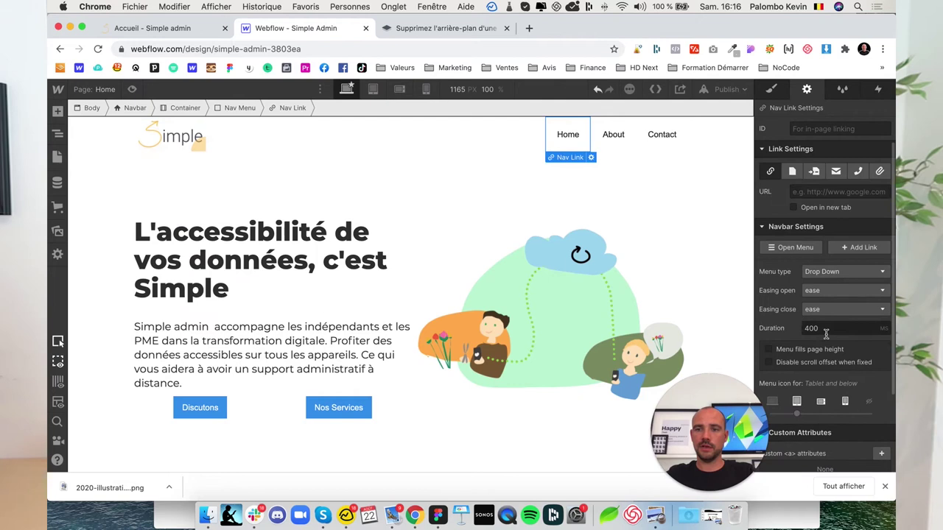
{"action": "key", "text": "s"}
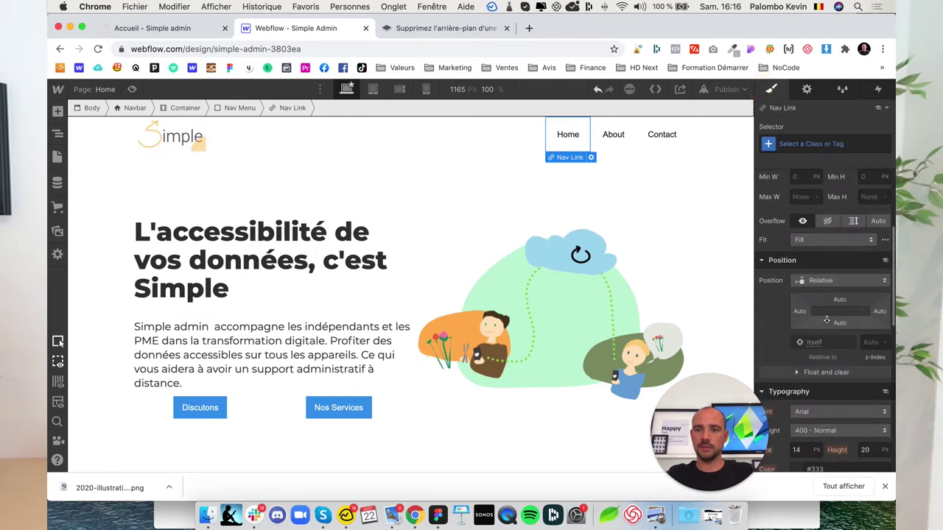
{"action": "scroll", "coordinate": [827, 319], "scroll_direction": "down", "scroll_amount": 2}
{"action": "scroll", "coordinate": [825, 309], "scroll_direction": "down", "scroll_amount": 2}
{"action": "scroll", "coordinate": [822, 296], "scroll_direction": "down", "scroll_amount": 2}
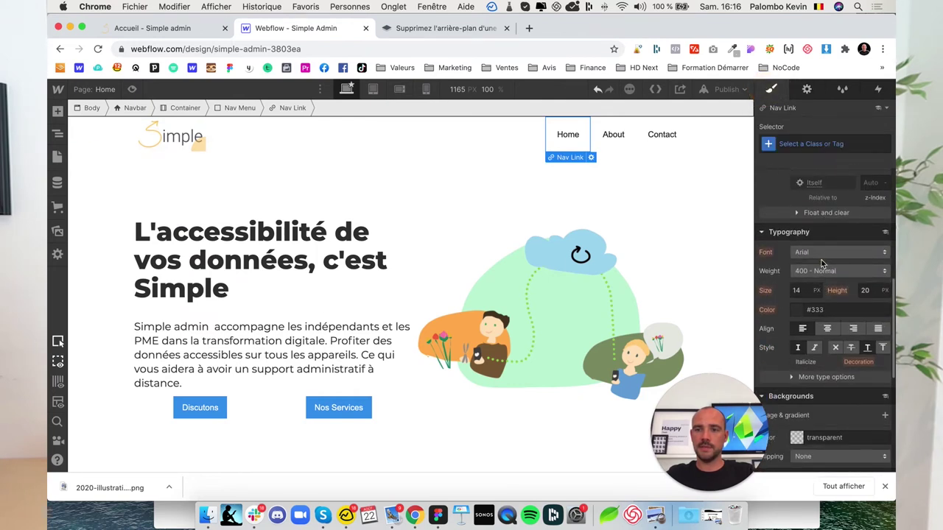
{"action": "left_click", "coordinate": [821, 255]}
{"action": "left_click", "coordinate": [818, 275]}
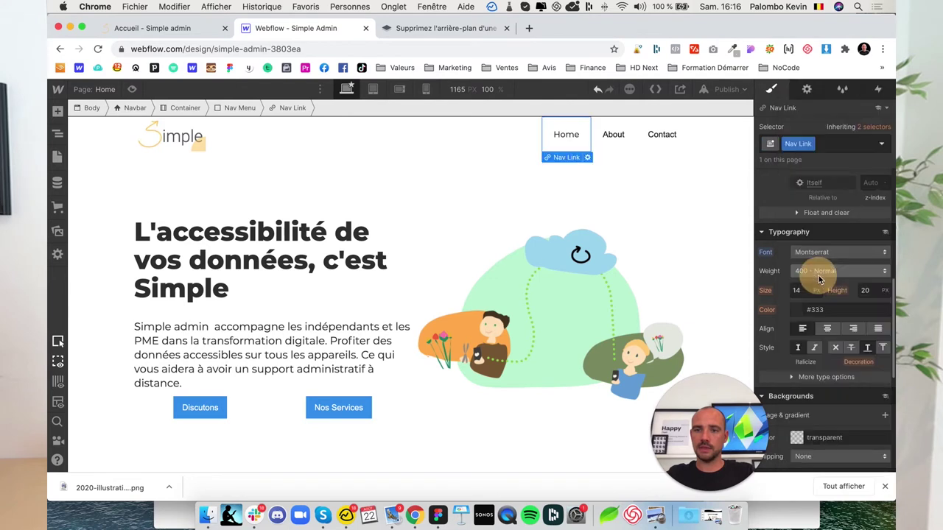
{"action": "left_click", "coordinate": [817, 277]}
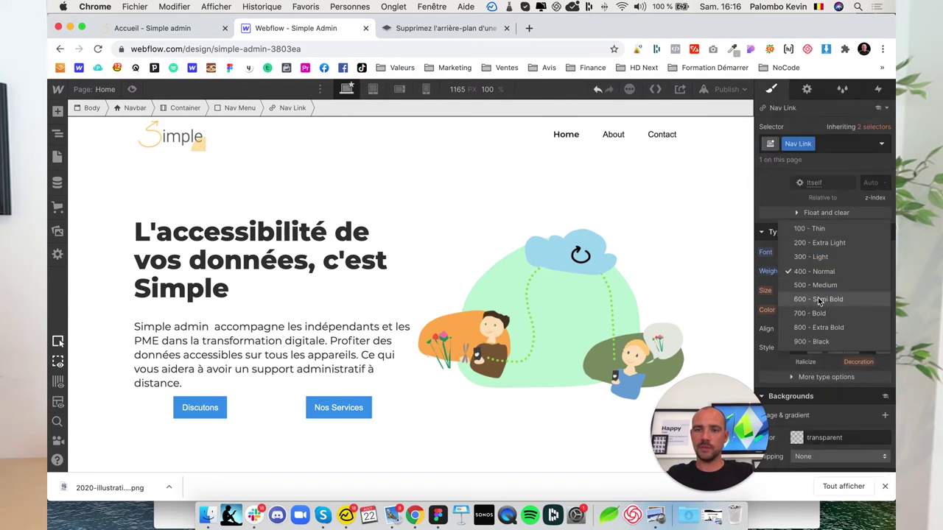
{"action": "left_click", "coordinate": [819, 299]}
{"action": "left_click", "coordinate": [805, 290]}
{"action": "type", "text": "16"}
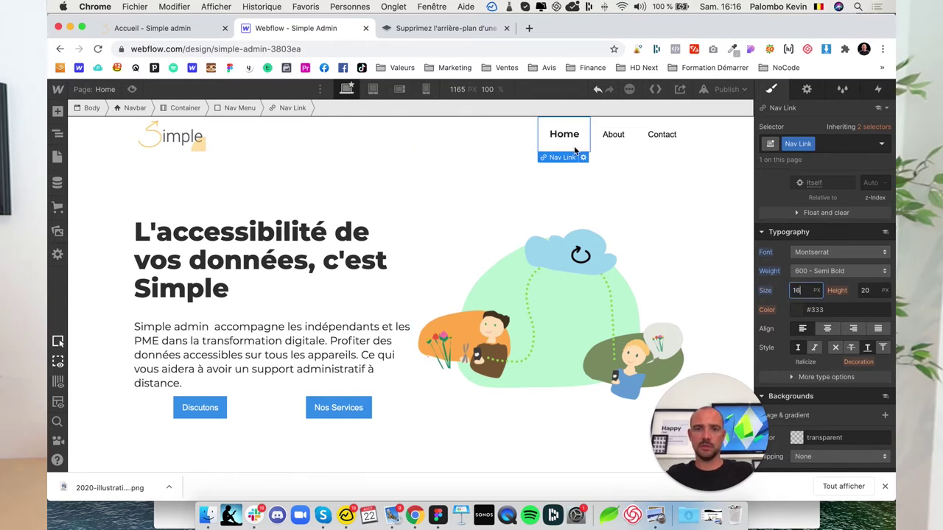
{"action": "type", "text": "ance."}
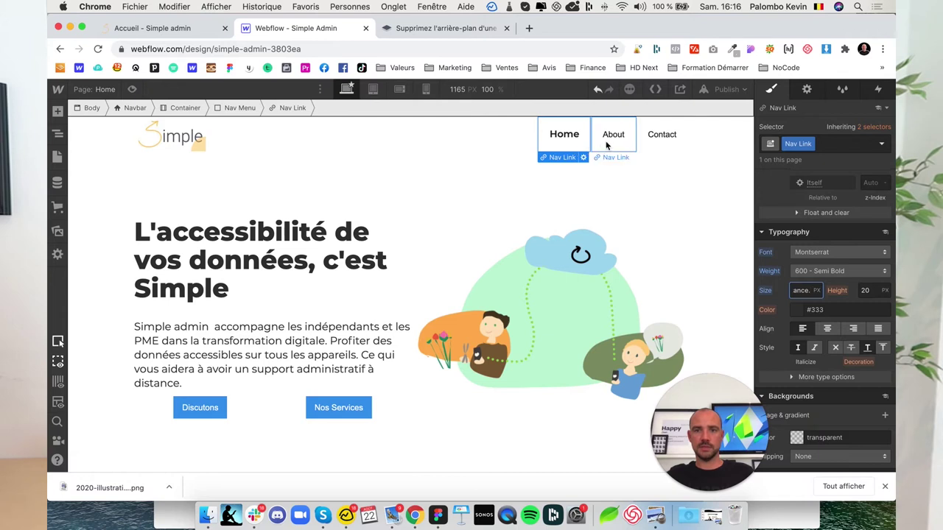
Replace About and Contact with two duplicates of Home, then compare with the live site.
{"action": "left_click", "coordinate": [606, 145]}
{"action": "key", "text": "Delete"}
{"action": "key", "text": "Delete"}
{"action": "key", "text": "super+d"}
{"action": "key", "text": "super+d"}
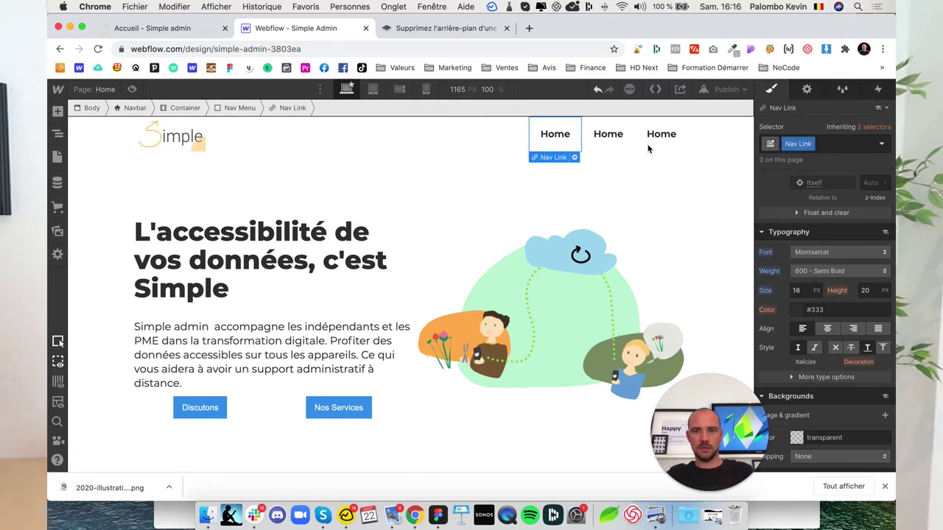
{"action": "left_click", "coordinate": [159, 28]}
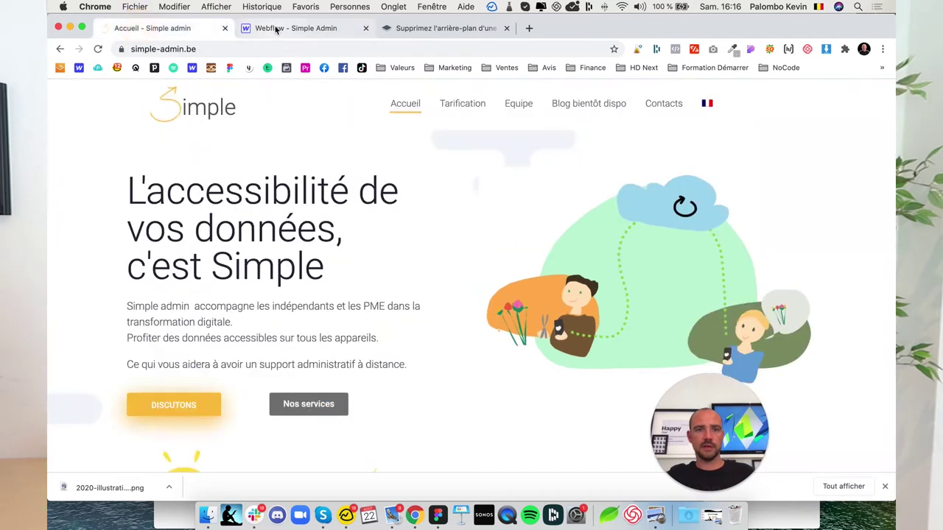
{"action": "left_click", "coordinate": [276, 28]}
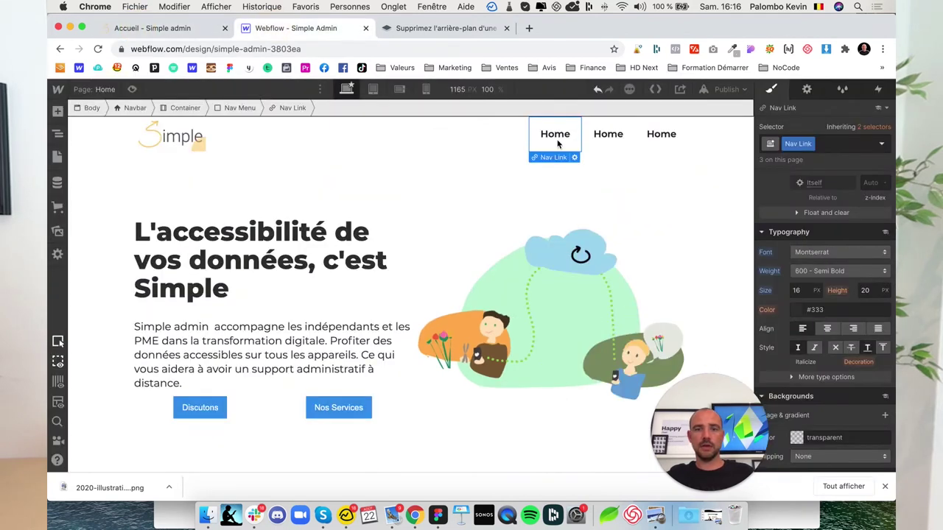
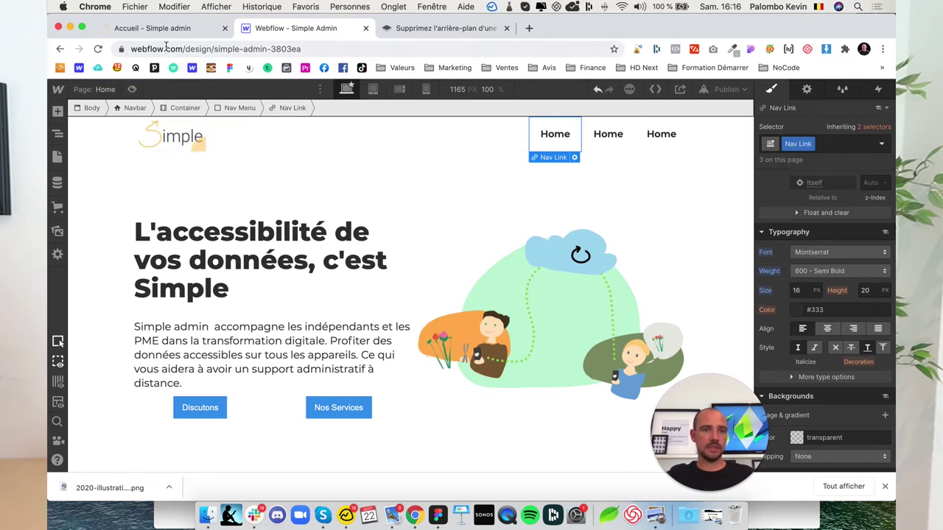
Rename the first navbar link to Tarification, checking the live Simple site's labels.
{"action": "left_click", "coordinate": [152, 28]}
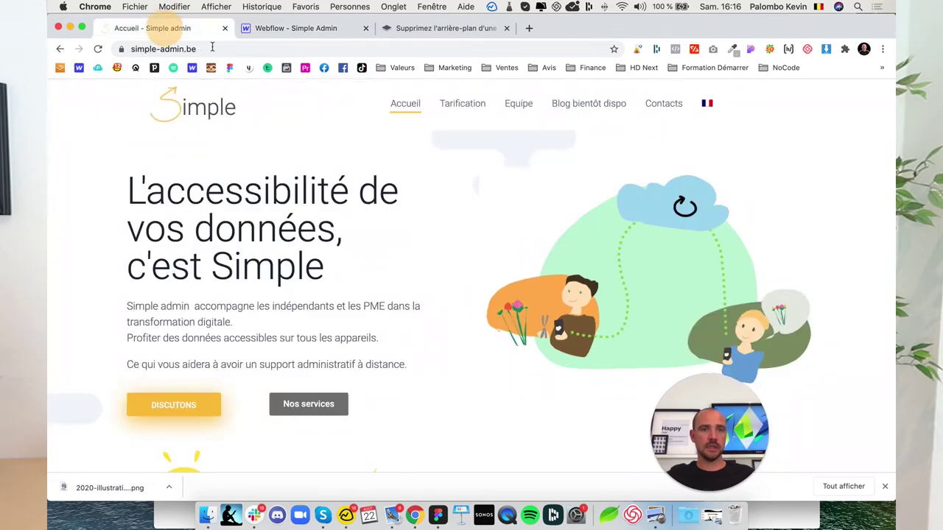
{"action": "left_click", "coordinate": [259, 29]}
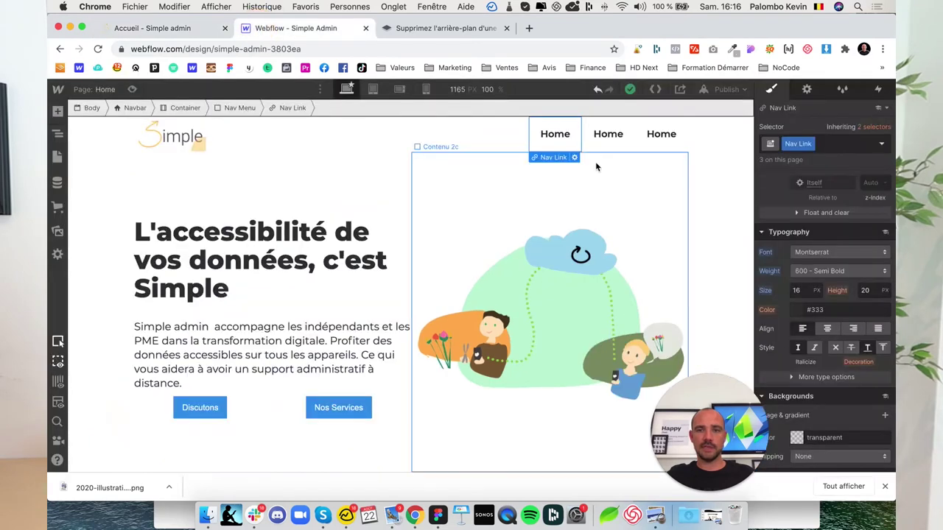
{"action": "double_click", "coordinate": [560, 135]}
{"action": "type", "text": "Tar"}
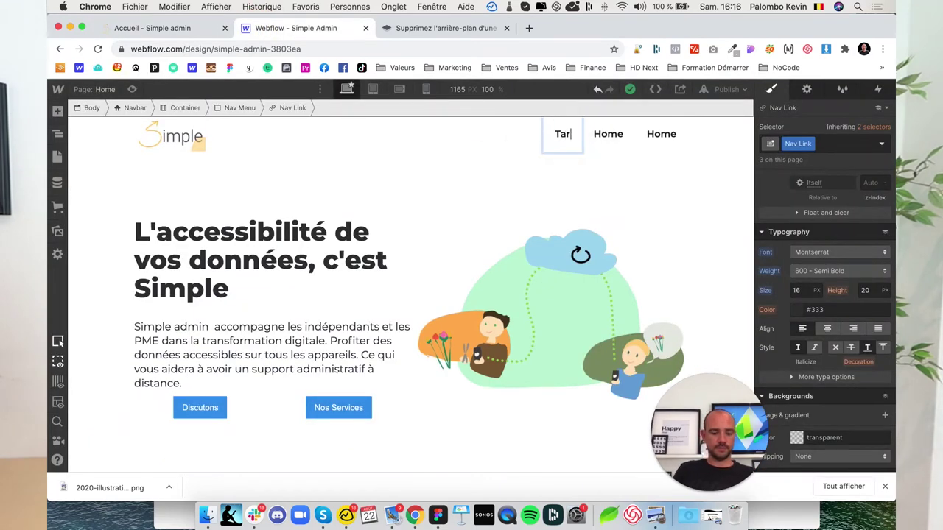
{"action": "type", "text": "ification"}
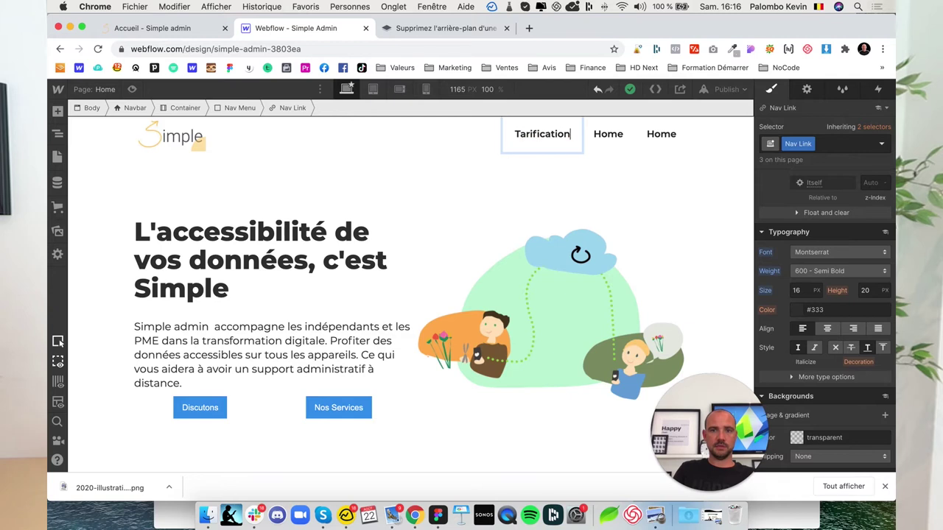
{"action": "key", "text": "Escape"}
{"action": "left_click", "coordinate": [186, 32]}
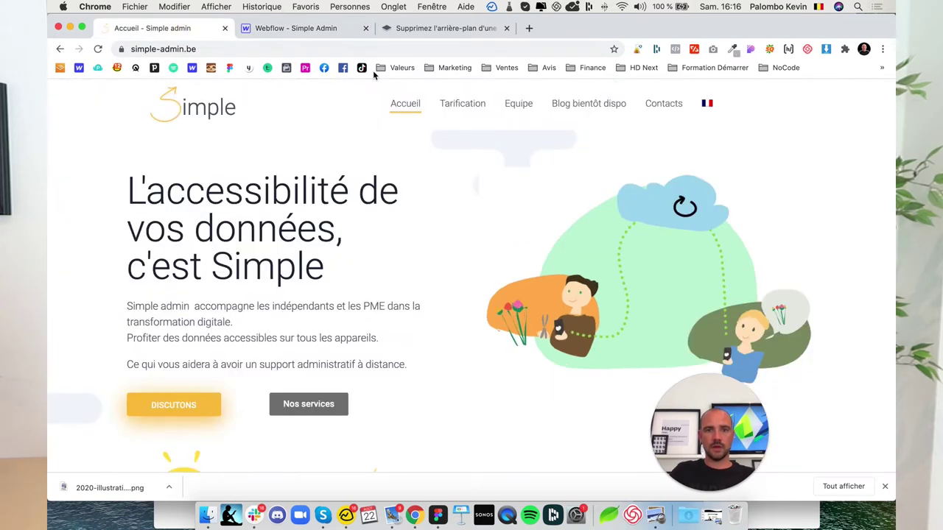
{"action": "left_click", "coordinate": [321, 29]}
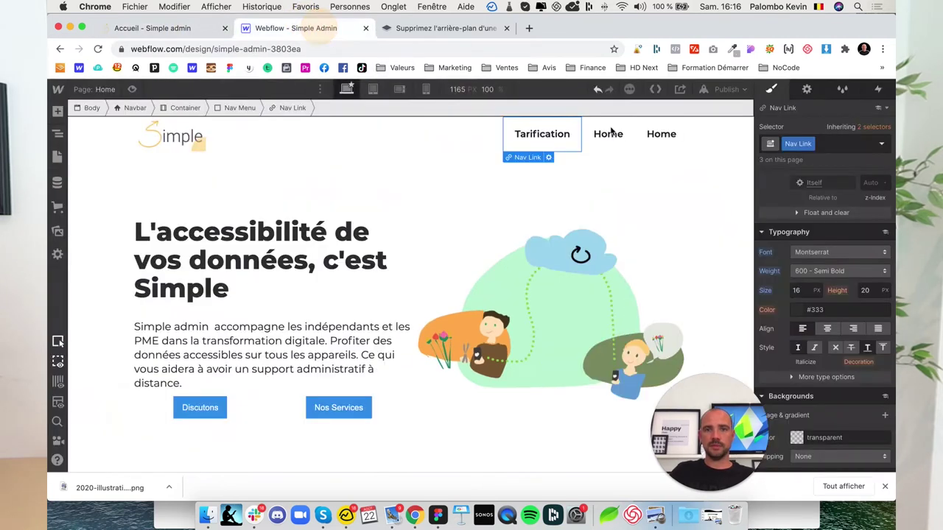
Rename the second and third navbar links to Equipe and Blog.
{"action": "double_click", "coordinate": [620, 134]}
{"action": "type", "text": "Equipe"}
{"action": "left_click", "coordinate": [170, 28]}
{"action": "left_click", "coordinate": [272, 30]}
{"action": "double_click", "coordinate": [648, 134]}
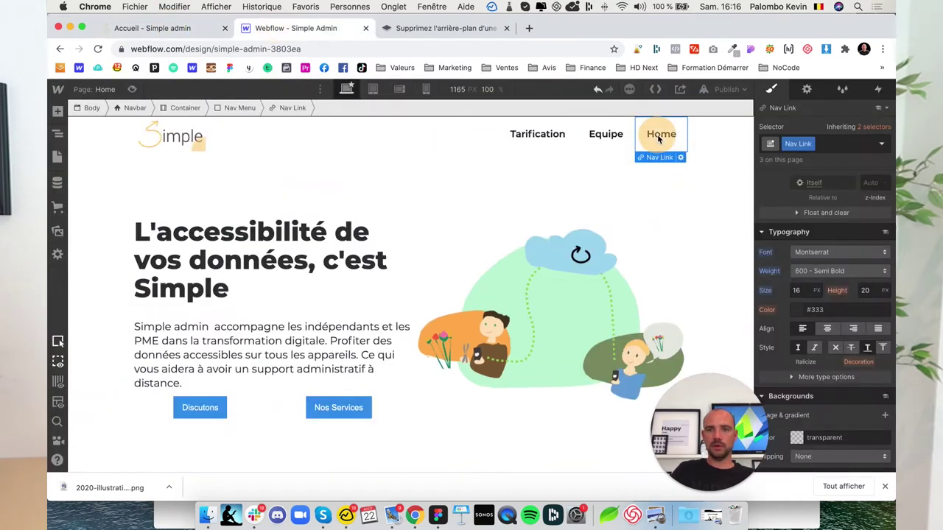
{"action": "type", "text": "Blog"}
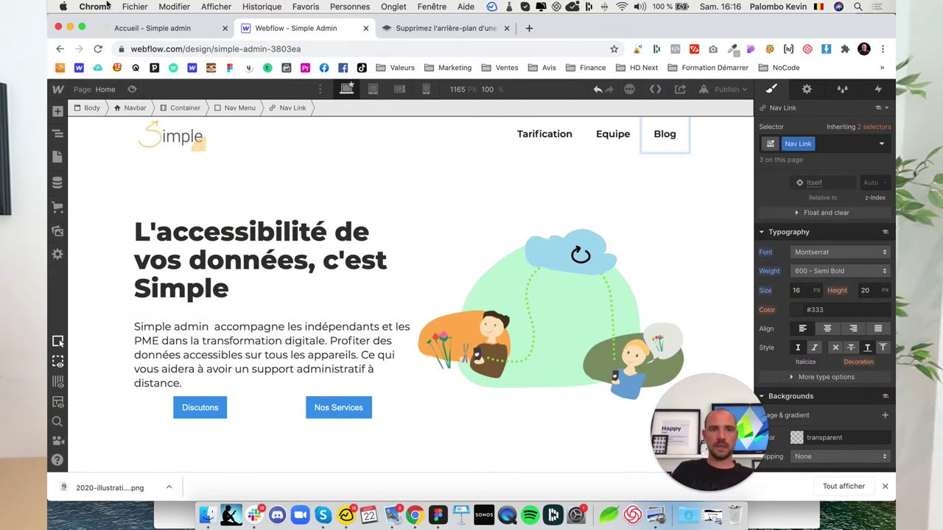
{"action": "left_click", "coordinate": [148, 28]}
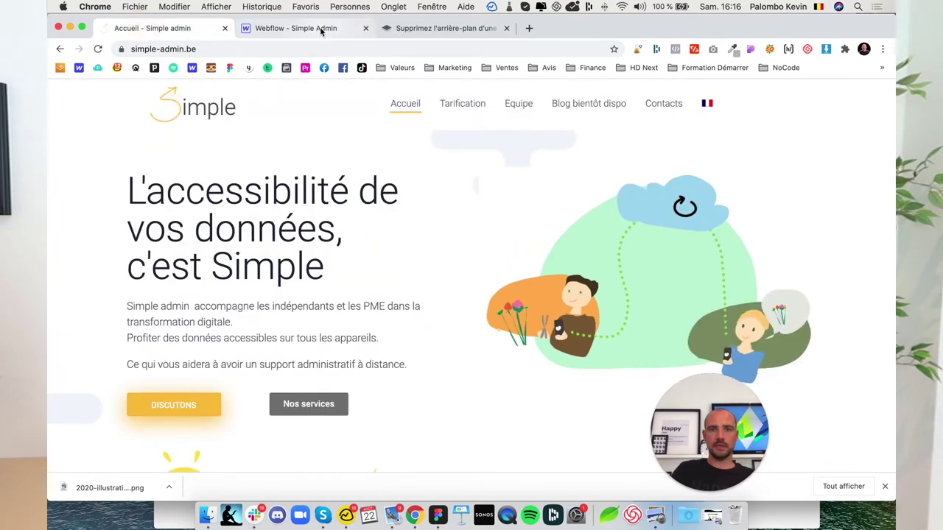
{"action": "left_click", "coordinate": [322, 30]}
Duplicate the Blog link and rename the copy to Contact.
{"action": "left_click", "coordinate": [659, 155]}
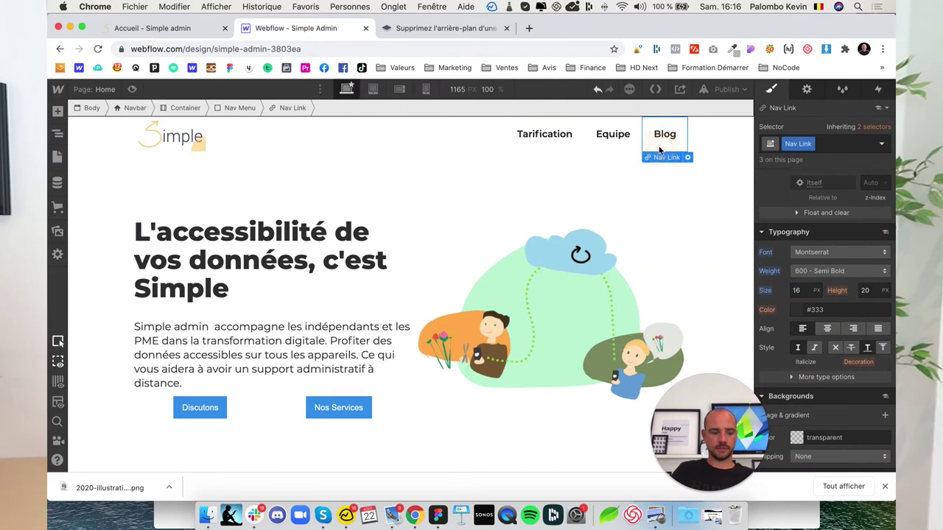
{"action": "key", "text": "super+d"}
{"action": "double_click", "coordinate": [658, 140]}
{"action": "key", "text": "Delete"}
{"action": "key", "text": "Delete"}
{"action": "key", "text": "Delete"}
{"action": "type", "text": "Contac"}
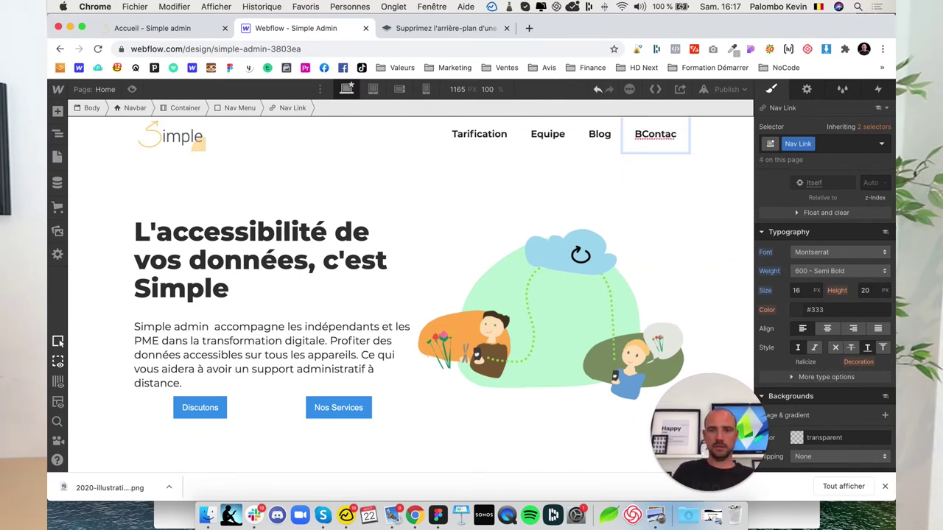
{"action": "type", "text": "t"}
{"action": "key", "text": "BackSpace"}
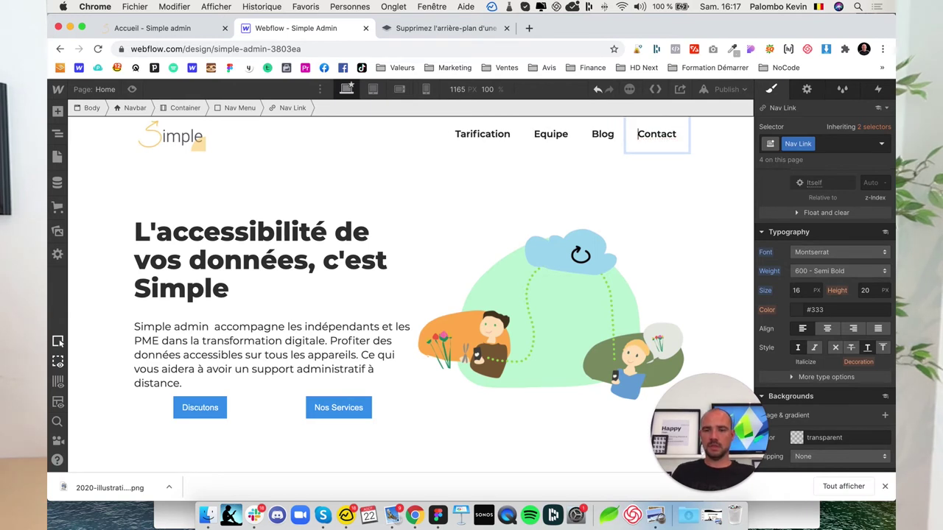
{"action": "left_click", "coordinate": [101, 291]}
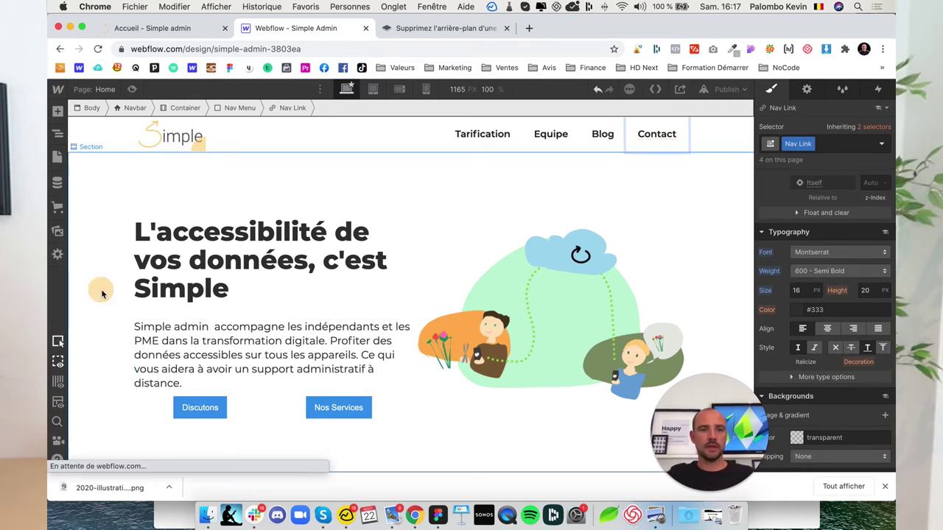
{"action": "left_click", "coordinate": [198, 146]}
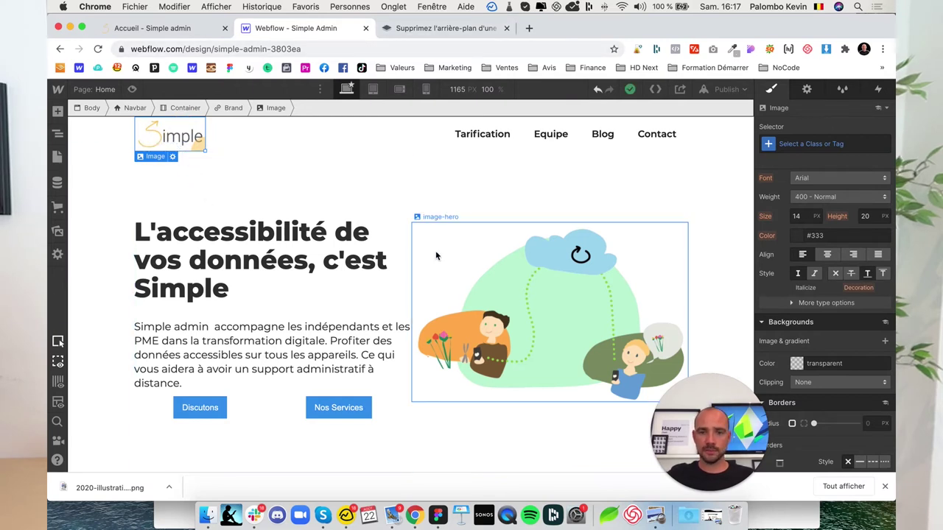
Select the hero section, briefly opening and closing the element tree.
{"action": "left_click", "coordinate": [79, 175]}
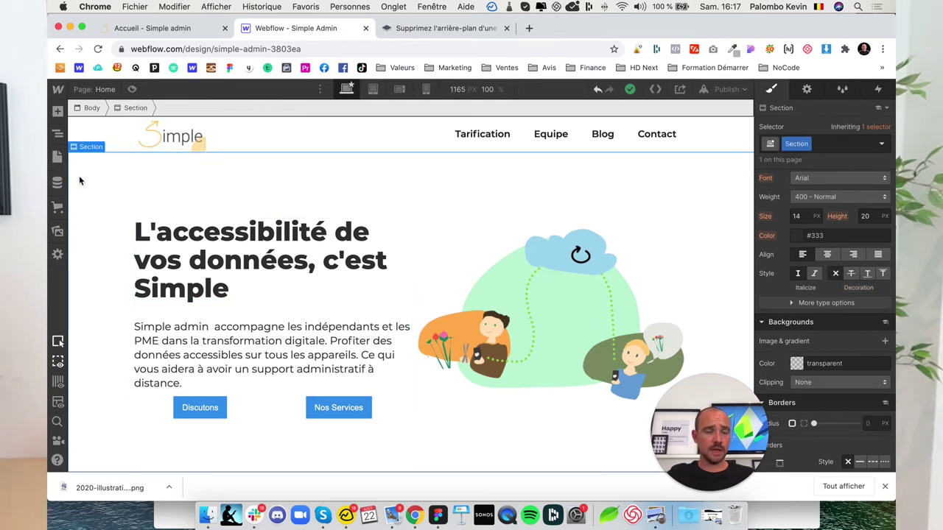
{"action": "left_click", "coordinate": [58, 133]}
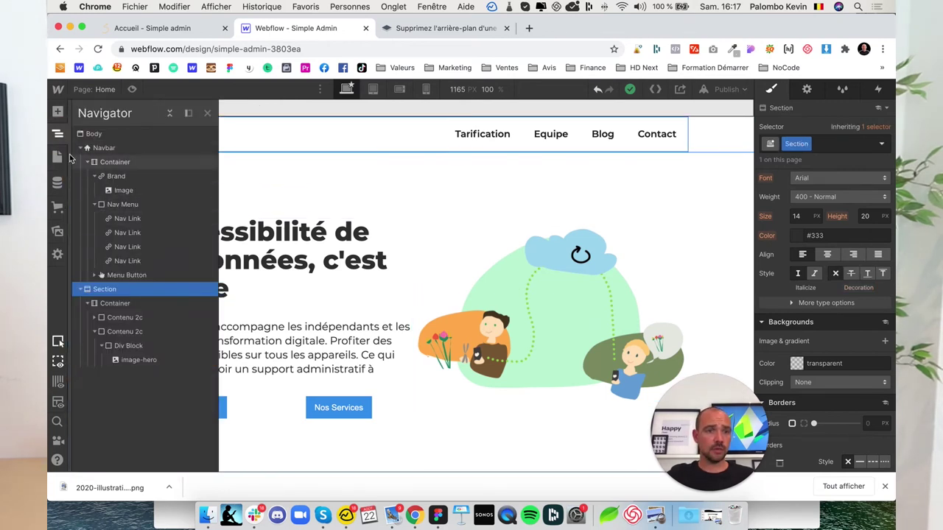
{"action": "left_click", "coordinate": [57, 133]}
{"action": "scroll", "coordinate": [827, 357], "scroll_direction": "down", "scroll_amount": 3}
{"action": "scroll", "coordinate": [827, 357], "scroll_direction": "down", "scroll_amount": 2}
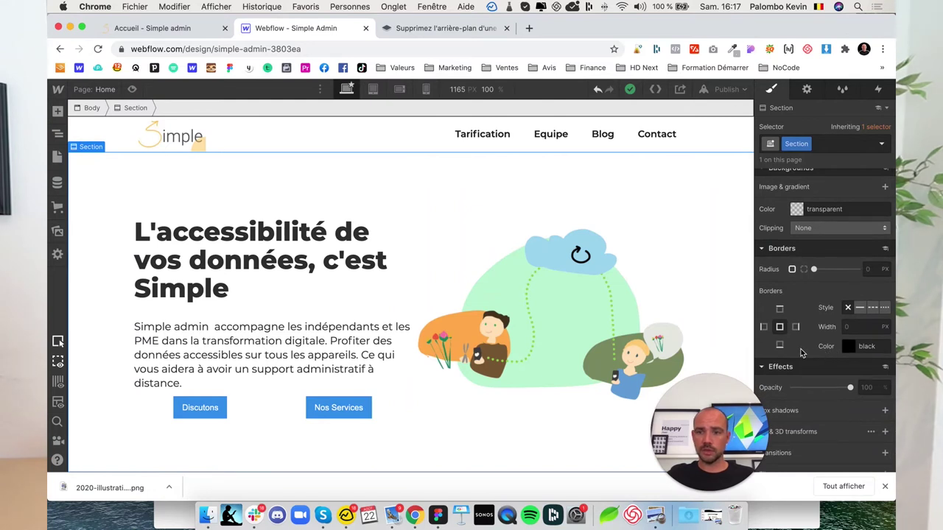
{"action": "scroll", "coordinate": [800, 329], "scroll_direction": "up", "scroll_amount": 2}
{"action": "scroll", "coordinate": [800, 346], "scroll_direction": "up", "scroll_amount": 2}
{"action": "scroll", "coordinate": [799, 360], "scroll_direction": "up", "scroll_amount": 2}
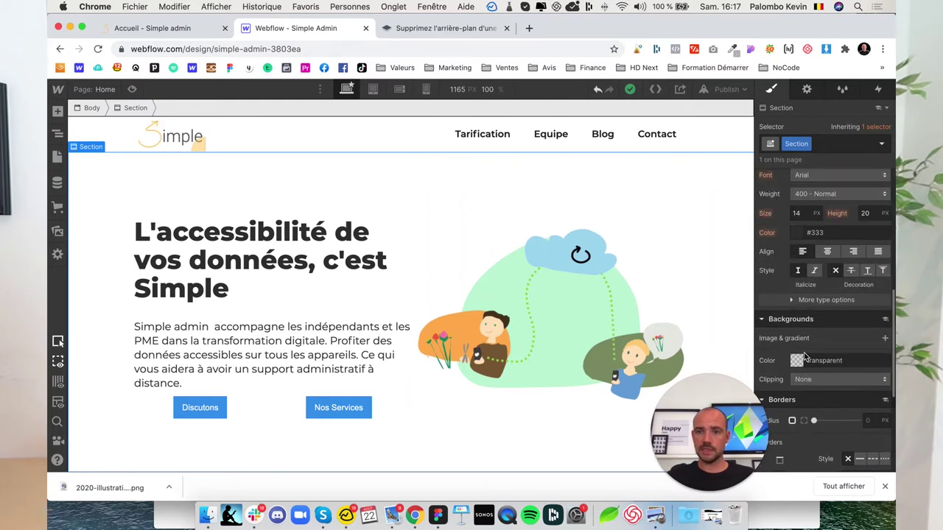
Eyedrop the logo's yellow as the section background and tune it to #ffd289.
{"action": "left_click", "coordinate": [798, 362]}
{"action": "left_click", "coordinate": [768, 273]}
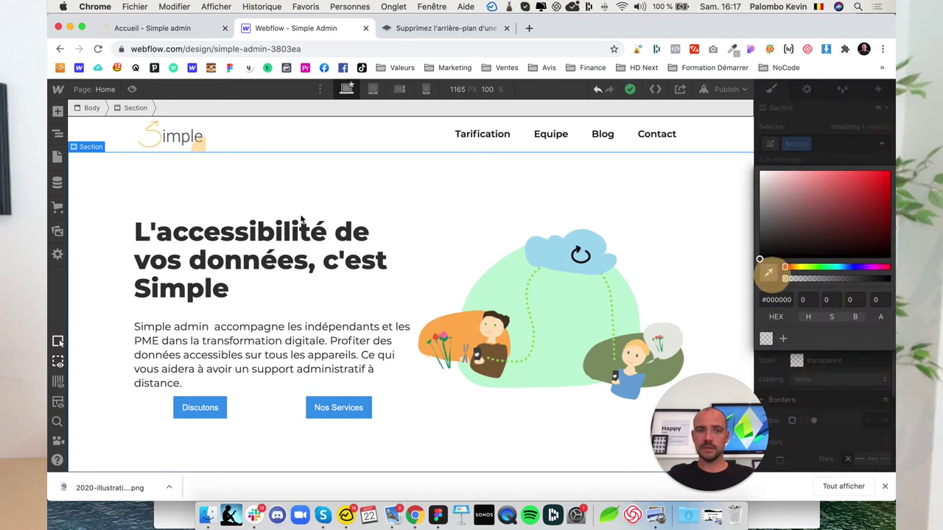
{"action": "left_click", "coordinate": [156, 133]}
{"action": "left_click_drag", "start_coordinate": [826, 227], "coordinate": [798, 171]}
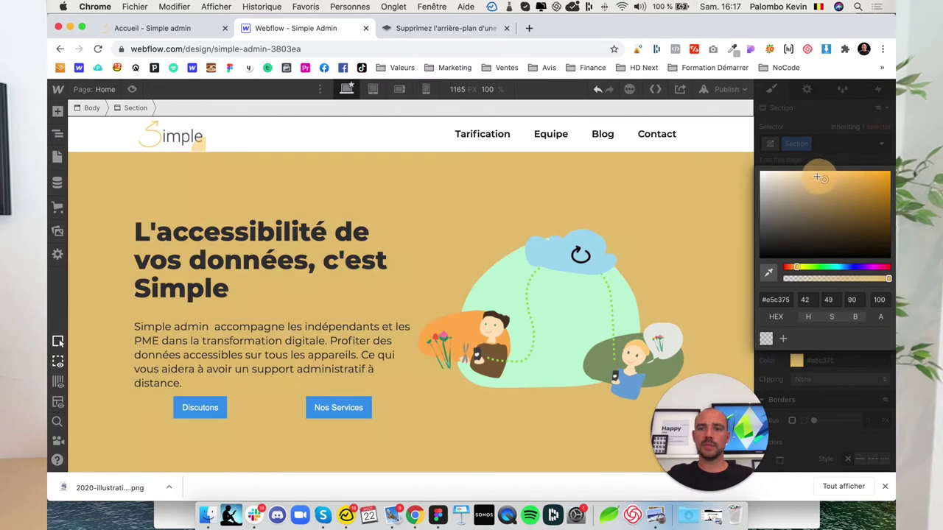
{"action": "left_click_drag", "start_coordinate": [793, 171], "coordinate": [808, 179]}
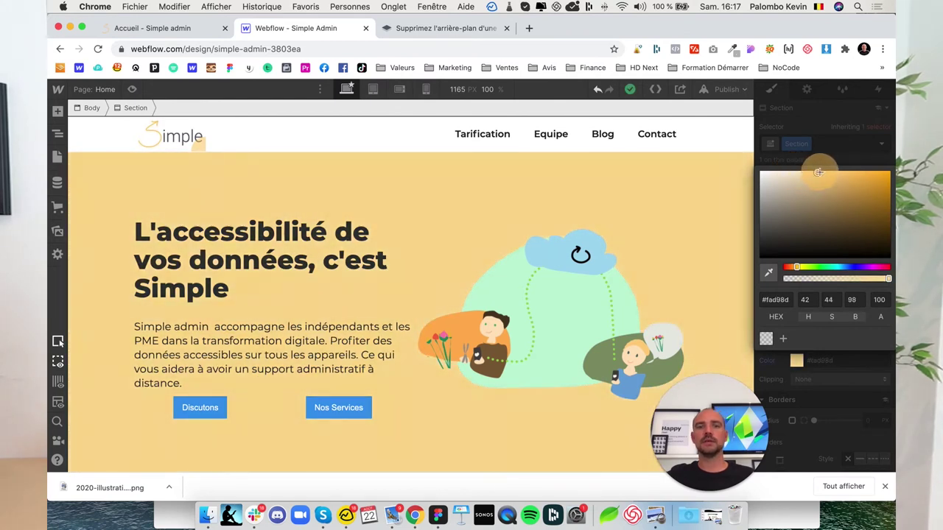
{"action": "left_click", "coordinate": [870, 277]}
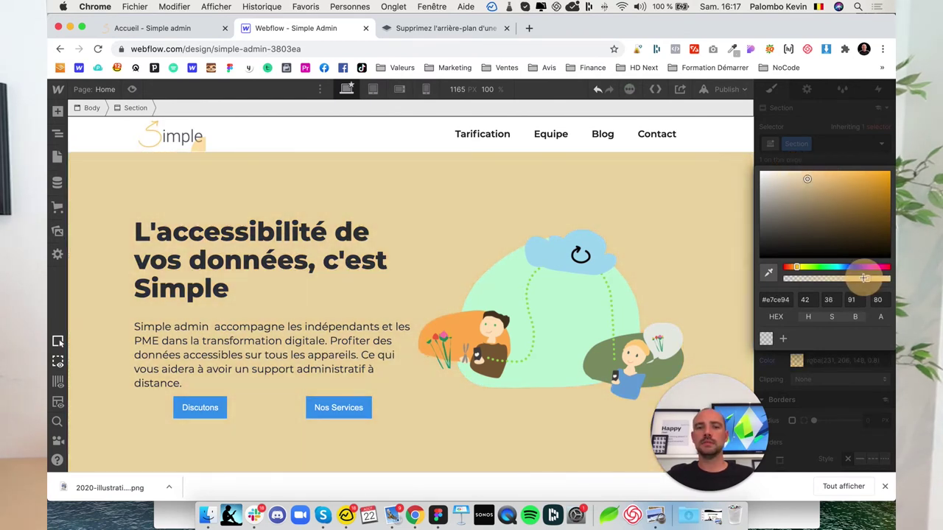
{"action": "left_click_drag", "start_coordinate": [863, 278], "coordinate": [888, 278]}
{"action": "left_click", "coordinate": [820, 176]}
{"action": "left_click", "coordinate": [821, 171]}
{"action": "left_click_drag", "start_coordinate": [794, 267], "coordinate": [793, 267]}
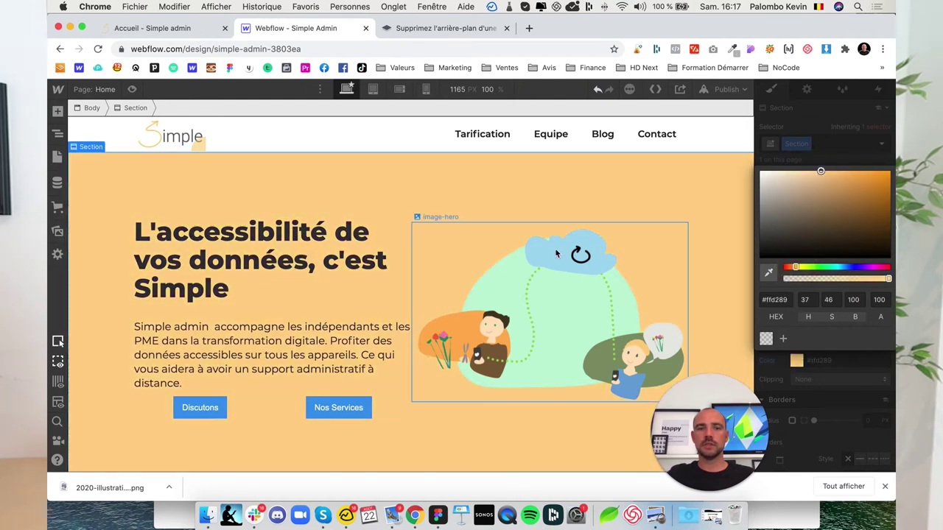
Scroll through the live Simple site to compare its hero with the Webflow version.
{"action": "left_click", "coordinate": [199, 29]}
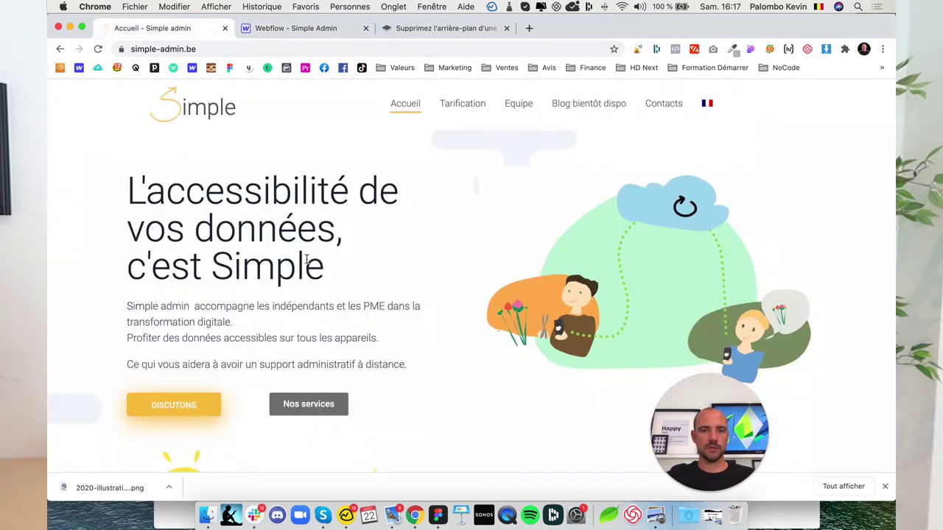
{"action": "scroll", "coordinate": [308, 263], "scroll_direction": "down", "scroll_amount": 5}
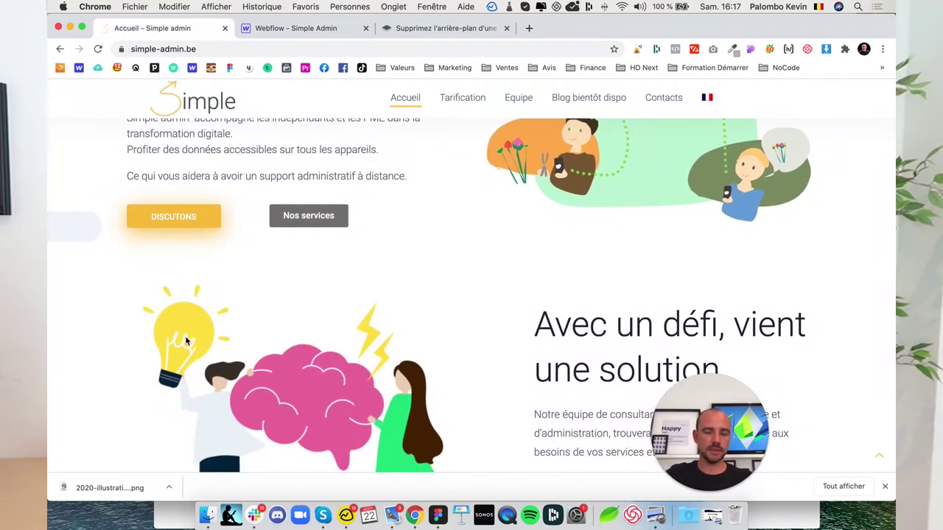
{"action": "scroll", "coordinate": [186, 340], "scroll_direction": "down", "scroll_amount": 5}
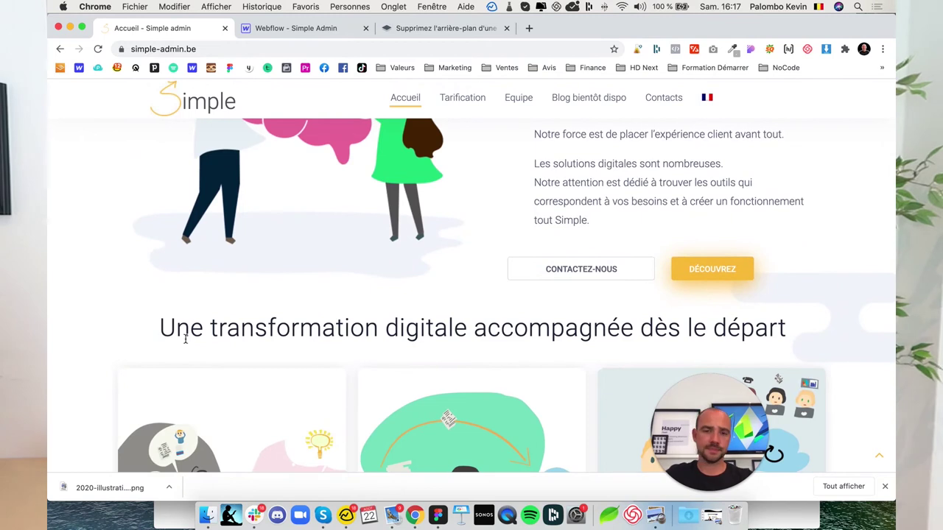
{"action": "scroll", "coordinate": [186, 341], "scroll_direction": "down", "scroll_amount": 3}
{"action": "scroll", "coordinate": [185, 344], "scroll_direction": "down", "scroll_amount": 4}
{"action": "scroll", "coordinate": [185, 343], "scroll_direction": "down", "scroll_amount": 3}
{"action": "scroll", "coordinate": [186, 343], "scroll_direction": "down", "scroll_amount": 5}
{"action": "scroll", "coordinate": [186, 343], "scroll_direction": "up", "scroll_amount": 1}
{"action": "scroll", "coordinate": [186, 343], "scroll_direction": "down", "scroll_amount": 4}
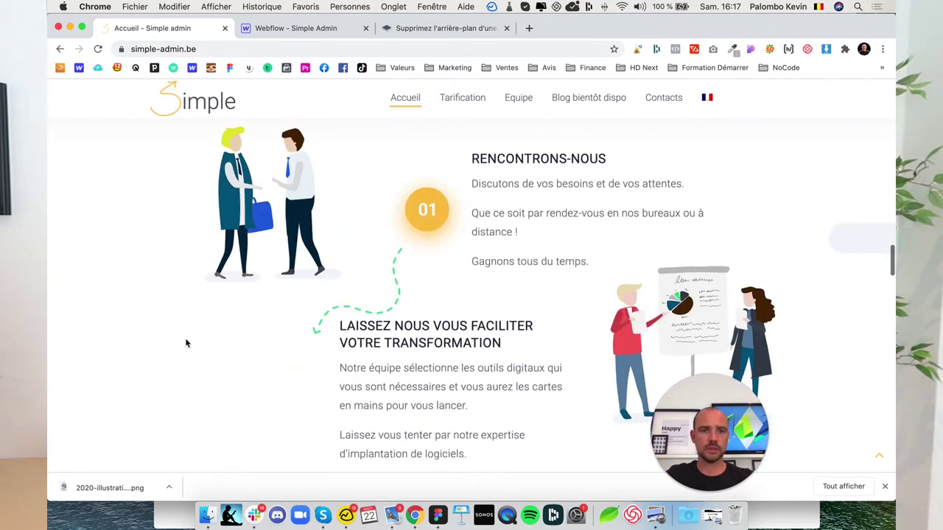
{"action": "scroll", "coordinate": [186, 343], "scroll_direction": "down", "scroll_amount": 4}
{"action": "scroll", "coordinate": [186, 343], "scroll_direction": "down", "scroll_amount": 5}
{"action": "scroll", "coordinate": [186, 343], "scroll_direction": "down", "scroll_amount": 6}
{"action": "scroll", "coordinate": [185, 344], "scroll_direction": "up", "scroll_amount": 5}
{"action": "scroll", "coordinate": [186, 343], "scroll_direction": "up", "scroll_amount": 15}
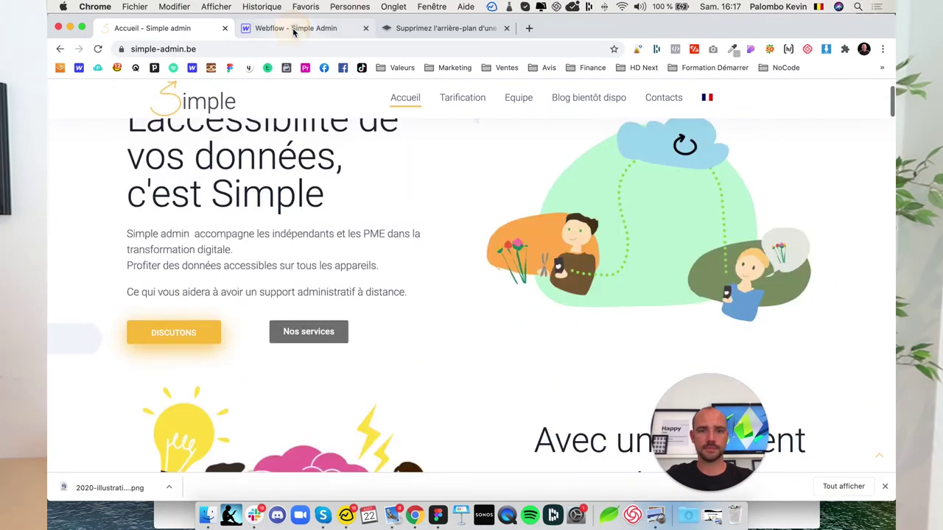
Reset the hero section's background colour to transparent.
{"action": "left_click", "coordinate": [294, 29]}
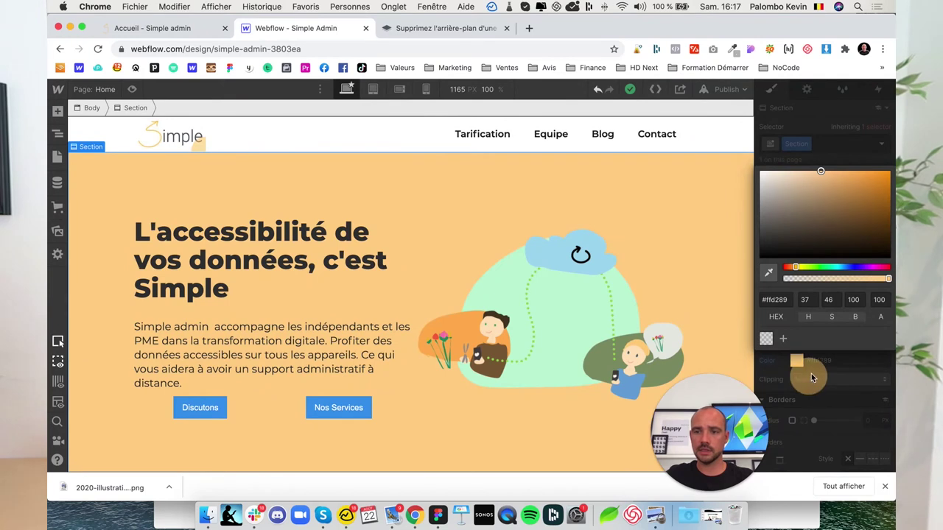
{"action": "left_click", "coordinate": [764, 365]}
{"action": "left_click", "coordinate": [767, 361]}
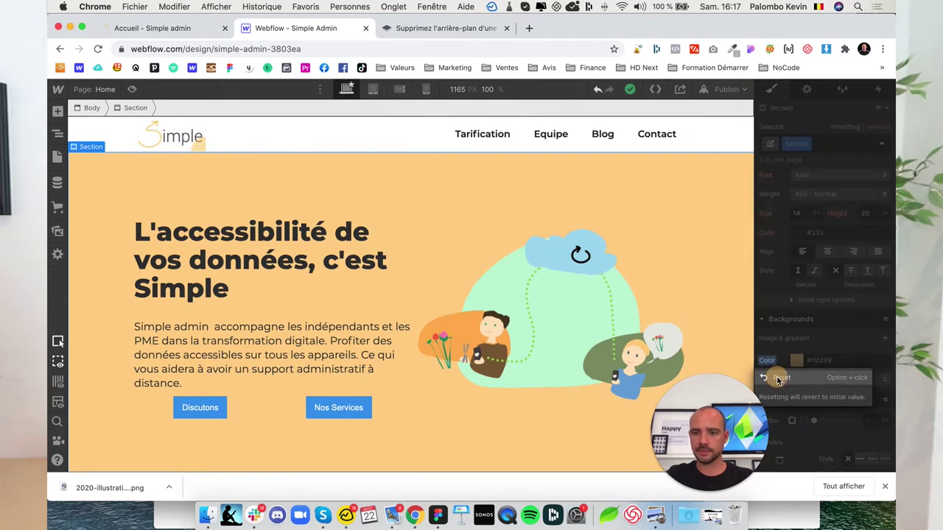
{"action": "left_click", "coordinate": [779, 376]}
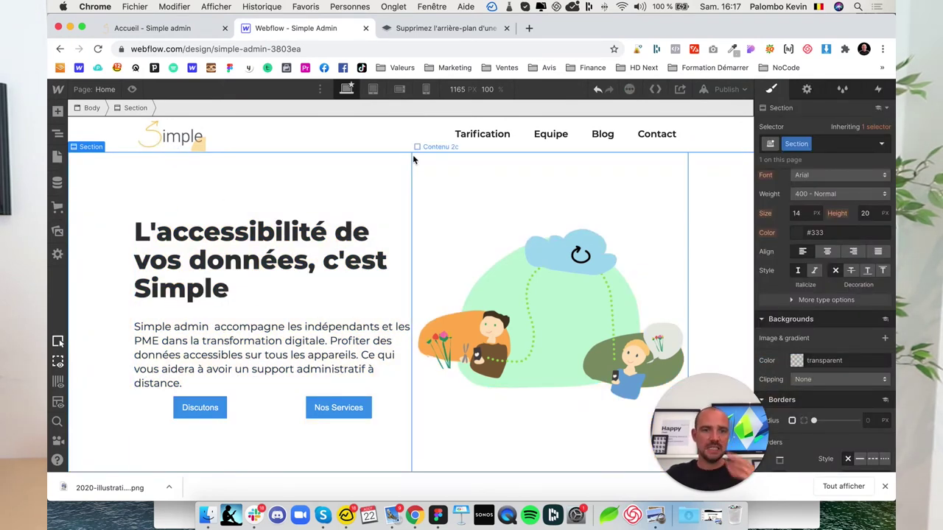
Select the Discutons button and open its background colour picker, then try ColorZilla on the live site.
{"action": "left_click", "coordinate": [206, 413]}
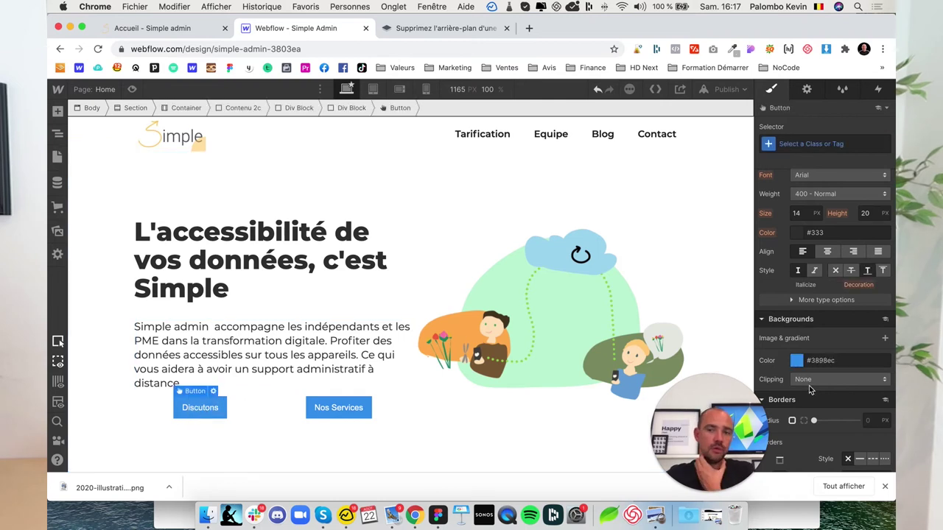
{"action": "left_click", "coordinate": [797, 361]}
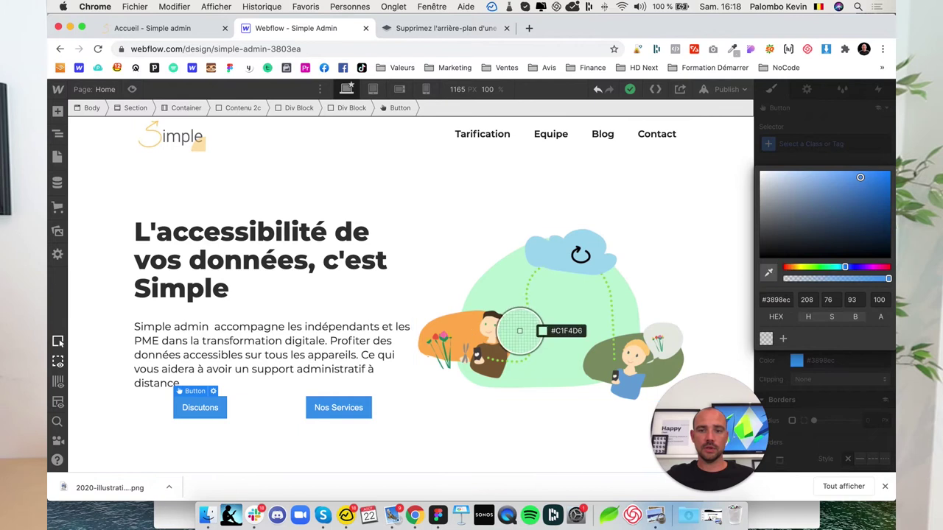
{"action": "left_click", "coordinate": [153, 29]}
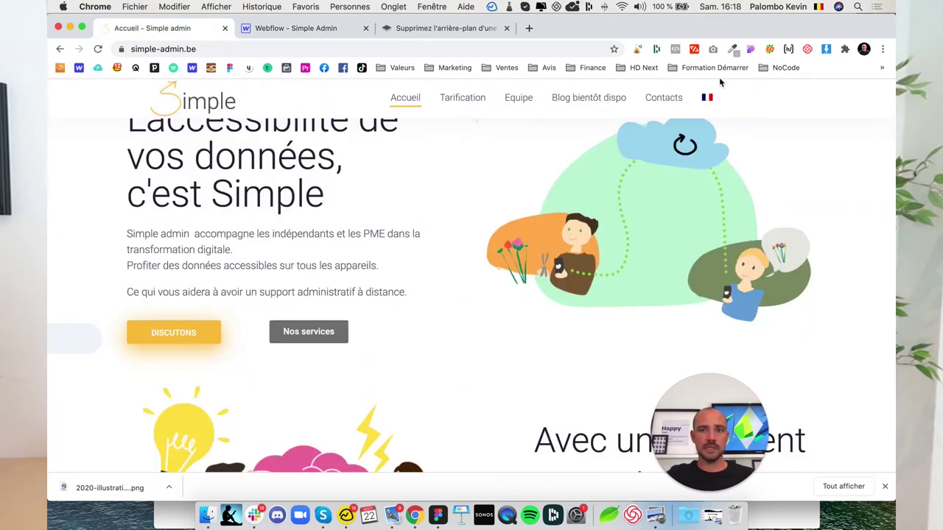
{"action": "left_click", "coordinate": [734, 52]}
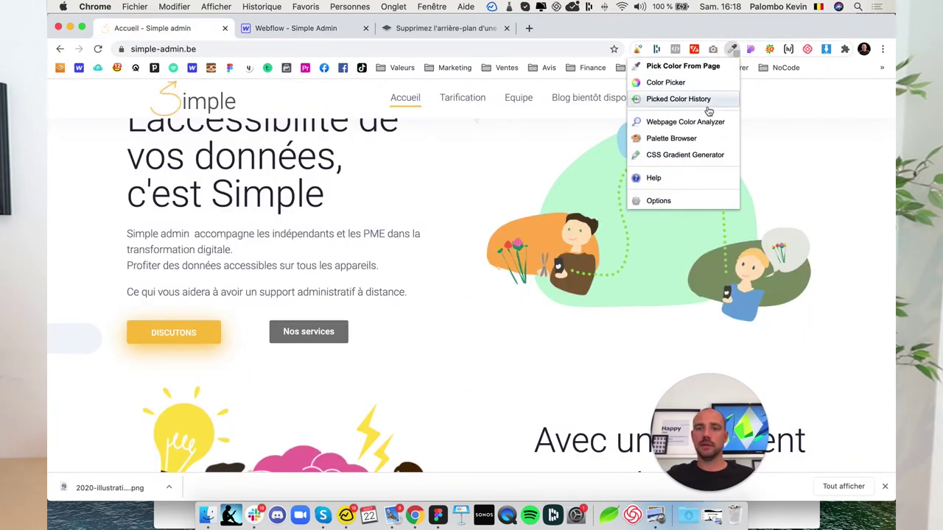
{"action": "left_click", "coordinate": [683, 65]}
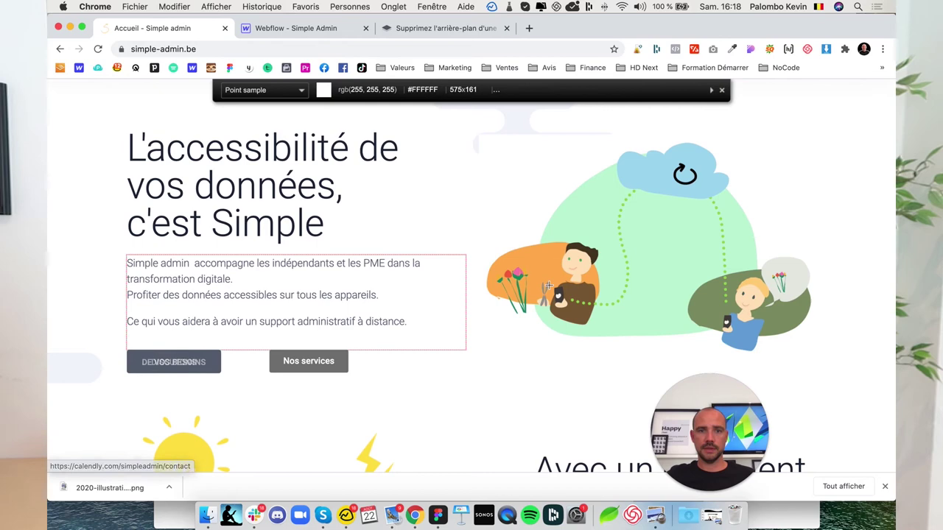
{"action": "left_click", "coordinate": [720, 90]}
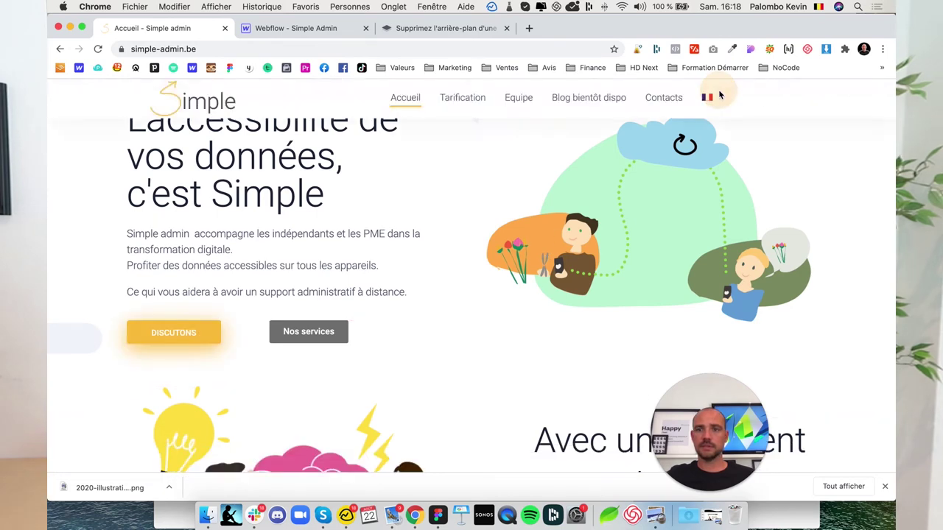
Copy the 01 badge's yellow, #FAC140, from the live site with ColorZilla.
{"action": "scroll", "coordinate": [300, 318], "scroll_direction": "down", "scroll_amount": 5}
{"action": "scroll", "coordinate": [300, 318], "scroll_direction": "down", "scroll_amount": 5}
{"action": "scroll", "coordinate": [300, 318], "scroll_direction": "down", "scroll_amount": 4}
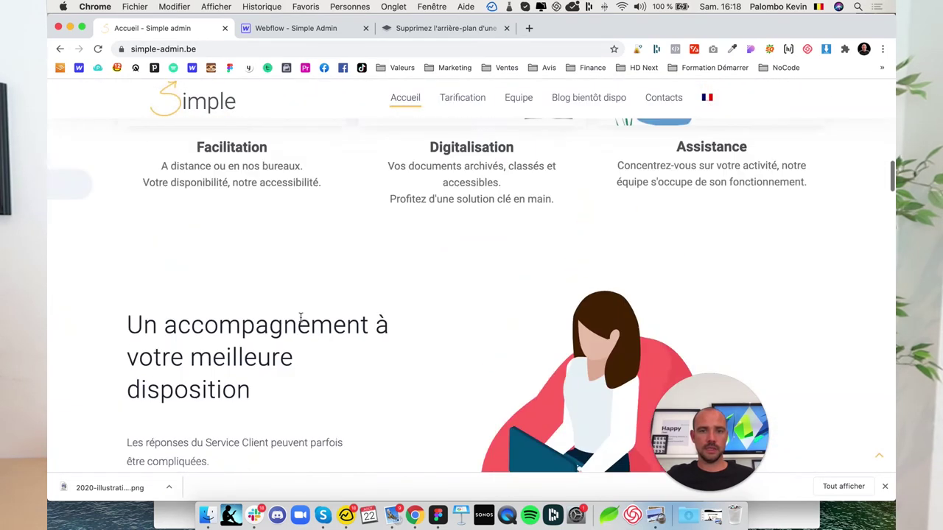
{"action": "scroll", "coordinate": [300, 319], "scroll_direction": "up", "scroll_amount": 2}
{"action": "scroll", "coordinate": [301, 318], "scroll_direction": "up", "scroll_amount": 3}
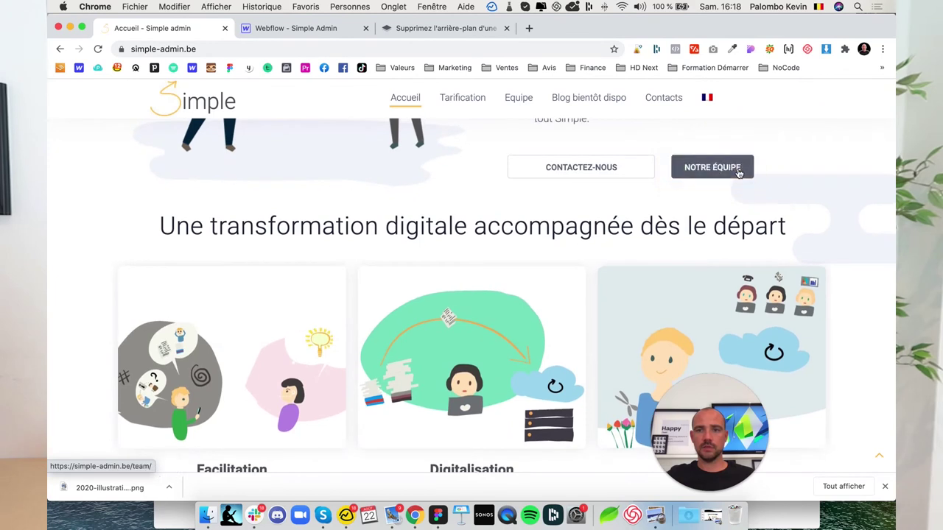
{"action": "scroll", "coordinate": [280, 242], "scroll_direction": "down", "scroll_amount": 5}
{"action": "scroll", "coordinate": [280, 243], "scroll_direction": "down", "scroll_amount": 5}
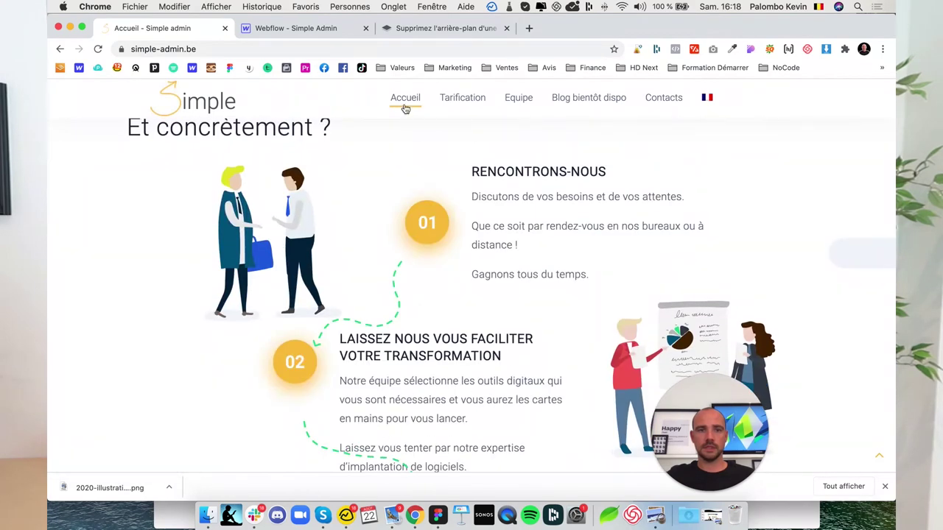
{"action": "left_click", "coordinate": [731, 49]}
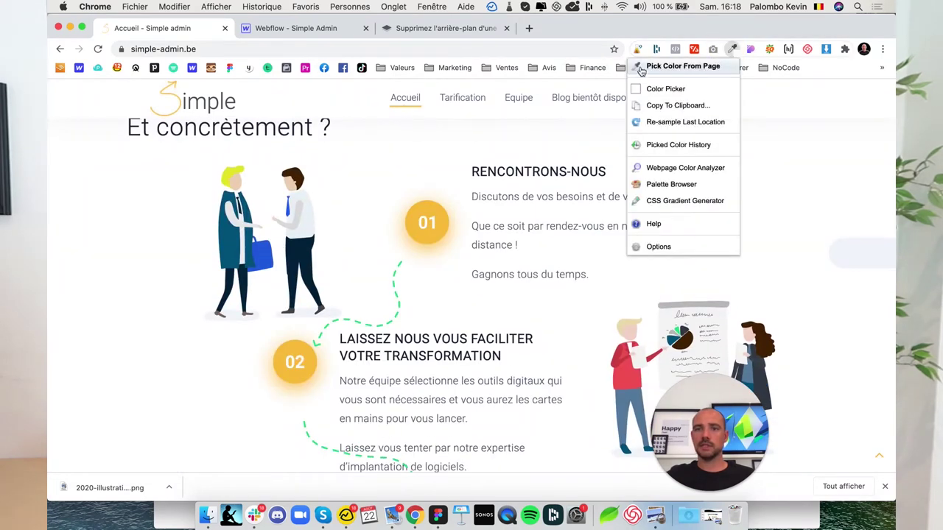
{"action": "left_click", "coordinate": [641, 68]}
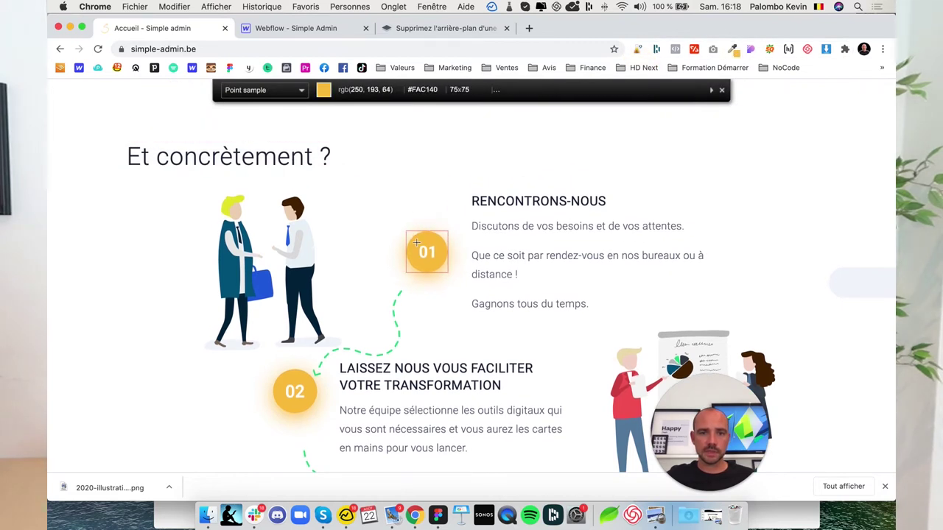
{"action": "left_click", "coordinate": [417, 243]}
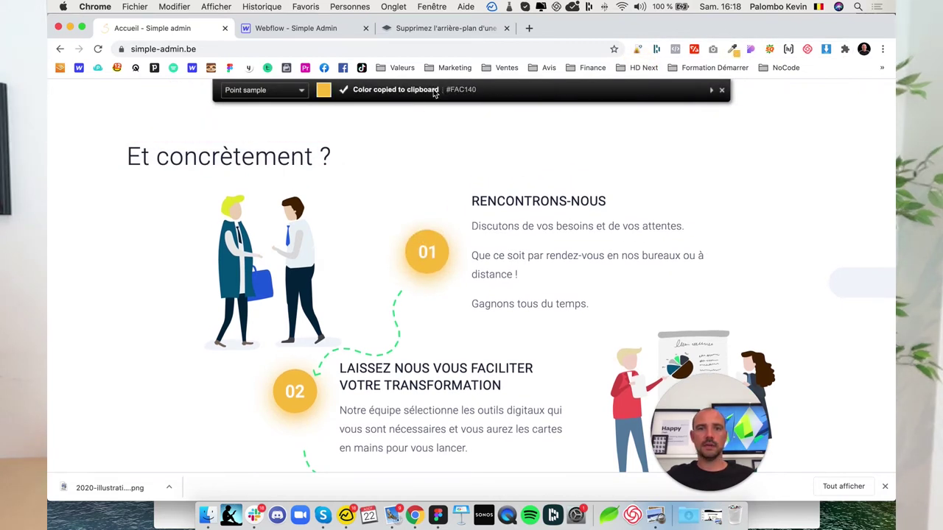
Paste #fac140 as the Discutons button's background colour.
{"action": "left_click", "coordinate": [311, 28]}
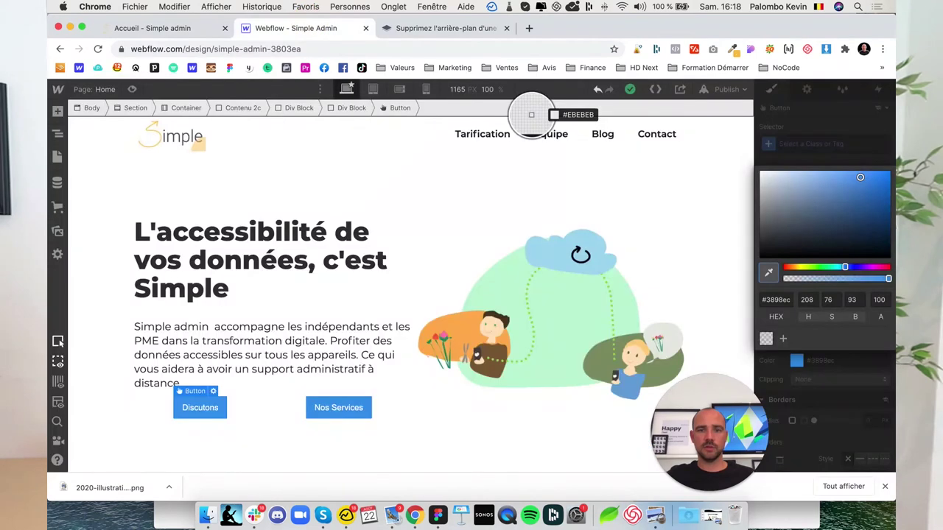
{"action": "left_click", "coordinate": [767, 298]}
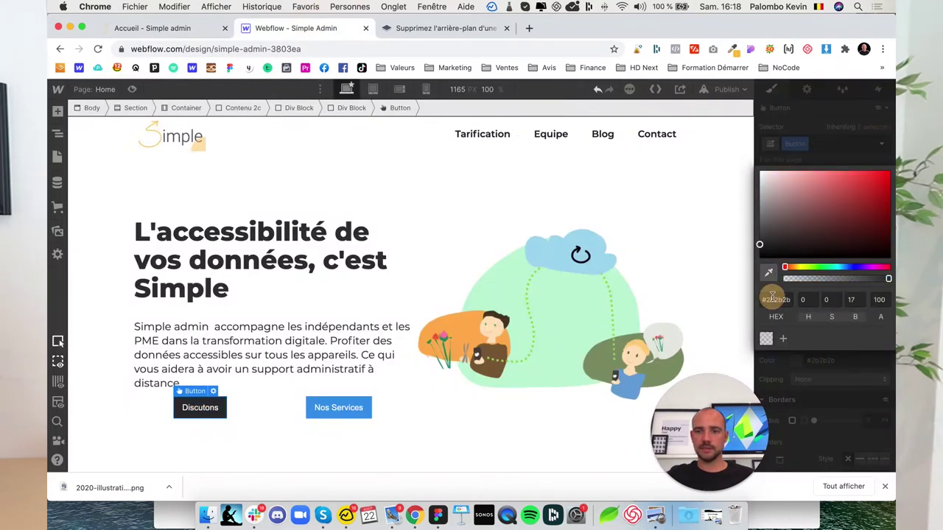
{"action": "type", "text": "#fac140"}
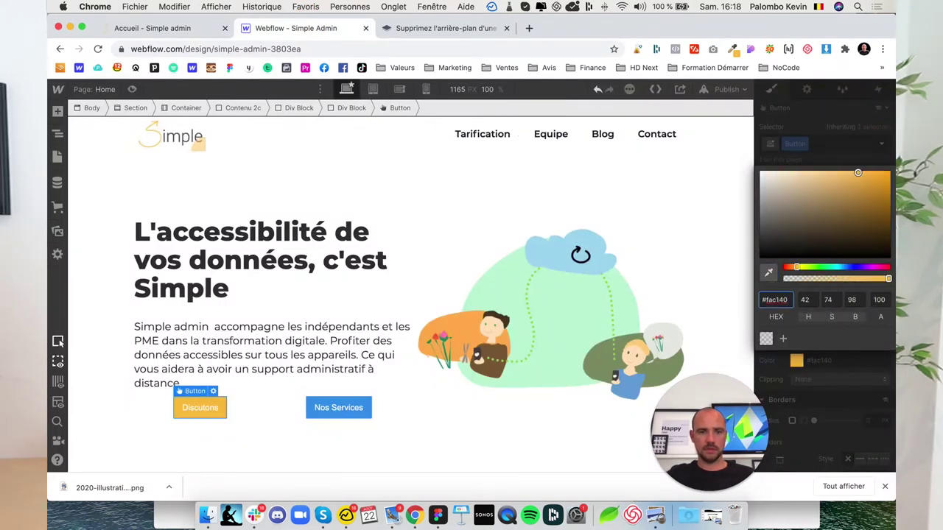
{"action": "left_click", "coordinate": [823, 374]}
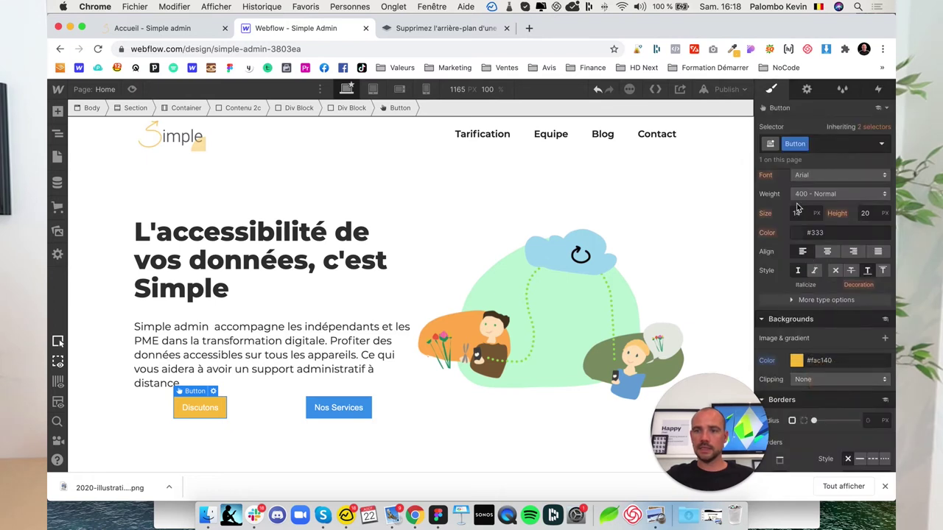
{"action": "left_click", "coordinate": [810, 175]}
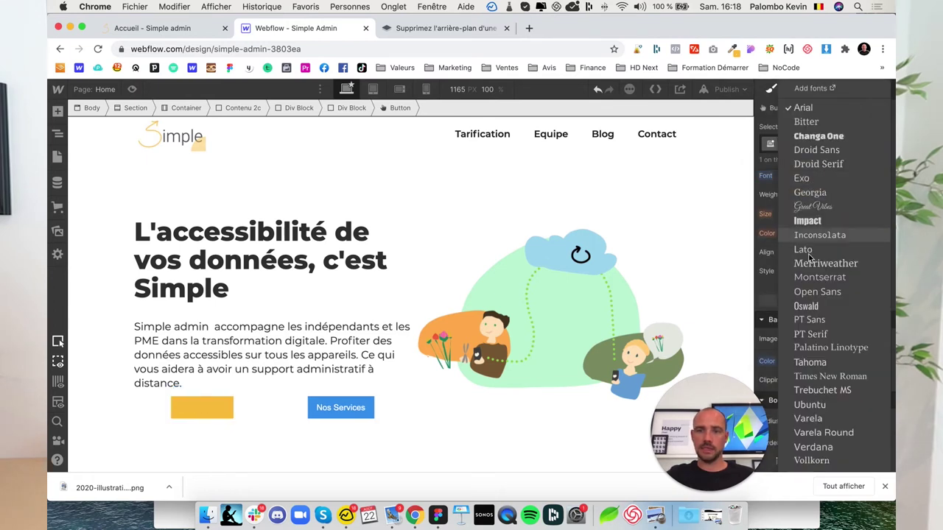
Set the button text to Montserrat, 16 px, 500 Medium weight, in black.
{"action": "left_click", "coordinate": [814, 277]}
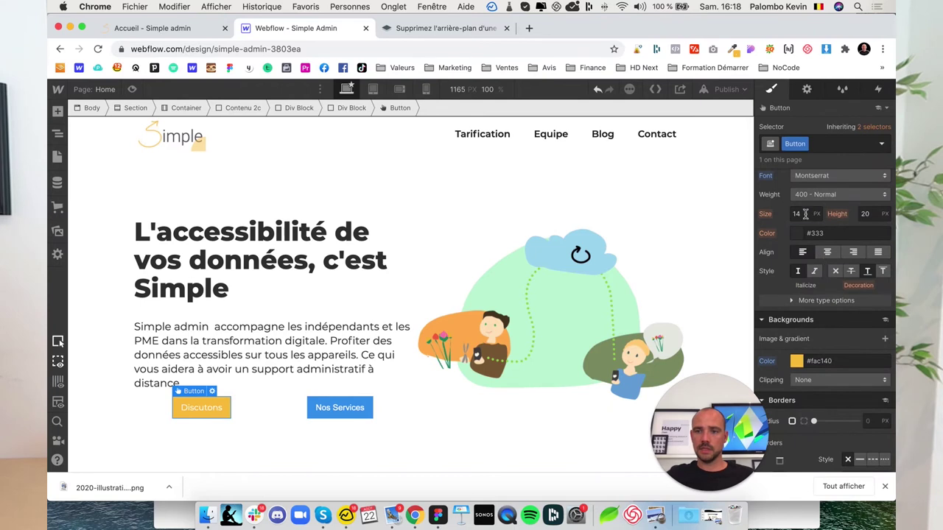
{"action": "type", "text": "16"}
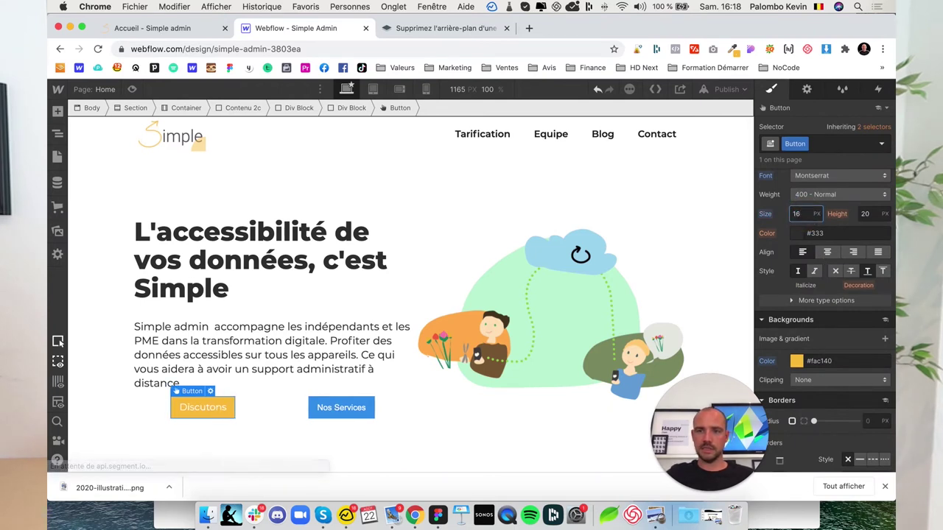
{"action": "left_click", "coordinate": [843, 196]}
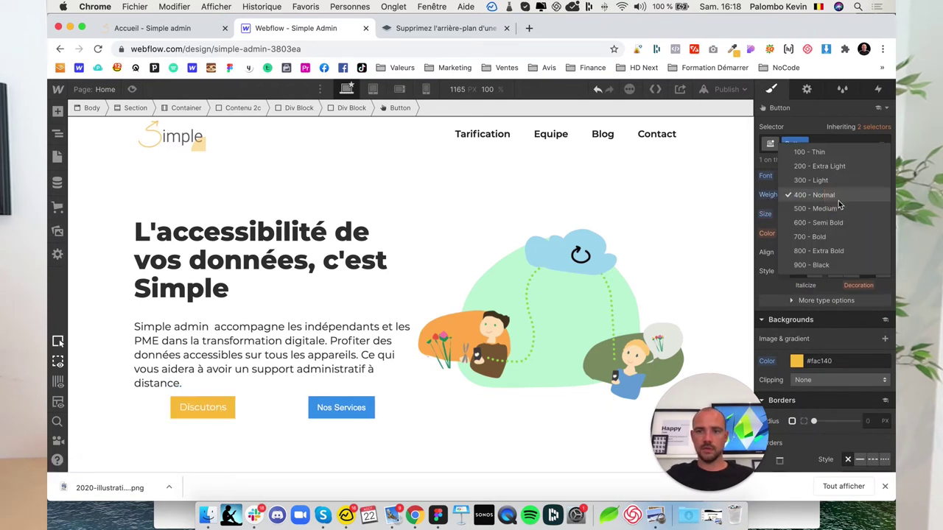
{"action": "left_click", "coordinate": [831, 208]}
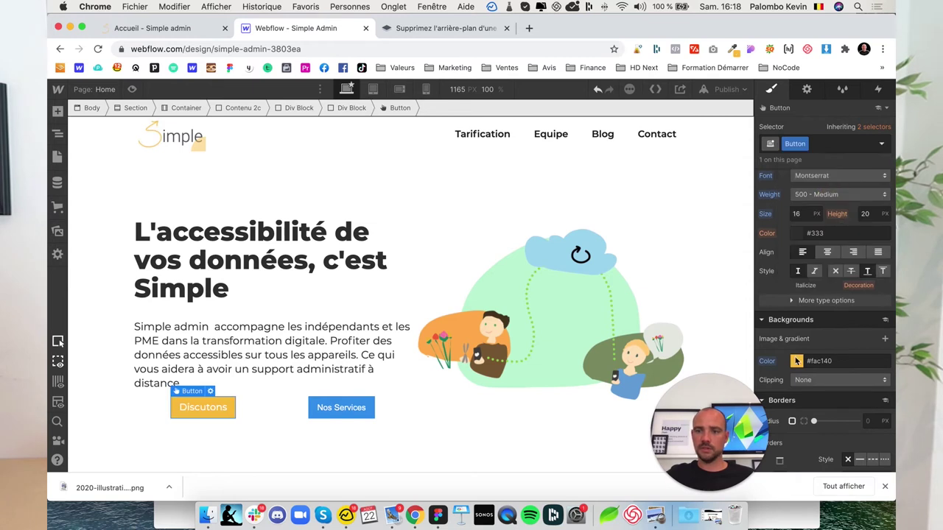
{"action": "scroll", "coordinate": [796, 310], "scroll_direction": "up", "scroll_amount": 2}
{"action": "left_click", "coordinate": [795, 271]}
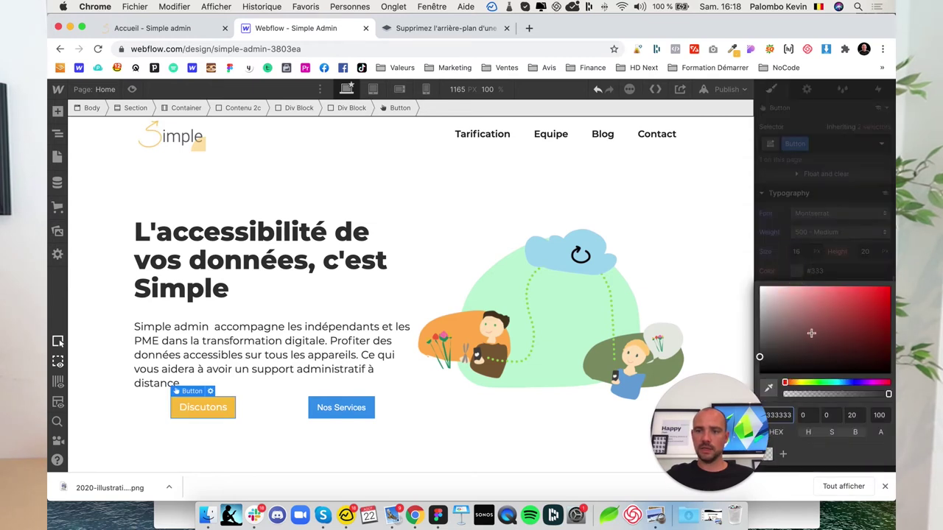
{"action": "left_click_drag", "start_coordinate": [788, 365], "coordinate": [728, 397]}
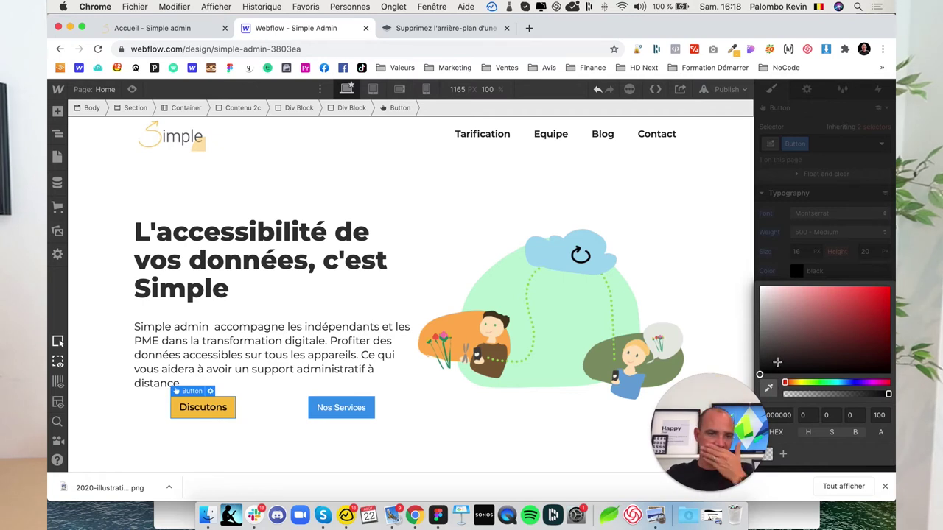
{"action": "left_click", "coordinate": [810, 252]}
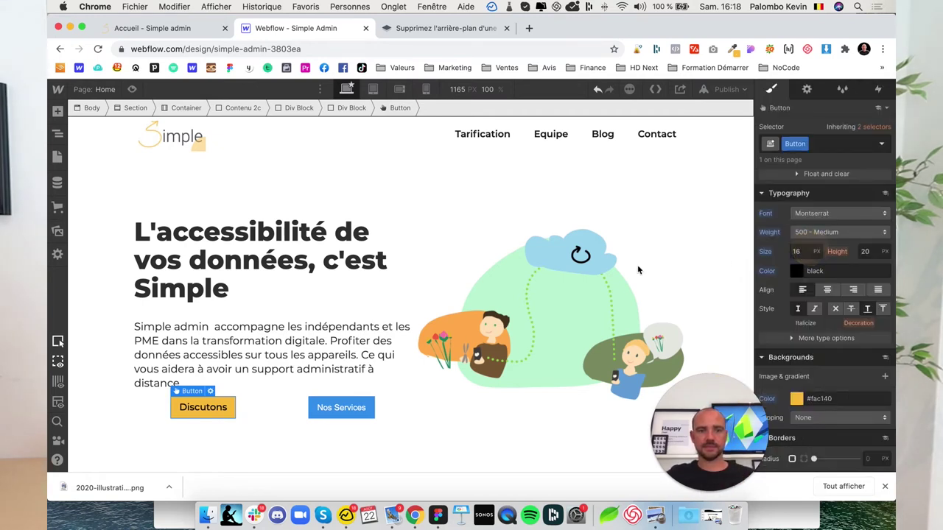
Reload the live site and compare its button with the Webflow version.
{"action": "left_click", "coordinate": [193, 30]}
{"action": "key", "text": "super+r"}
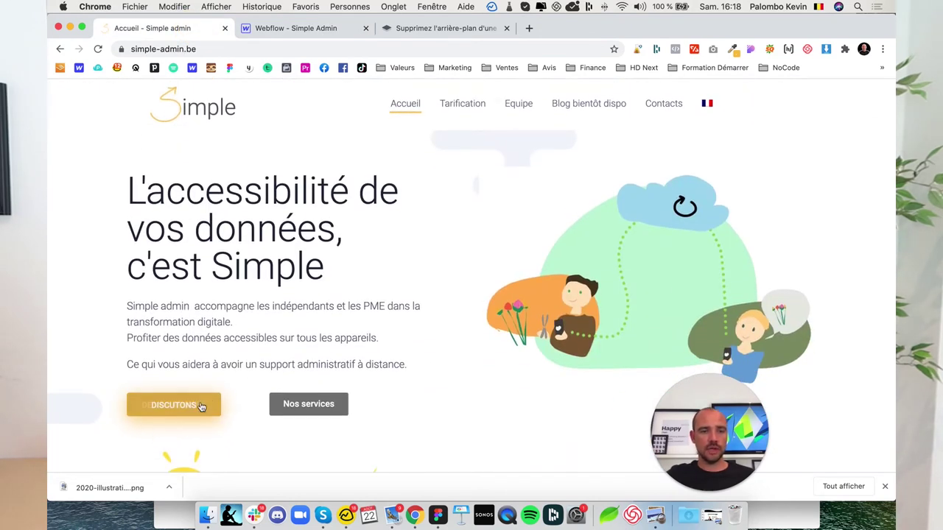
{"action": "left_click", "coordinate": [291, 29]}
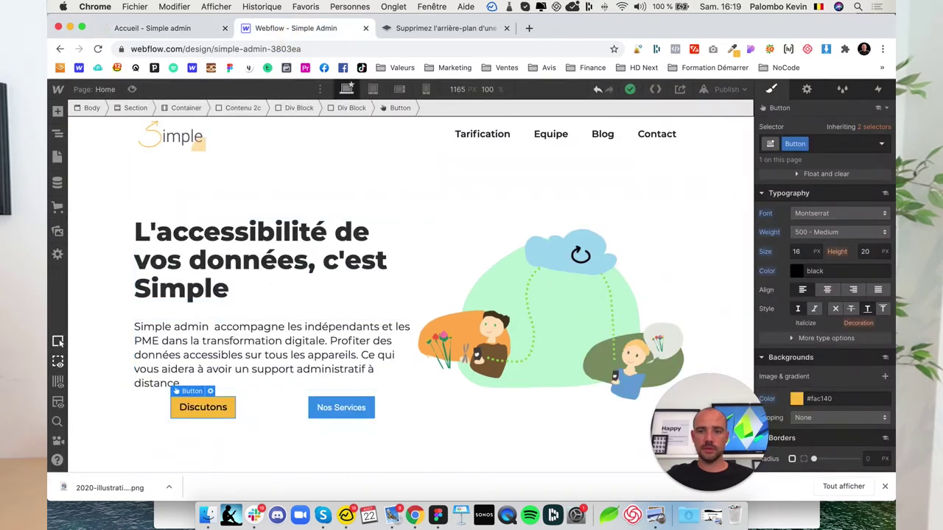
{"action": "scroll", "coordinate": [866, 382], "scroll_direction": "down", "scroll_amount": 5}
{"action": "left_click", "coordinate": [171, 29]}
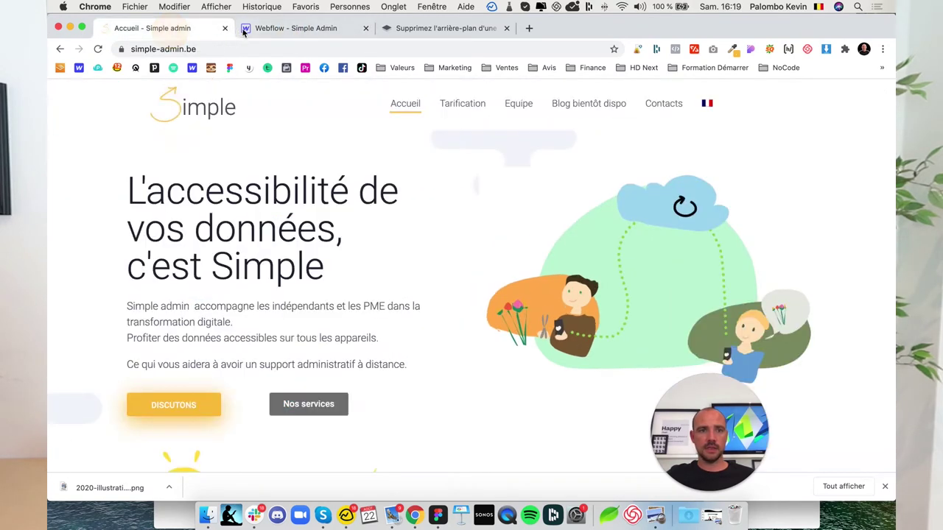
{"action": "left_click", "coordinate": [295, 28]}
{"action": "scroll", "coordinate": [847, 329], "scroll_direction": "down", "scroll_amount": 1}
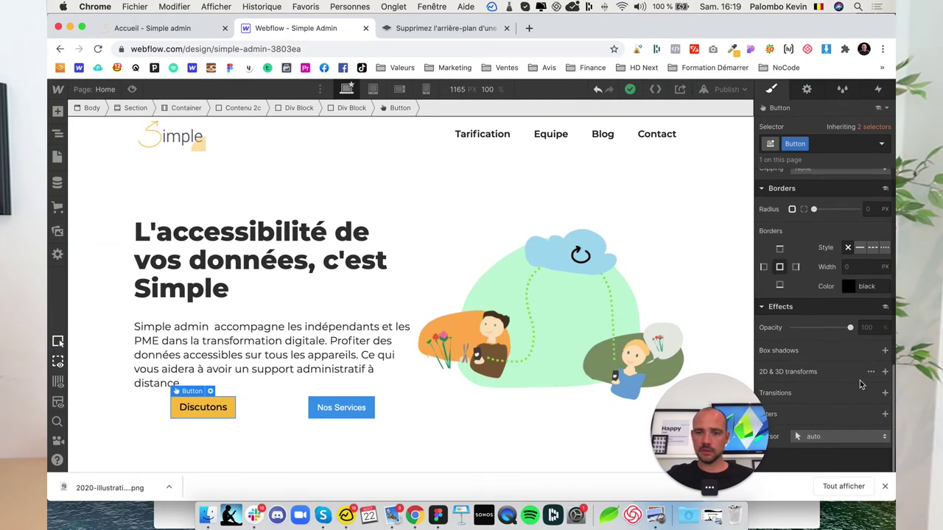
Add a translucent #fac140 box shadow offset further from the Discutons button.
{"action": "left_click", "coordinate": [884, 352]}
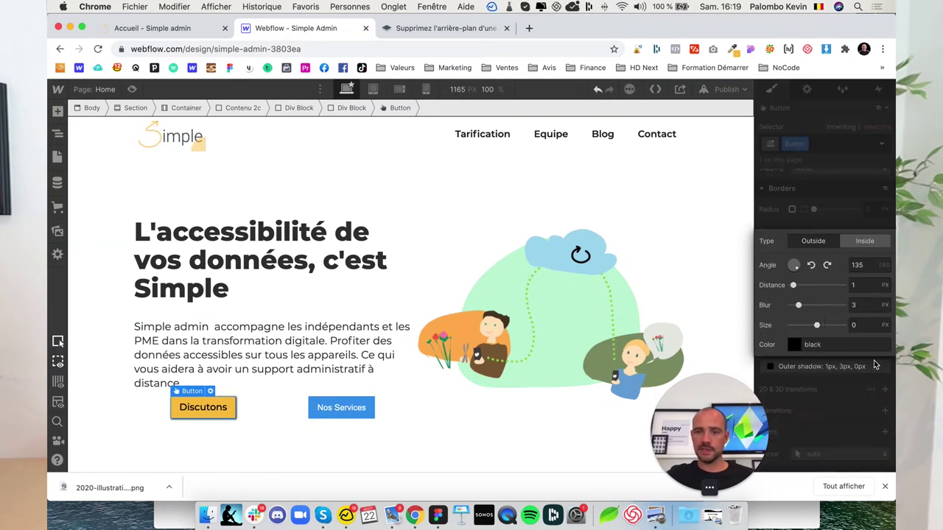
{"action": "left_click", "coordinate": [794, 345]}
{"action": "left_click", "coordinate": [768, 256]}
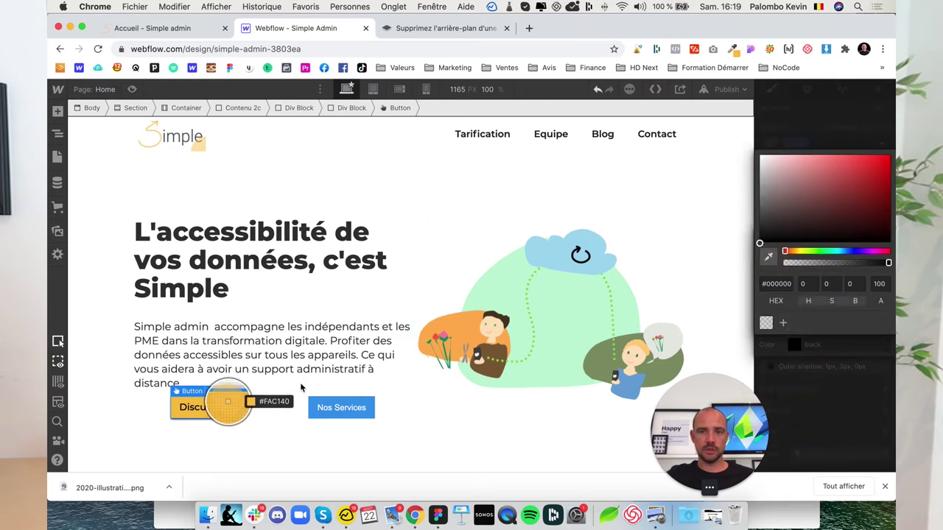
{"action": "left_click", "coordinate": [221, 405]}
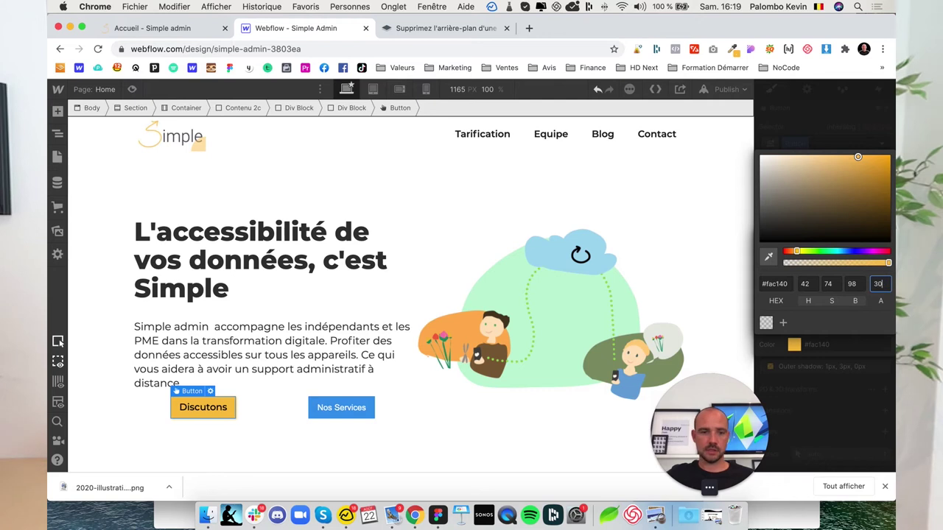
{"action": "left_click", "coordinate": [813, 367]}
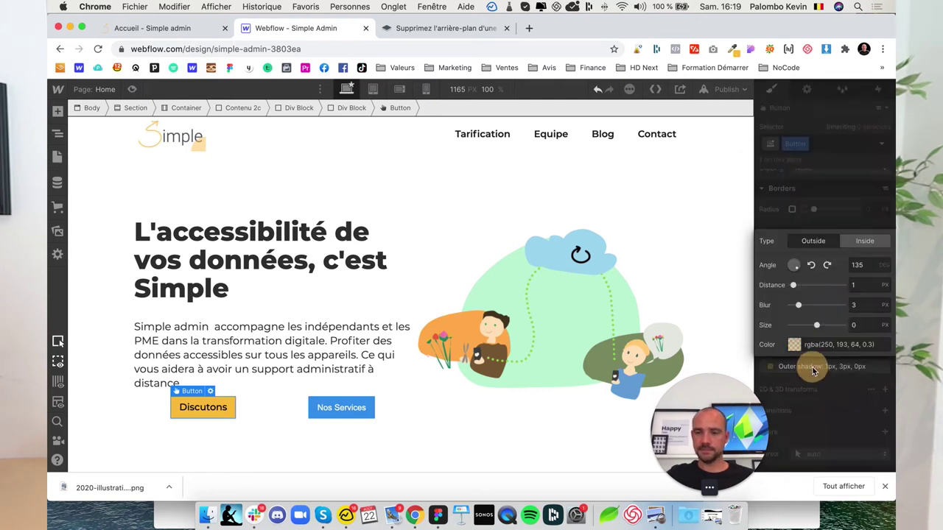
{"action": "mouse_move", "coordinate": [794, 285]}
{"action": "left_mouse_down"}
{"action": "mouse_move", "coordinate": [805, 285]}
{"action": "mouse_move", "coordinate": [815, 305]}
{"action": "left_mouse_up"}
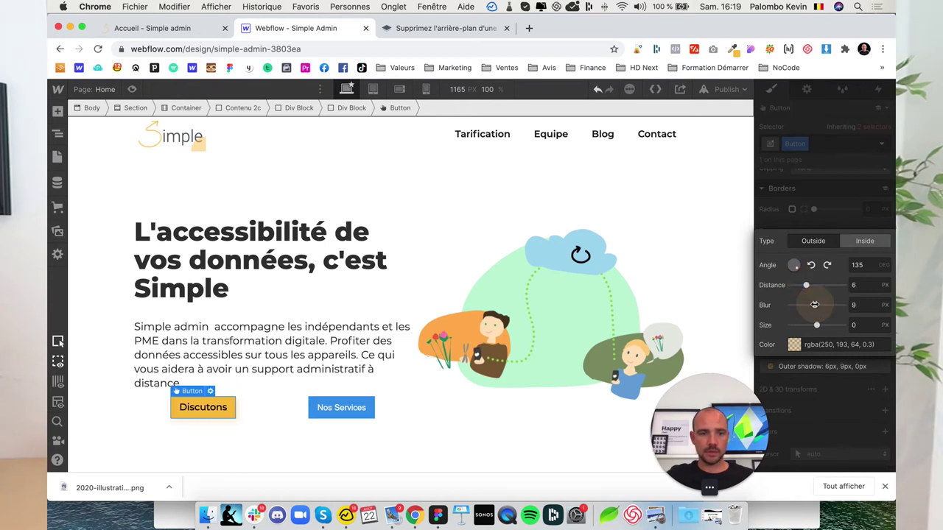
{"action": "left_click", "coordinate": [837, 407]}
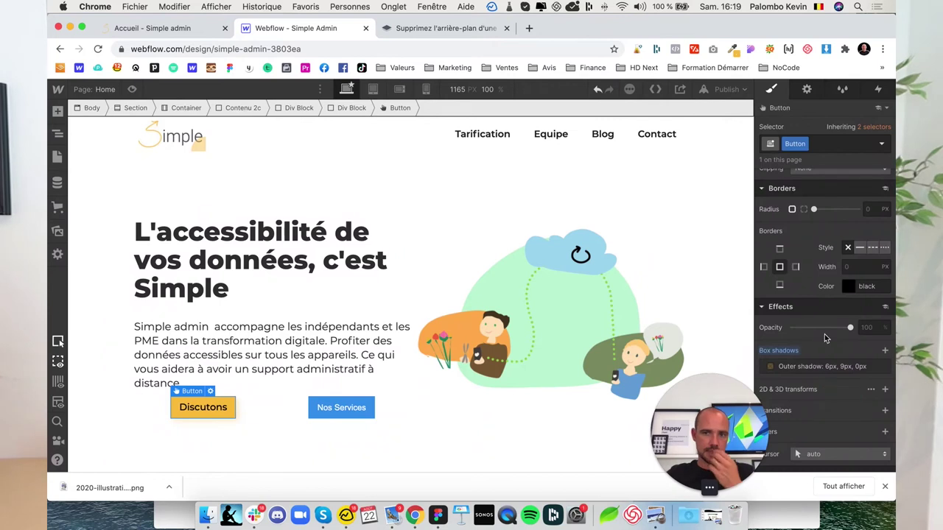
Give the button a 20 px corner radius and rename its class to Bouton-CTA.
{"action": "scroll", "coordinate": [847, 317], "scroll_direction": "up", "scroll_amount": 5}
{"action": "left_click", "coordinate": [869, 302]}
{"action": "type", "text": "20"}
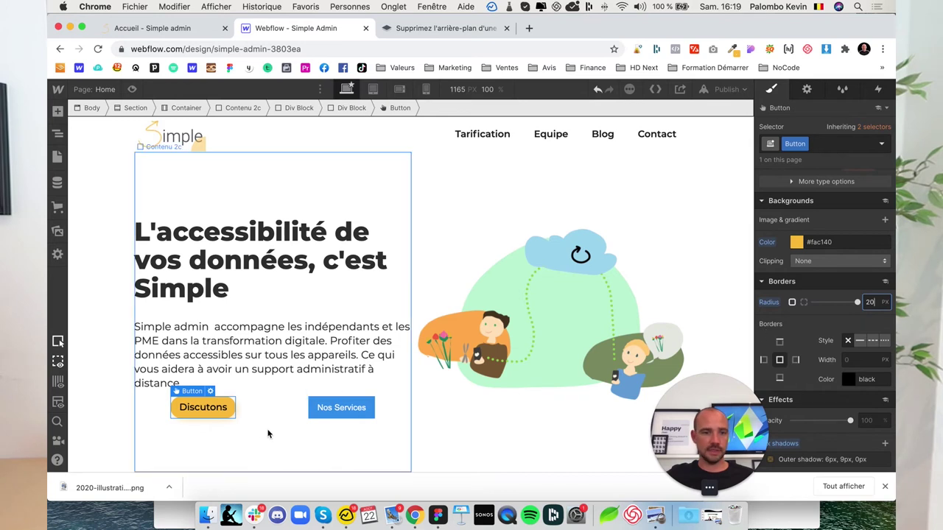
{"action": "left_click", "coordinate": [789, 152]}
{"action": "key", "text": "BackSpace"}
{"action": "type", "text": "Bouton-CTA"}
{"action": "key", "text": "Return"}
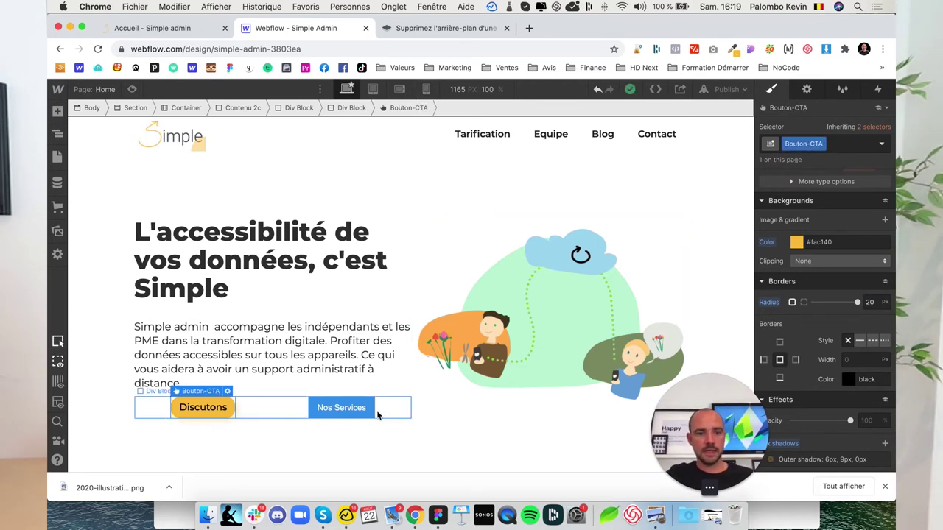
{"action": "left_click", "coordinate": [336, 410]}
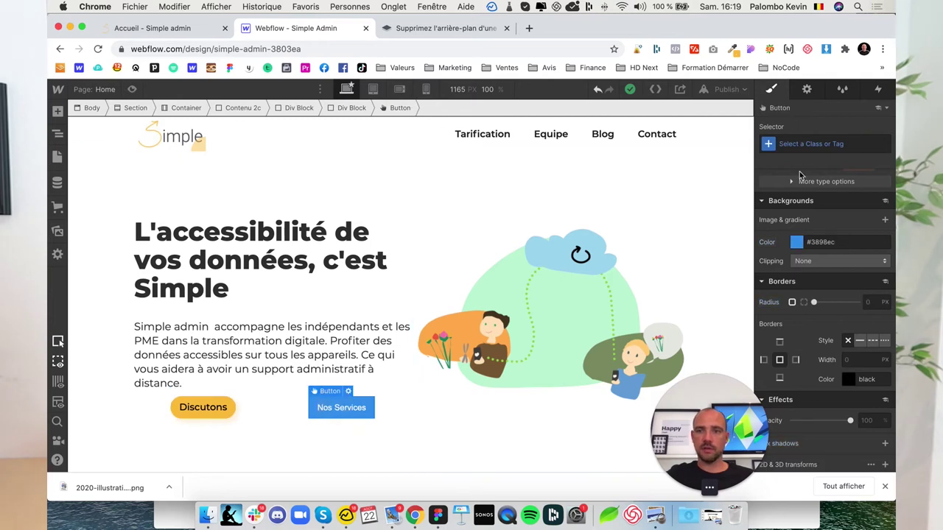
Apply the Bouton-CTA class to Nos Services and add a 'ghost' combo class.
{"action": "left_click", "coordinate": [802, 145]}
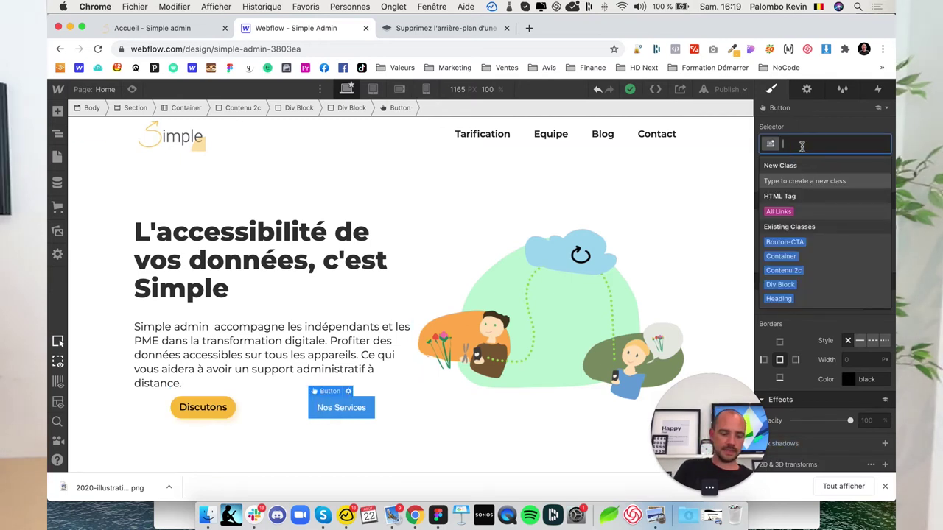
{"action": "type", "text": "bout"}
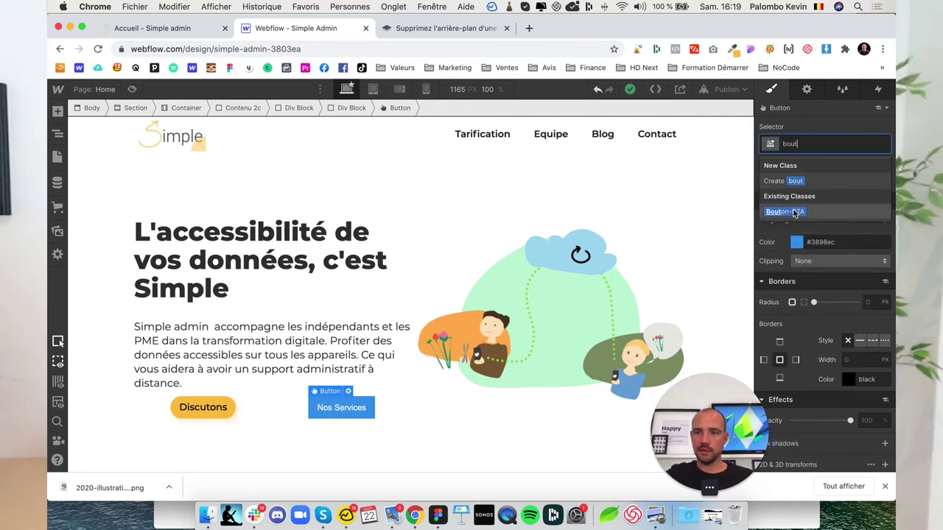
{"action": "left_click", "coordinate": [794, 212]}
{"action": "left_click", "coordinate": [844, 144]}
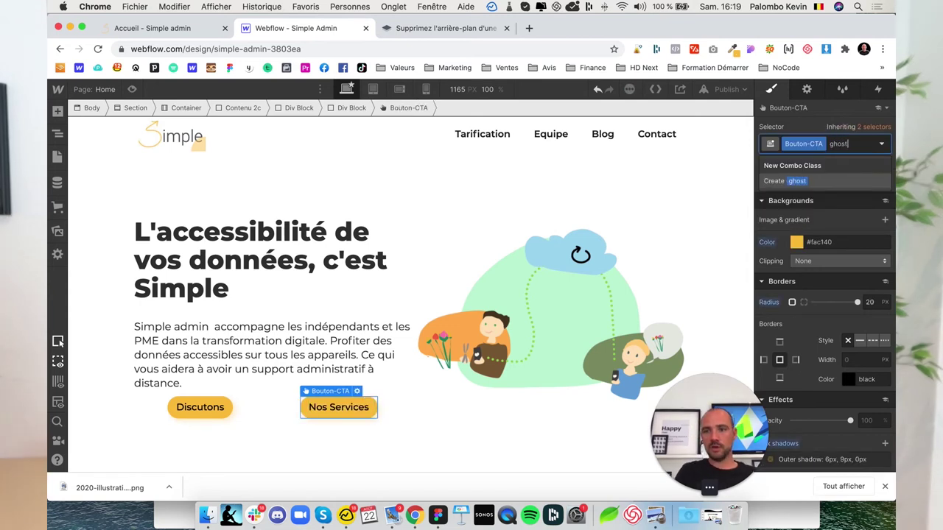
{"action": "left_click", "coordinate": [881, 144]}
{"action": "left_click", "coordinate": [825, 122]}
{"action": "left_click", "coordinate": [837, 144]}
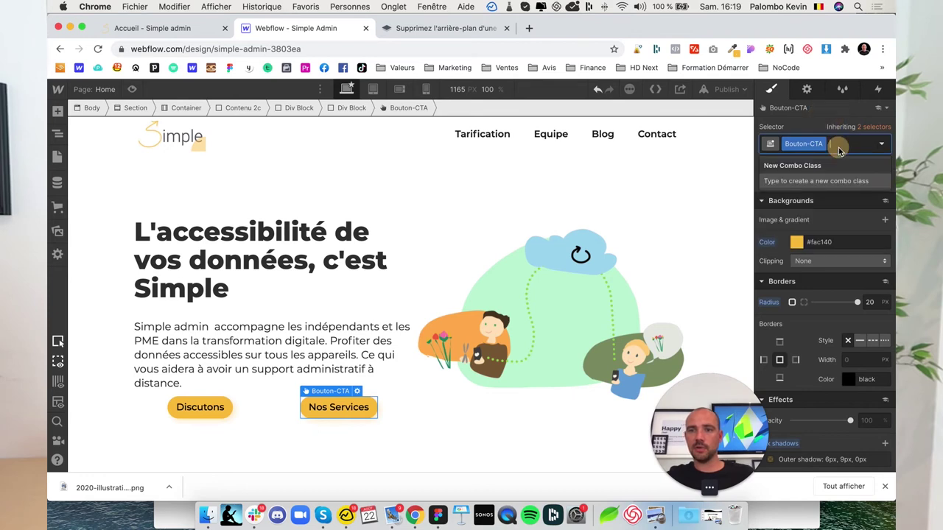
{"action": "type", "text": "ghost"}
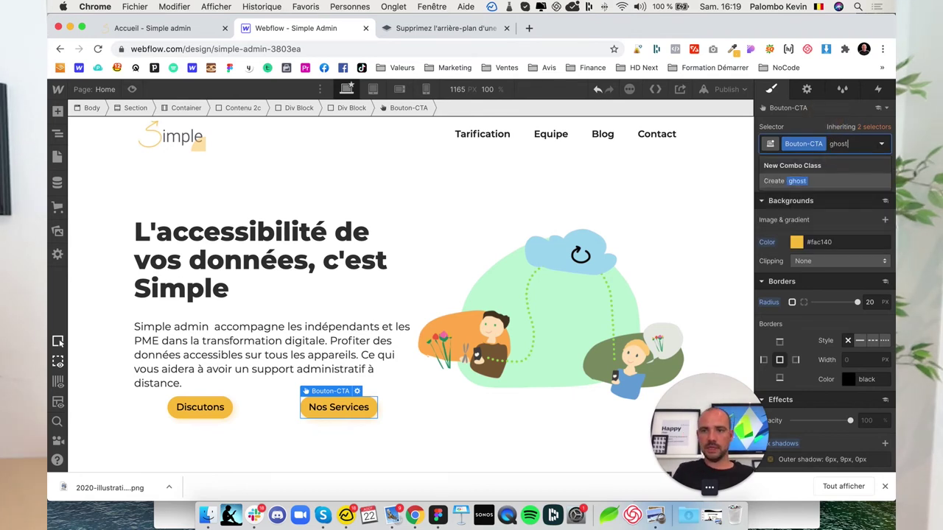
{"action": "key", "text": "Return"}
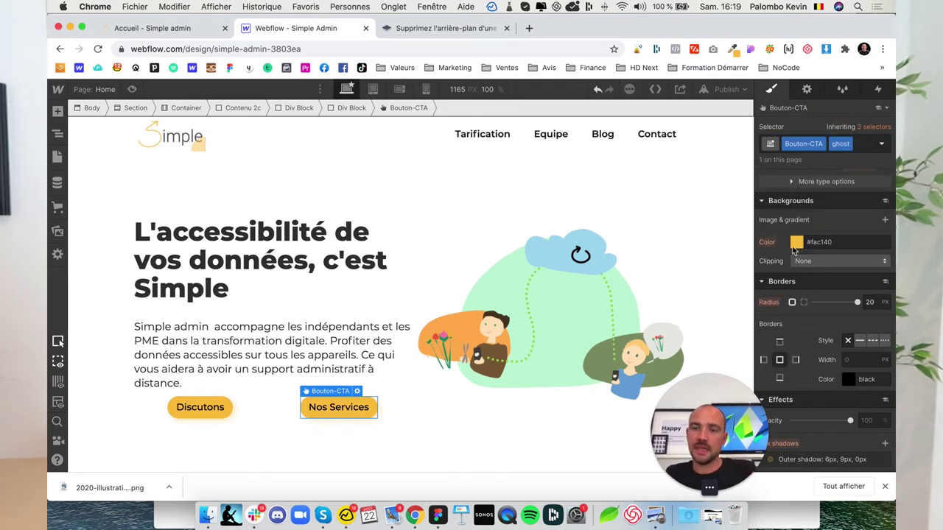
Make the ghost button's background white, leaving the inherited shadow unchanged.
{"action": "left_click", "coordinate": [795, 243]}
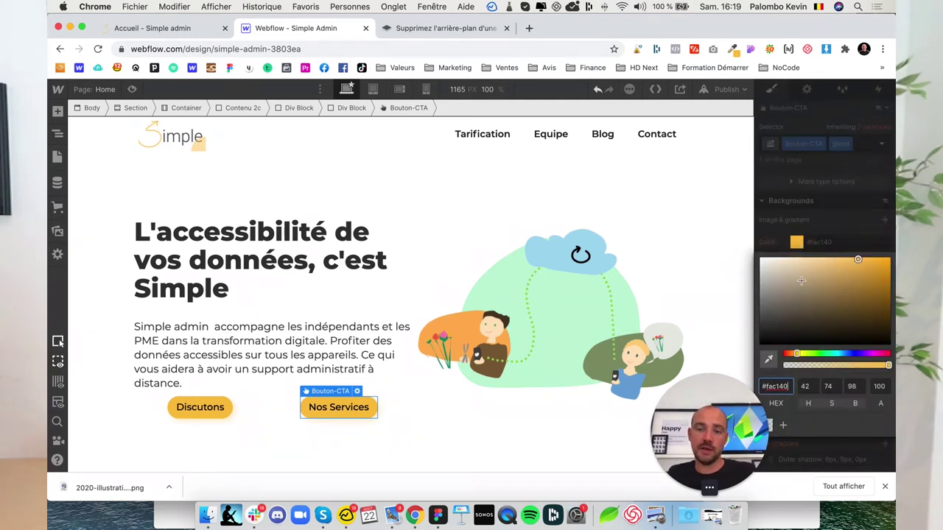
{"action": "left_click_drag", "start_coordinate": [801, 280], "coordinate": [727, 225]}
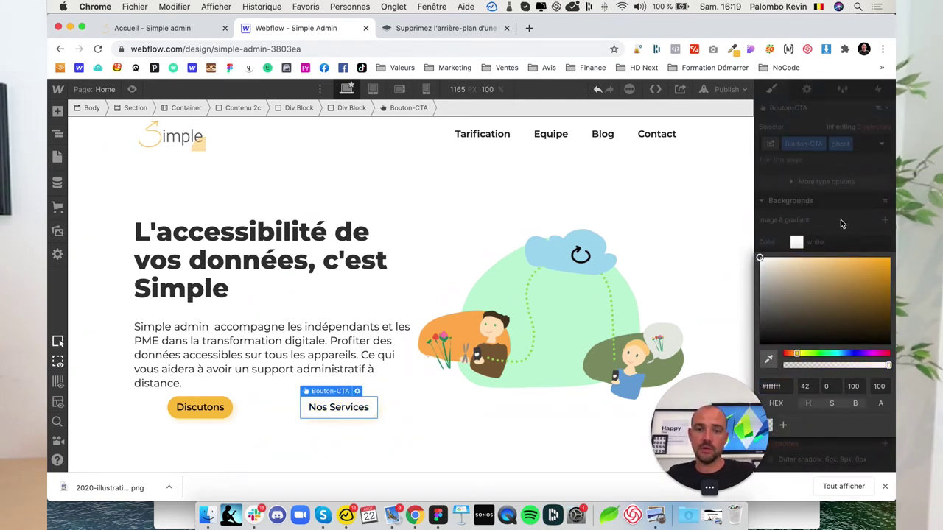
{"action": "left_click", "coordinate": [842, 229]}
{"action": "scroll", "coordinate": [844, 335], "scroll_direction": "down", "scroll_amount": 3}
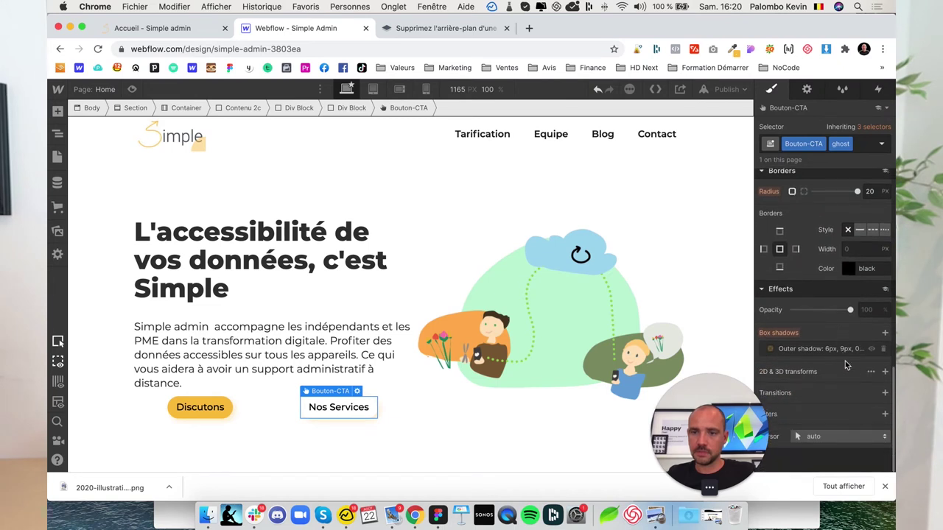
{"action": "left_click", "coordinate": [847, 352]}
{"action": "left_click", "coordinate": [831, 378]}
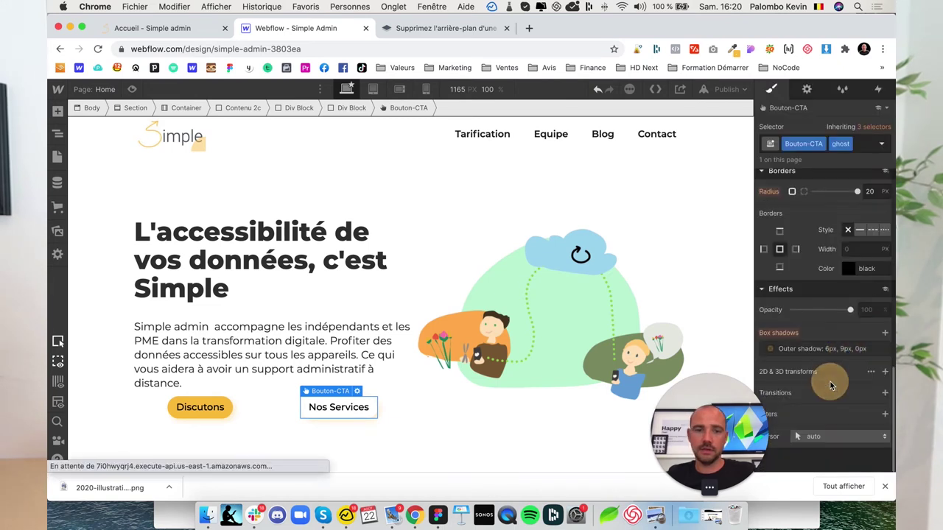
{"action": "scroll", "coordinate": [830, 268], "scroll_direction": "up", "scroll_amount": 2}
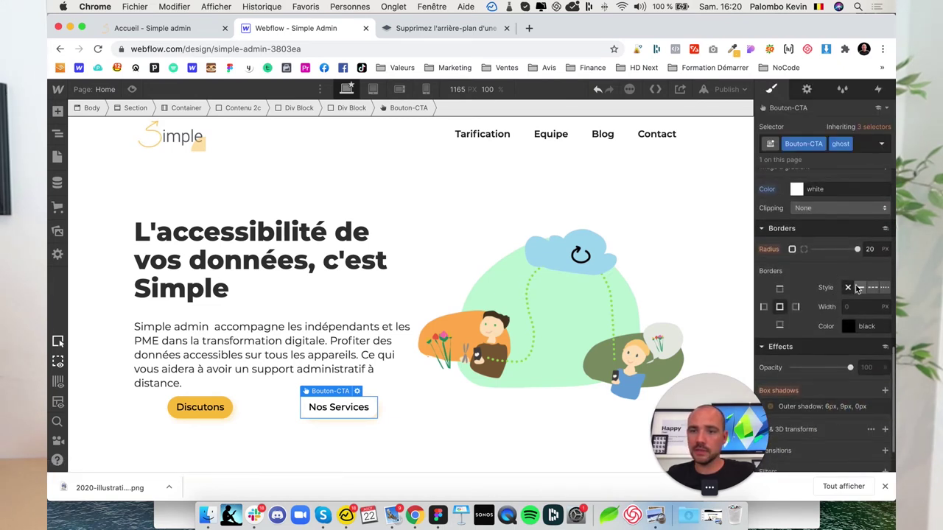
Give the ghost button a solid 1 px border in the Discutons #fac140 yellow.
{"action": "left_click", "coordinate": [859, 288]}
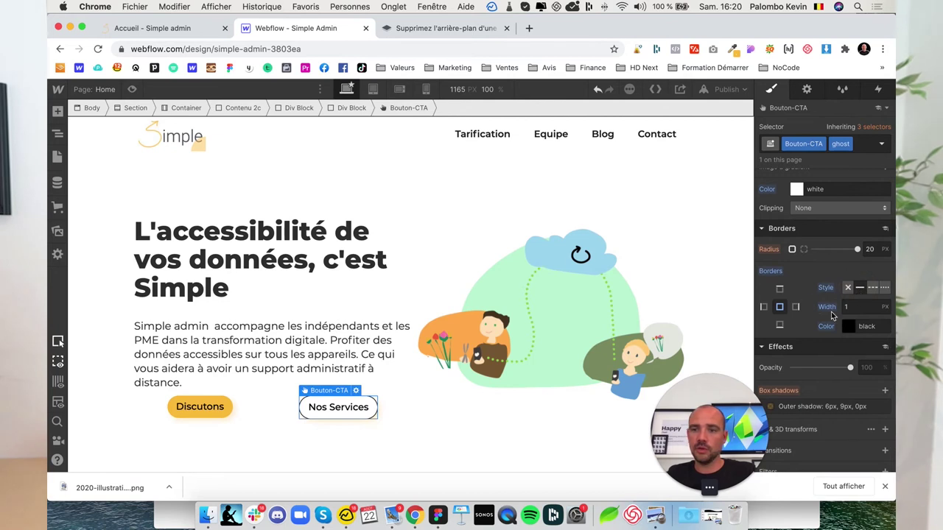
{"action": "left_click", "coordinate": [846, 326]}
{"action": "left_click", "coordinate": [769, 241]}
{"action": "left_click", "coordinate": [218, 399]}
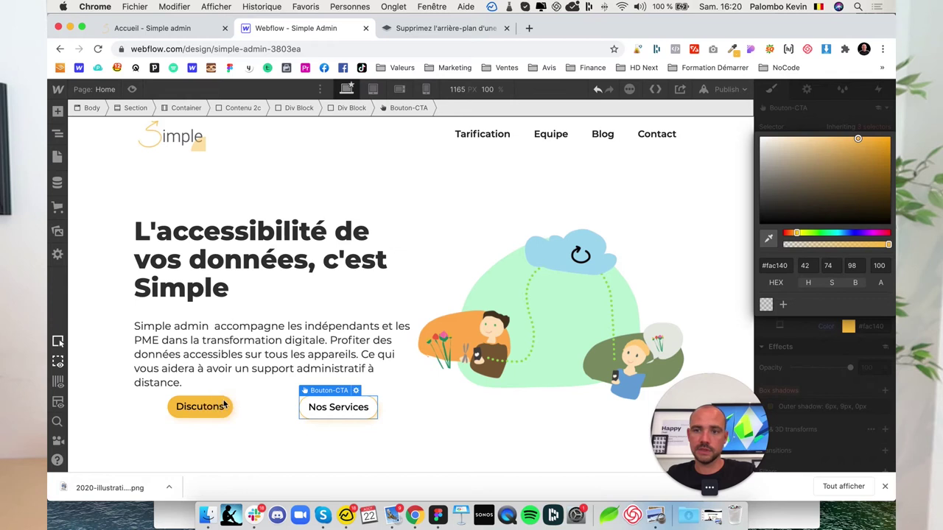
{"action": "left_click", "coordinate": [782, 405]}
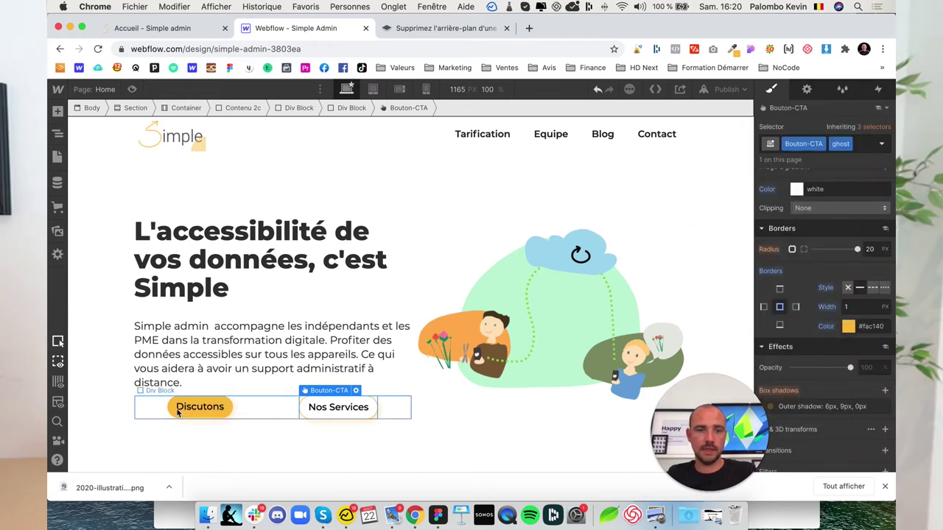
{"action": "left_click", "coordinate": [260, 417]}
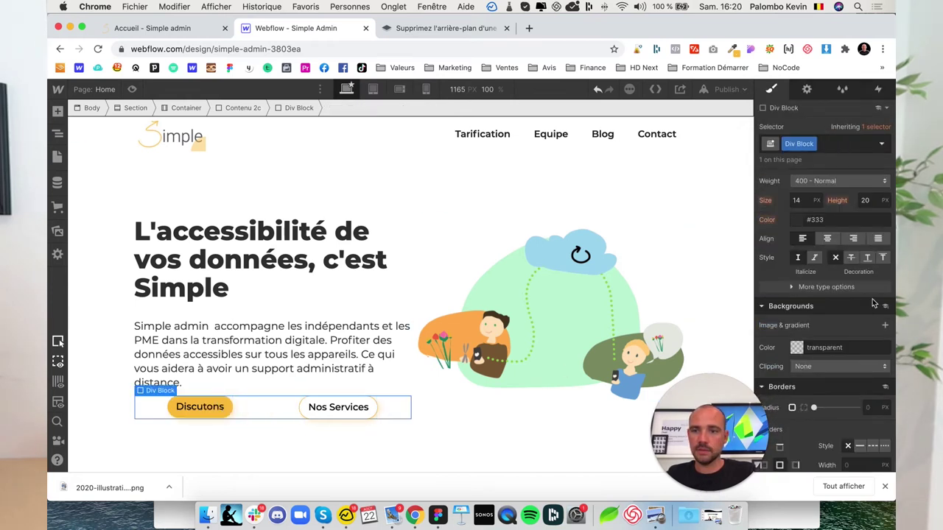
Align the hero buttons to the start of their row.
{"action": "scroll", "coordinate": [877, 304], "scroll_direction": "up", "scroll_amount": 10}
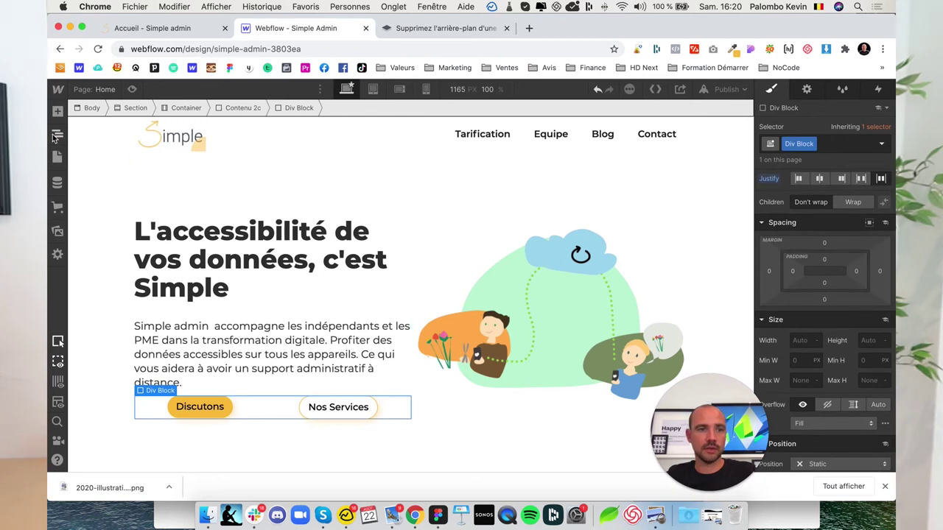
{"action": "left_click", "coordinate": [57, 134]}
{"action": "left_click", "coordinate": [797, 179]}
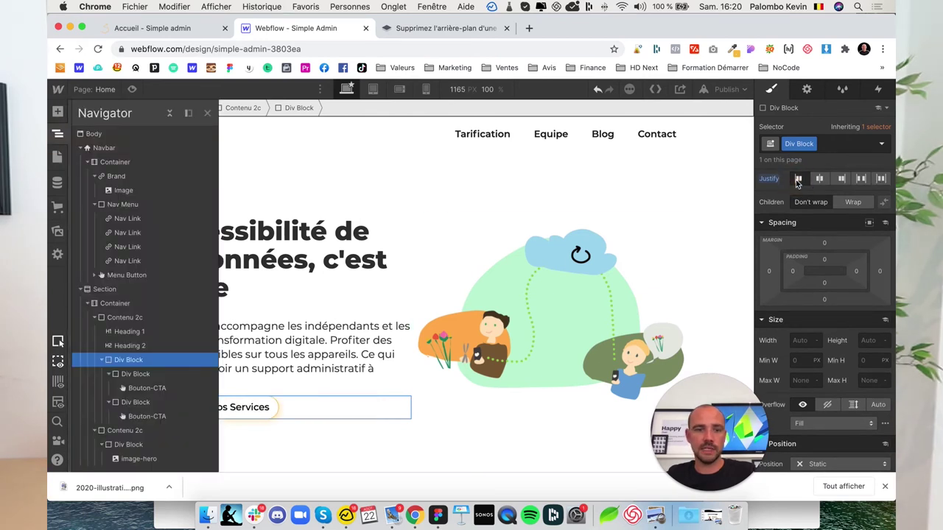
{"action": "left_click", "coordinate": [58, 135]}
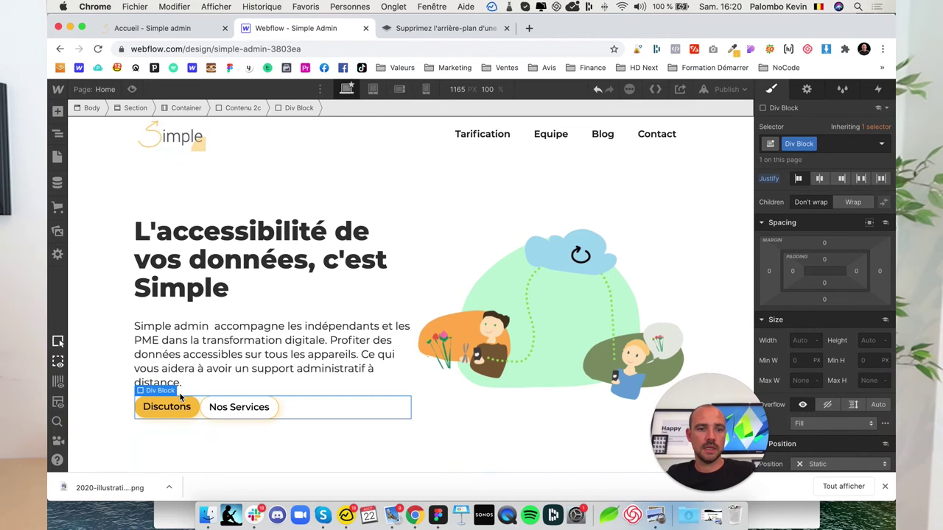
Give the Discutons button a 30 px right margin after trying 50 px, then reselect it.
{"action": "left_click", "coordinate": [195, 413]}
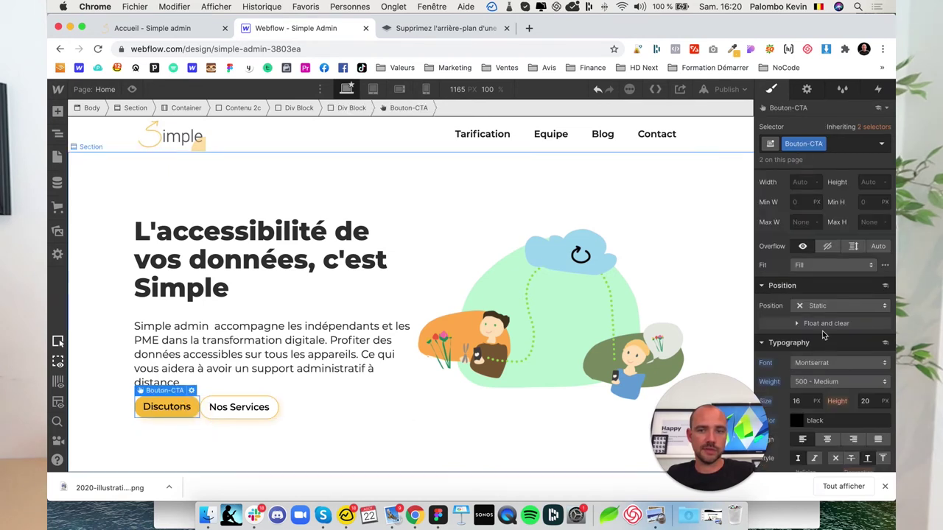
{"action": "scroll", "coordinate": [873, 277], "scroll_direction": "up", "scroll_amount": 5}
{"action": "left_click_drag", "start_coordinate": [882, 271], "coordinate": [861, 274]}
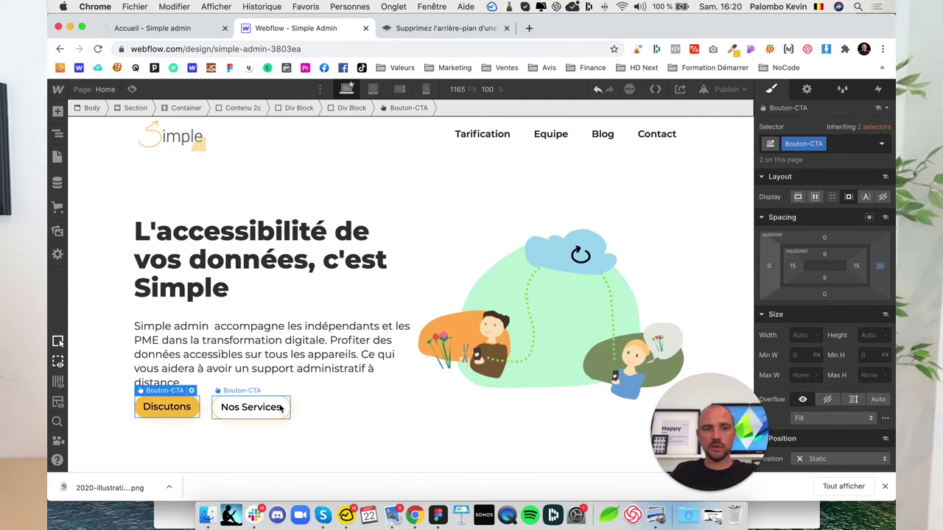
{"action": "left_click", "coordinate": [879, 266]}
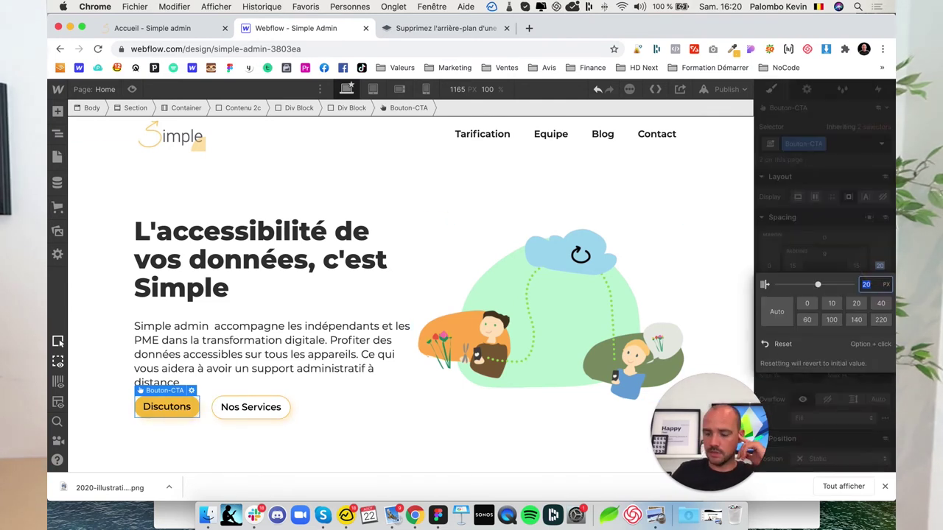
{"action": "type", "text": "50"}
{"action": "key", "text": "Return"}
{"action": "left_click", "coordinate": [883, 271]}
{"action": "type", "text": "30"}
{"action": "key", "text": "Return"}
{"action": "left_click", "coordinate": [121, 307]}
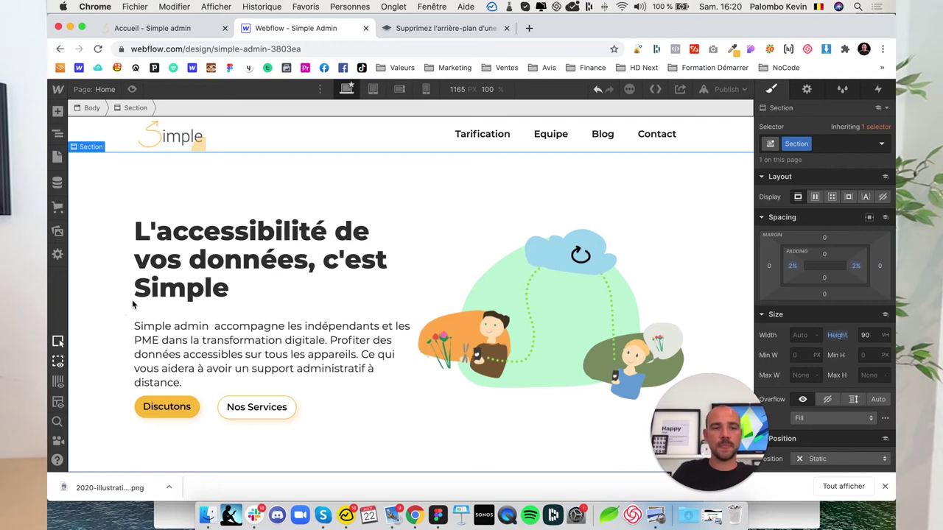
{"action": "left_click", "coordinate": [193, 409]}
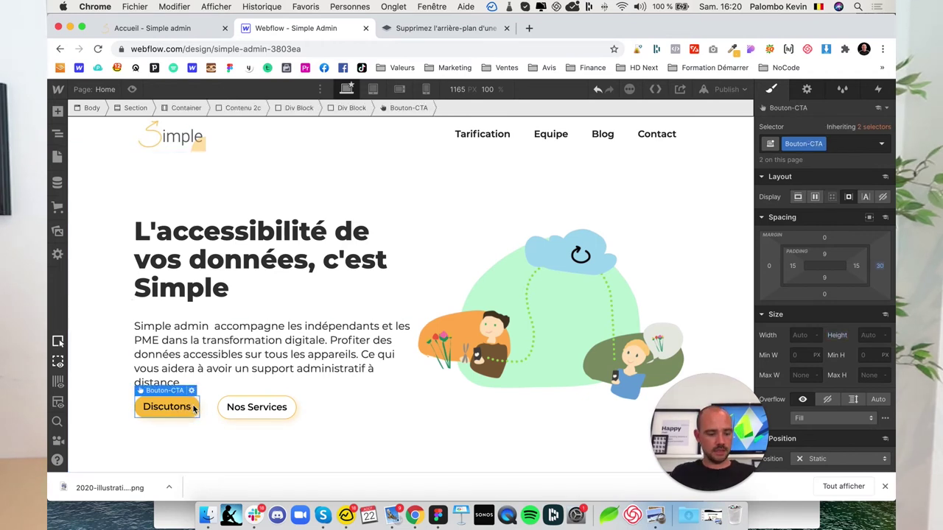
Paste the Discutons button after the Contact nav link and compare with the live Simple site.
{"action": "left_click", "coordinate": [682, 139]}
{"action": "key", "text": "super+v"}
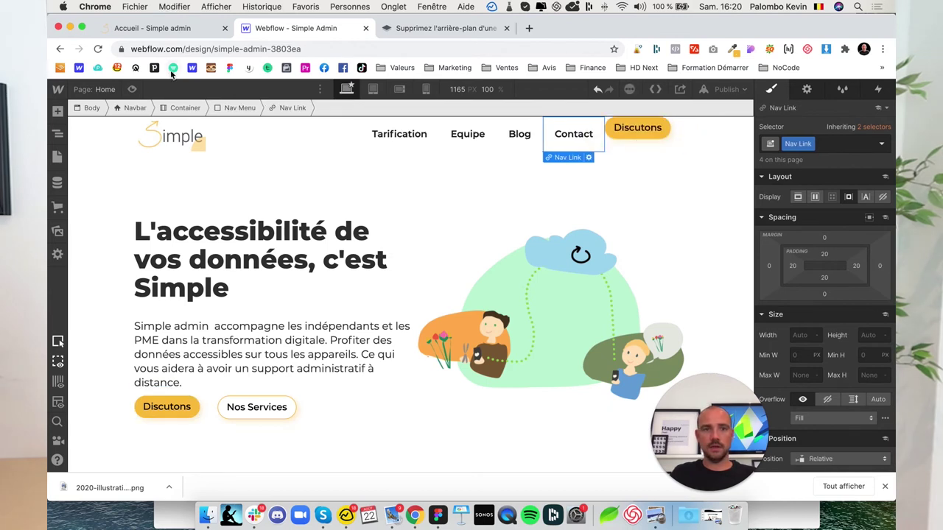
{"action": "left_click", "coordinate": [151, 28]}
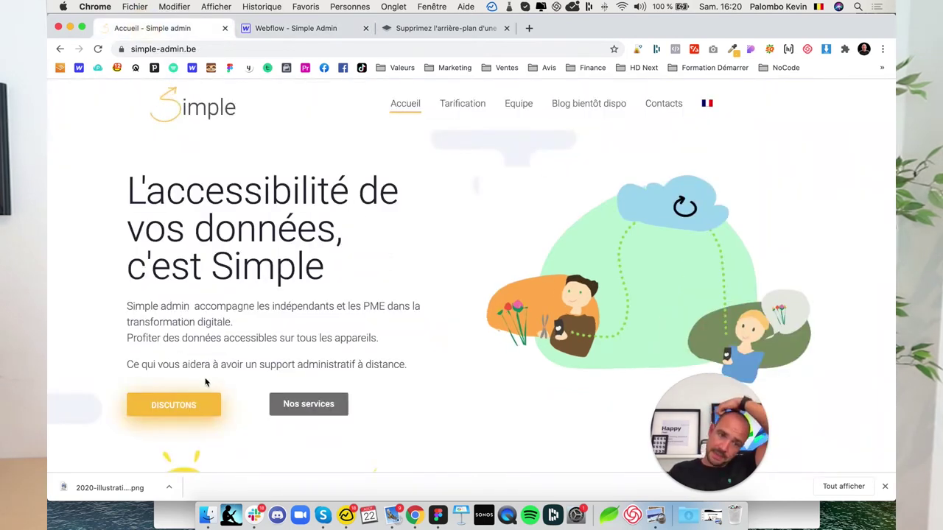
{"action": "left_click", "coordinate": [886, 487]}
{"action": "scroll", "coordinate": [710, 103], "scroll_direction": "down", "scroll_amount": 1}
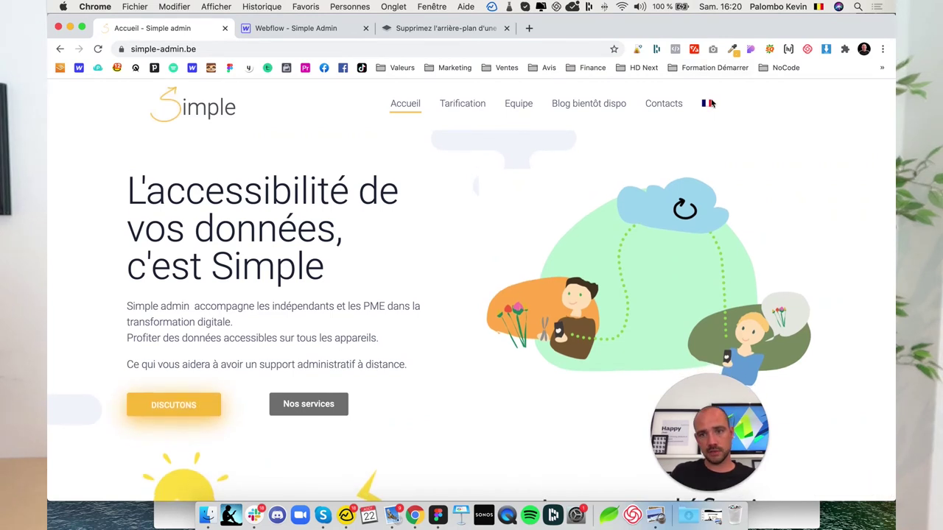
{"action": "left_click", "coordinate": [305, 28]}
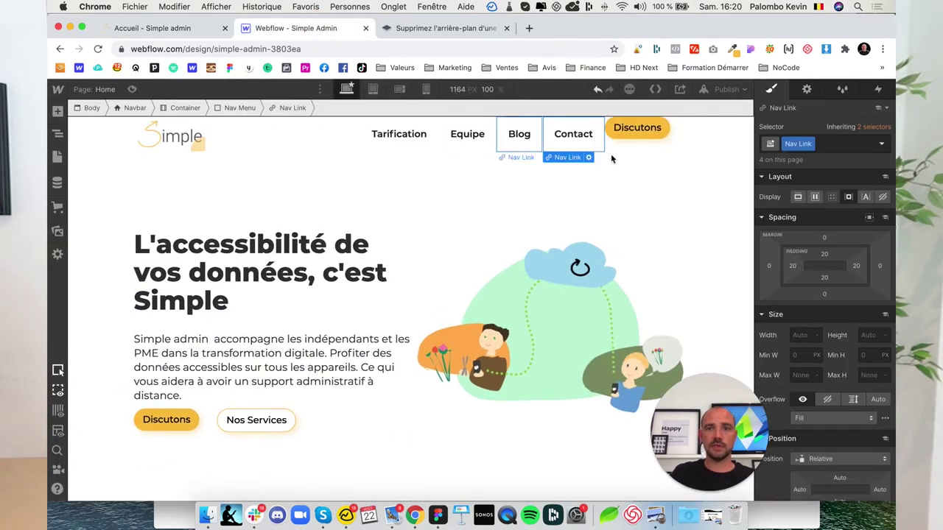
Make the Nav Menu a flex layout with its links and button vertically centred.
{"action": "left_click", "coordinate": [613, 145]}
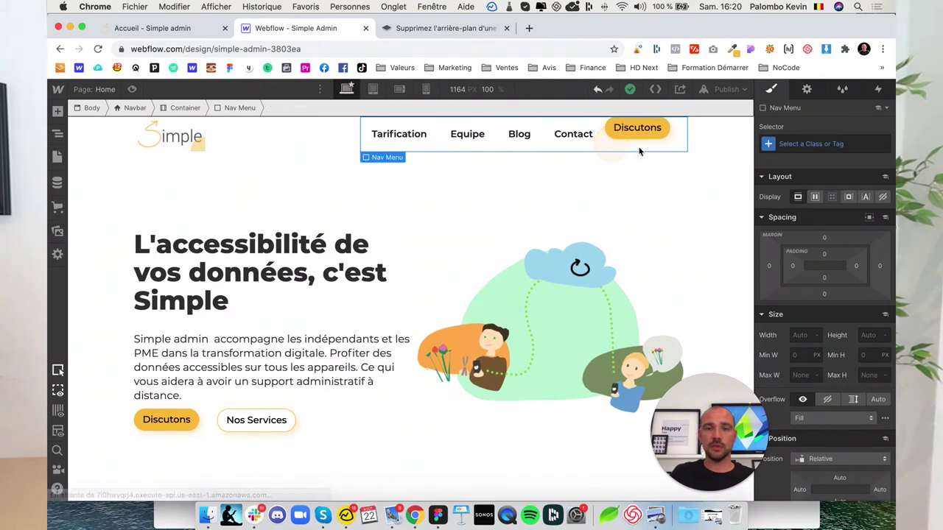
{"action": "left_click", "coordinate": [815, 198]}
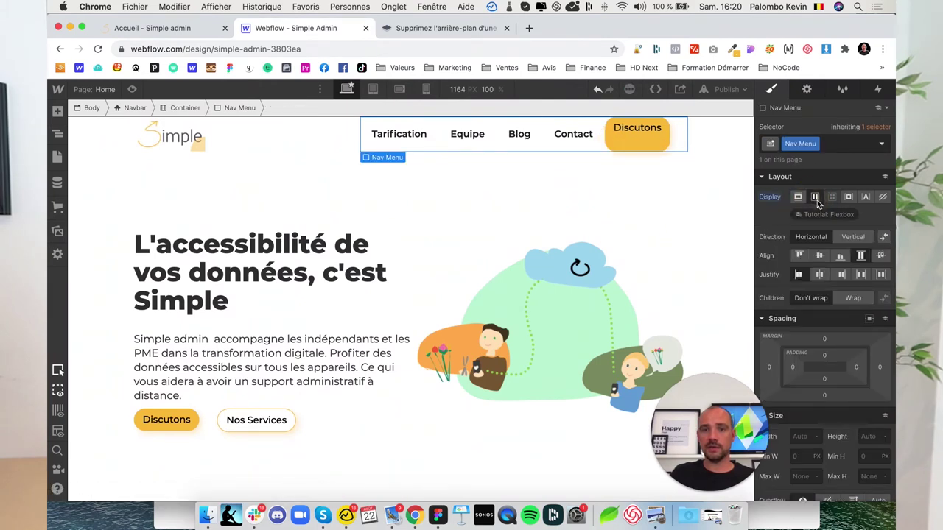
{"action": "left_click", "coordinate": [820, 257]}
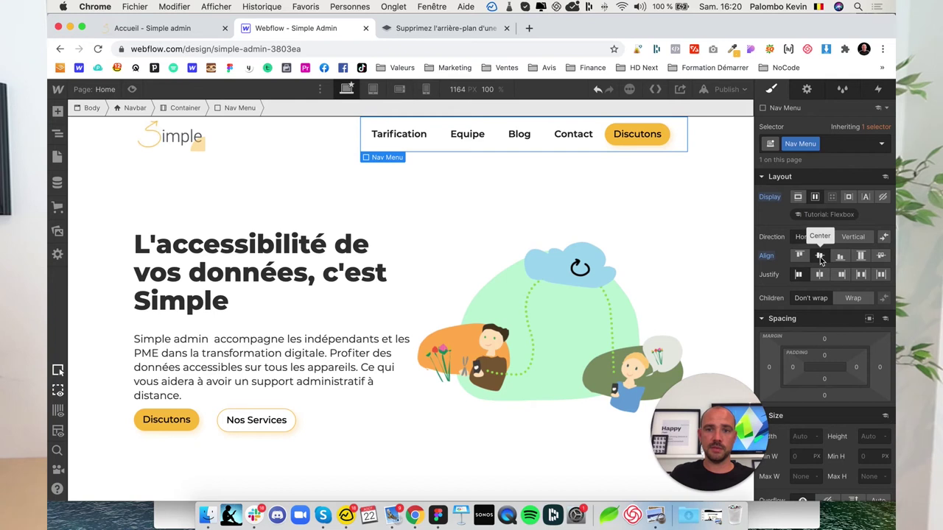
{"action": "left_click", "coordinate": [253, 135]}
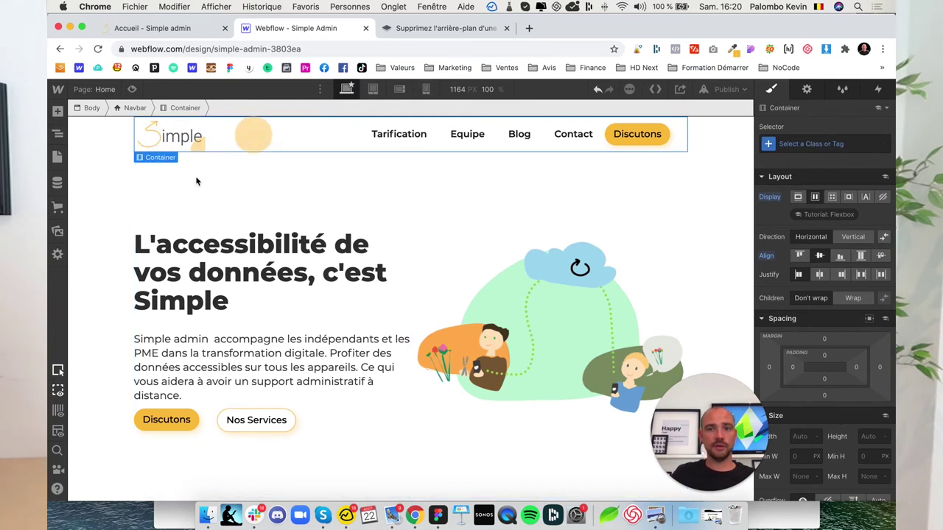
{"action": "left_click", "coordinate": [91, 216]}
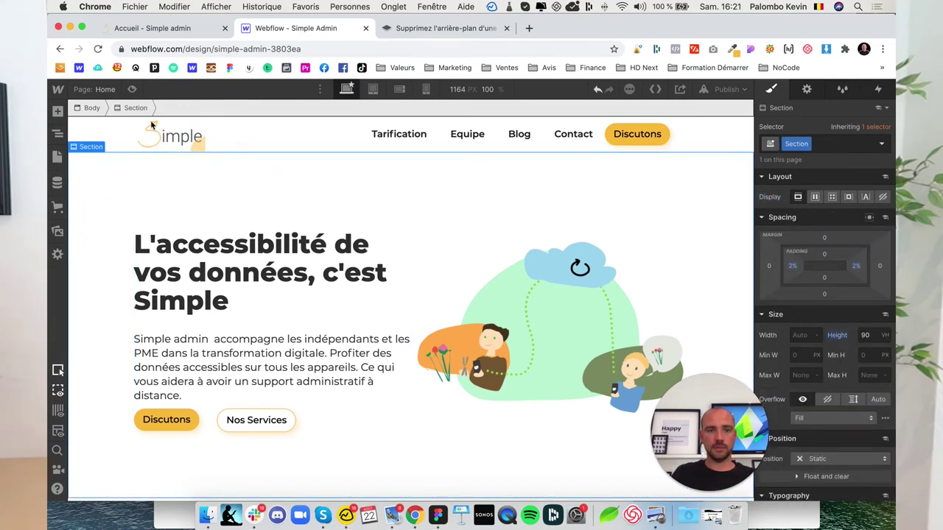
Preview the homepage at full 1440px width and compare it with the live Simple site.
{"action": "left_click", "coordinate": [133, 89]}
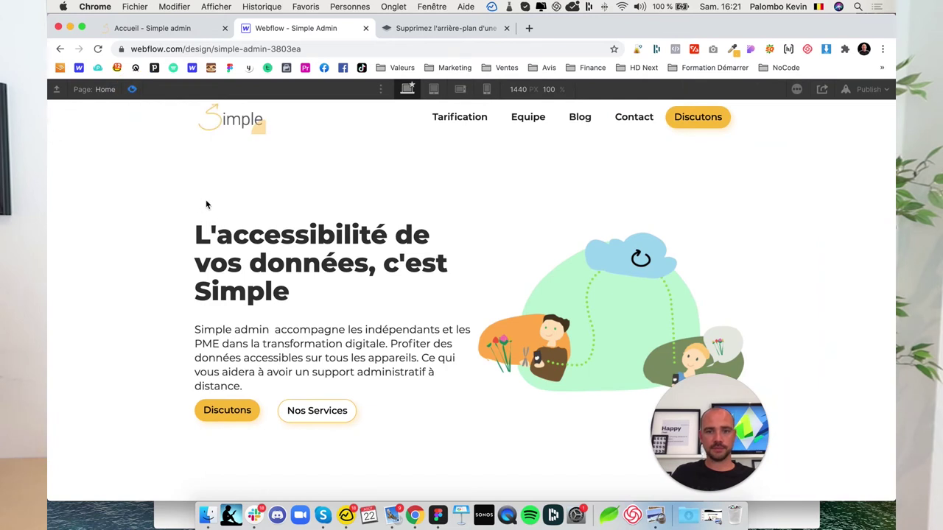
{"action": "left_click_drag", "start_coordinate": [735, 420], "coordinate": [850, 413]}
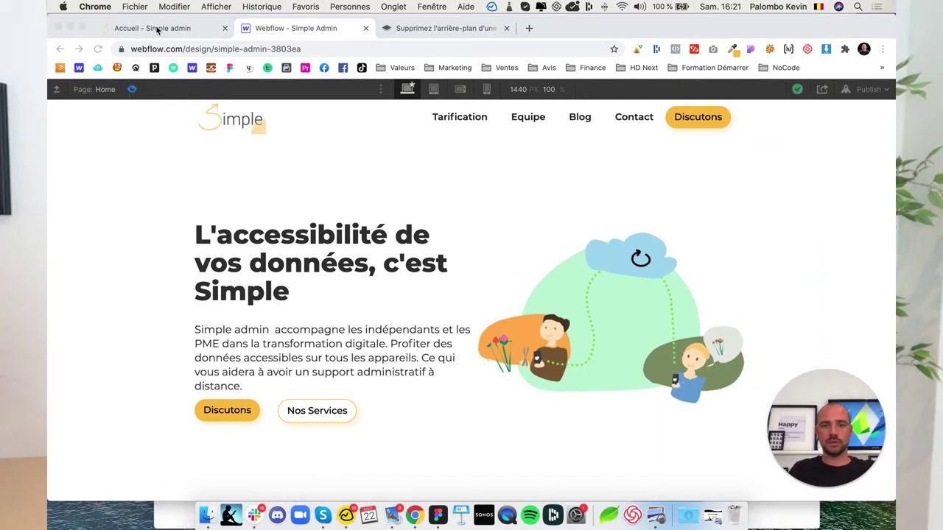
{"action": "left_click", "coordinate": [133, 90]}
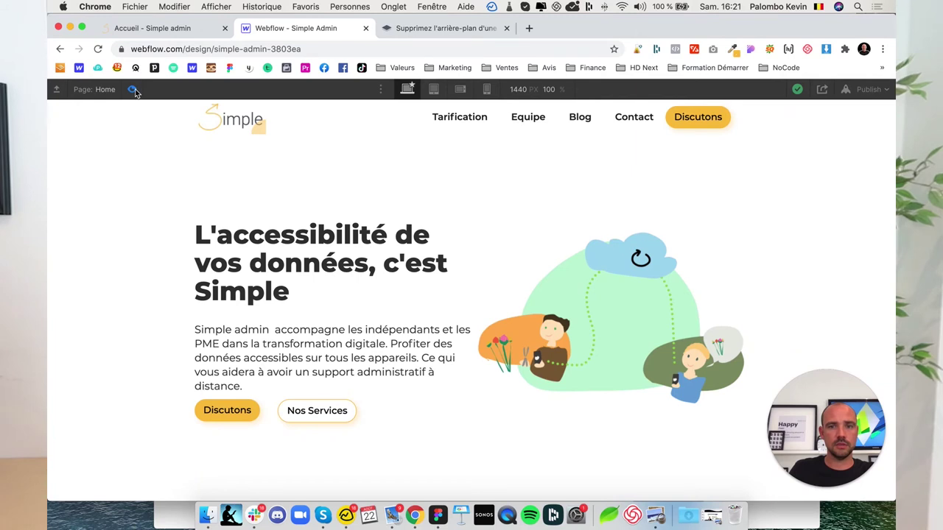
{"action": "left_click", "coordinate": [155, 34]}
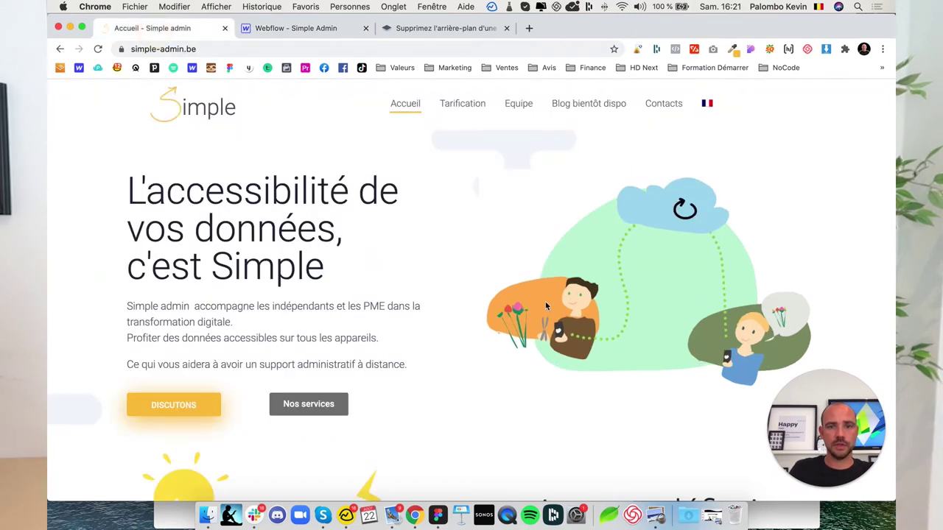
{"action": "scroll", "coordinate": [290, 312], "scroll_direction": "down", "scroll_amount": 3}
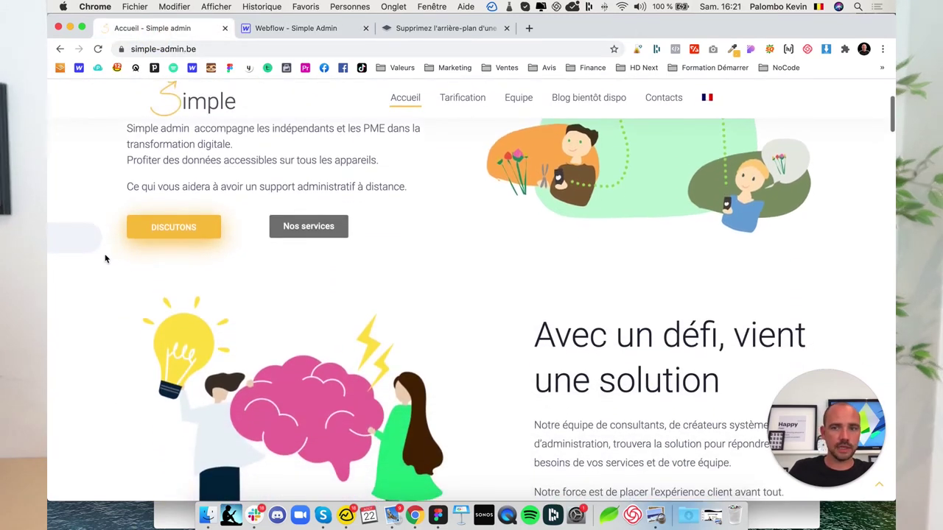
{"action": "scroll", "coordinate": [282, 346], "scroll_direction": "down", "scroll_amount": 5}
{"action": "scroll", "coordinate": [282, 346], "scroll_direction": "down", "scroll_amount": 3}
{"action": "scroll", "coordinate": [282, 345], "scroll_direction": "up", "scroll_amount": 10}
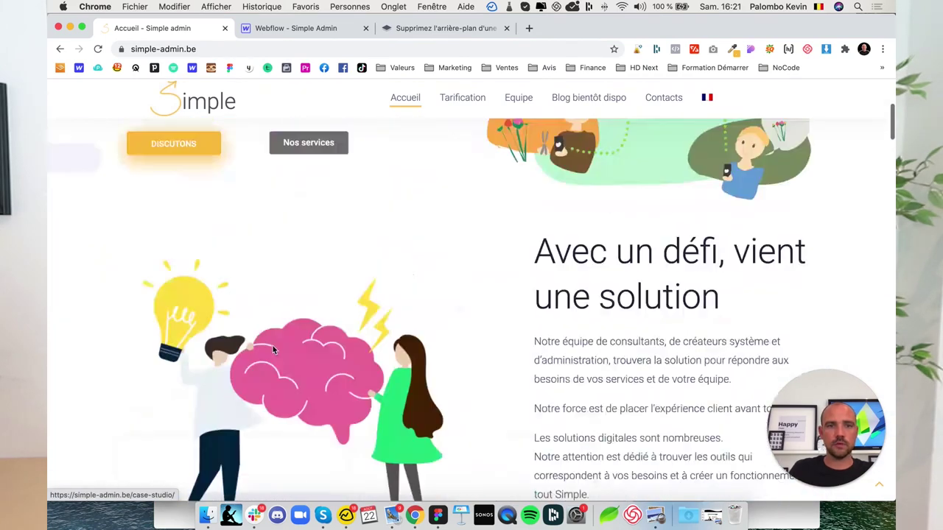
{"action": "left_click", "coordinate": [312, 28]}
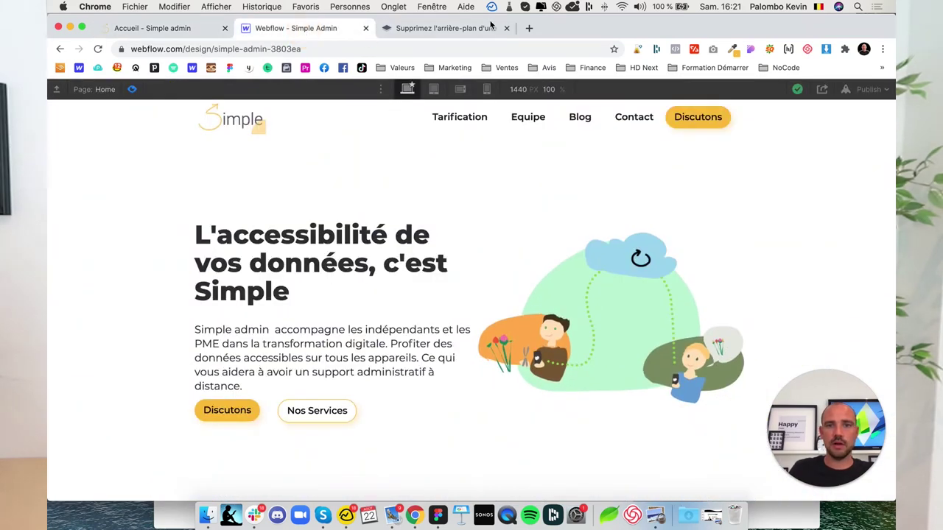
Search Google for 'blub creator' in a new tab and open the Blobmaker result.
{"action": "left_click", "coordinate": [530, 28]}
{"action": "type", "text": "bulb creat"}
{"action": "key", "text": "Return"}
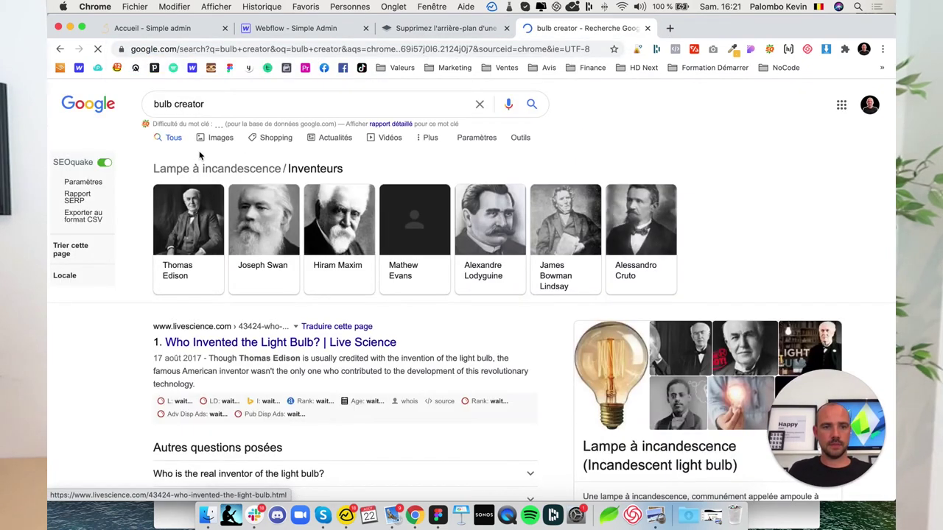
{"action": "double_click", "coordinate": [167, 104]}
{"action": "type", "text": "blub"}
{"action": "key", "text": "Return"}
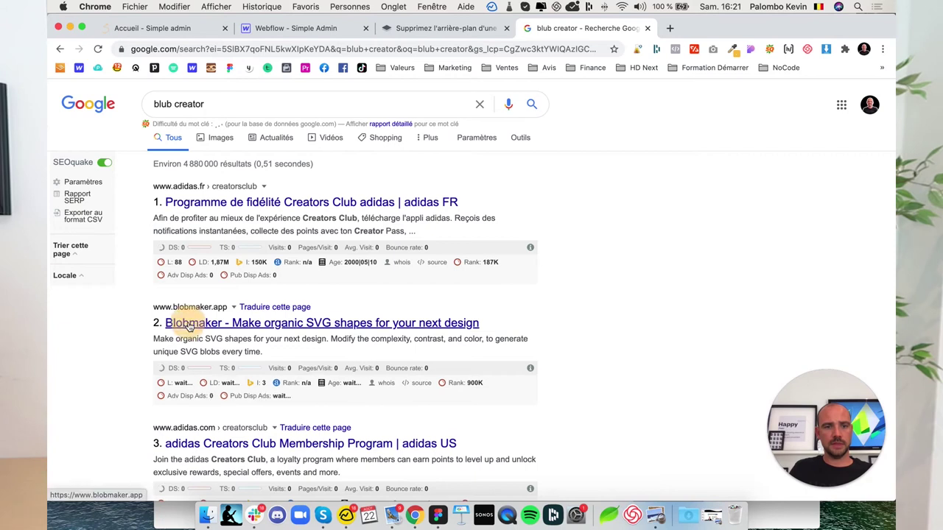
{"action": "left_click", "coordinate": [190, 324]}
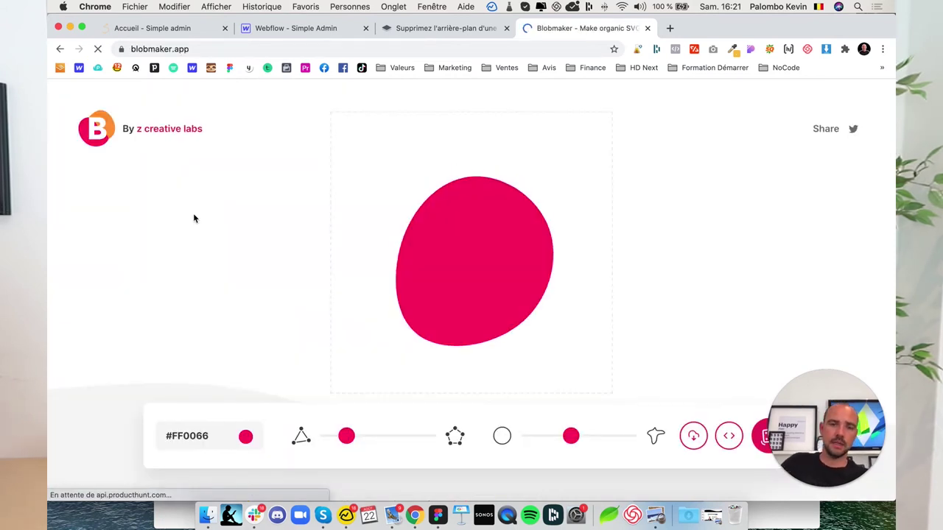
{"action": "left_click", "coordinate": [282, 29]}
{"action": "left_click", "coordinate": [155, 28]}
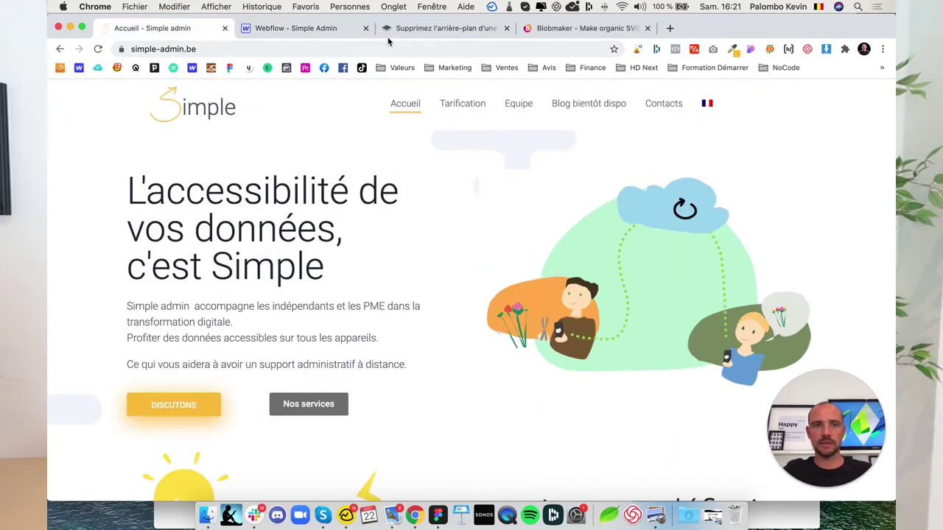
{"action": "left_click", "coordinate": [335, 31]}
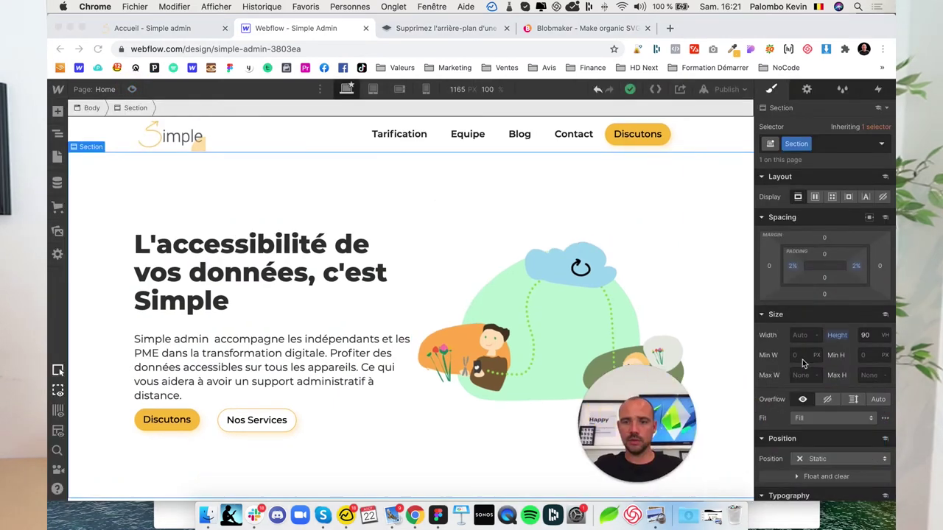
{"action": "left_click", "coordinate": [188, 417]}
{"action": "left_click", "coordinate": [210, 434]}
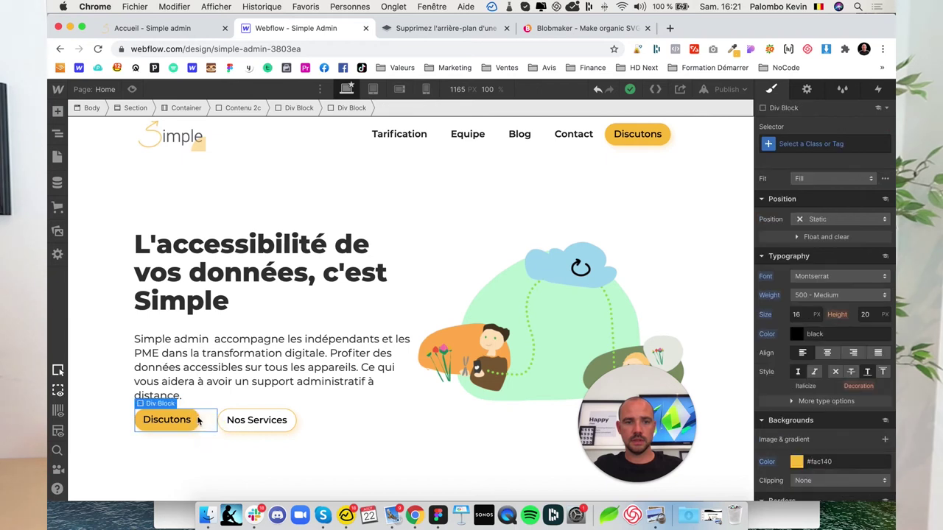
{"action": "left_click", "coordinate": [198, 420]}
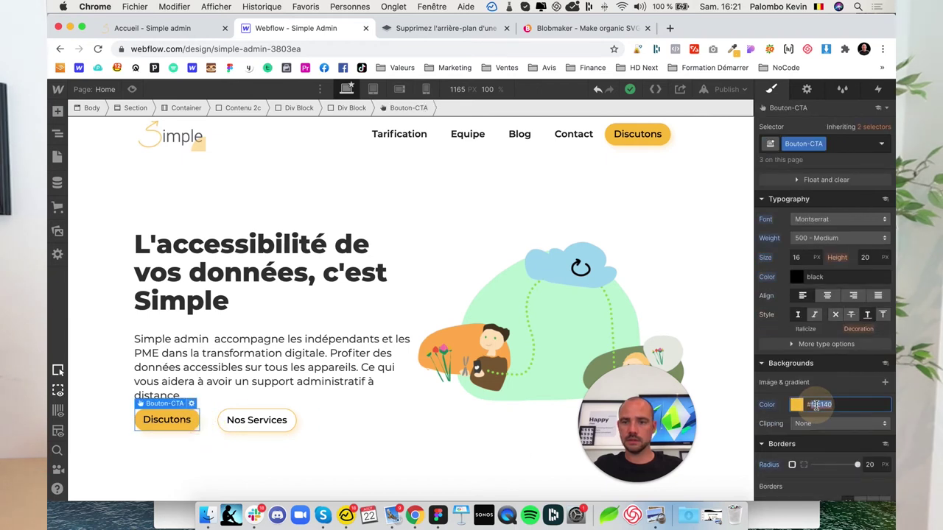
{"action": "left_click", "coordinate": [579, 30]}
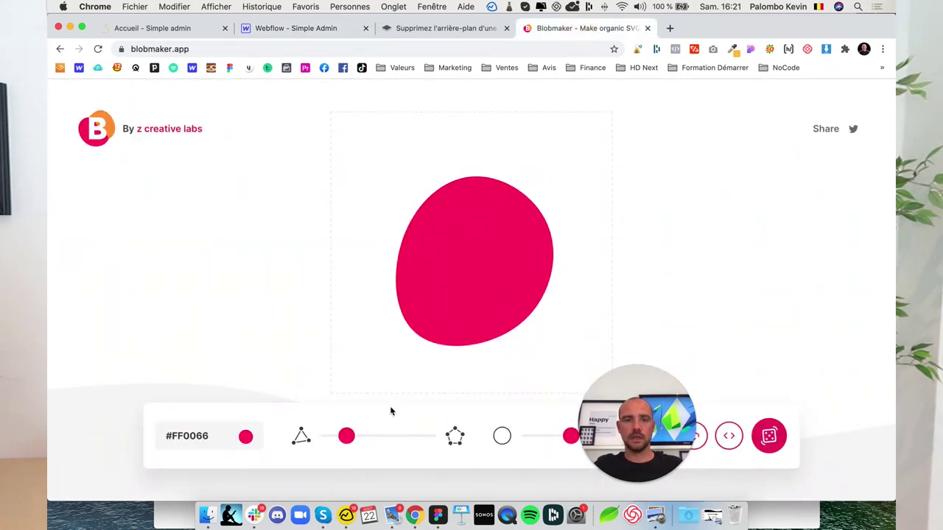
Set the blob's colour to yellow #FAC140.
{"action": "left_click", "coordinate": [199, 436]}
{"action": "type", "text": "#FAC140"}
{"action": "key", "text": "Tab"}
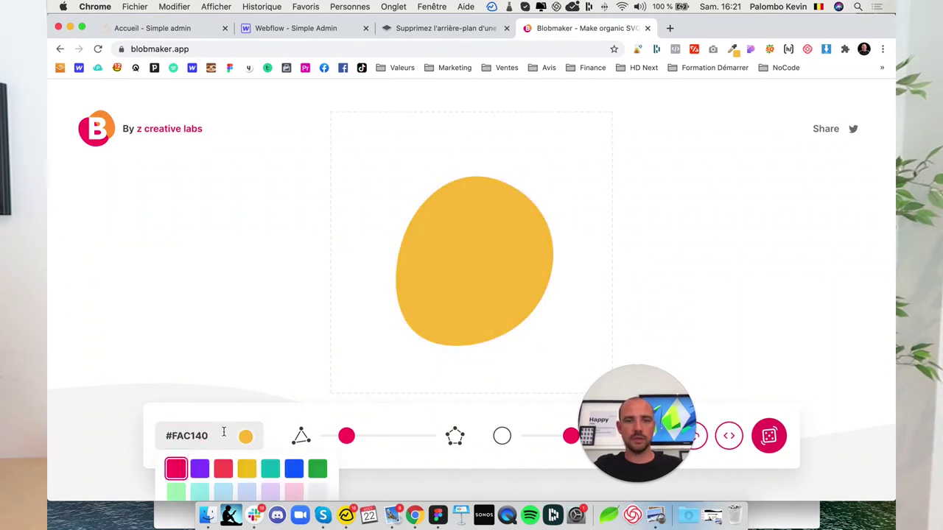
{"action": "left_click", "coordinate": [234, 357]}
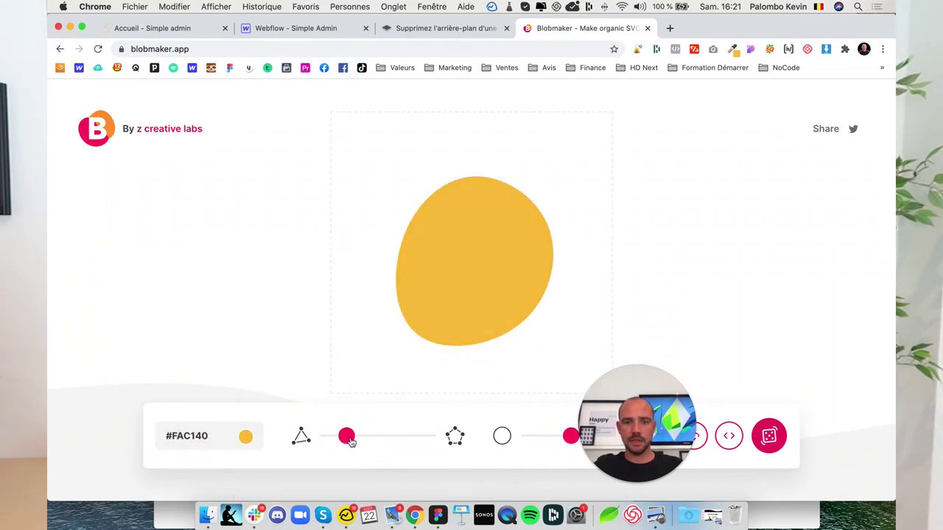
Give the blob more points and irregularity, download it as blob.svg, and return to Webflow.
{"action": "left_click_drag", "start_coordinate": [350, 441], "coordinate": [368, 442]}
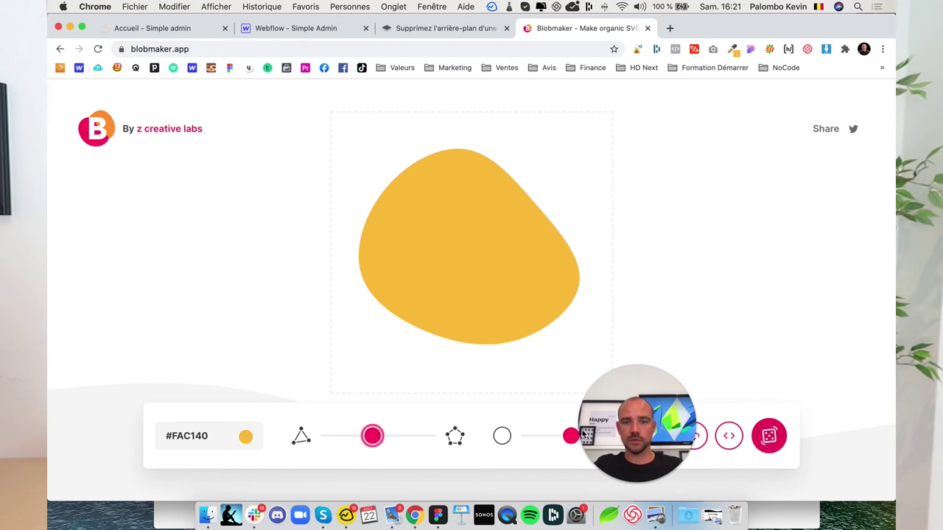
{"action": "left_click", "coordinate": [566, 438]}
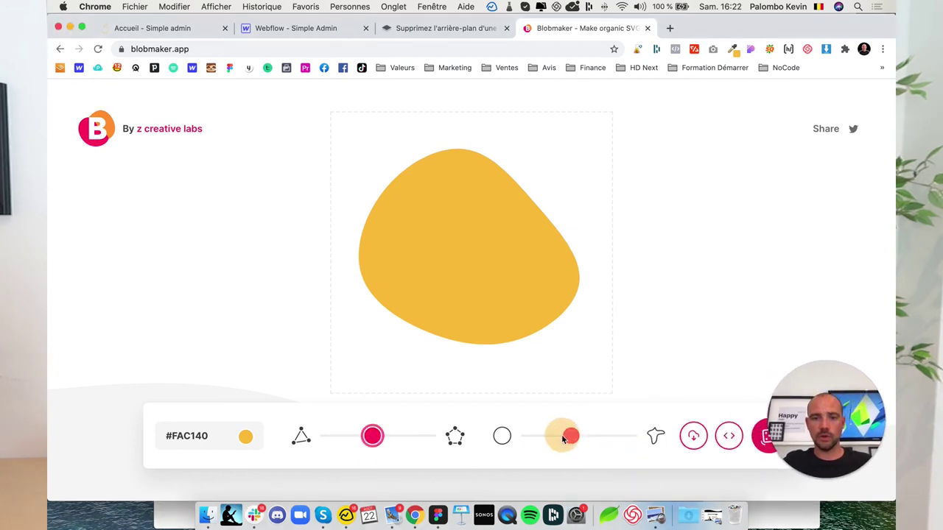
{"action": "mouse_move", "coordinate": [537, 440]}
{"action": "left_mouse_down"}
{"action": "mouse_move", "coordinate": [600, 442]}
{"action": "mouse_move", "coordinate": [568, 444]}
{"action": "left_mouse_up"}
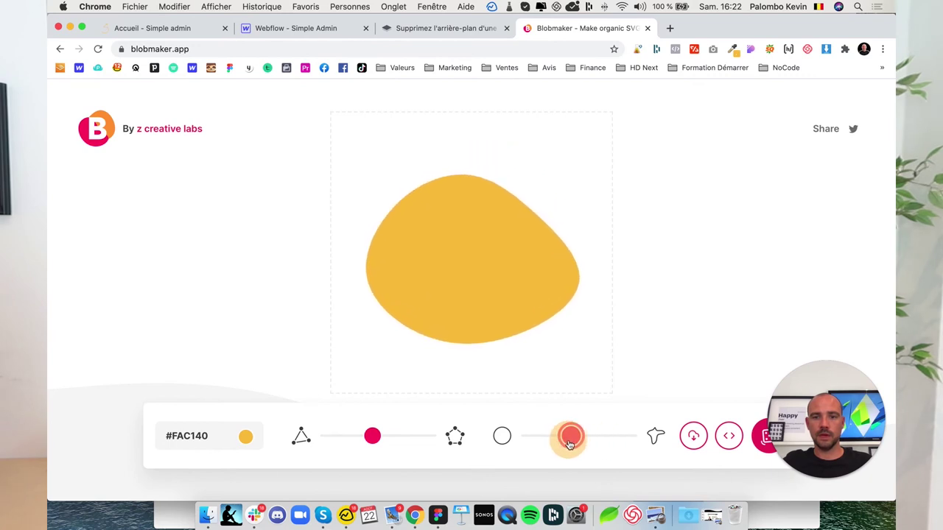
{"action": "left_click", "coordinate": [693, 437]}
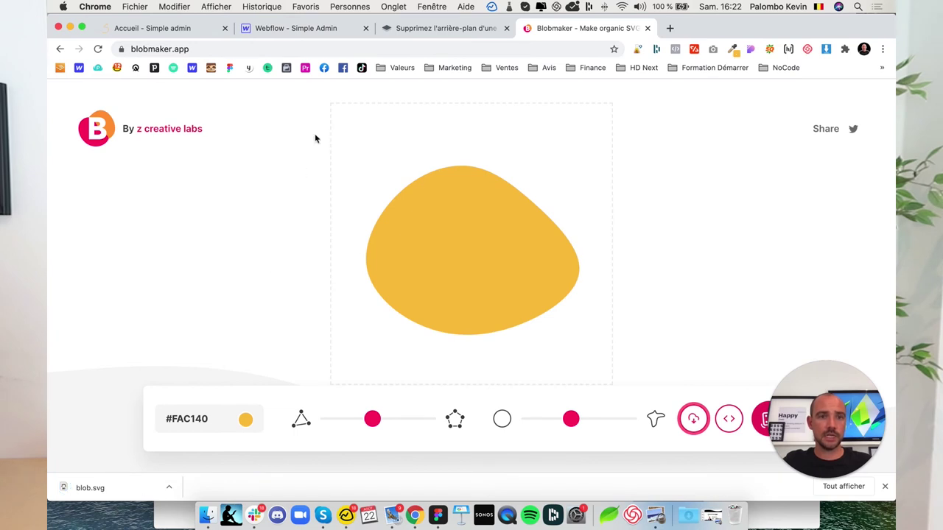
{"action": "left_click", "coordinate": [290, 30]}
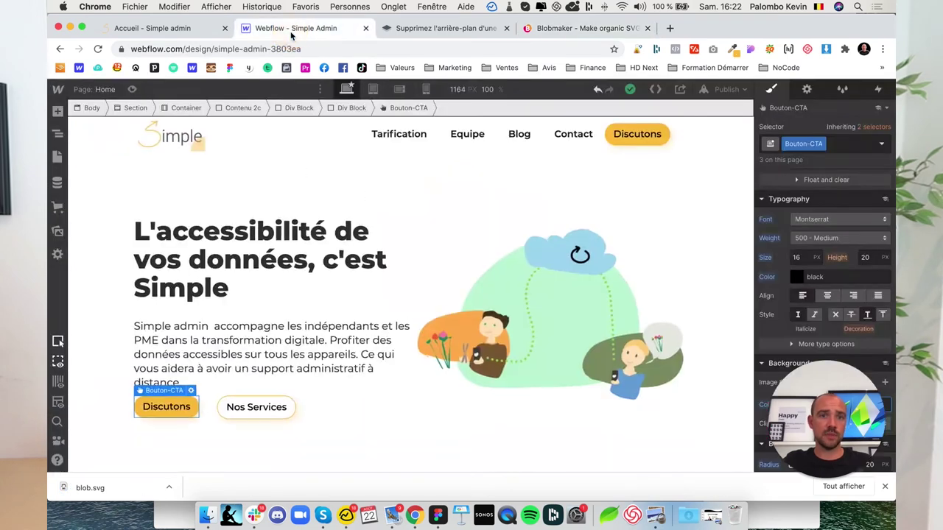
Add blob.svg from Assets as the hero section's background image.
{"action": "left_click", "coordinate": [103, 191]}
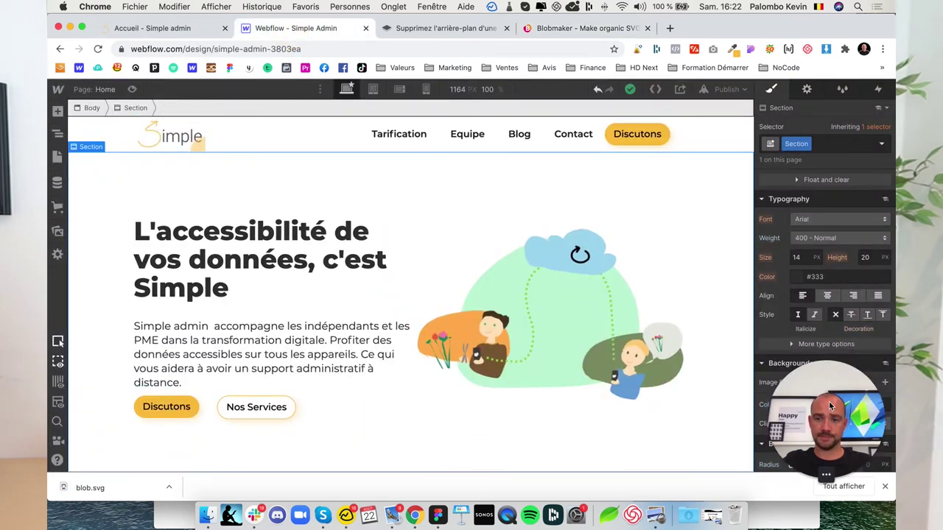
{"action": "left_click", "coordinate": [807, 90]}
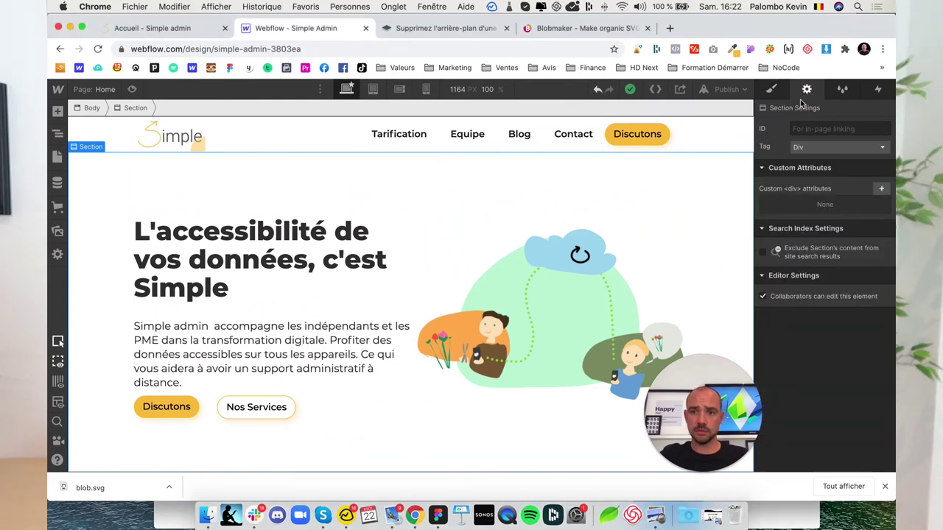
{"action": "left_click", "coordinate": [773, 89]}
{"action": "scroll", "coordinate": [825, 295], "scroll_direction": "down", "scroll_amount": 10}
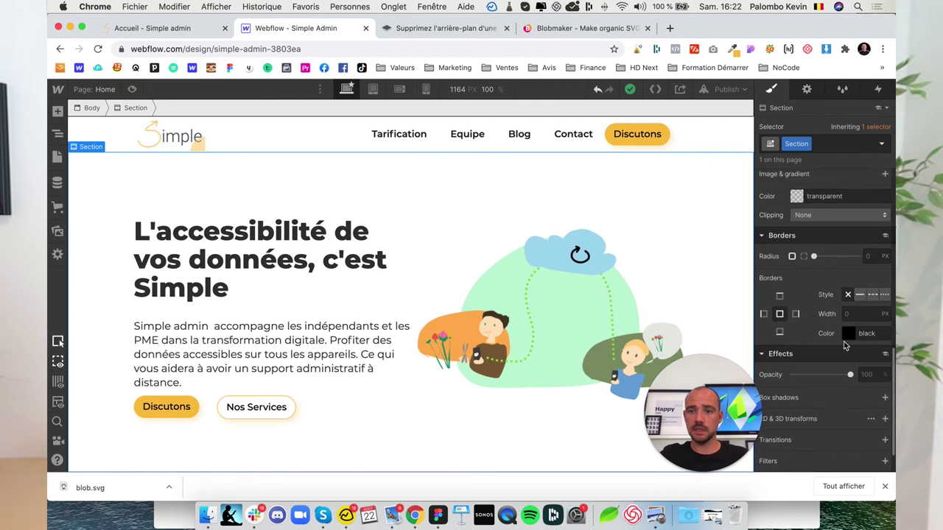
{"action": "scroll", "coordinate": [847, 256], "scroll_direction": "up", "scroll_amount": 2}
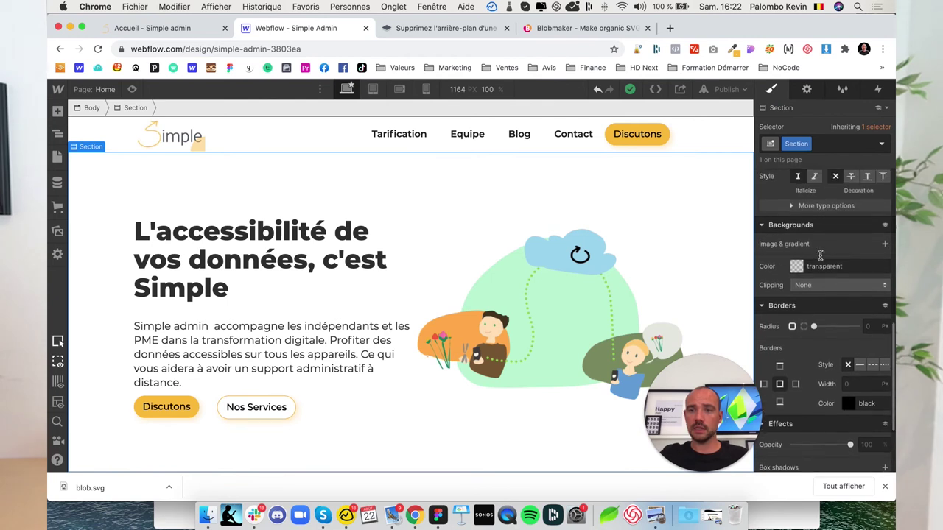
{"action": "left_click", "coordinate": [883, 250]}
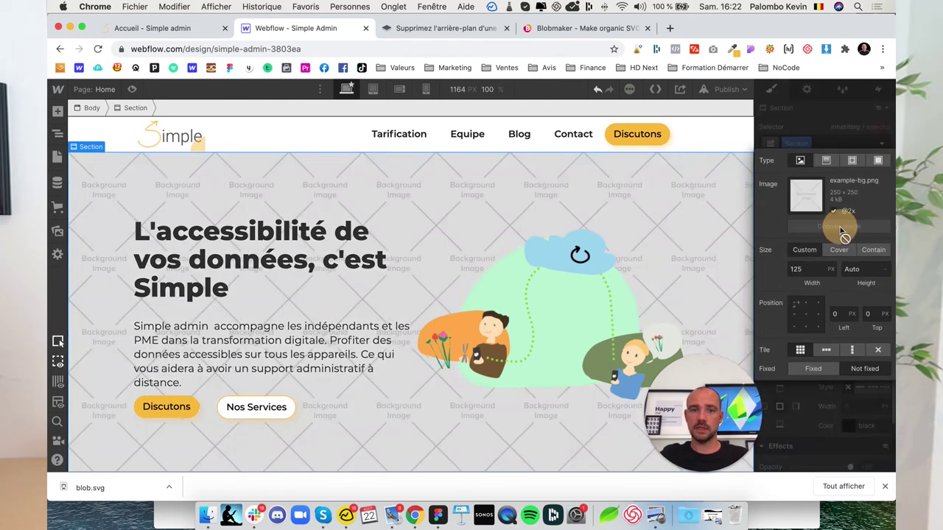
{"action": "left_click", "coordinate": [840, 228]}
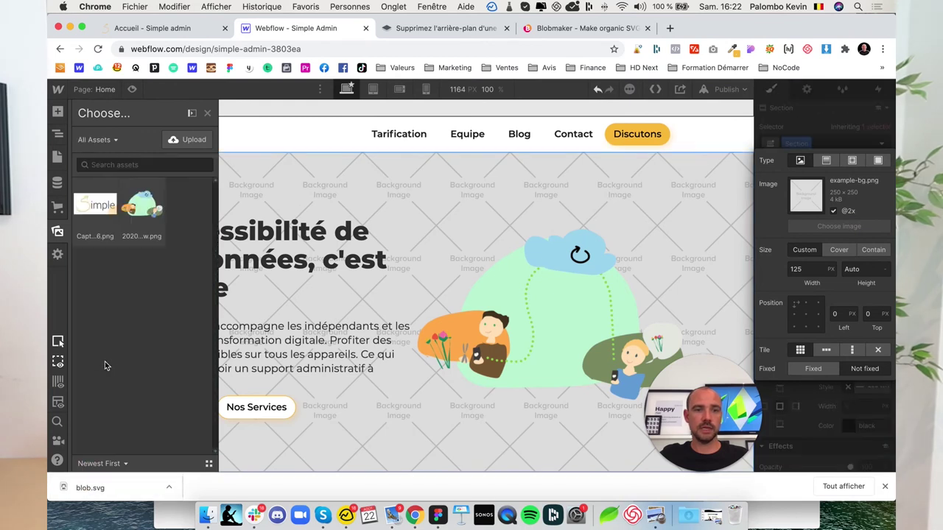
{"action": "left_click", "coordinate": [96, 204]}
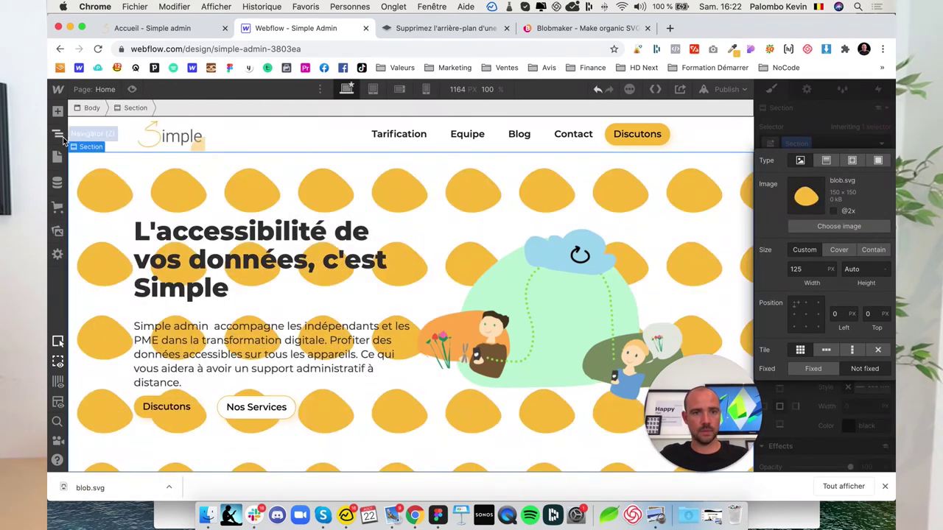
Size the blob background to Cover, anchor it left-middle, and check it in preview.
{"action": "left_click", "coordinate": [838, 250]}
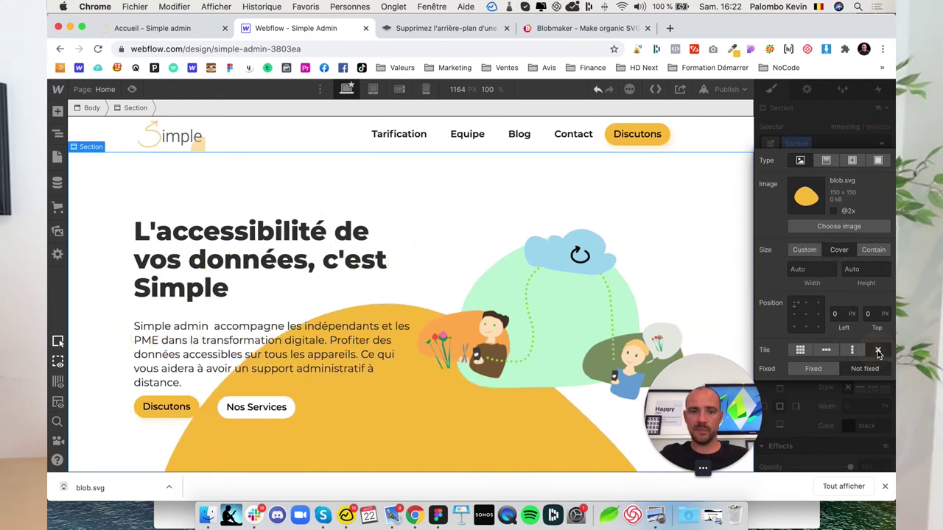
{"action": "left_click", "coordinate": [796, 330]}
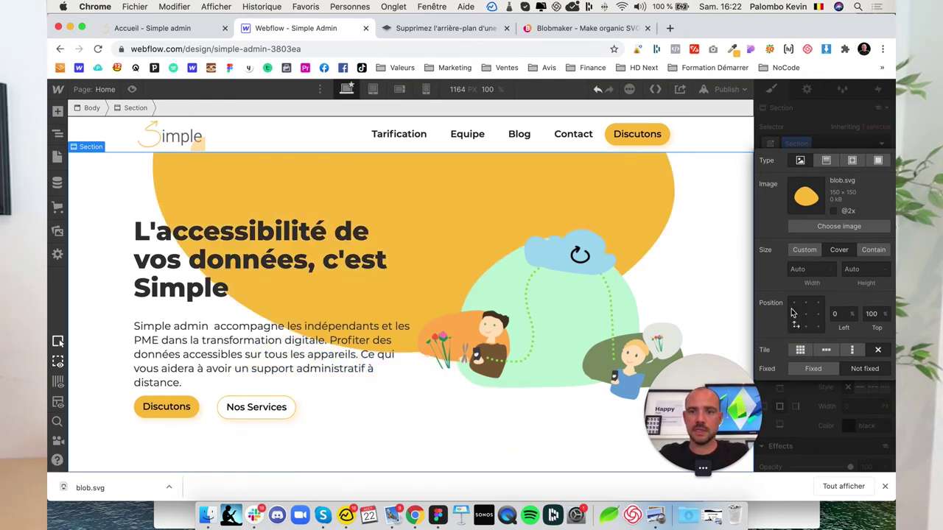
{"action": "left_click", "coordinate": [795, 304]}
{"action": "left_click", "coordinate": [819, 327]}
{"action": "left_click", "coordinate": [807, 329]}
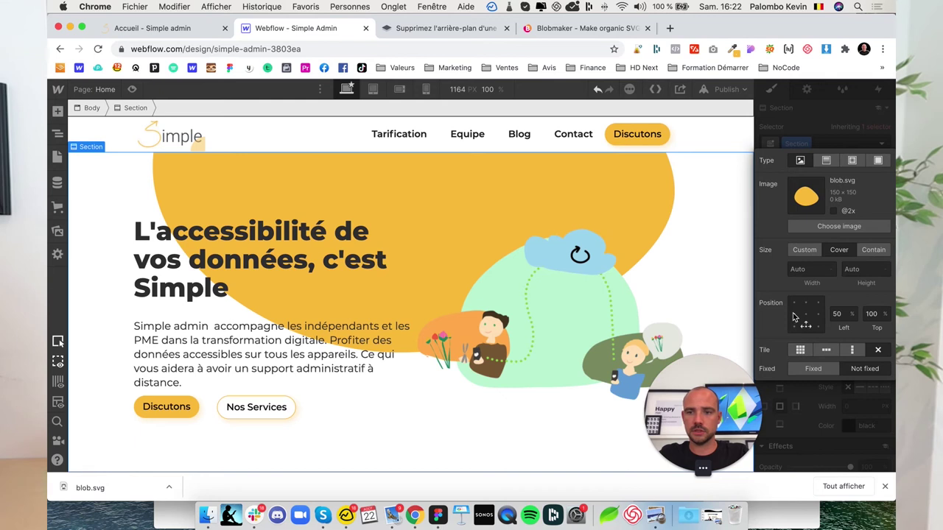
{"action": "left_click", "coordinate": [794, 315]}
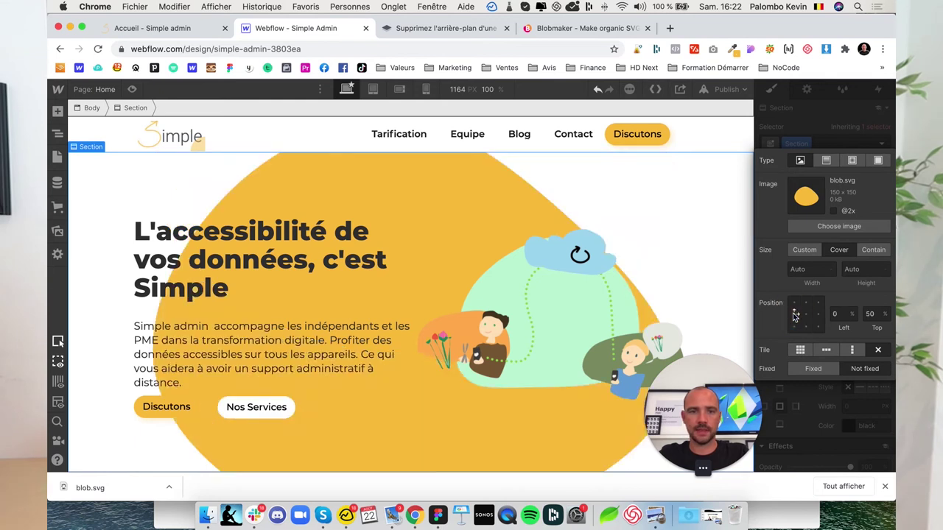
{"action": "left_click", "coordinate": [132, 89]}
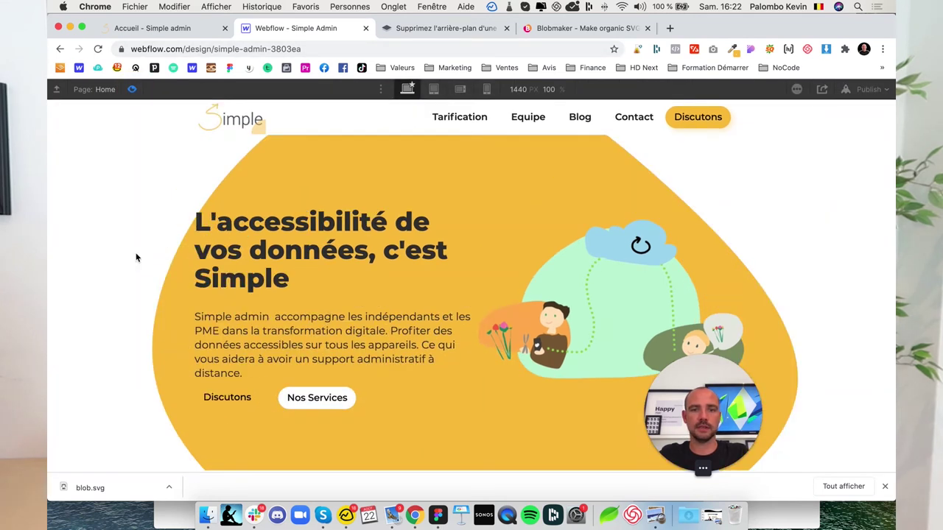
{"action": "left_click", "coordinate": [133, 89]}
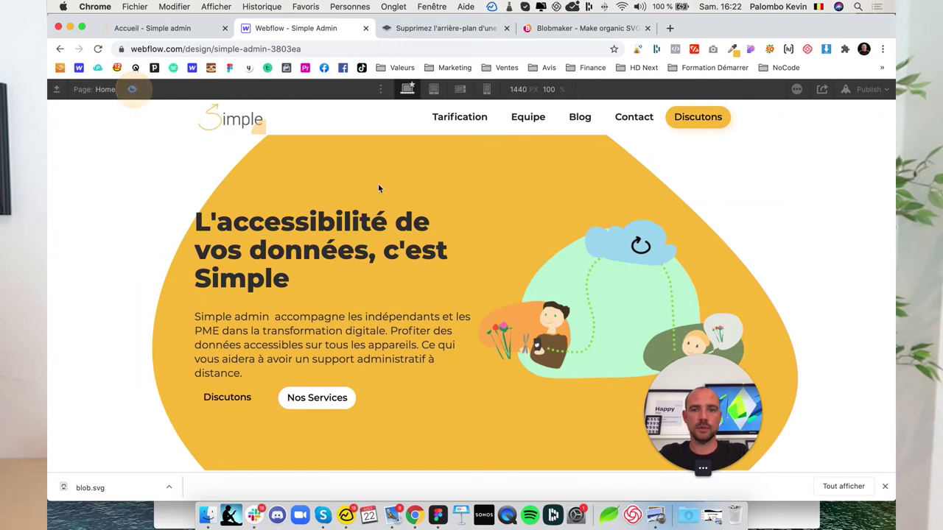
{"action": "scroll", "coordinate": [825, 372], "scroll_direction": "down", "scroll_amount": 5}
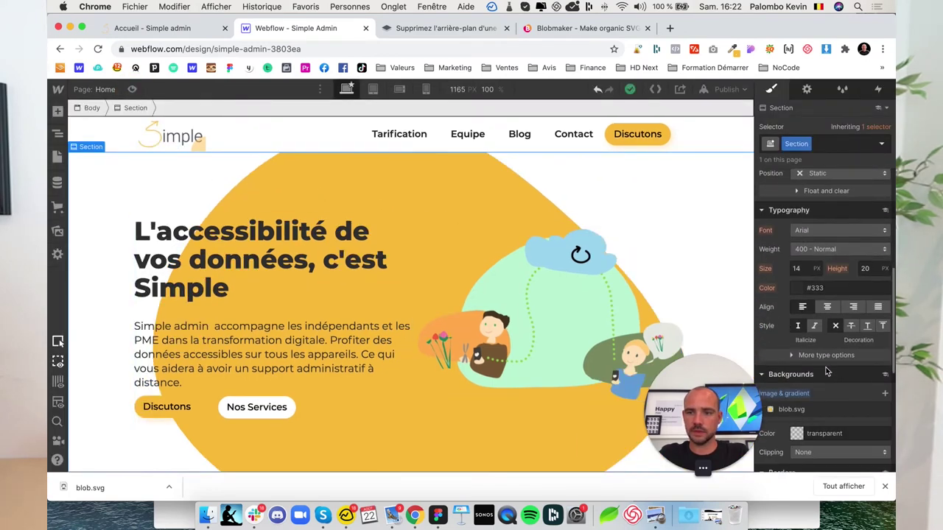
{"action": "scroll", "coordinate": [826, 371], "scroll_direction": "down", "scroll_amount": 5}
{"action": "left_click", "coordinate": [810, 304]}
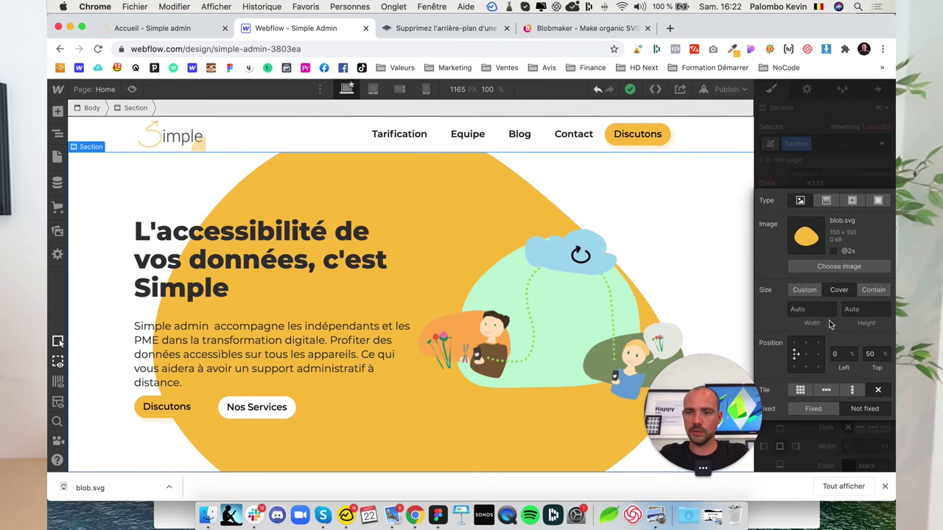
{"action": "left_click", "coordinate": [834, 251]}
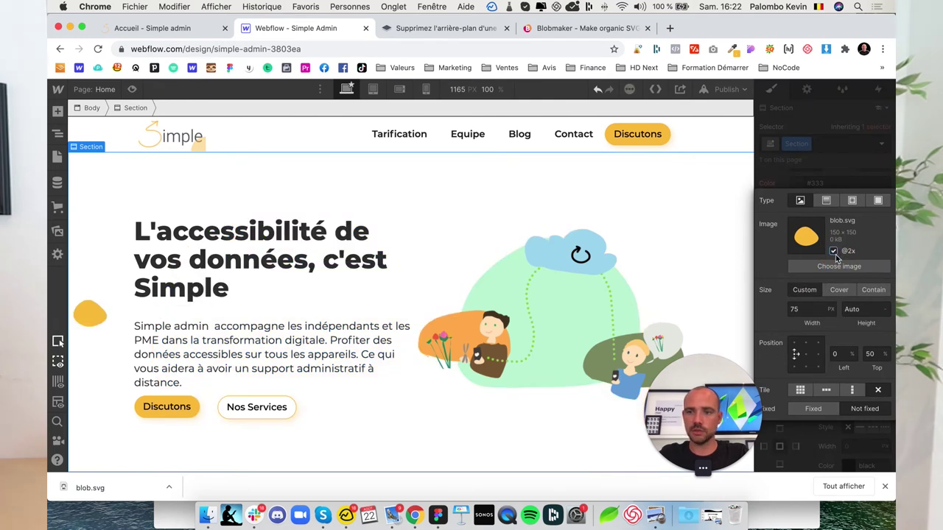
{"action": "left_click", "coordinate": [810, 309]}
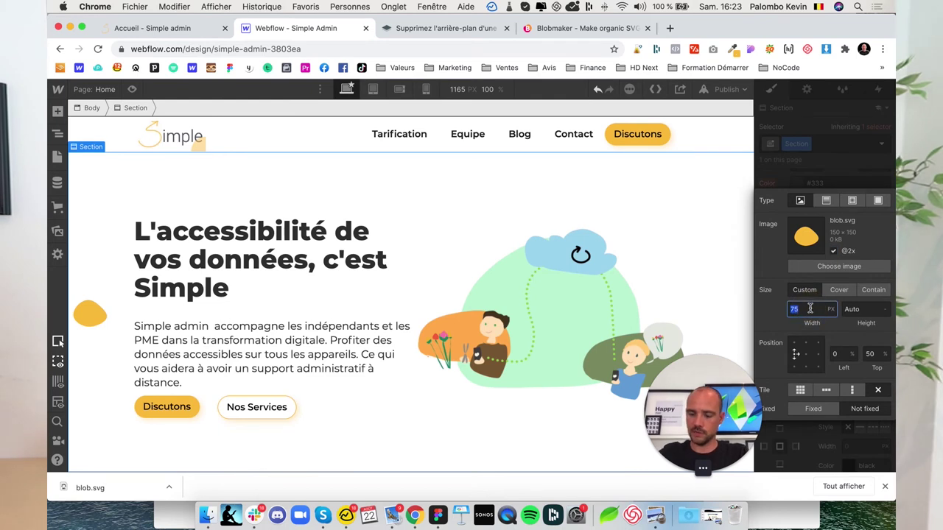
{"action": "type", "text": "250"}
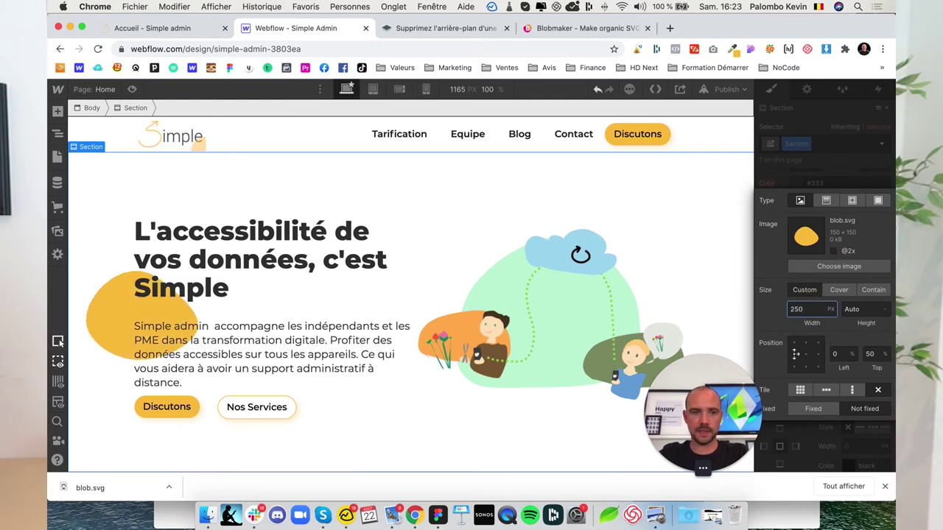
{"action": "double_click", "coordinate": [813, 308]}
{"action": "type", "text": "500"}
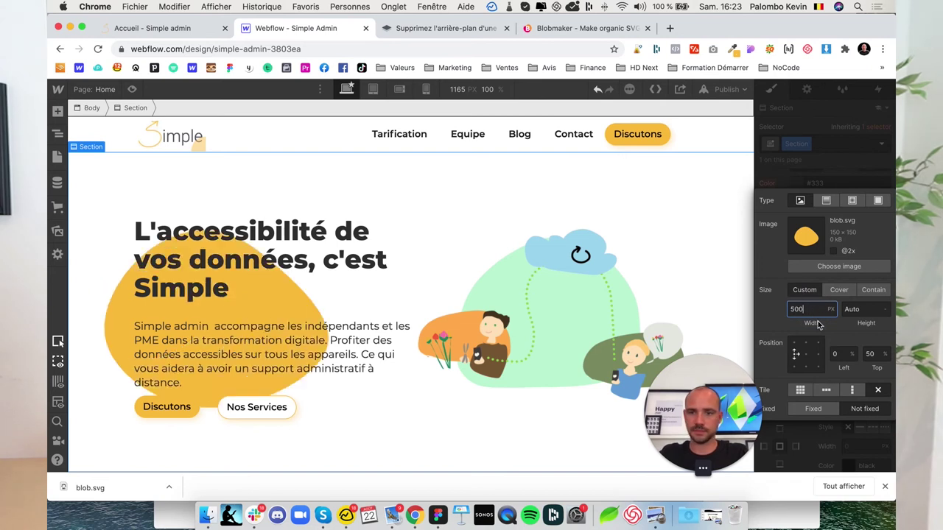
{"action": "left_click", "coordinate": [795, 368]}
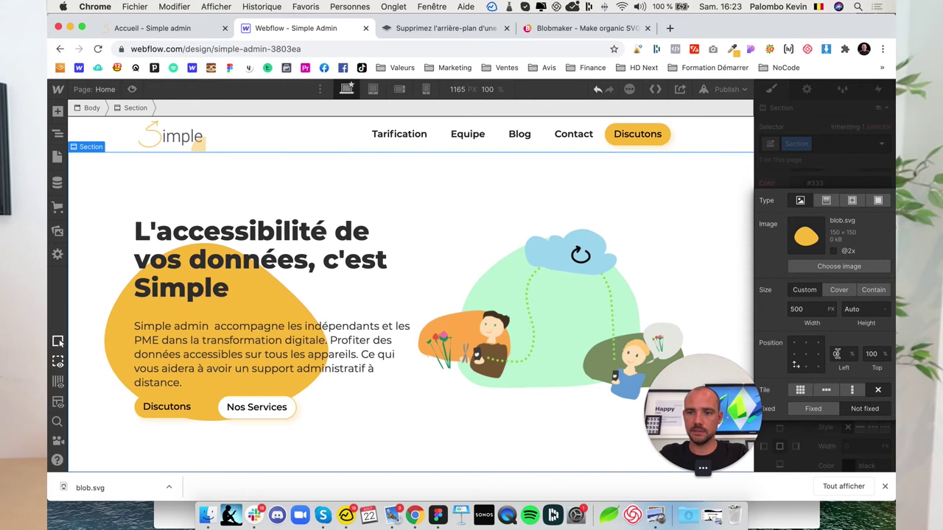
{"action": "double_click", "coordinate": [807, 306]}
{"action": "type", "text": "600"}
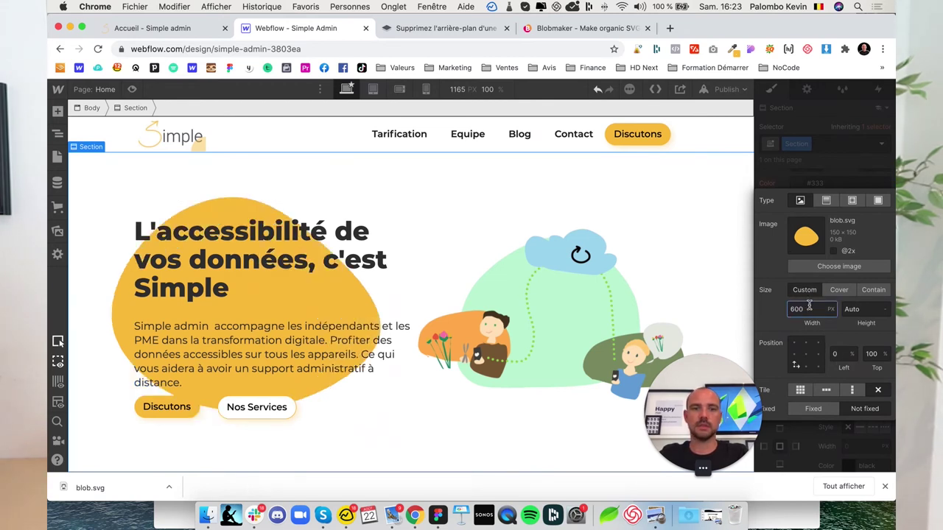
{"action": "left_click_drag", "start_coordinate": [809, 310], "coordinate": [789, 309]}
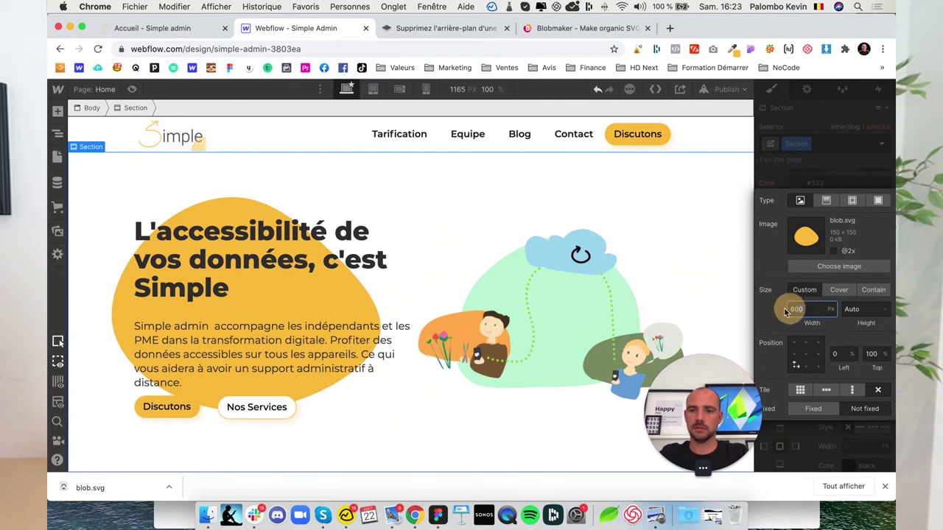
{"action": "left_click", "coordinate": [821, 171]}
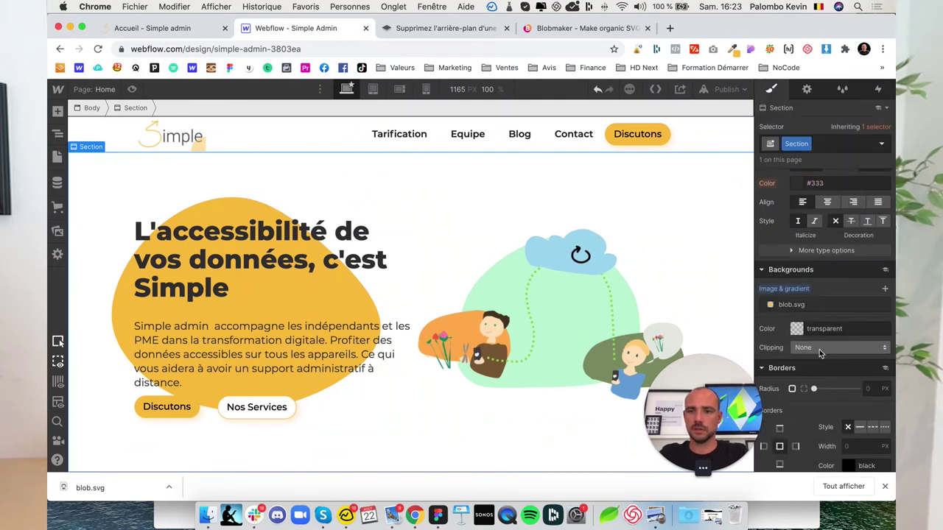
Delete the blob.svg background layer from the hero section.
{"action": "scroll", "coordinate": [823, 344], "scroll_direction": "up", "scroll_amount": 5}
{"action": "scroll", "coordinate": [819, 349], "scroll_direction": "down", "scroll_amount": 3}
{"action": "scroll", "coordinate": [819, 349], "scroll_direction": "down", "scroll_amount": 3}
{"action": "scroll", "coordinate": [819, 349], "scroll_direction": "down", "scroll_amount": 2}
{"action": "scroll", "coordinate": [818, 349], "scroll_direction": "down", "scroll_amount": 3}
{"action": "scroll", "coordinate": [819, 351], "scroll_direction": "down", "scroll_amount": 1}
{"action": "scroll", "coordinate": [820, 353], "scroll_direction": "down", "scroll_amount": 3}
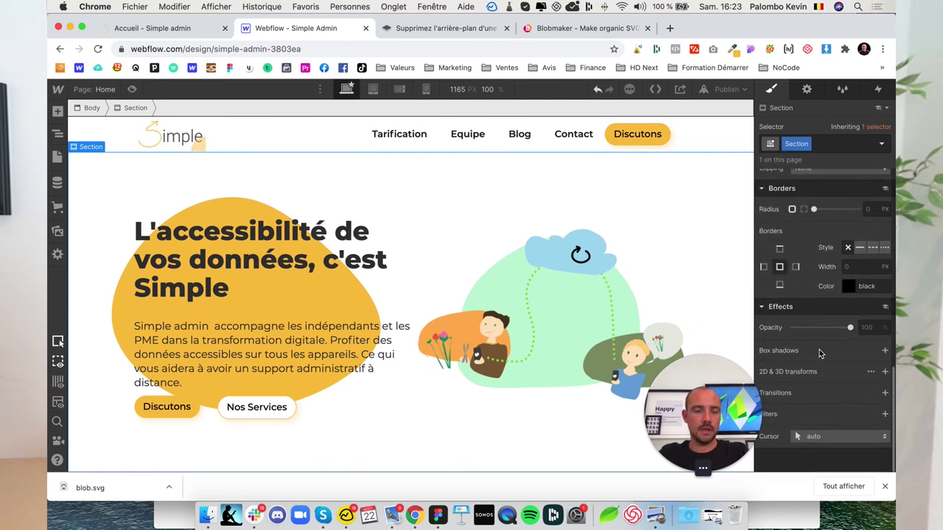
{"action": "scroll", "coordinate": [819, 349], "scroll_direction": "up", "scroll_amount": 4}
{"action": "scroll", "coordinate": [827, 346], "scroll_direction": "up", "scroll_amount": 2}
{"action": "mouse_move", "coordinate": [883, 303]}
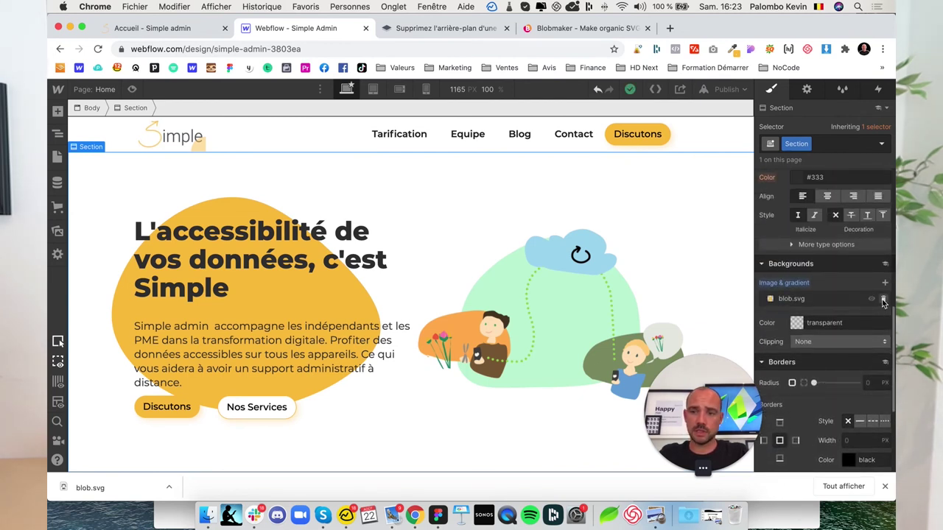
{"action": "left_click", "coordinate": [883, 301]}
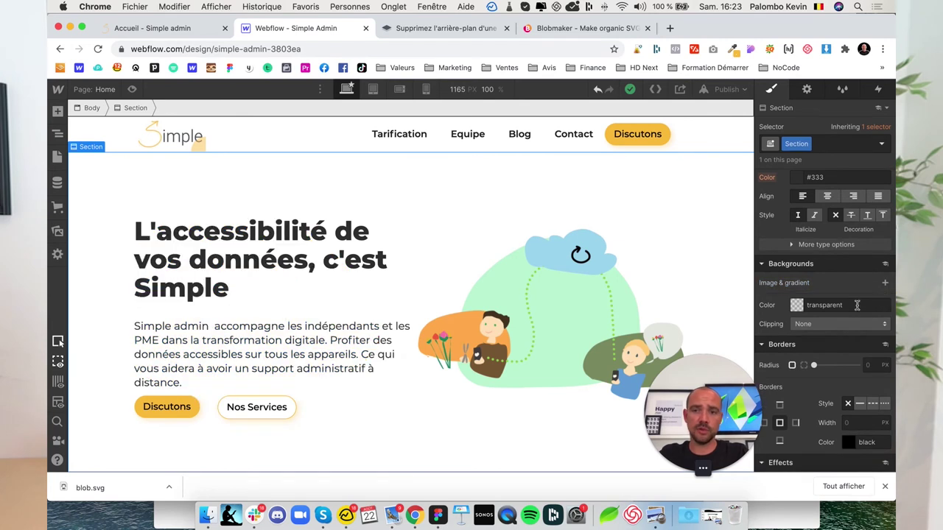
{"action": "scroll", "coordinate": [847, 305], "scroll_direction": "up", "scroll_amount": 5}
Add an Image element to the hero Section using the blob.svg asset.
{"action": "left_click", "coordinate": [58, 133]}
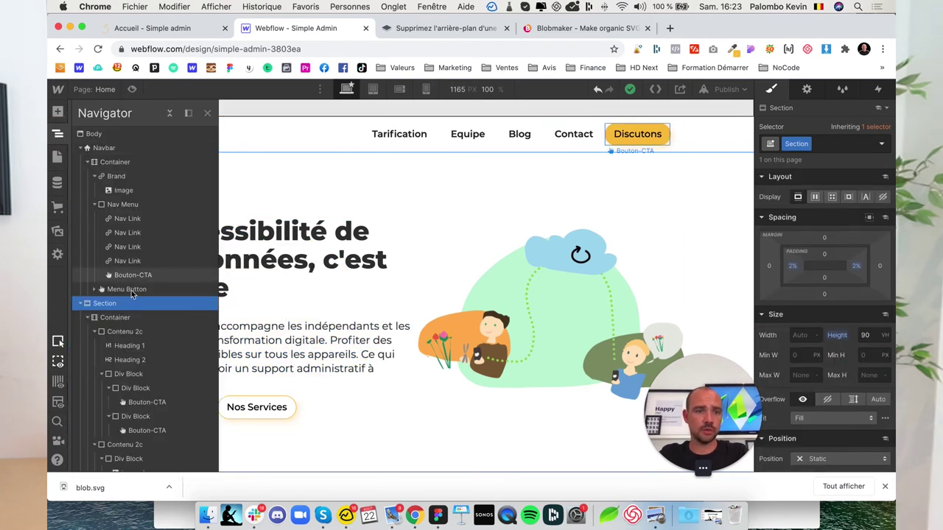
{"action": "left_click", "coordinate": [88, 317]}
{"action": "left_click", "coordinate": [98, 303]}
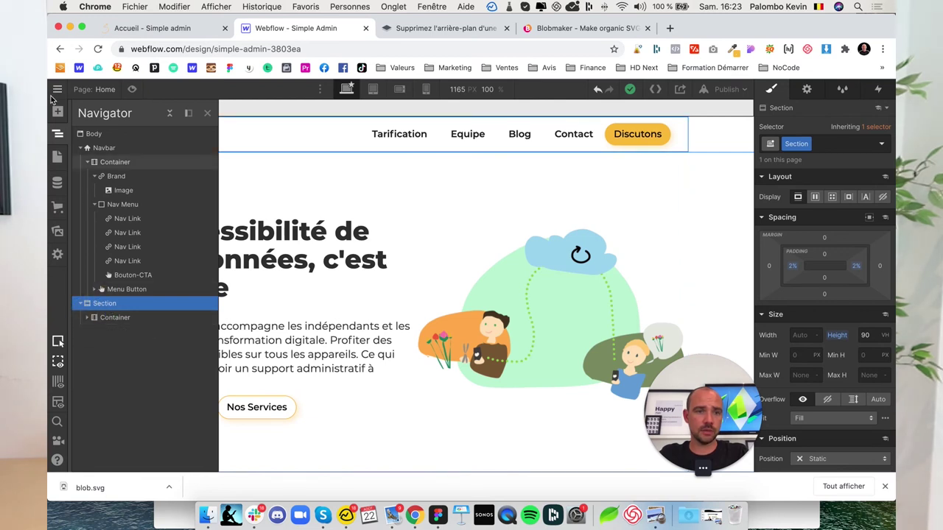
{"action": "left_click", "coordinate": [57, 116]}
{"action": "scroll", "coordinate": [96, 378], "scroll_direction": "down", "scroll_amount": 5}
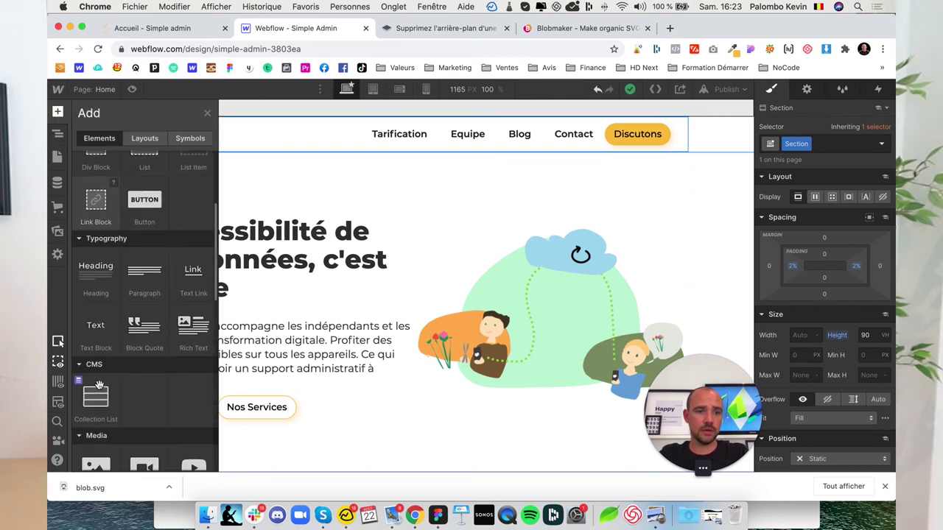
{"action": "scroll", "coordinate": [99, 419], "scroll_direction": "down", "scroll_amount": 3}
{"action": "left_click", "coordinate": [96, 391]}
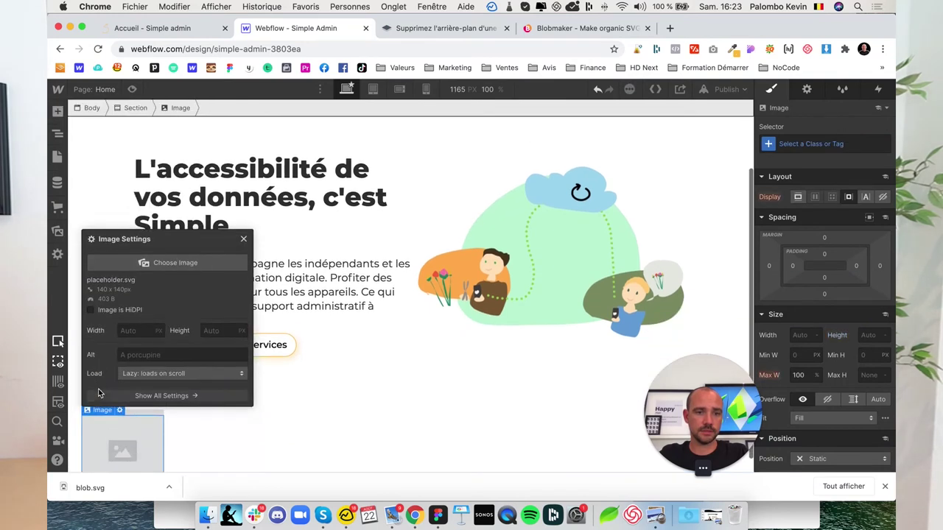
{"action": "left_click", "coordinate": [157, 242]}
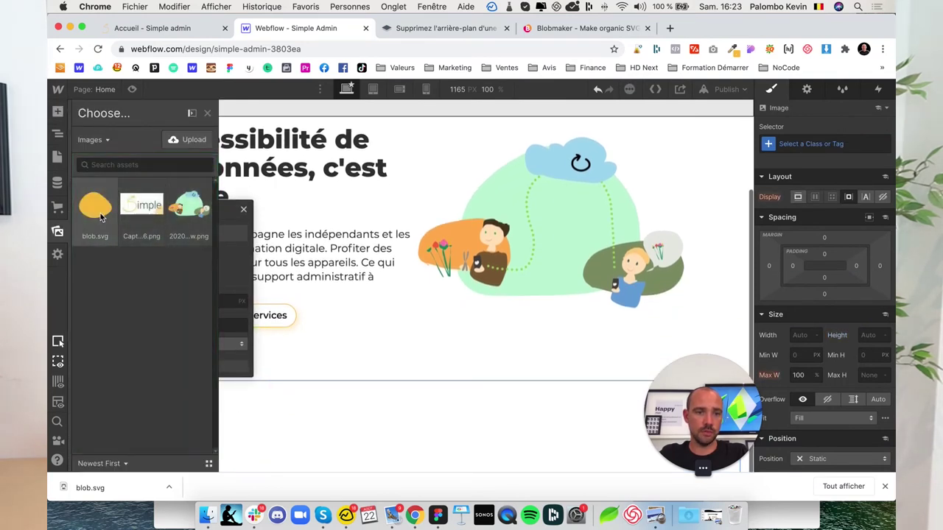
{"action": "left_click", "coordinate": [102, 221]}
Mark the image high-resolution, set its width to 500, and move it above the Container.
{"action": "scroll", "coordinate": [354, 416], "scroll_direction": "down", "scroll_amount": 5}
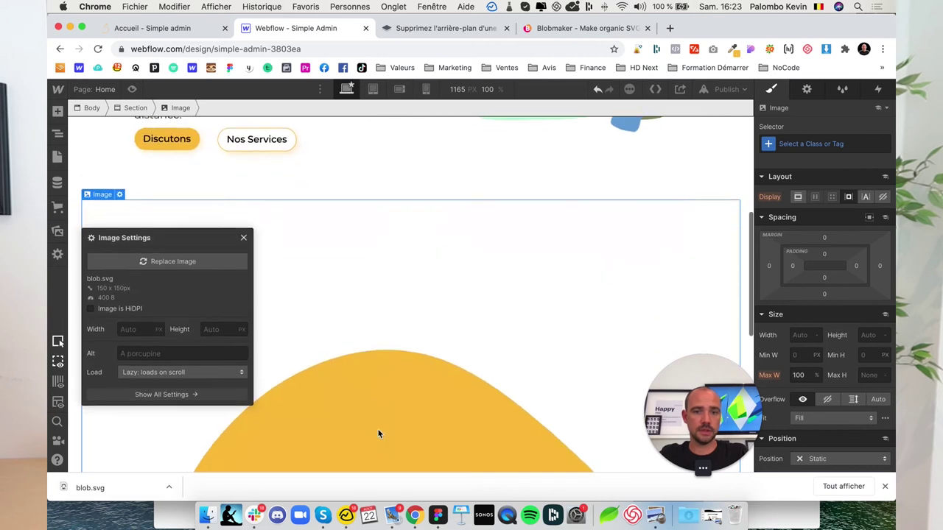
{"action": "left_click", "coordinate": [91, 234]}
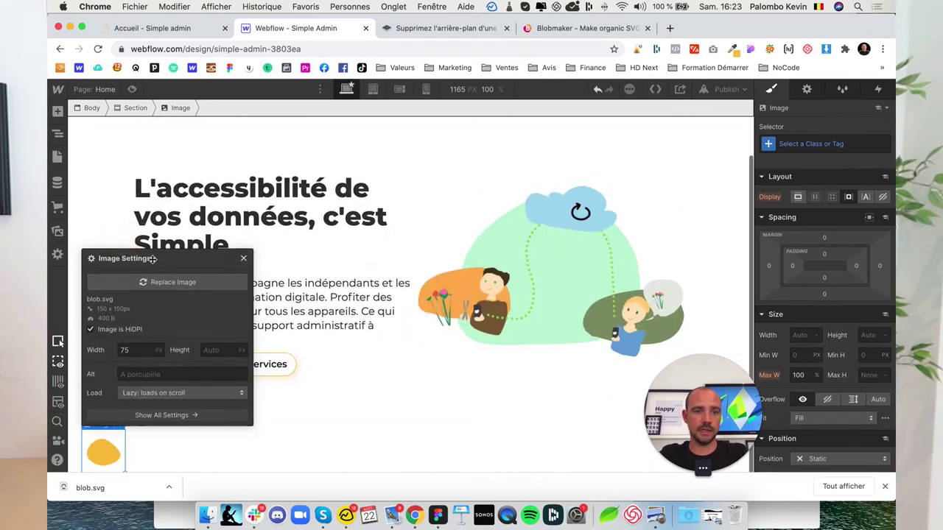
{"action": "left_click", "coordinate": [137, 354]}
{"action": "type", "text": "500"}
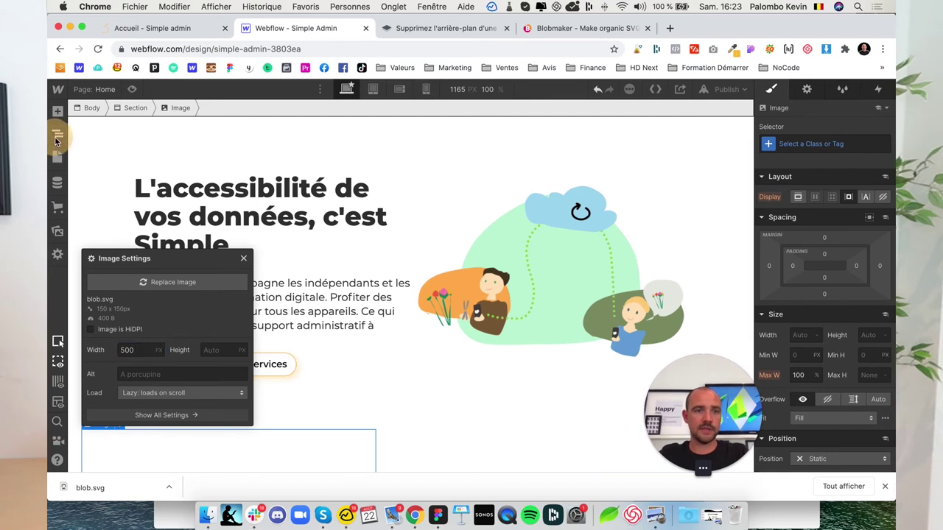
{"action": "left_click", "coordinate": [58, 133]}
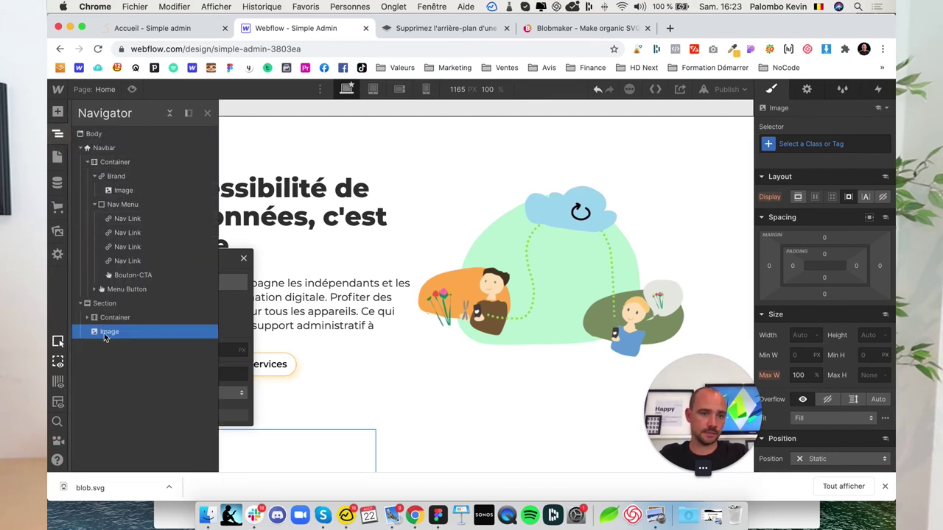
{"action": "left_click", "coordinate": [87, 162]}
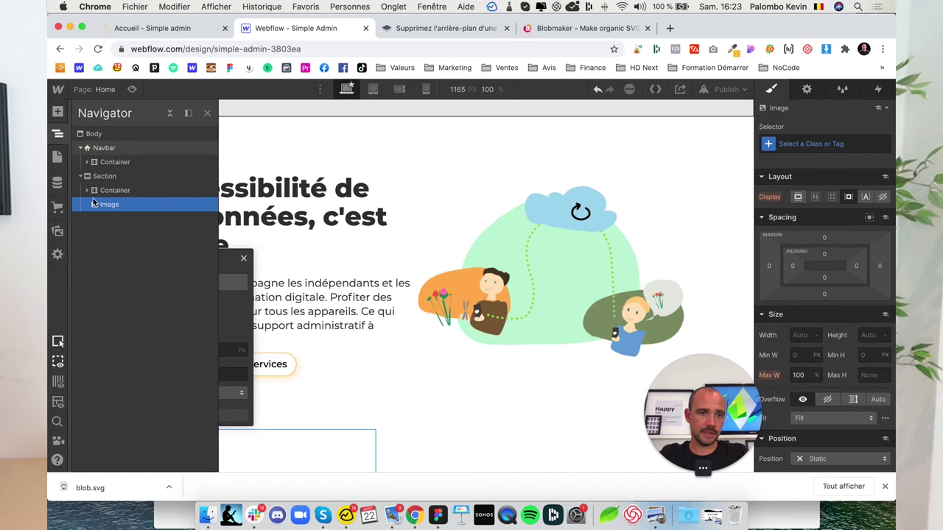
{"action": "left_click_drag", "start_coordinate": [97, 205], "coordinate": [102, 179]}
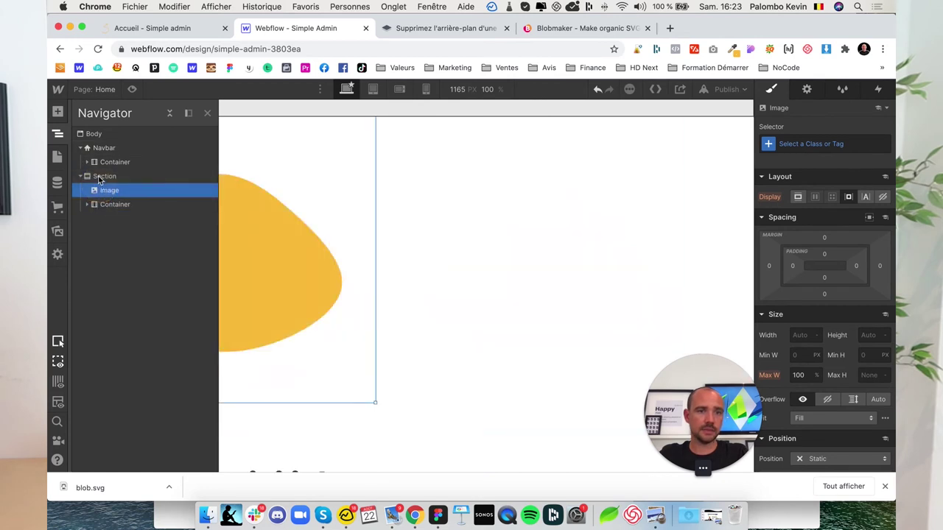
{"action": "left_click", "coordinate": [101, 177]}
Set the Section to Relative and the blob image to Absolute, moving the image below the Container.
{"action": "scroll", "coordinate": [834, 398], "scroll_direction": "down", "scroll_amount": 4}
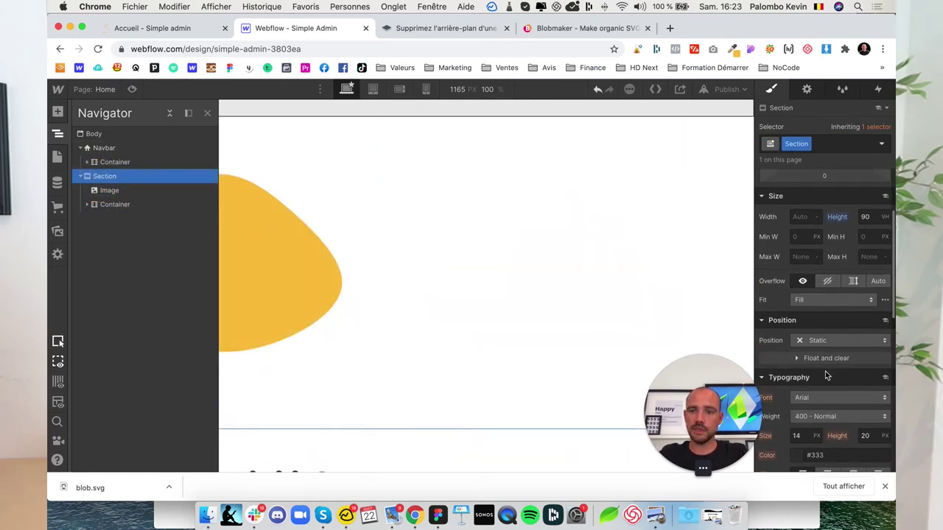
{"action": "left_click", "coordinate": [821, 341]}
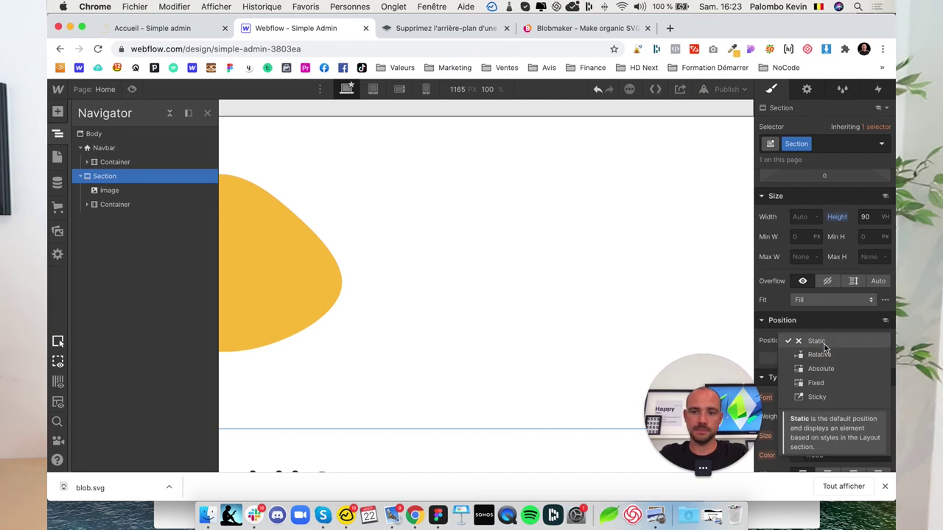
{"action": "left_click", "coordinate": [823, 356]}
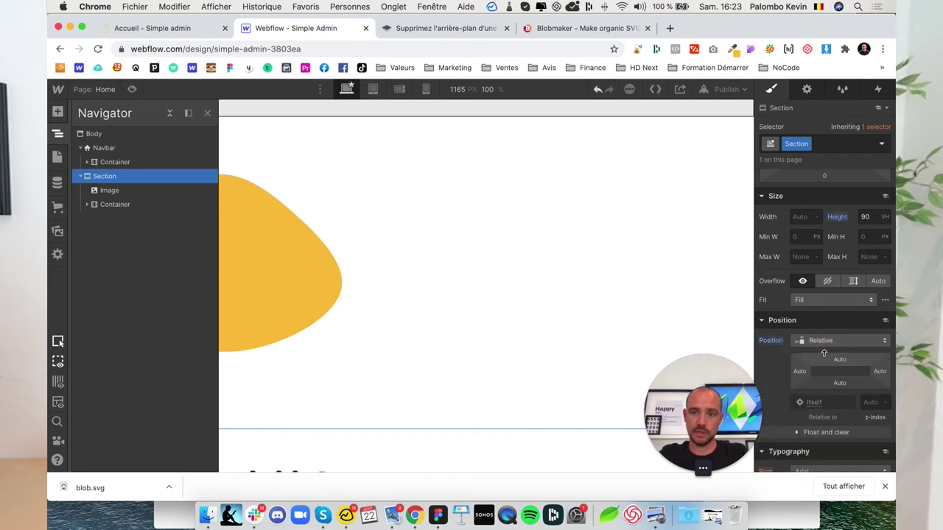
{"action": "left_click", "coordinate": [124, 190]}
{"action": "left_click", "coordinate": [835, 341]}
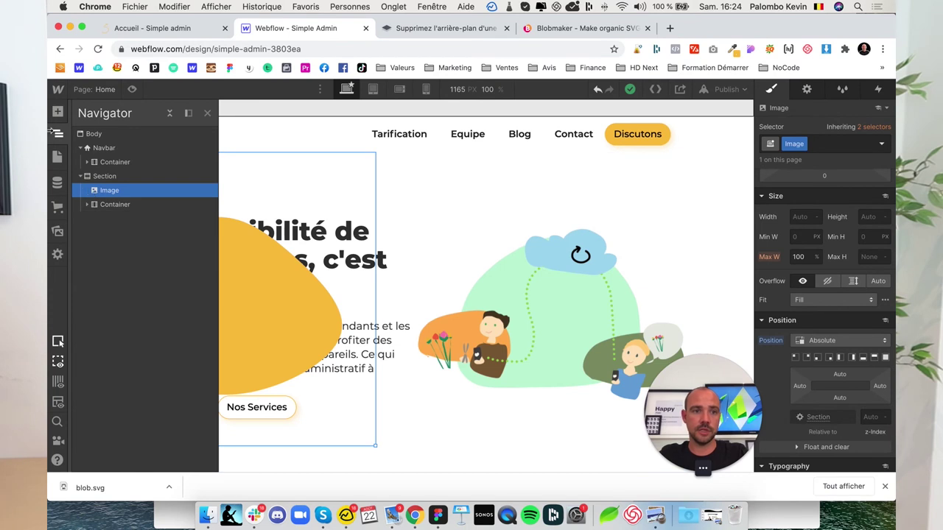
{"action": "mouse_move", "coordinate": [102, 190]}
{"action": "left_mouse_down"}
{"action": "mouse_move", "coordinate": [98, 212]}
{"action": "mouse_move", "coordinate": [94, 185]}
{"action": "left_mouse_up"}
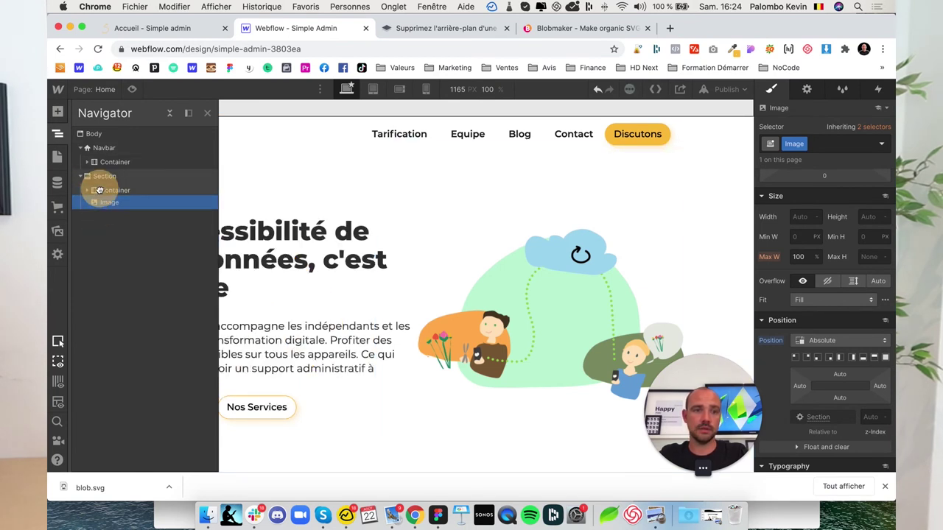
{"action": "left_click", "coordinate": [58, 137]}
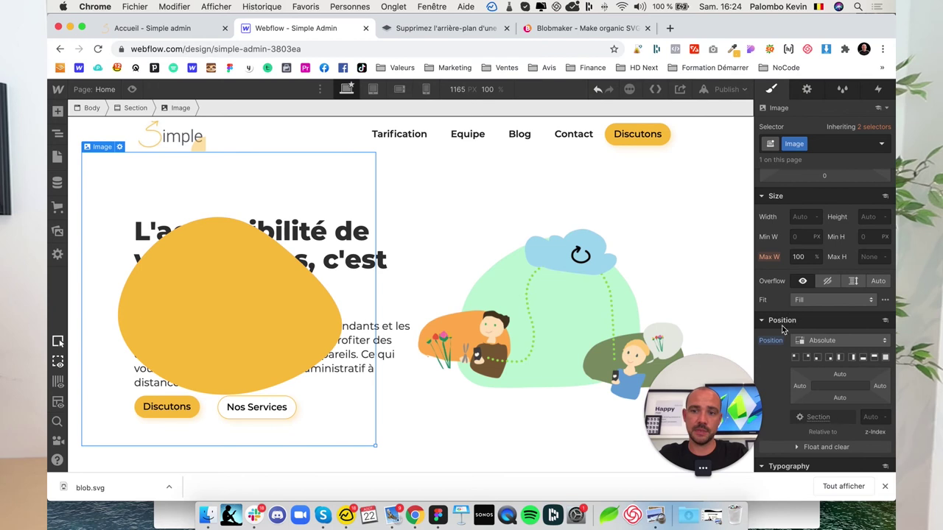
Pin the blob image to the Section's bottom-left, shrink it, and push it to a -13% left offset.
{"action": "left_click", "coordinate": [818, 358]}
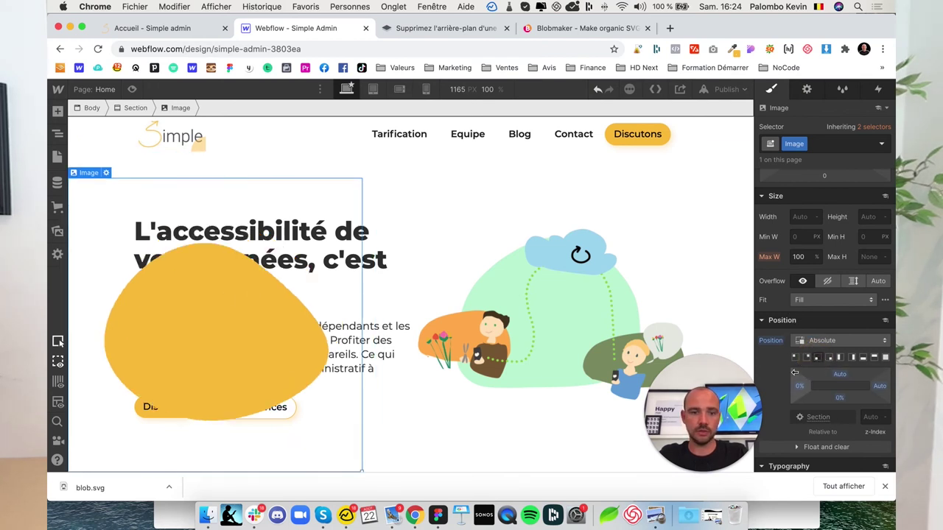
{"action": "mouse_move", "coordinate": [361, 472]}
{"action": "left_mouse_down"}
{"action": "mouse_move", "coordinate": [302, 417]}
{"action": "mouse_move", "coordinate": [223, 387]}
{"action": "left_mouse_up"}
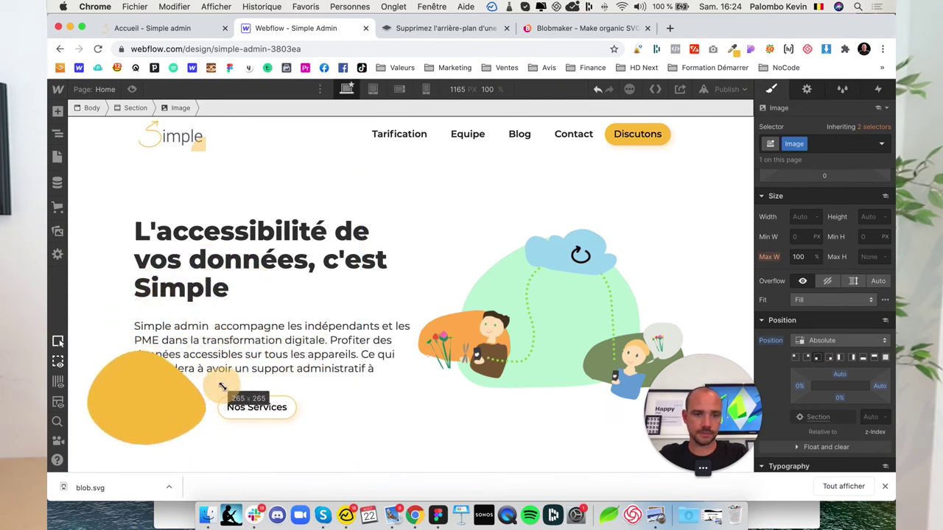
{"action": "mouse_move", "coordinate": [799, 386]}
{"action": "left_mouse_down"}
{"action": "mouse_move", "coordinate": [767, 389]}
{"action": "mouse_move", "coordinate": [802, 386]}
{"action": "left_mouse_up"}
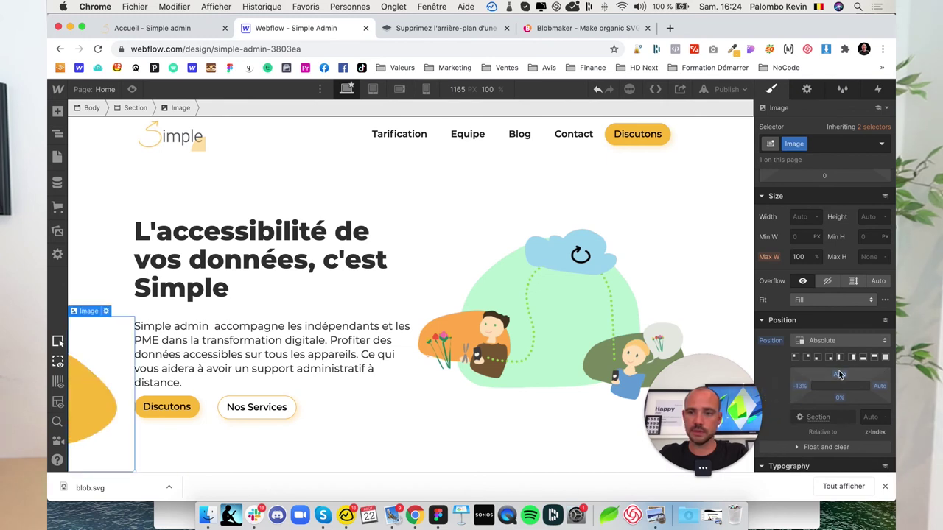
Set the blob image's width to 500 px in its element settings.
{"action": "scroll", "coordinate": [825, 379], "scroll_direction": "down", "scroll_amount": 3}
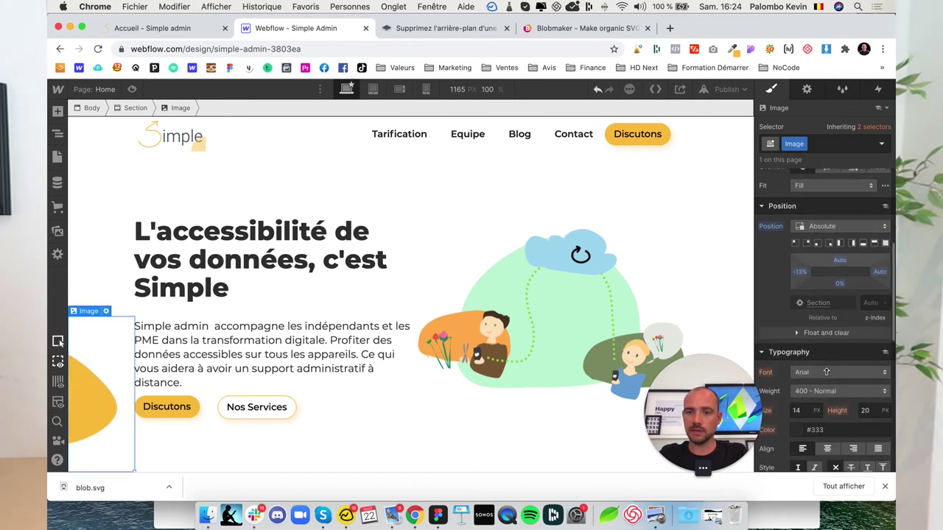
{"action": "scroll", "coordinate": [839, 294], "scroll_direction": "up", "scroll_amount": 5}
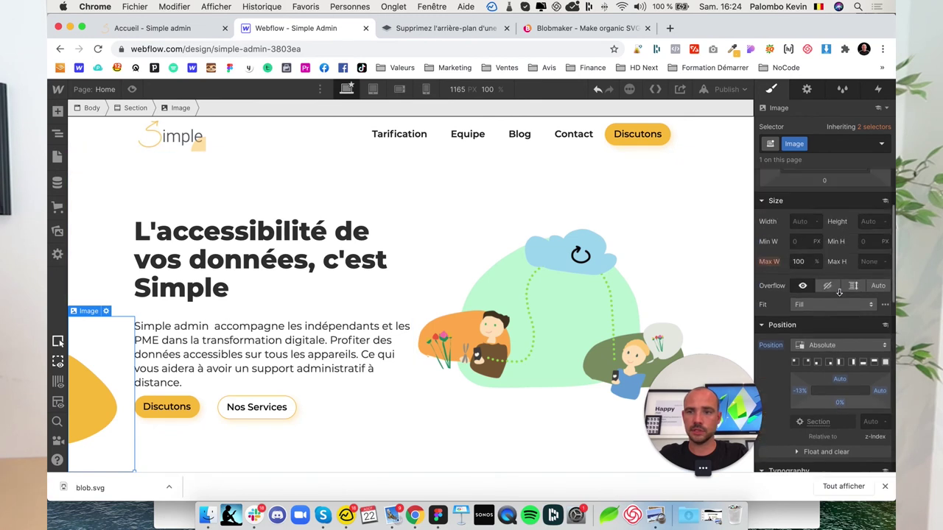
{"action": "scroll", "coordinate": [840, 294], "scroll_direction": "up", "scroll_amount": 1}
{"action": "left_click", "coordinate": [807, 90]}
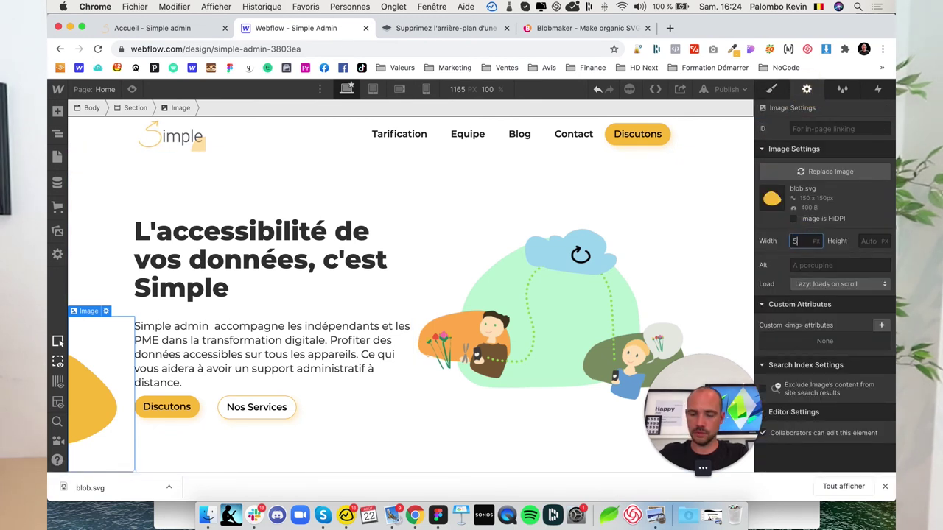
{"action": "type", "text": "00"}
{"action": "key", "text": "Return"}
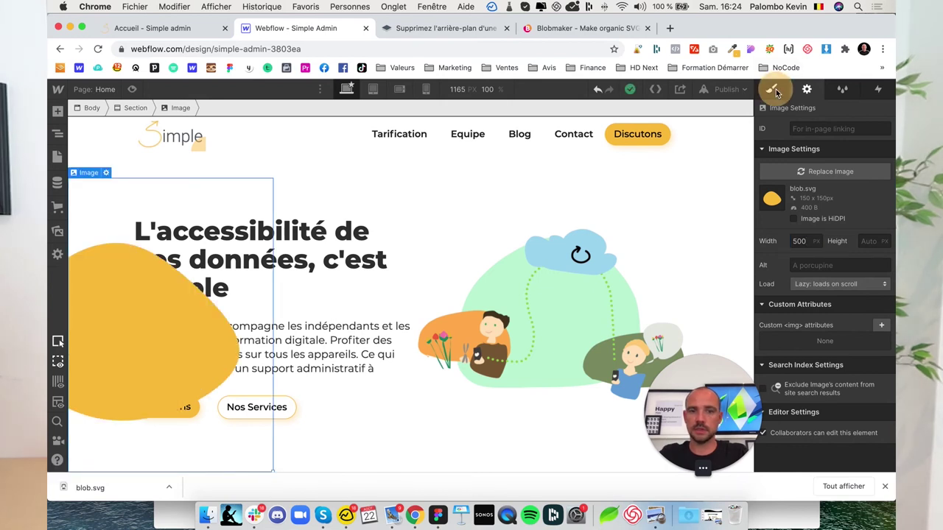
{"action": "left_click", "coordinate": [773, 89]}
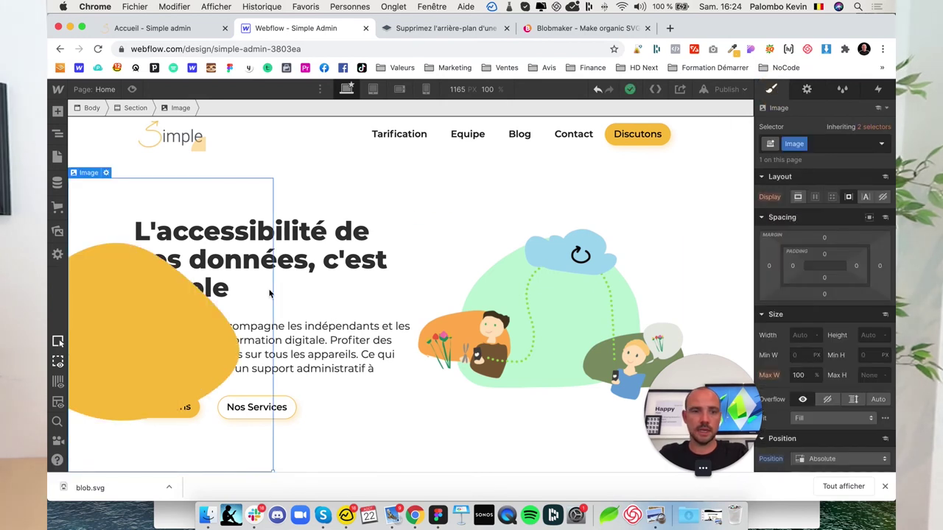
Make the hero Container relatively positioned.
{"action": "left_click", "coordinate": [333, 203]}
{"action": "scroll", "coordinate": [818, 339], "scroll_direction": "down", "scroll_amount": 3}
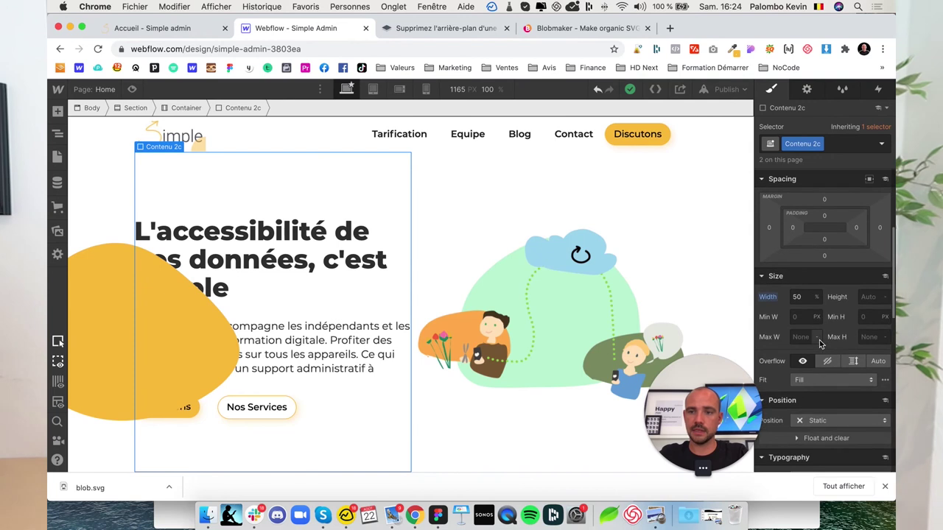
{"action": "left_click", "coordinate": [58, 133]}
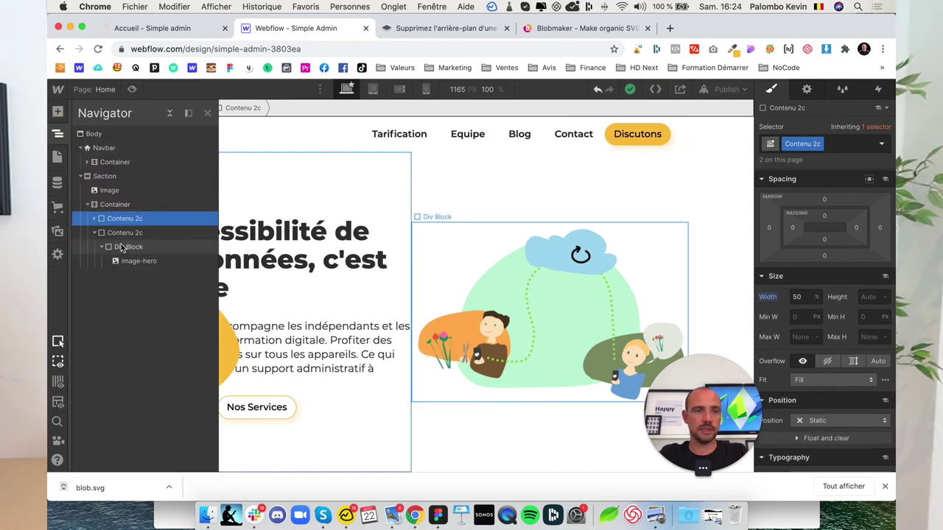
{"action": "left_click", "coordinate": [114, 204]}
{"action": "scroll", "coordinate": [786, 341], "scroll_direction": "down", "scroll_amount": 1}
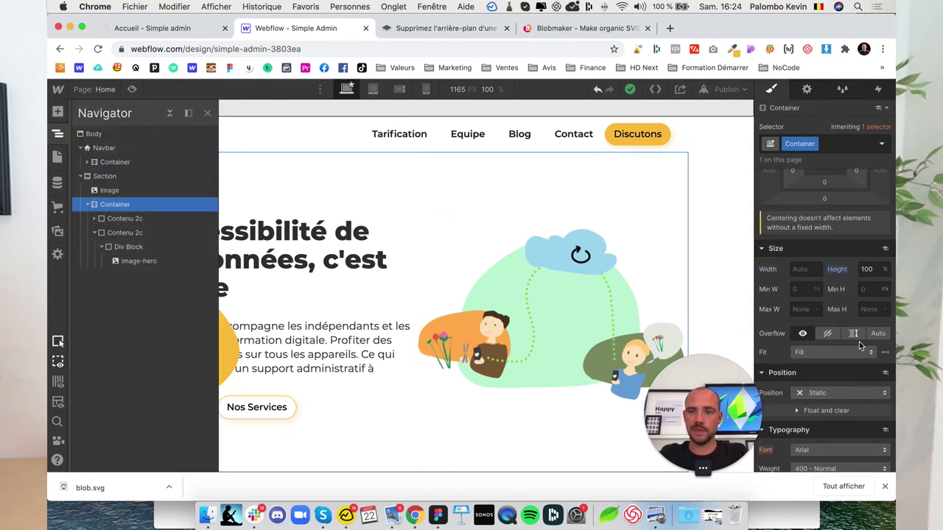
{"action": "scroll", "coordinate": [859, 342], "scroll_direction": "down", "scroll_amount": 5}
{"action": "scroll", "coordinate": [847, 346], "scroll_direction": "up", "scroll_amount": 5}
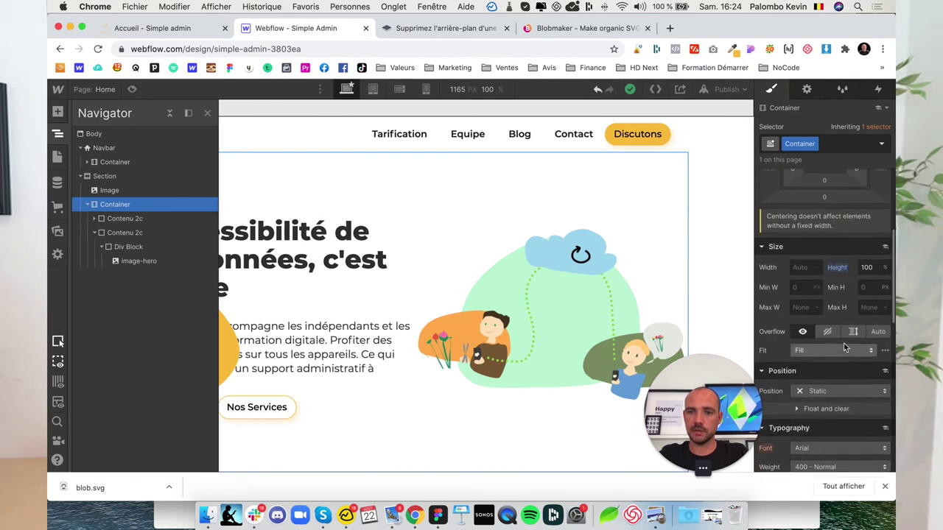
{"action": "scroll", "coordinate": [845, 347], "scroll_direction": "up", "scroll_amount": 2}
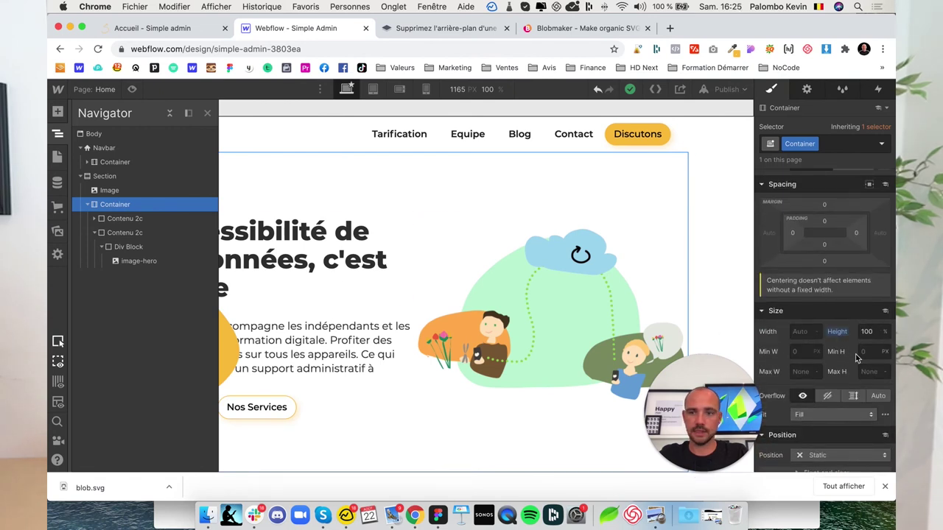
{"action": "scroll", "coordinate": [857, 357], "scroll_direction": "down", "scroll_amount": 4}
{"action": "left_click", "coordinate": [832, 330]}
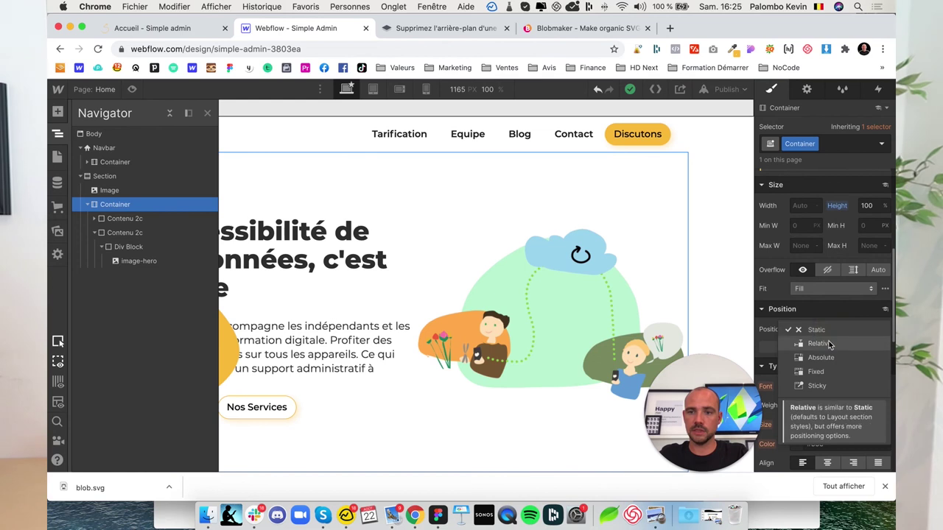
{"action": "left_click", "coordinate": [829, 344]}
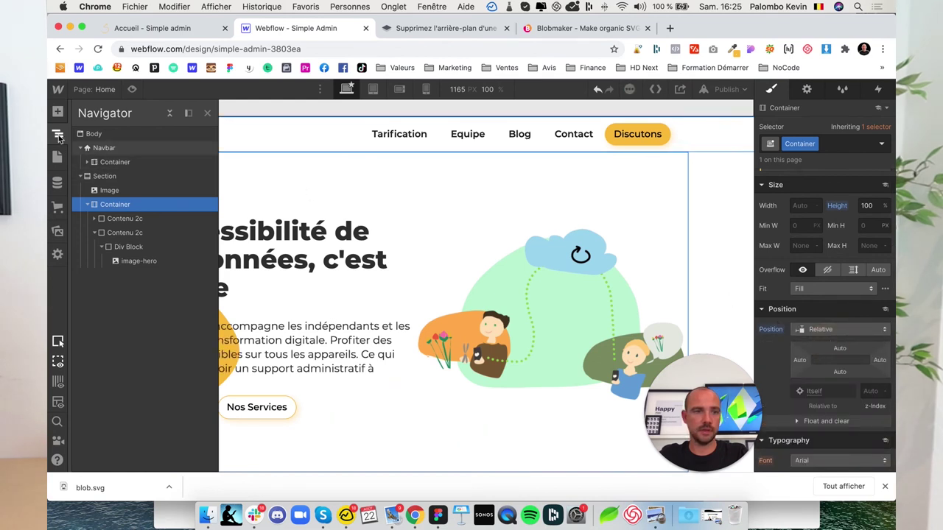
Move the blob image further left and up to 11% from the top, behind the heading.
{"action": "left_click", "coordinate": [58, 137]}
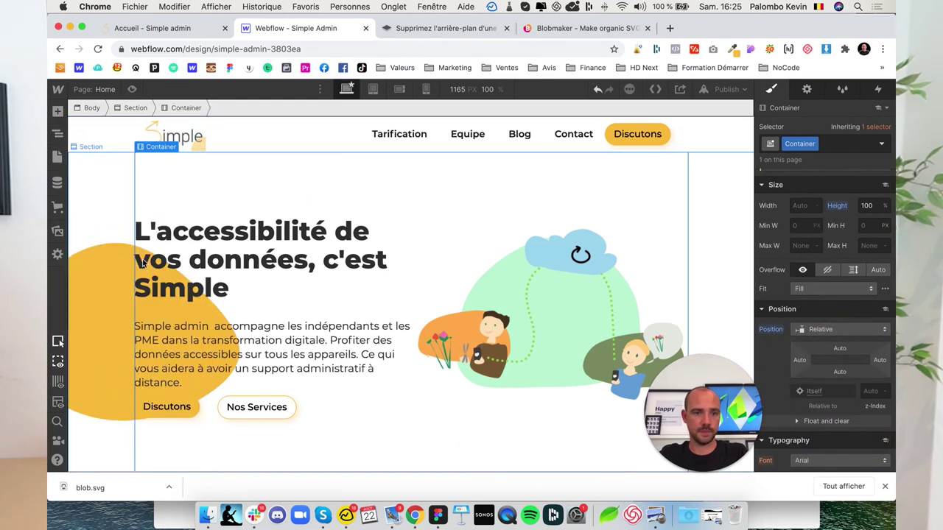
{"action": "left_click", "coordinate": [99, 296]}
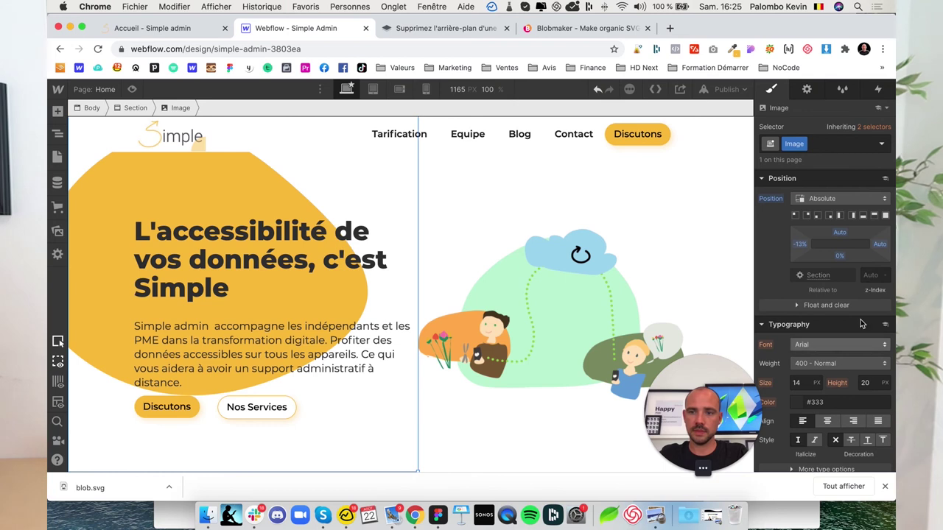
{"action": "left_click_drag", "start_coordinate": [800, 245], "coordinate": [785, 245]}
{"action": "mouse_move", "coordinate": [840, 255]}
{"action": "left_mouse_down"}
{"action": "mouse_move", "coordinate": [838, 277]}
{"action": "mouse_move", "coordinate": [838, 231]}
{"action": "mouse_move", "coordinate": [808, 243]}
{"action": "left_mouse_up"}
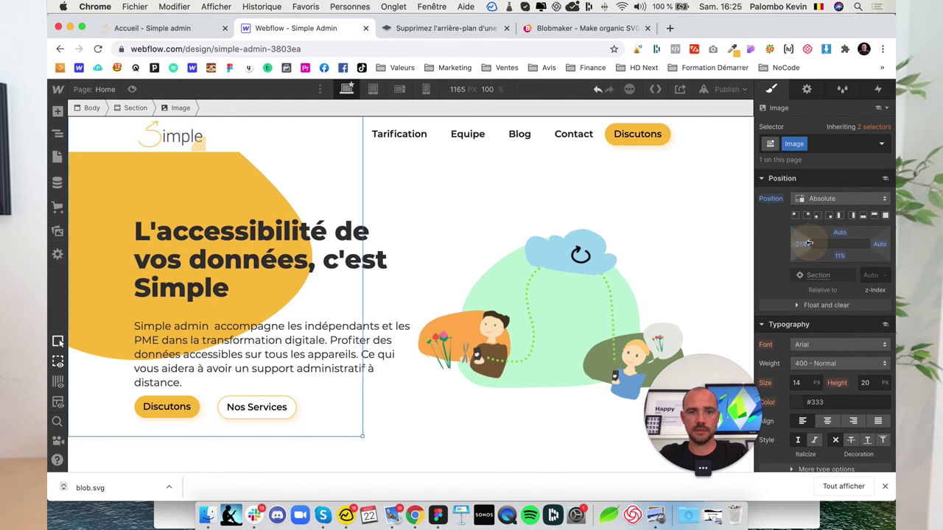
{"action": "left_click", "coordinate": [693, 210]}
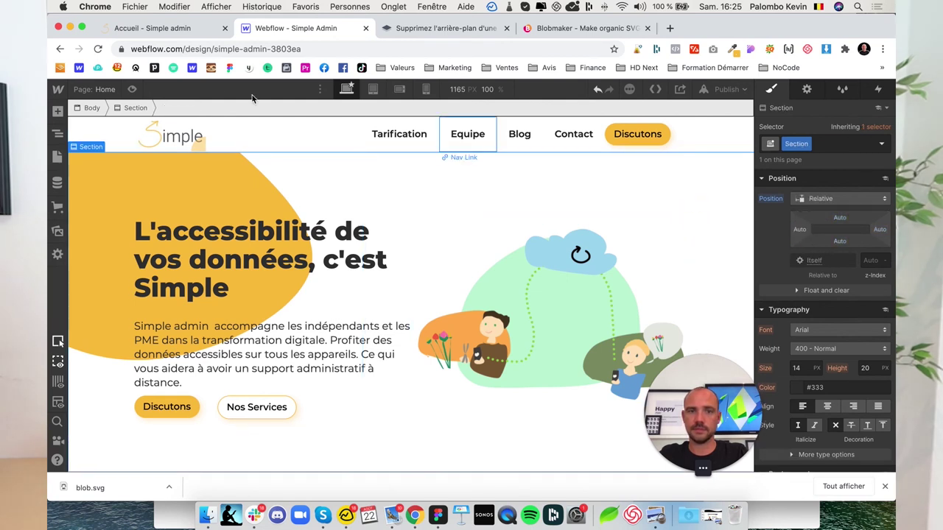
Preview the hero at 1440 px full width and dismiss the blob.svg download notification.
{"action": "left_click", "coordinate": [132, 89]}
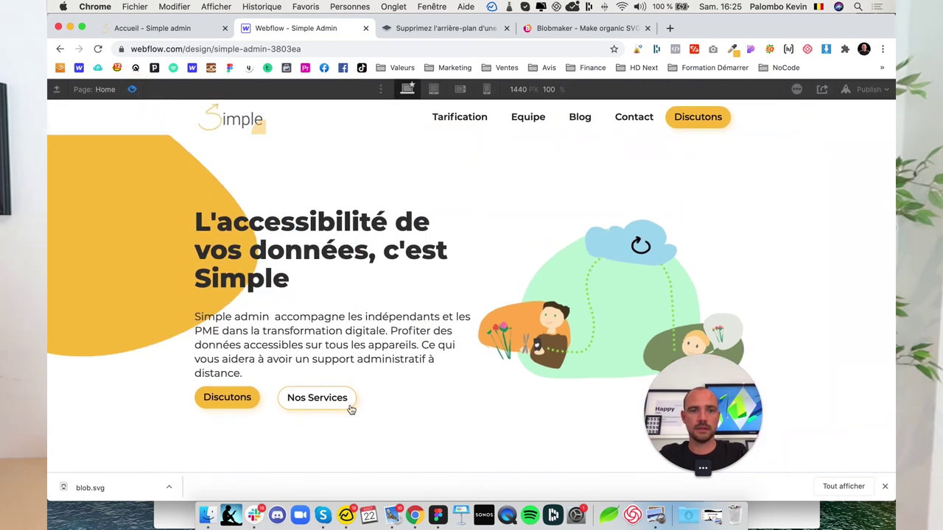
{"action": "left_click", "coordinate": [884, 488]}
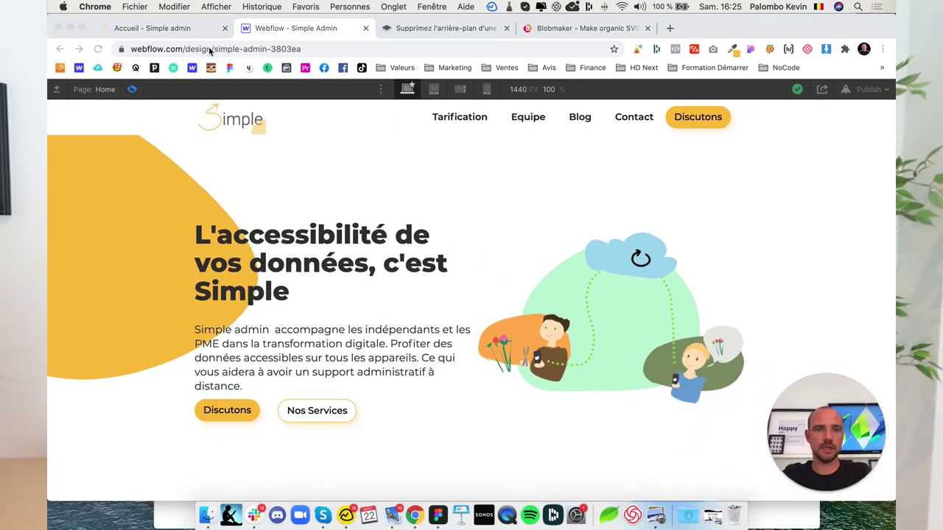
{"action": "left_click", "coordinate": [139, 86]}
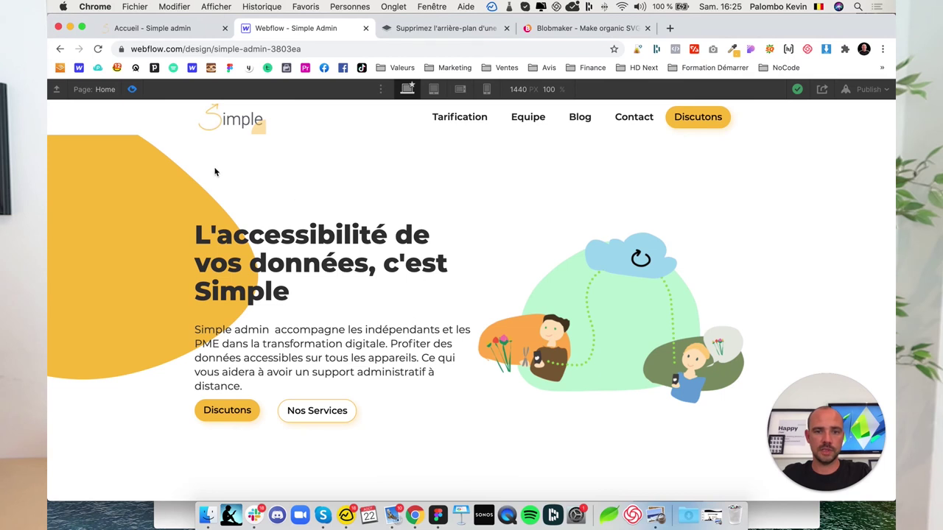
Leave preview and reset the Contenu 2c column's right padding and left margin to zero.
{"action": "left_click", "coordinate": [132, 89]}
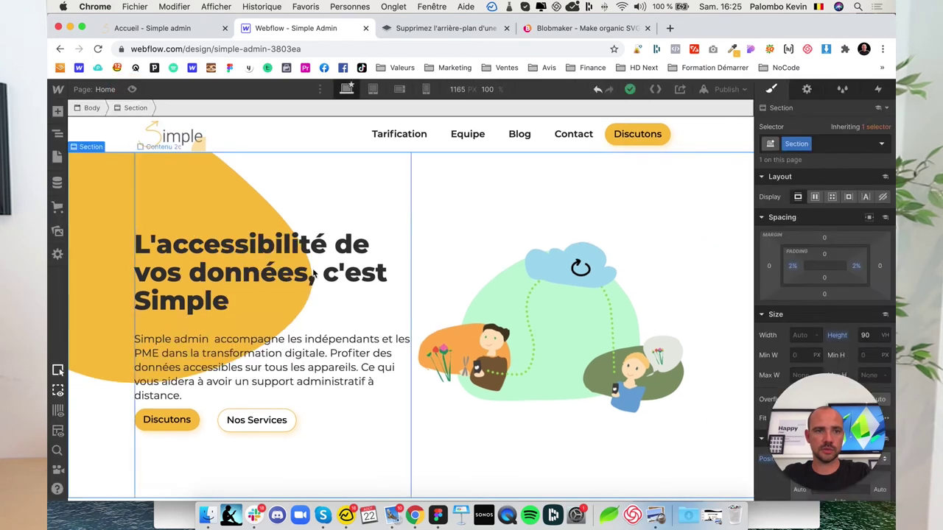
{"action": "left_click", "coordinate": [389, 398]}
{"action": "left_click", "coordinate": [375, 201]}
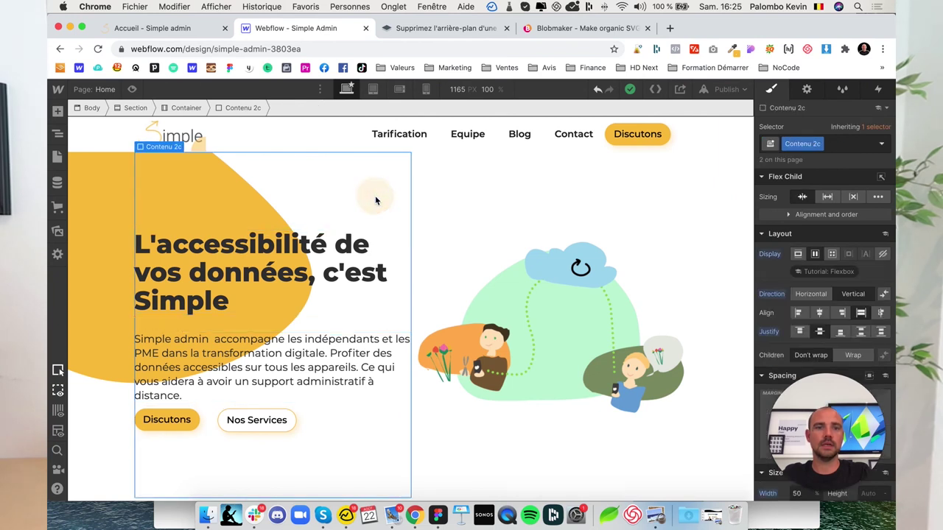
{"action": "scroll", "coordinate": [846, 294], "scroll_direction": "down", "scroll_amount": 4}
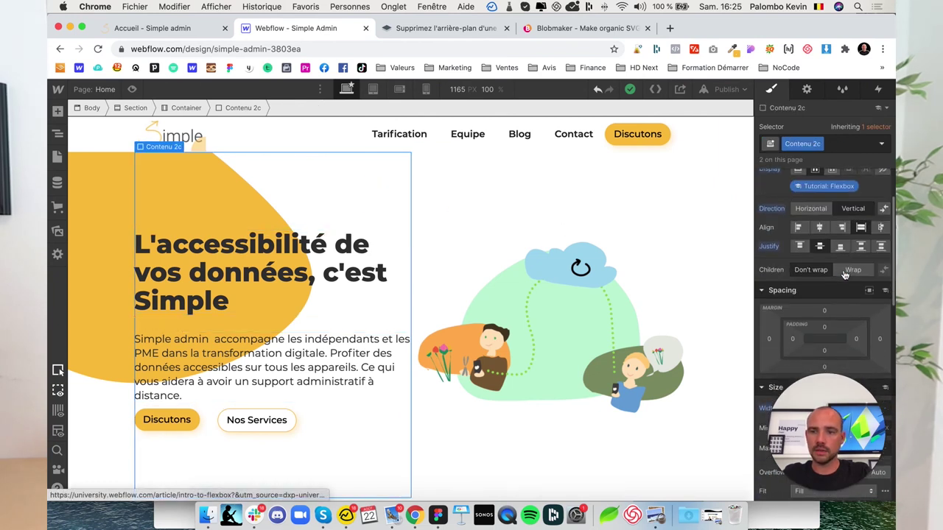
{"action": "left_click_drag", "start_coordinate": [846, 295], "coordinate": [827, 297]}
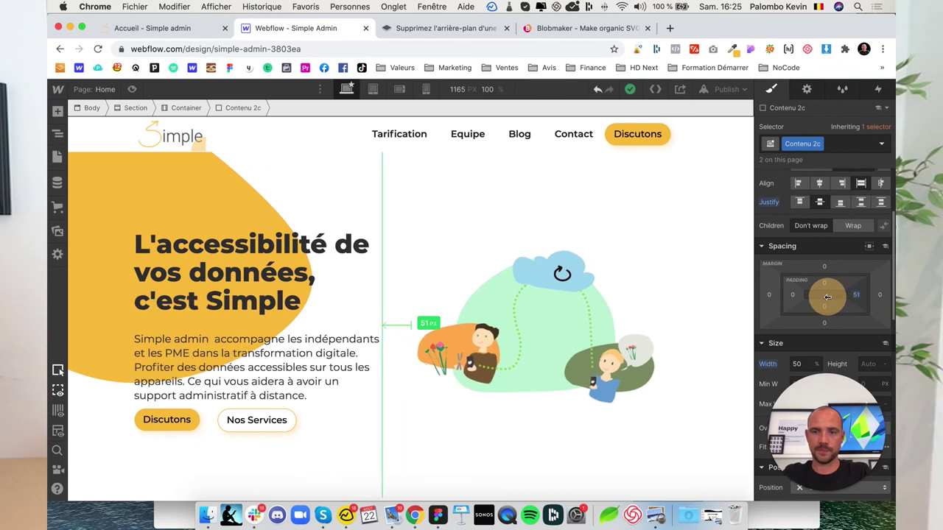
{"action": "left_click", "coordinate": [828, 300], "text": "alt"}
{"action": "mouse_move", "coordinate": [792, 295]}
{"action": "left_mouse_down"}
{"action": "mouse_move", "coordinate": [757, 294]}
{"action": "mouse_move", "coordinate": [815, 297]}
{"action": "left_mouse_up"}
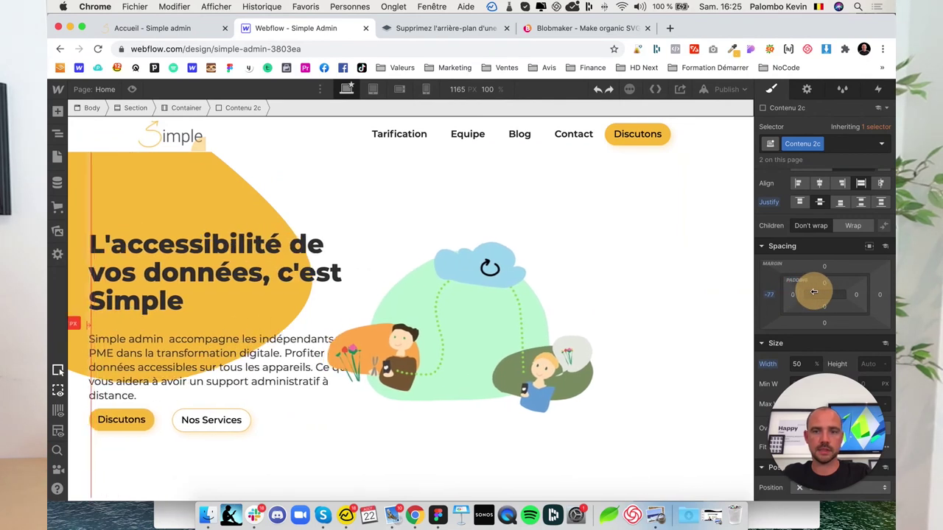
{"action": "left_click", "coordinate": [768, 295], "text": "alt"}
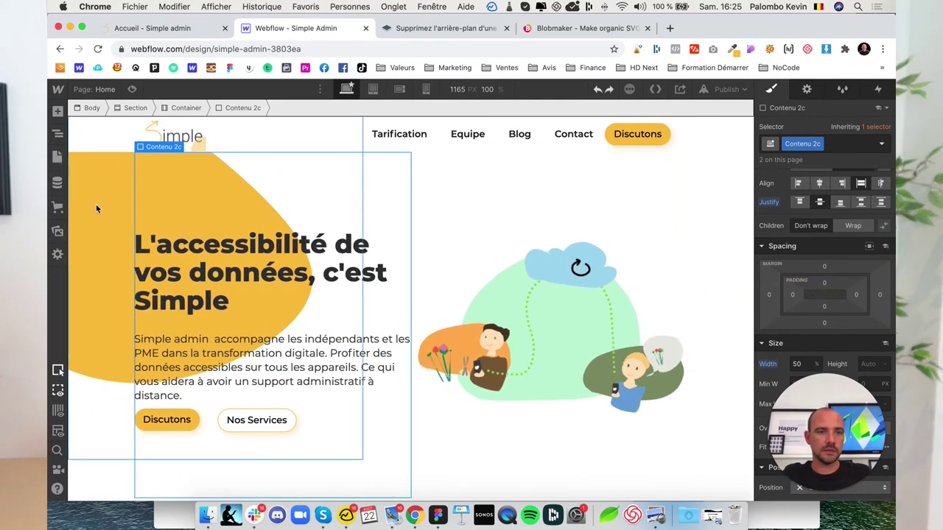
Set the hero Section's left and right padding to 1% each.
{"action": "left_click", "coordinate": [115, 211]}
{"action": "left_click", "coordinate": [57, 133]}
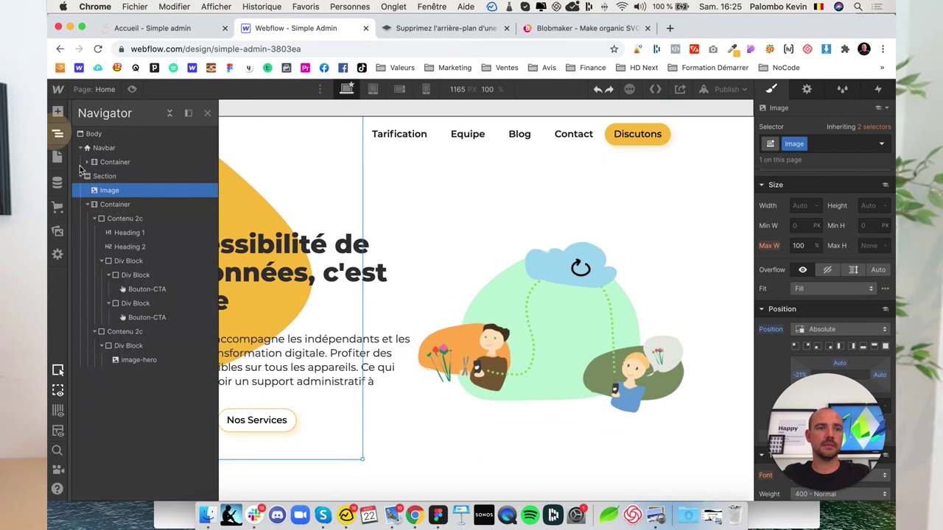
{"action": "left_click", "coordinate": [100, 179]}
{"action": "scroll", "coordinate": [851, 261], "scroll_direction": "down", "scroll_amount": 3}
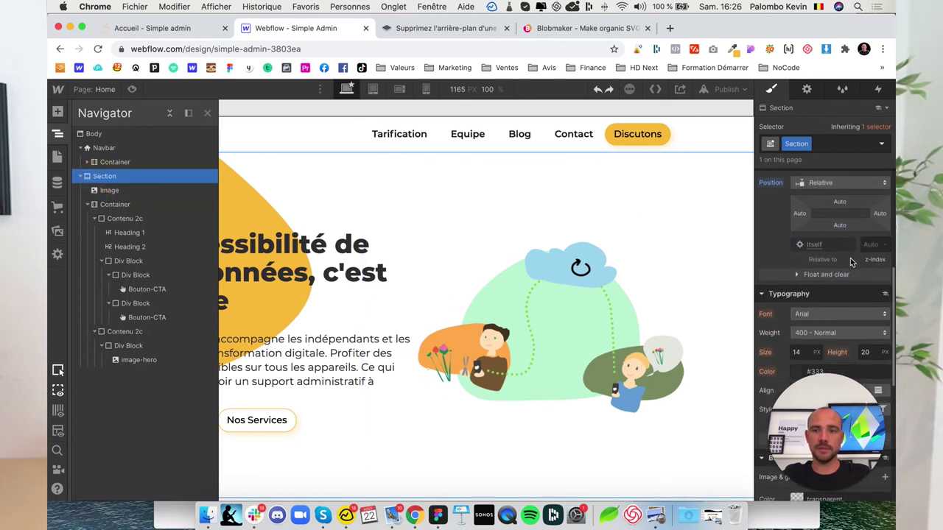
{"action": "scroll", "coordinate": [847, 257], "scroll_direction": "up", "scroll_amount": 3}
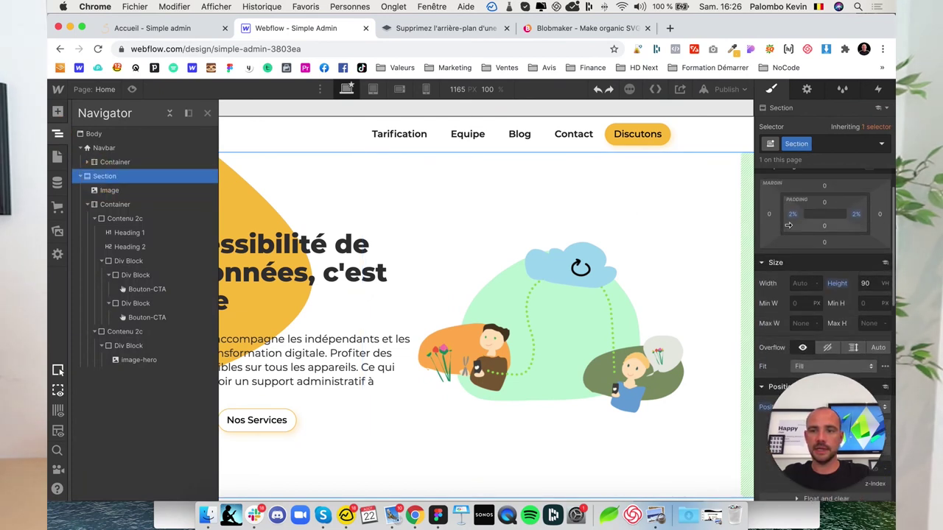
{"action": "left_click", "coordinate": [793, 215]}
{"action": "type", "text": "1"}
{"action": "key", "text": "Return"}
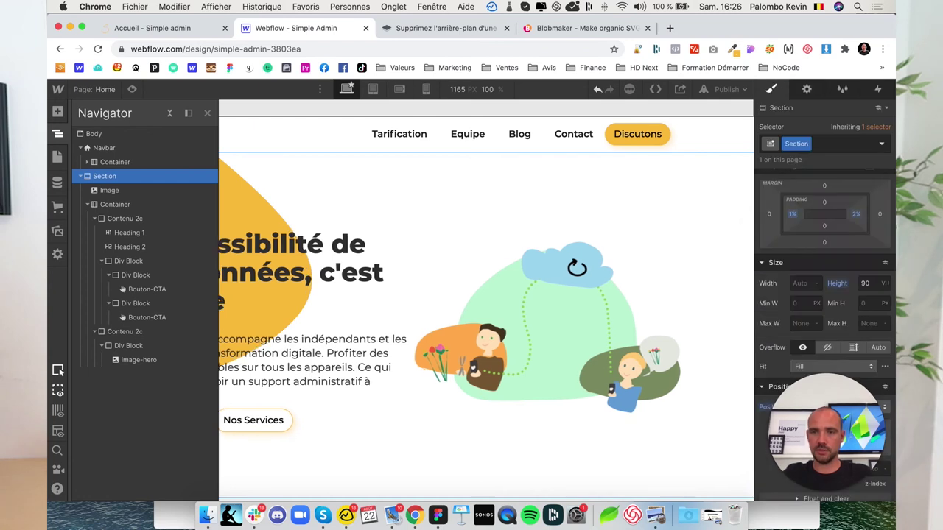
{"action": "left_click", "coordinate": [856, 214]}
{"action": "type", "text": "1"}
{"action": "key", "text": "Return"}
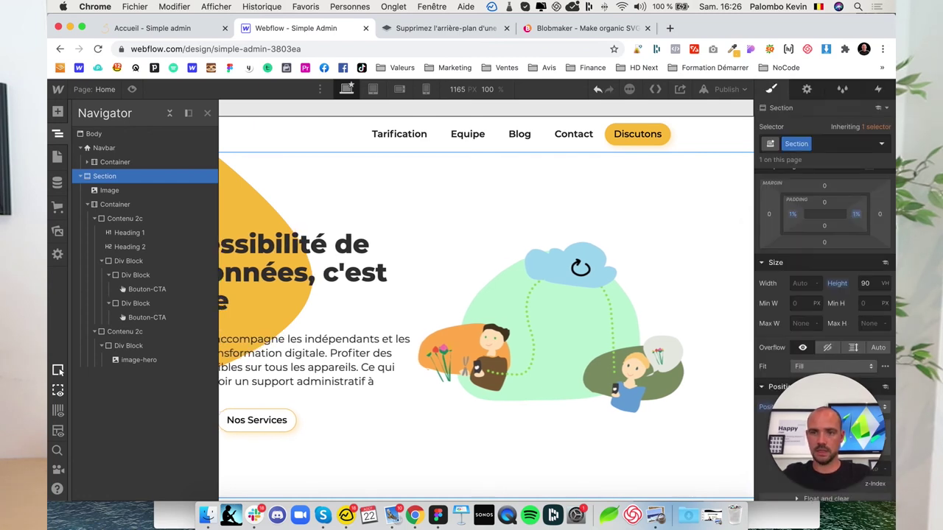
{"action": "left_click", "coordinate": [110, 204]}
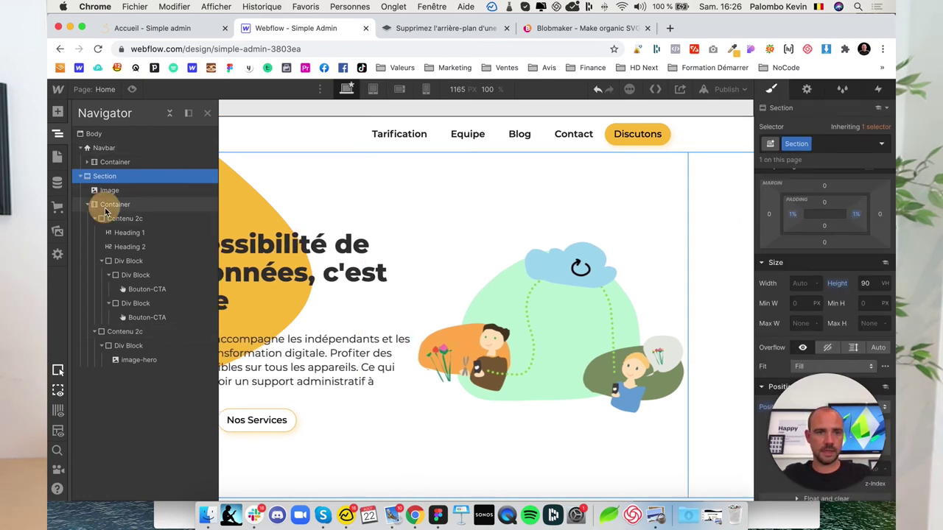
{"action": "left_click", "coordinate": [61, 138]}
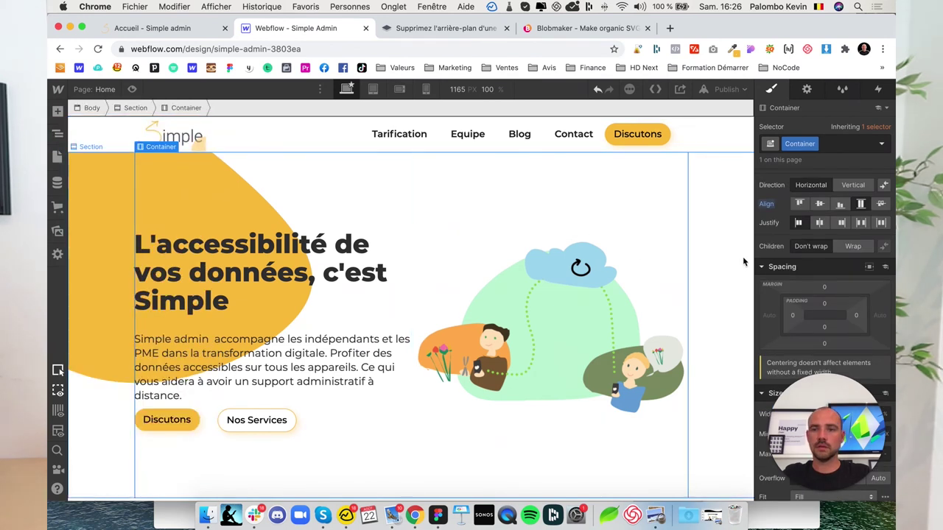
{"action": "scroll", "coordinate": [842, 273], "scroll_direction": "down", "scroll_amount": 4}
{"action": "scroll", "coordinate": [842, 274], "scroll_direction": "down", "scroll_amount": 1}
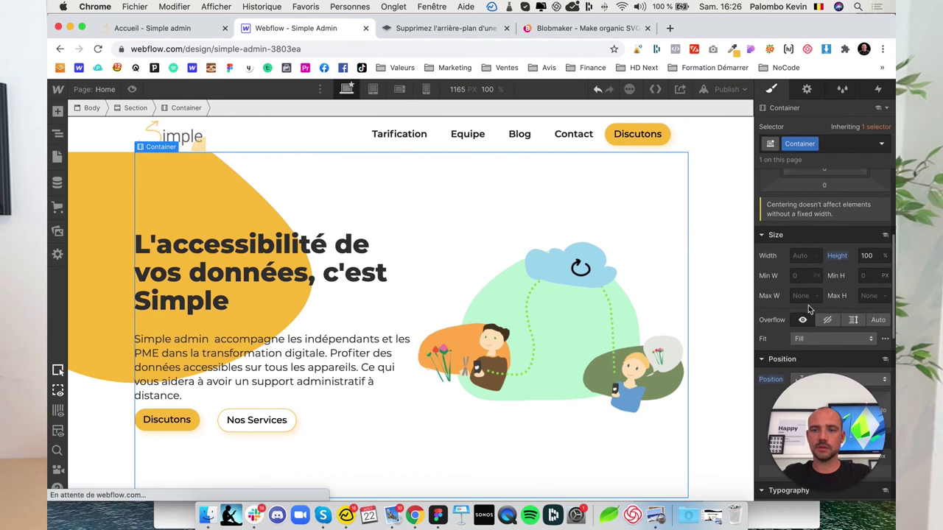
{"action": "mouse_move", "coordinate": [795, 276]}
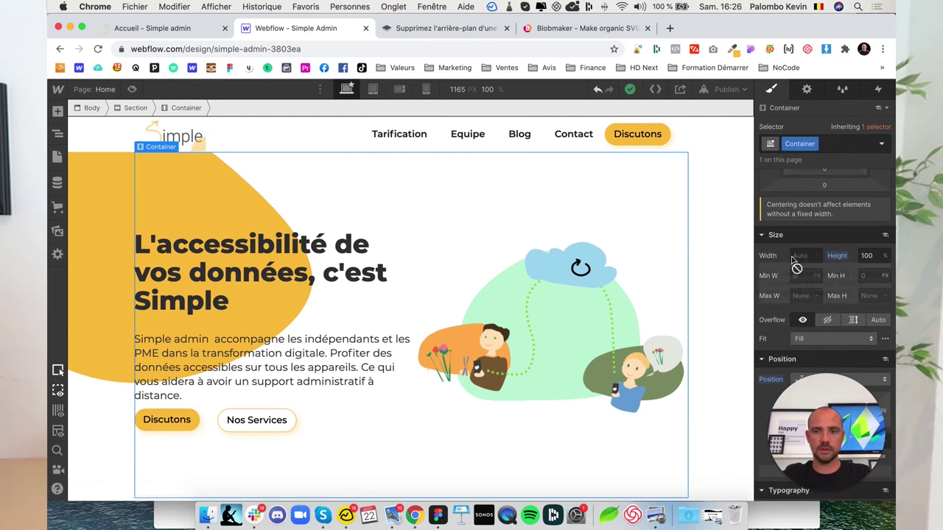
{"action": "scroll", "coordinate": [803, 269], "scroll_direction": "up", "scroll_amount": 6}
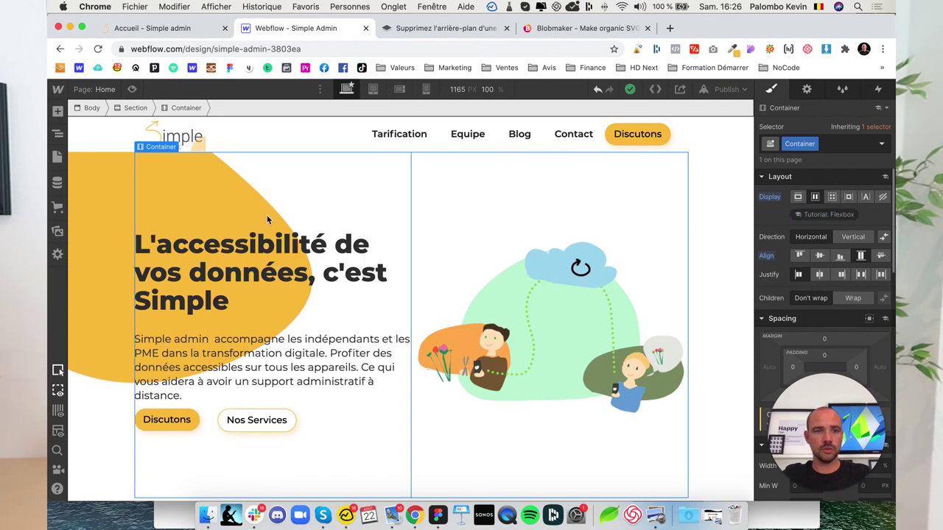
{"action": "scroll", "coordinate": [816, 303], "scroll_direction": "down", "scroll_amount": 1}
{"action": "scroll", "coordinate": [816, 303], "scroll_direction": "down", "scroll_amount": 5}
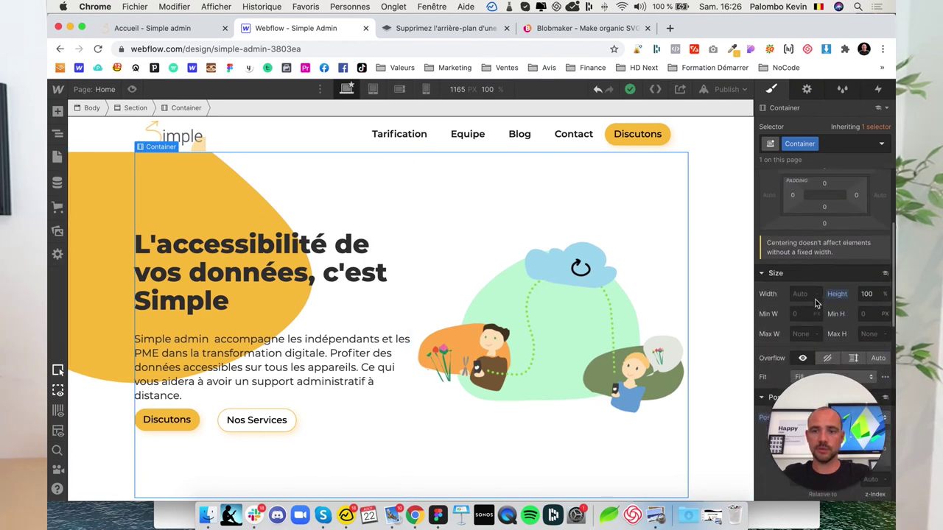
{"action": "scroll", "coordinate": [815, 303], "scroll_direction": "down", "scroll_amount": 3}
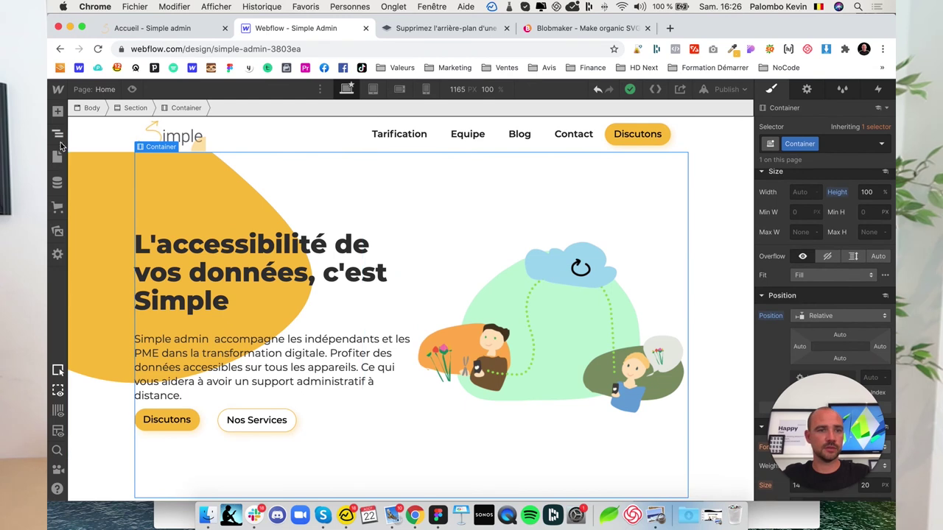
{"action": "left_click", "coordinate": [58, 135]}
Add a Div Block with class 'wrap' to the Section, between the Image and Container.
{"action": "left_click", "coordinate": [99, 176]}
{"action": "key", "text": "a"}
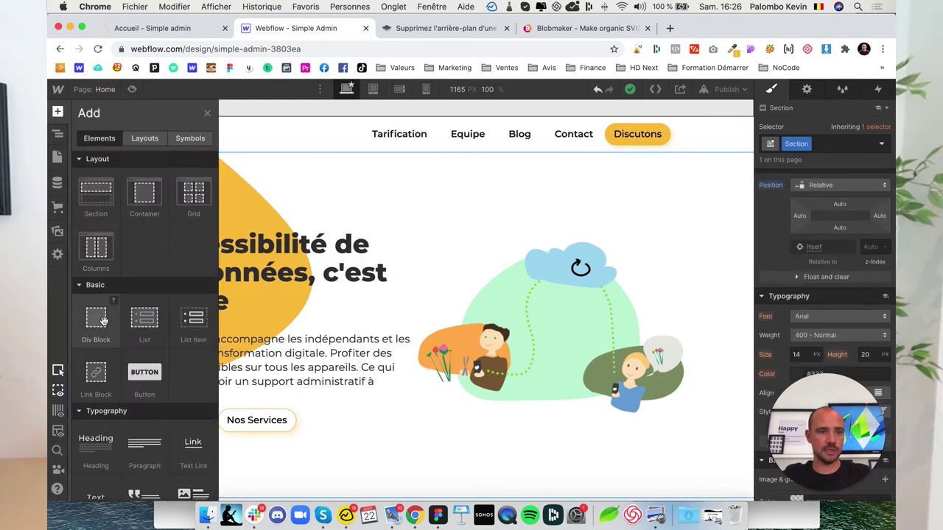
{"action": "left_click_drag", "start_coordinate": [100, 336], "coordinate": [105, 302]}
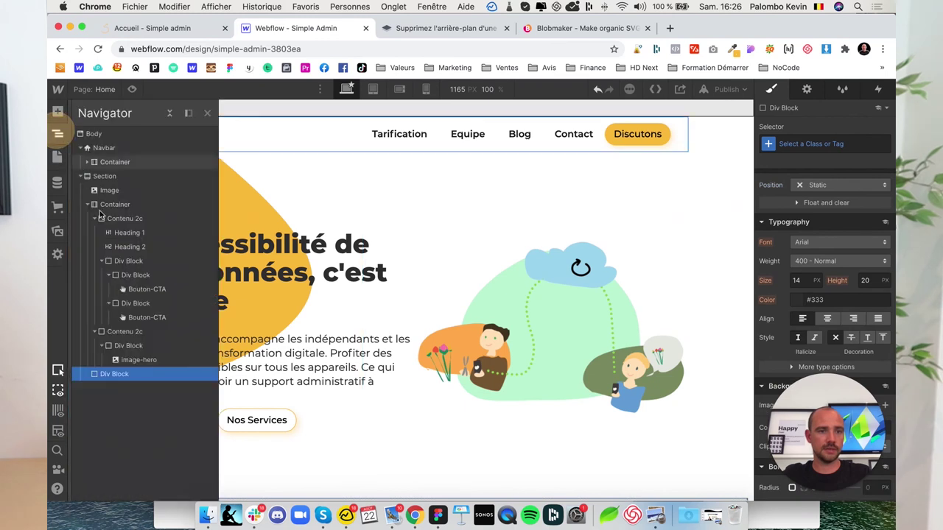
{"action": "left_click_drag", "start_coordinate": [108, 373], "coordinate": [103, 197]}
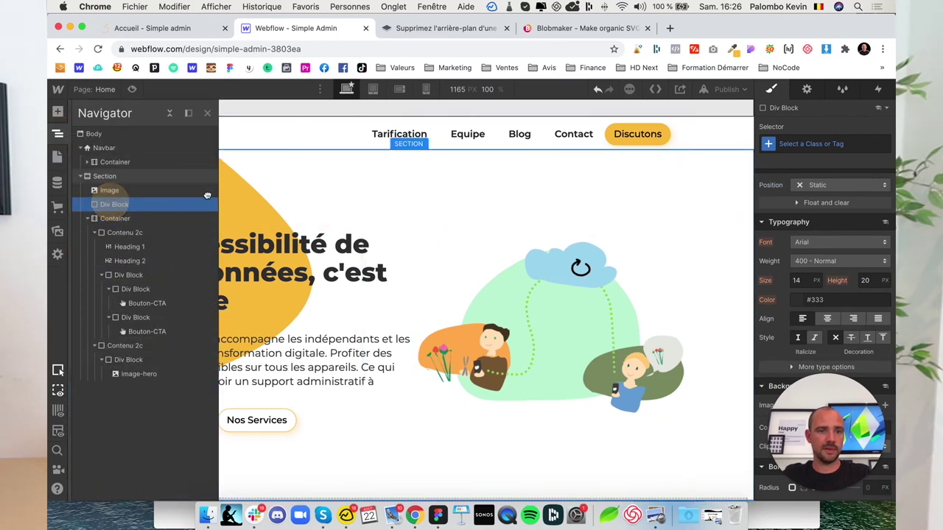
{"action": "left_click", "coordinate": [808, 142]}
{"action": "type", "text": "wrap"}
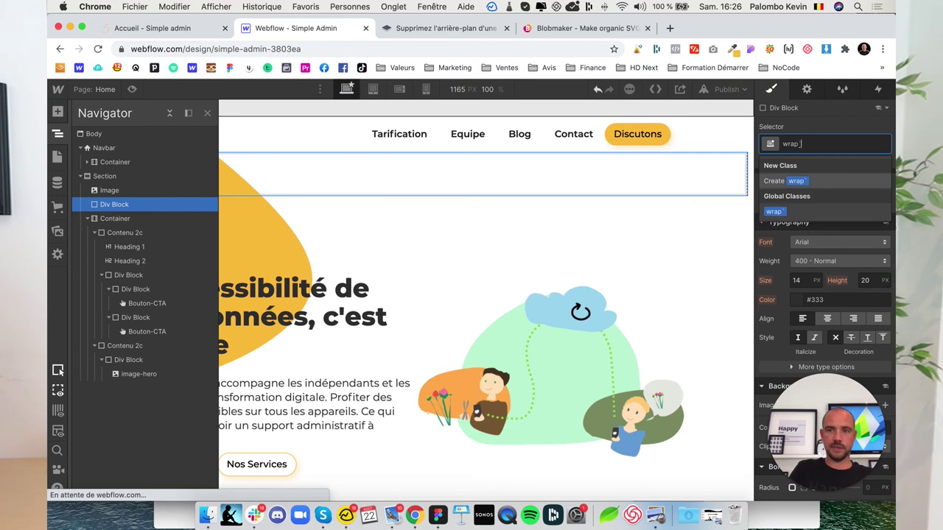
{"action": "key", "text": "Return"}
Give wrap a 1440 px maximum width, with Auto width and 0 top spacing.
{"action": "scroll", "coordinate": [804, 276], "scroll_direction": "down", "scroll_amount": 3}
{"action": "scroll", "coordinate": [804, 277], "scroll_direction": "up", "scroll_amount": 5}
{"action": "scroll", "coordinate": [804, 265], "scroll_direction": "up", "scroll_amount": 3}
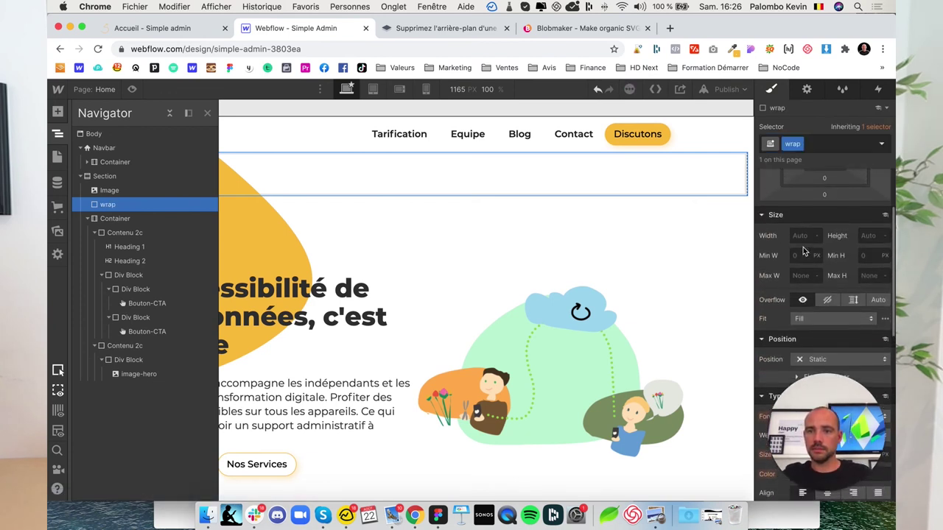
{"action": "type", "text": "1440"}
{"action": "key", "text": "Return"}
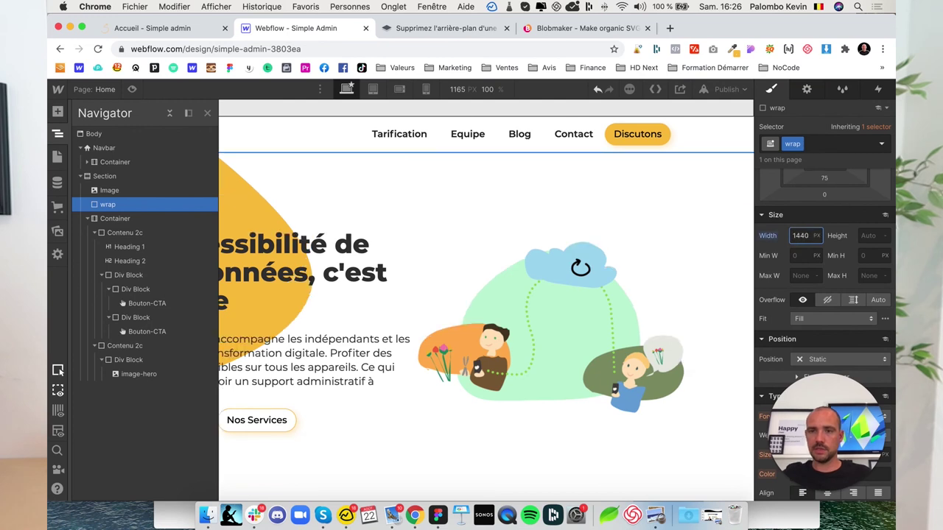
{"action": "left_click", "coordinate": [774, 239]}
{"action": "left_click", "coordinate": [801, 273]}
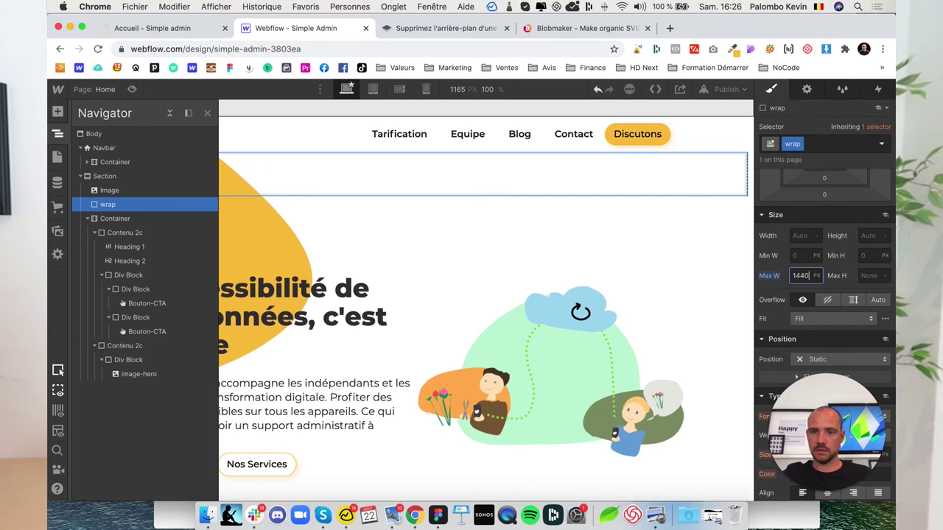
Put both Contenu 2c columns inside wrap, delete the empty Container, and set wrap to Flex.
{"action": "left_click", "coordinate": [96, 233]}
{"action": "left_click_drag", "start_coordinate": [109, 235], "coordinate": [110, 206]}
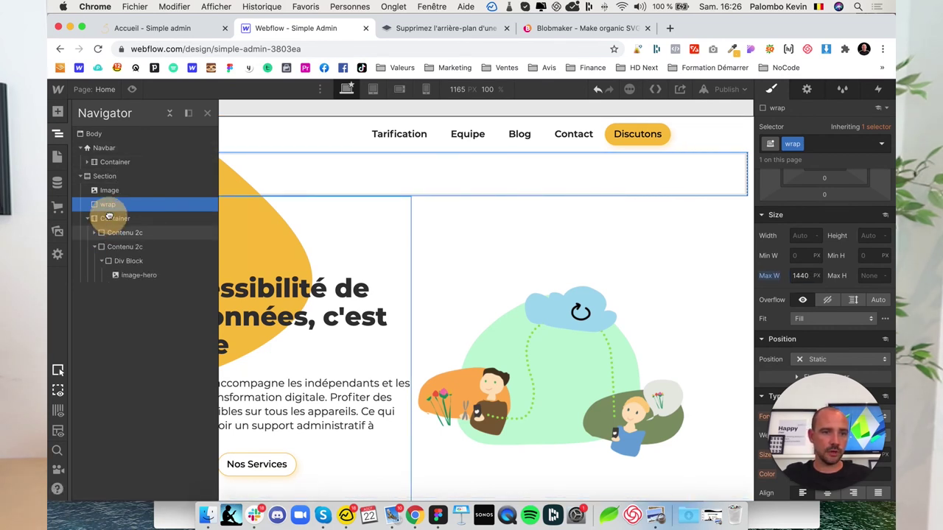
{"action": "left_click_drag", "start_coordinate": [109, 248], "coordinate": [107, 237]}
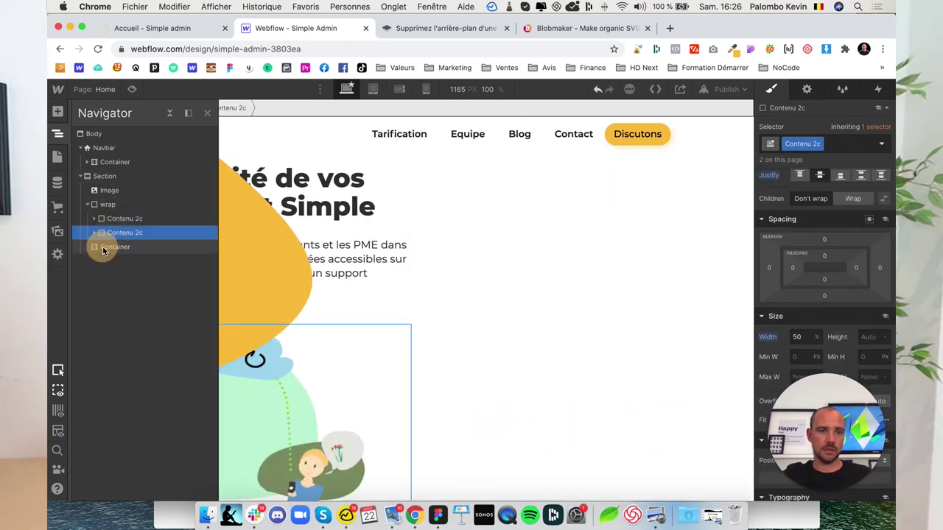
{"action": "left_click", "coordinate": [110, 247]}
{"action": "key", "text": "Delete"}
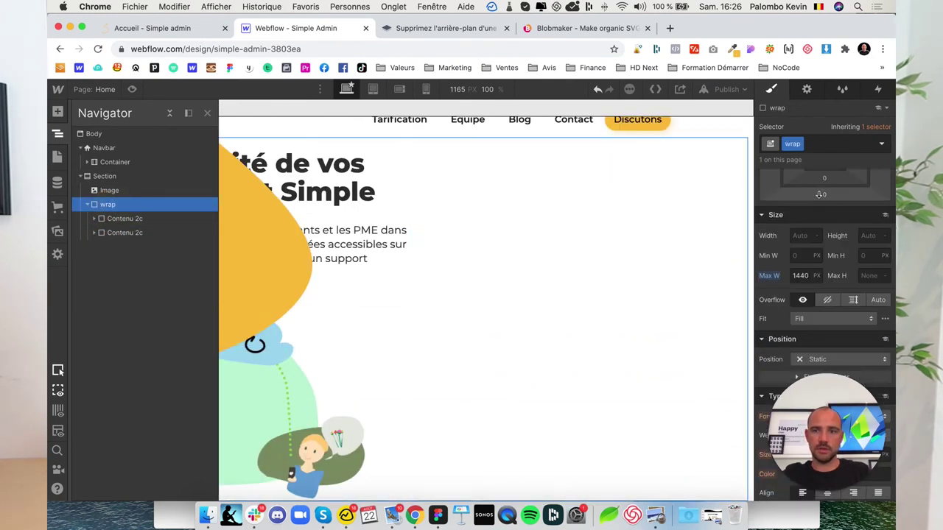
{"action": "scroll", "coordinate": [809, 268], "scroll_direction": "up", "scroll_amount": 3}
{"action": "left_click", "coordinate": [814, 197]}
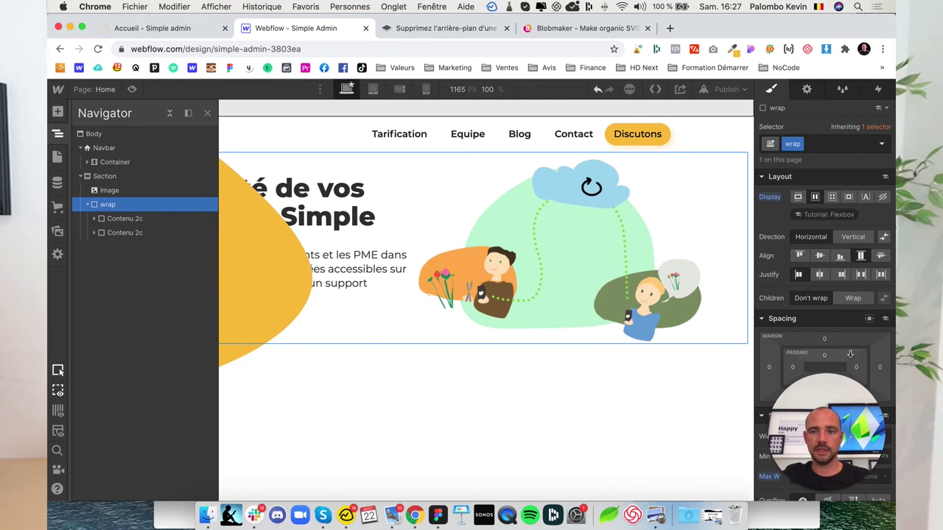
Set wrap's height to 90 VH with its minimum height cleared to 0.
{"action": "scroll", "coordinate": [850, 354], "scroll_direction": "down", "scroll_amount": 5}
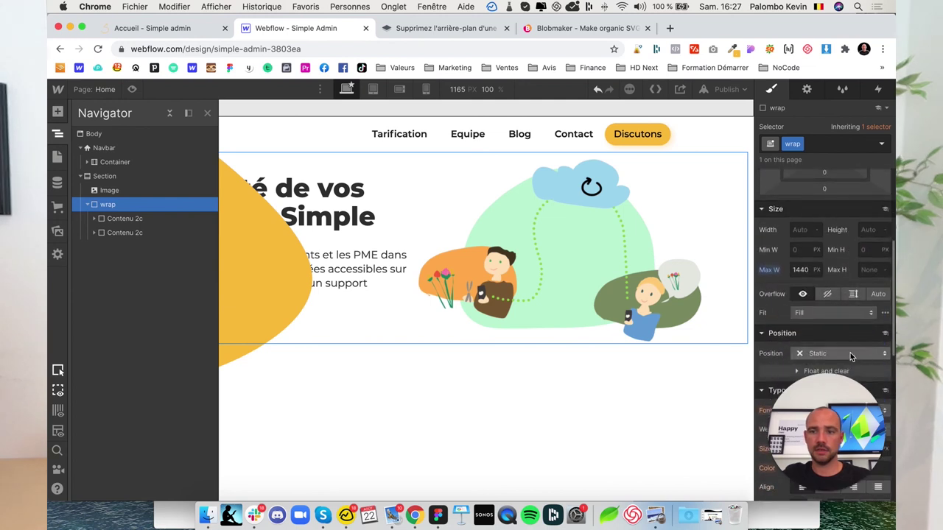
{"action": "left_click", "coordinate": [869, 252]}
{"action": "type", "text": "90"}
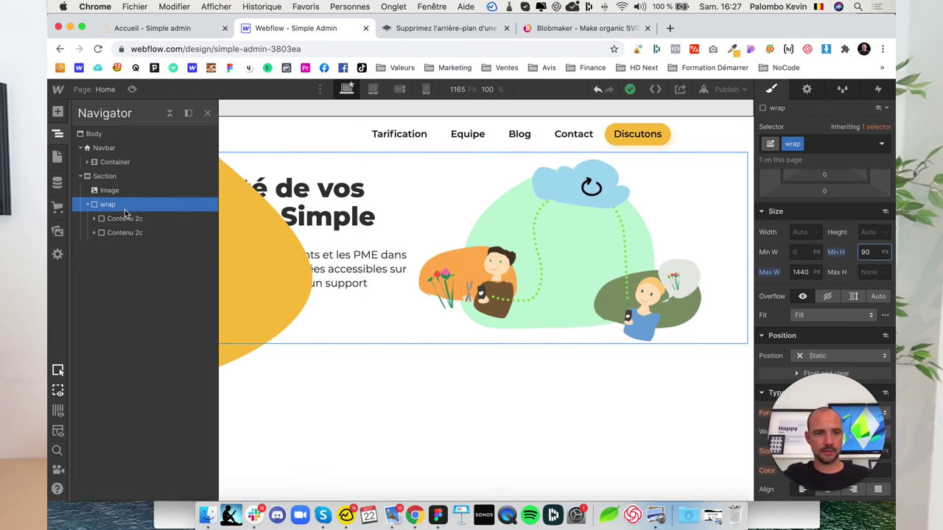
{"action": "left_click", "coordinate": [837, 252]}
{"action": "left_click", "coordinate": [854, 274]}
{"action": "left_click", "coordinate": [873, 232]}
{"action": "type", "text": "9"}
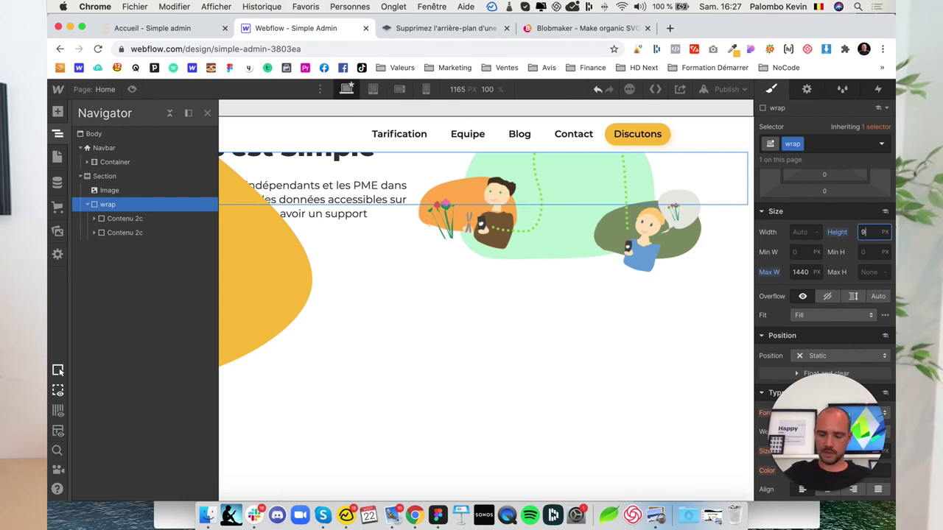
{"action": "type", "text": "0h"}
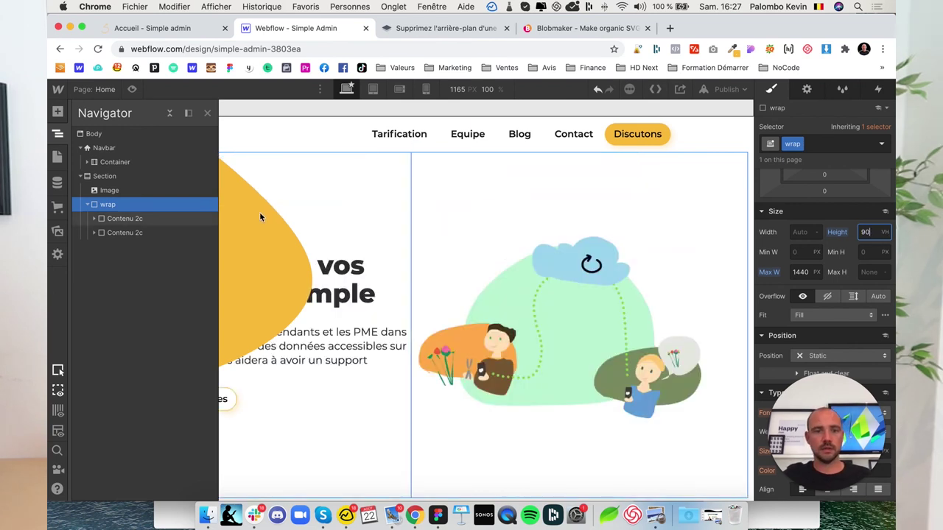
Make wrap relatively positioned and preview the hero at full width.
{"action": "scroll", "coordinate": [858, 333], "scroll_direction": "down", "scroll_amount": 2}
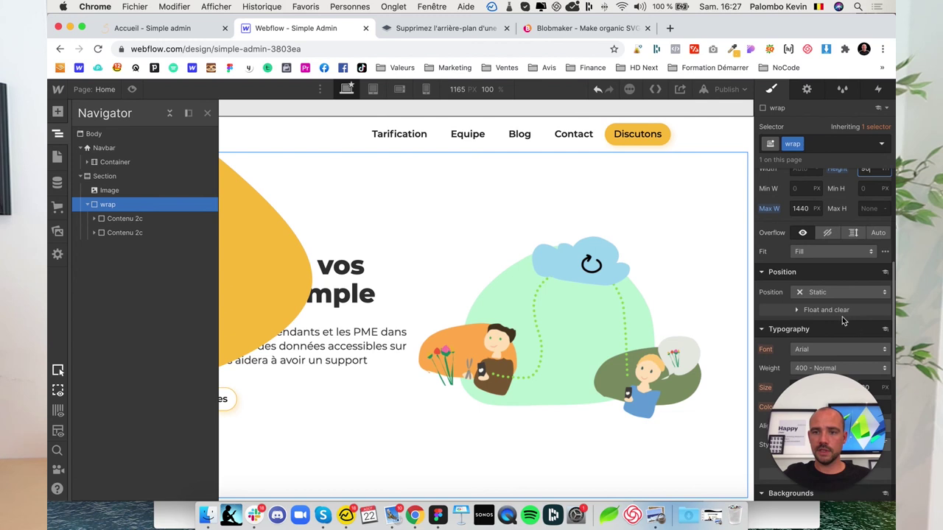
{"action": "left_click", "coordinate": [844, 292]}
{"action": "left_click", "coordinate": [837, 306]}
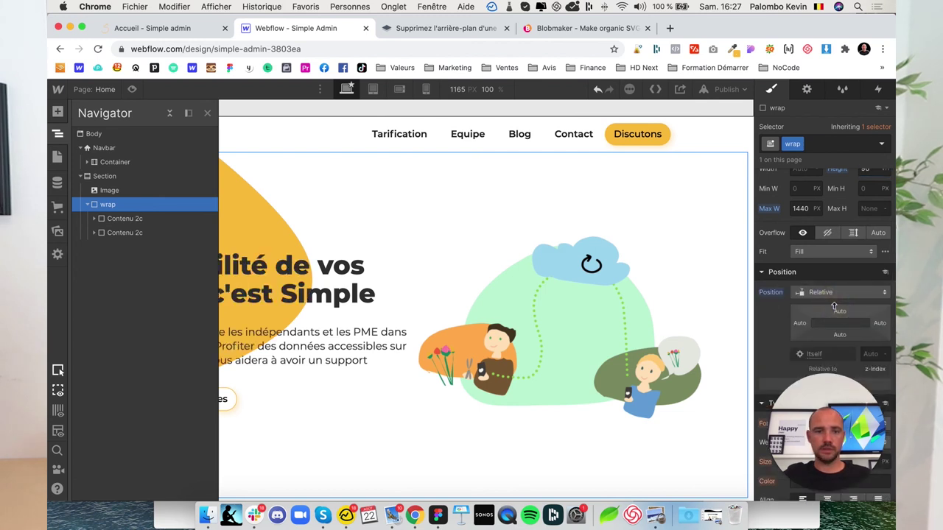
{"action": "left_click", "coordinate": [57, 135]}
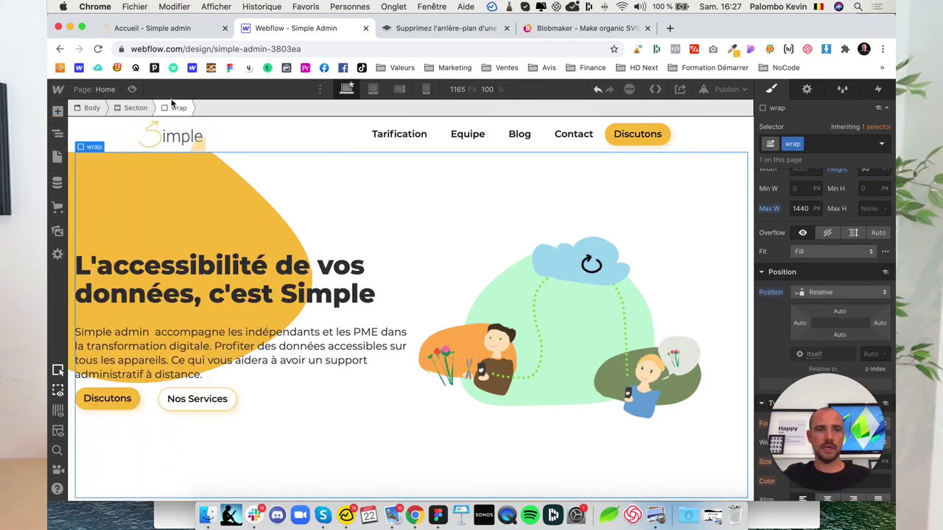
{"action": "left_click", "coordinate": [133, 89]}
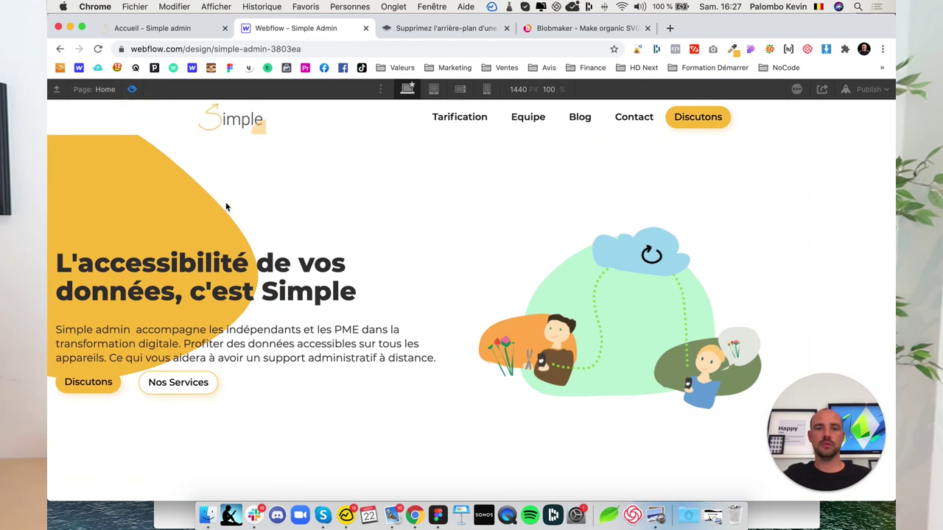
Offset the blob image 35% from the bottom and -20% from the left, then check it in preview.
{"action": "left_click", "coordinate": [132, 90]}
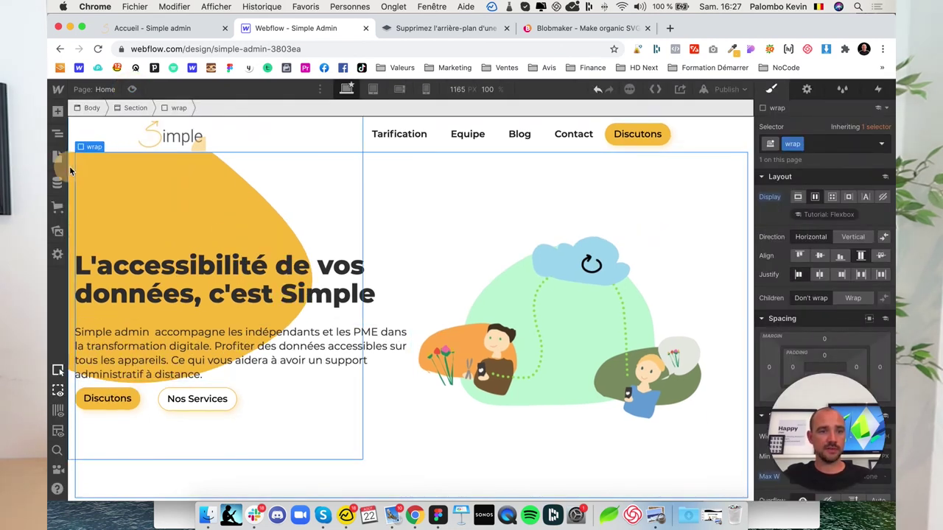
{"action": "left_click", "coordinate": [663, 243]}
{"action": "scroll", "coordinate": [826, 346], "scroll_direction": "down", "scroll_amount": 5}
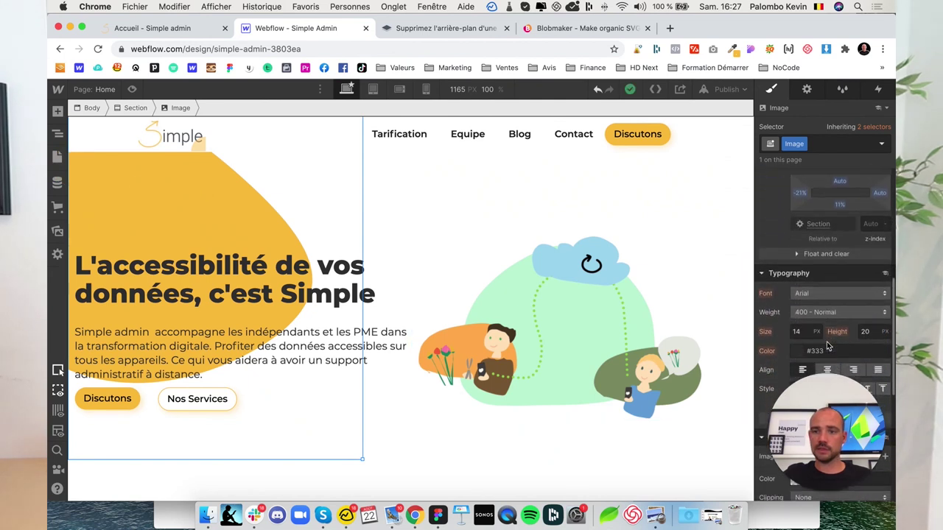
{"action": "scroll", "coordinate": [827, 346], "scroll_direction": "up", "scroll_amount": 2}
{"action": "left_click_drag", "start_coordinate": [838, 246], "coordinate": [836, 265]}
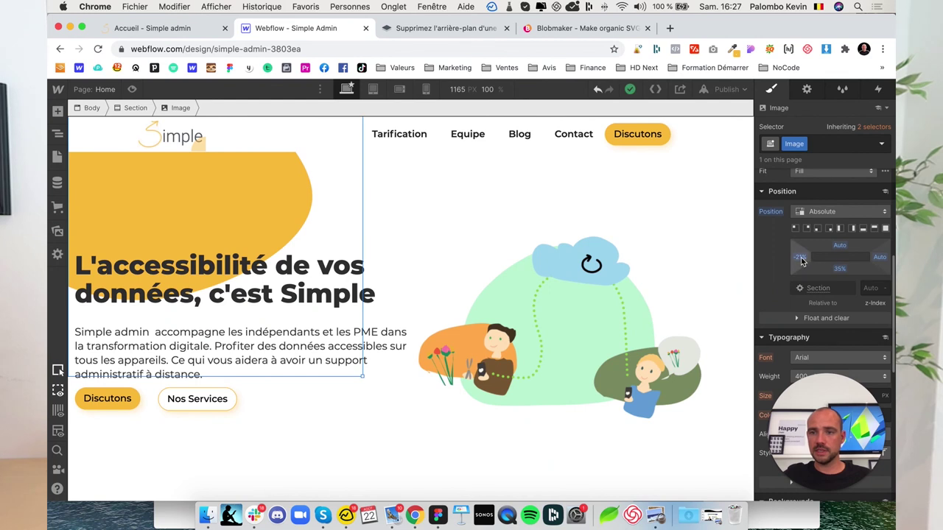
{"action": "left_click", "coordinate": [800, 258]}
{"action": "key", "text": "Return"}
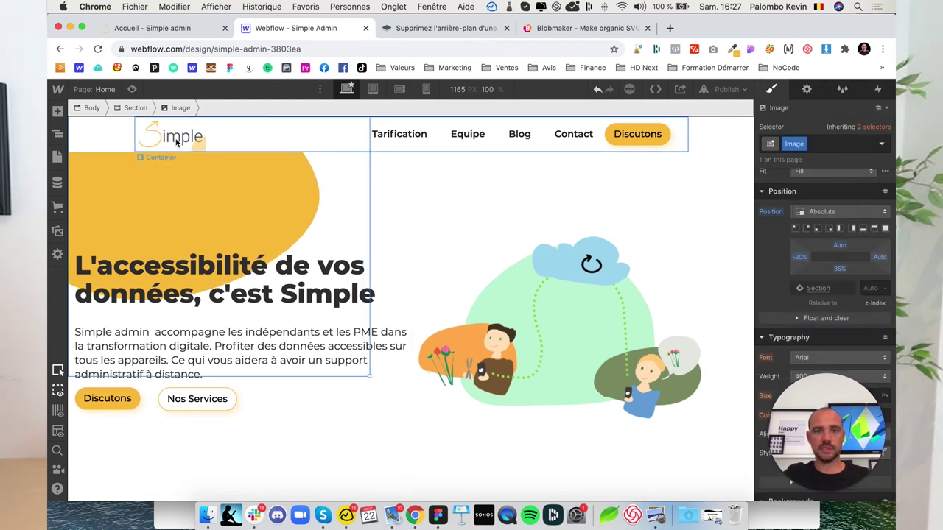
{"action": "left_click", "coordinate": [132, 89]}
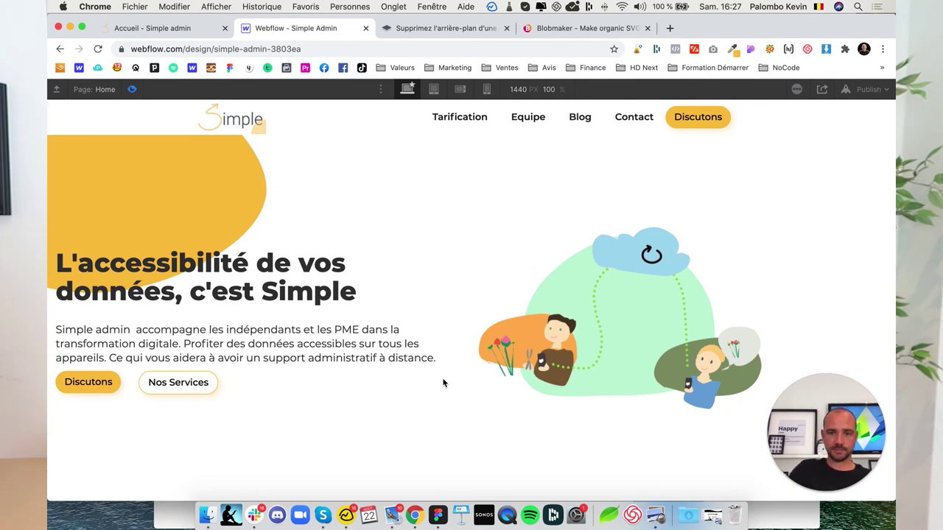
{"action": "left_click", "coordinate": [132, 89]}
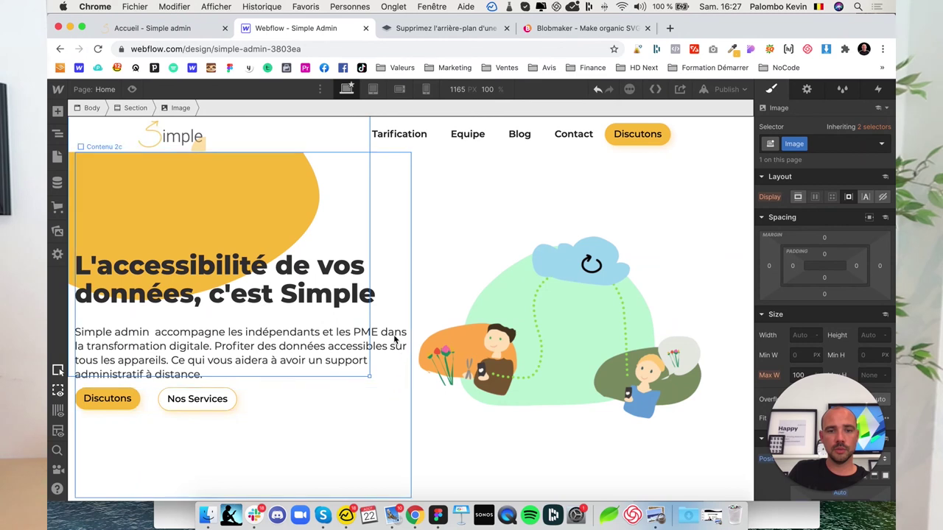
Move the Webflow tab into its own maximised window showing the hero preview, apart from simple-admin.be.
{"action": "left_click", "coordinate": [169, 28]}
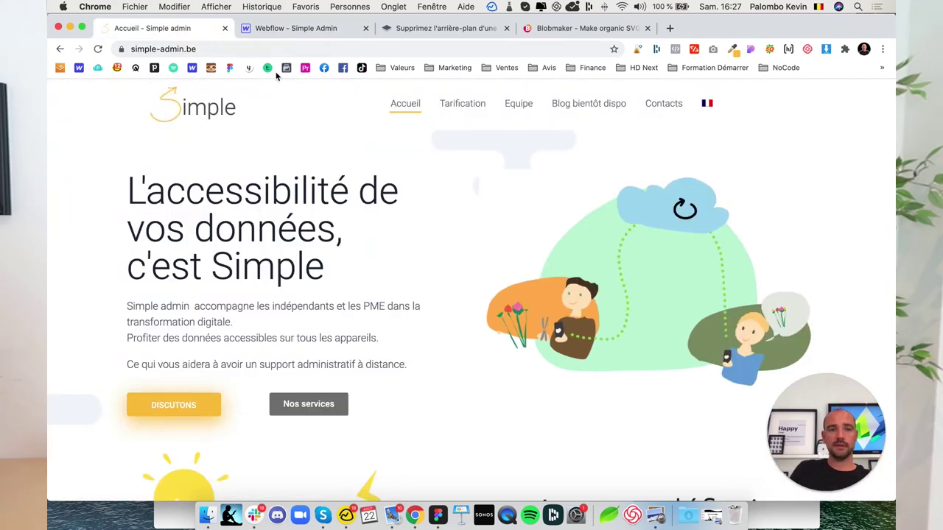
{"action": "left_click_drag", "start_coordinate": [278, 31], "coordinate": [182, 112]}
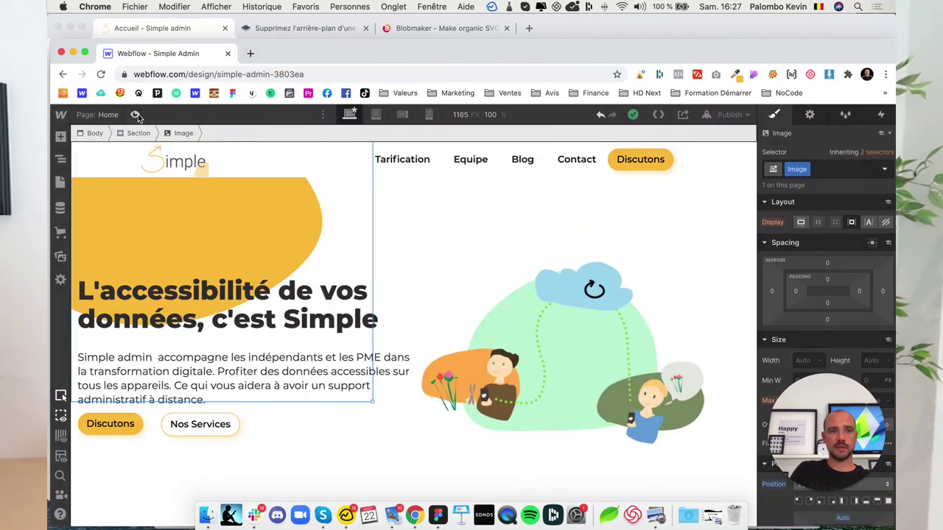
{"action": "left_click", "coordinate": [136, 116]}
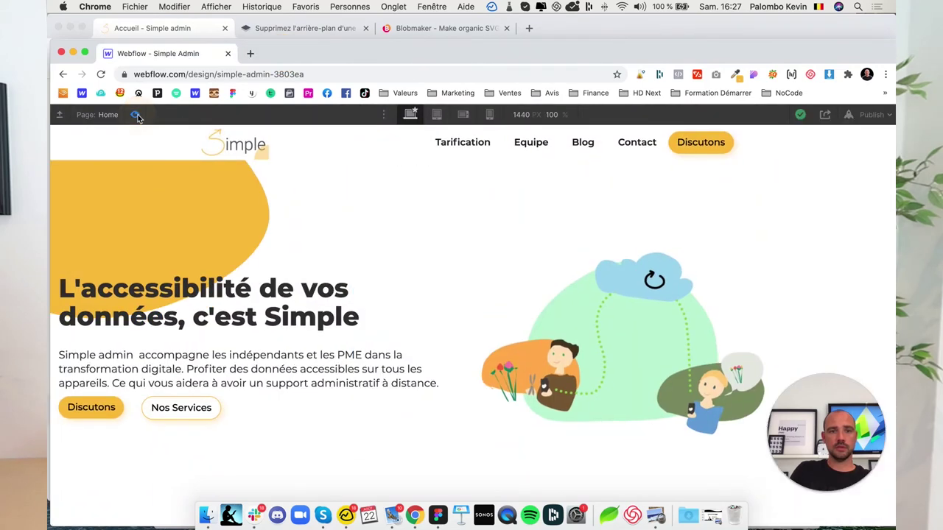
{"action": "left_click_drag", "start_coordinate": [293, 48], "coordinate": [547, 22]}
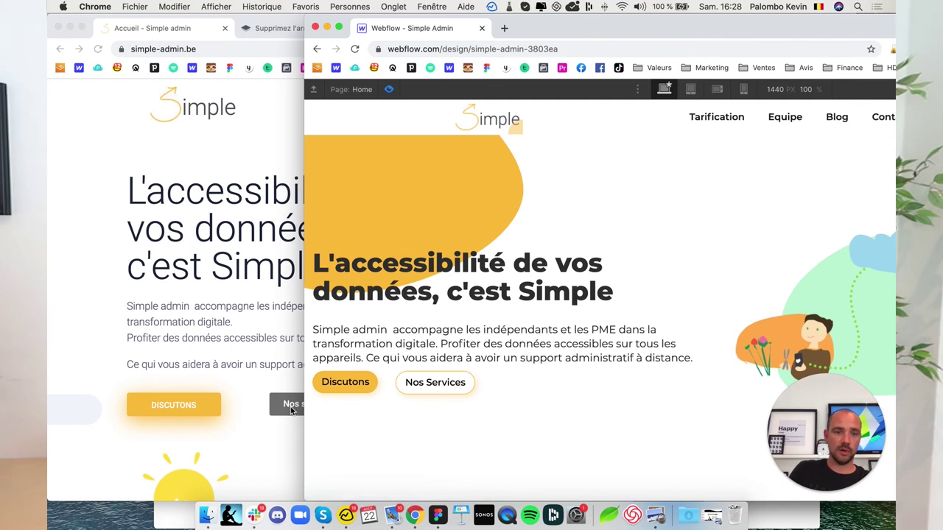
{"action": "left_click_drag", "start_coordinate": [555, 38], "coordinate": [281, 151]}
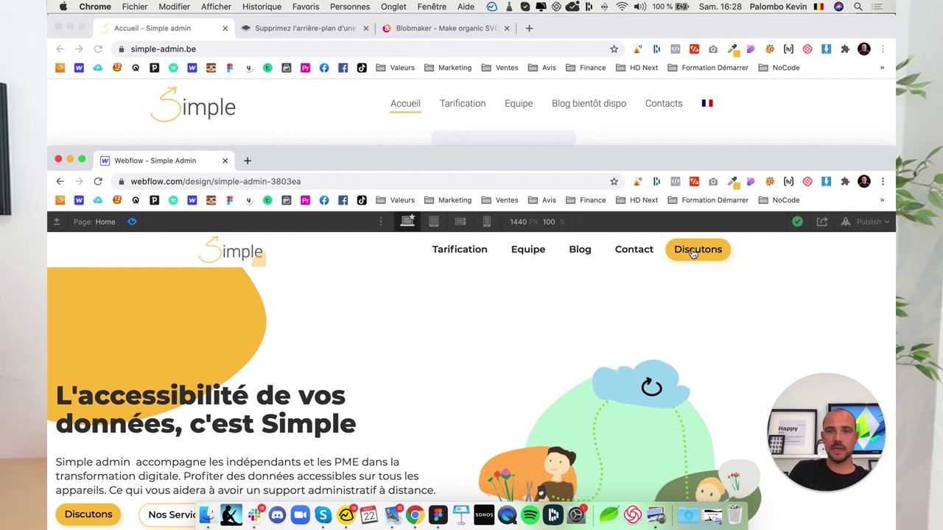
{"action": "double_click", "coordinate": [653, 162]}
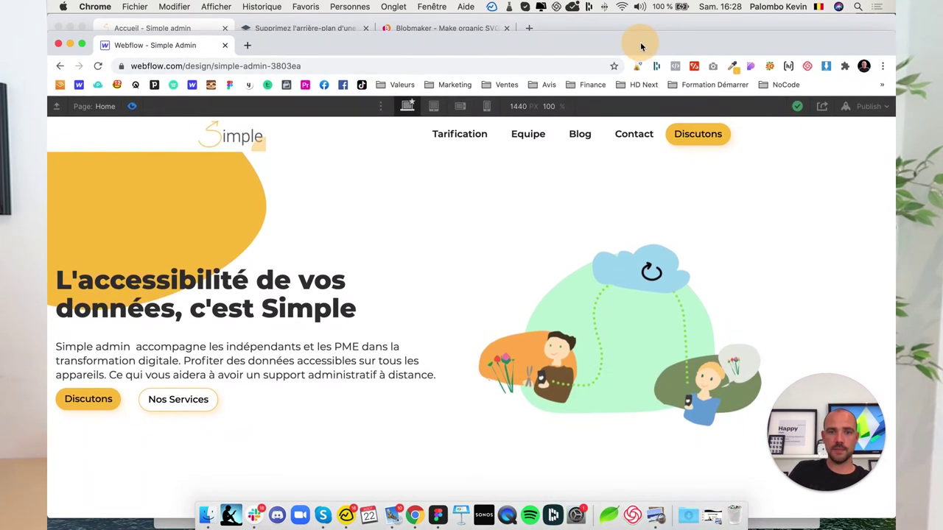